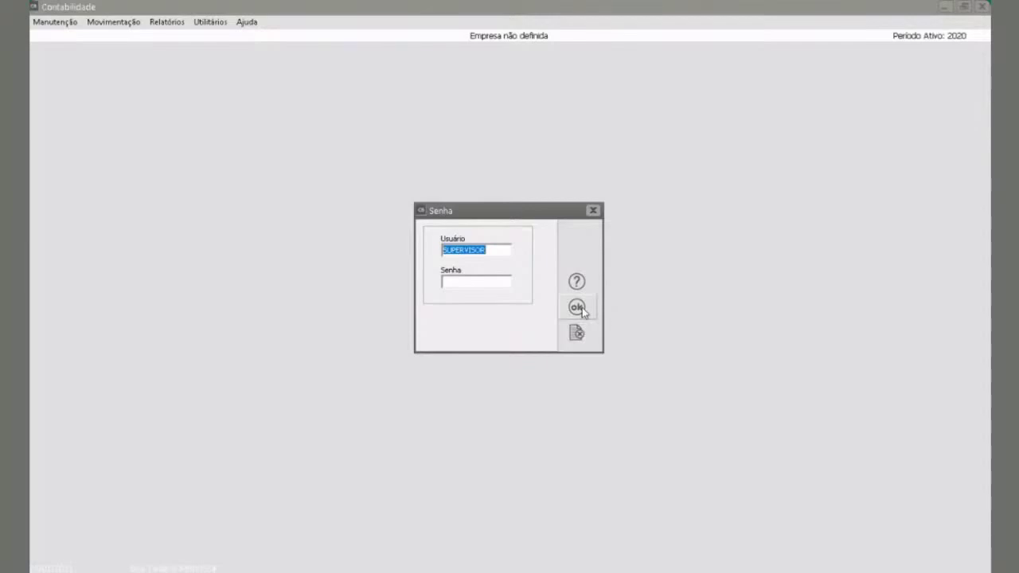
Step: Log in as the SUPERVISOR user
click(578, 308)
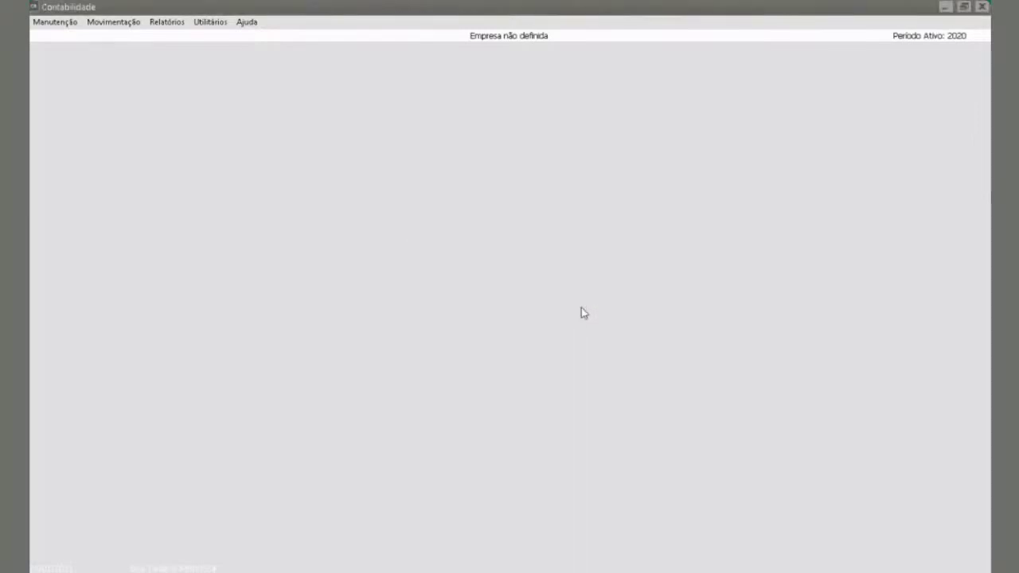
Step: View the blank registration form for a new company and close it without saving
click(61, 24)
mouse_move(76, 40)
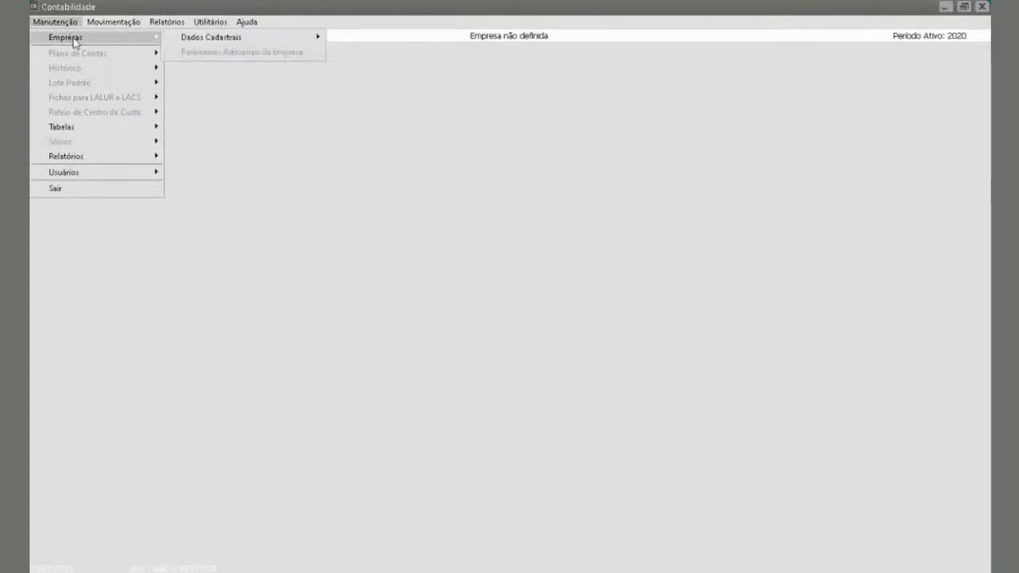
mouse_move(204, 43)
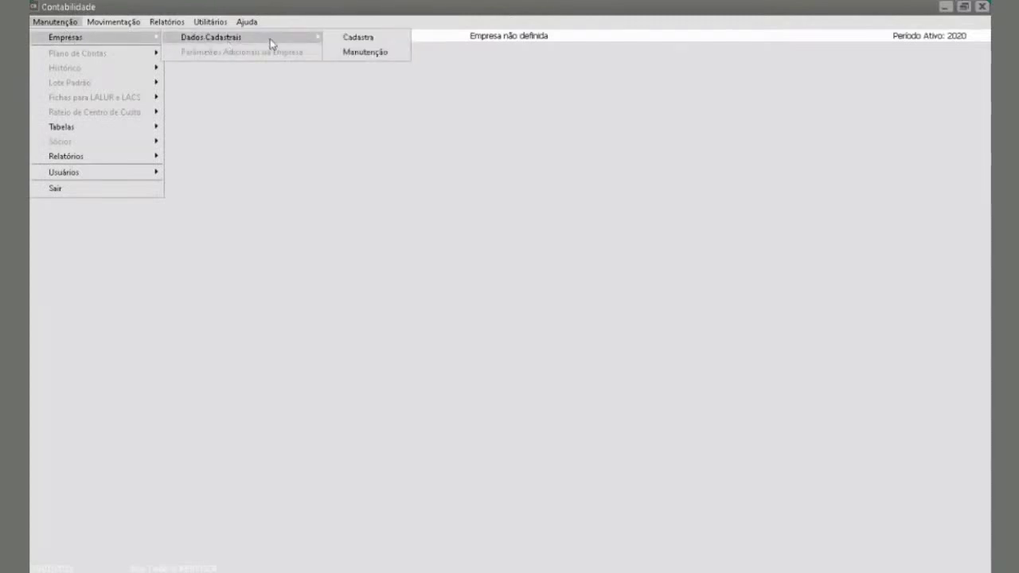
click(359, 37)
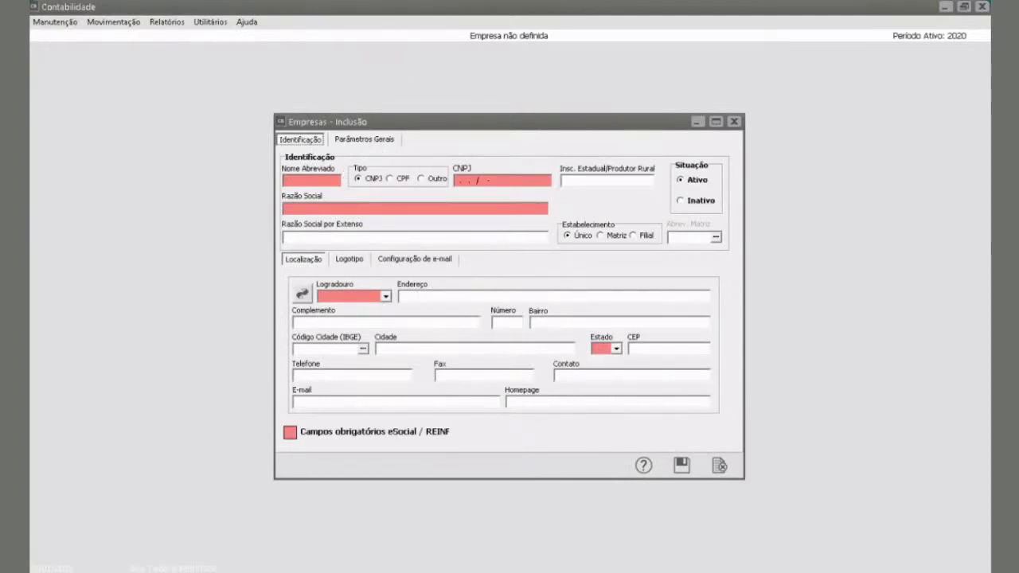
click(719, 468)
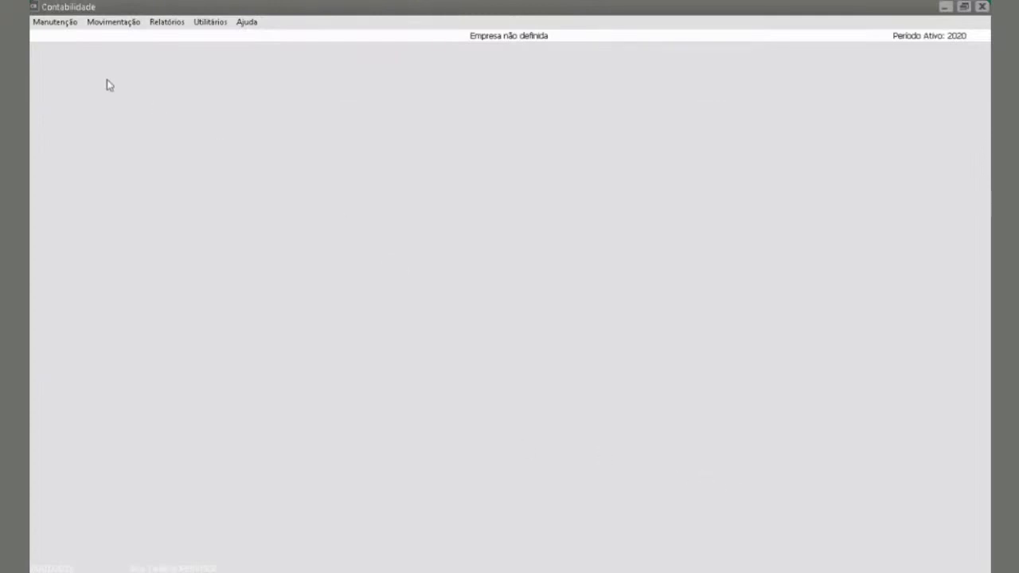
click(55, 23)
mouse_move(143, 40)
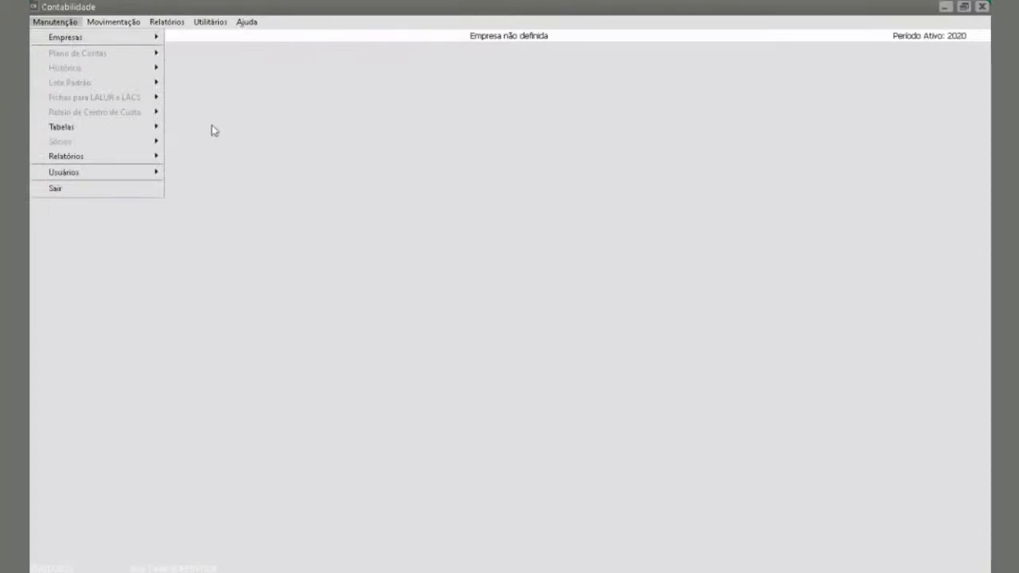
mouse_move(113, 21)
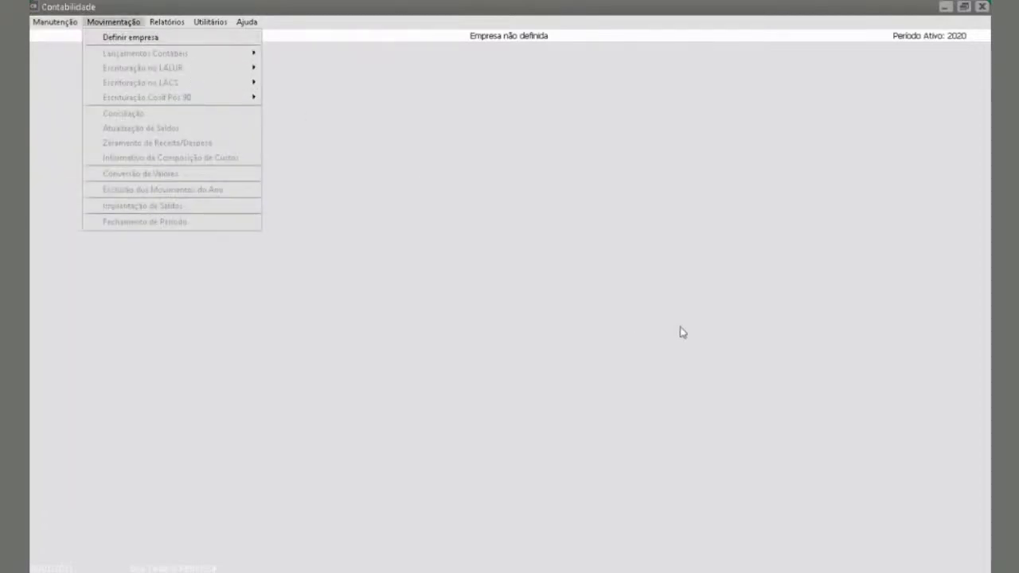
Step: Define TESTE (Empresa Modelo CIA LTDA - CF-e) as the working company, with 2020 as the active year
right_click(575, 226)
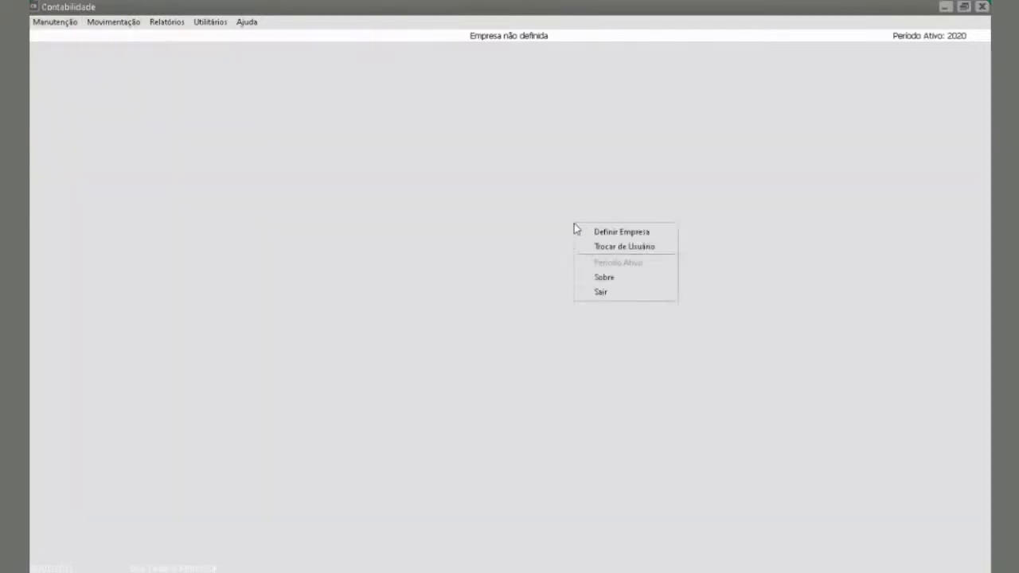
click(598, 236)
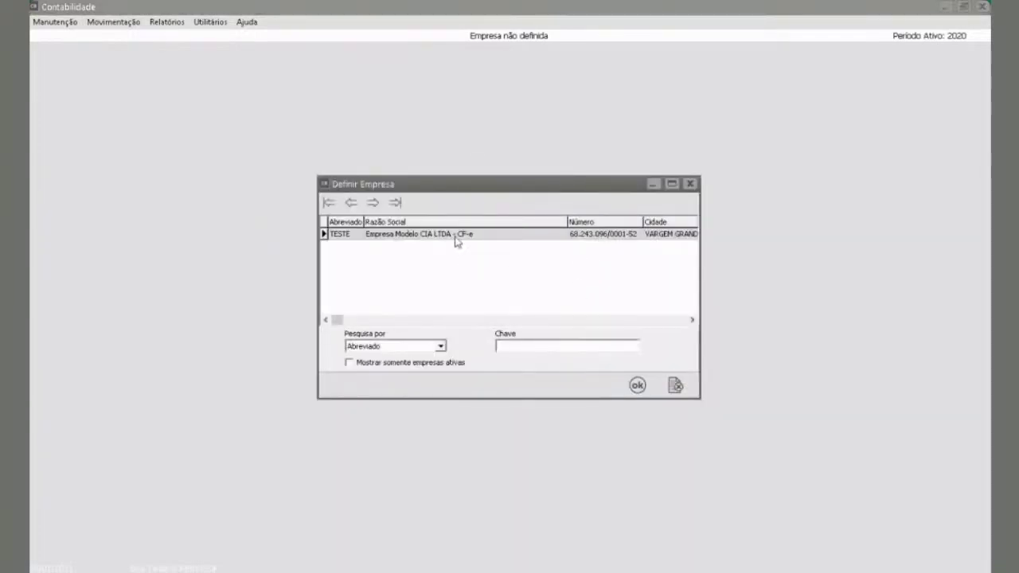
click(457, 238)
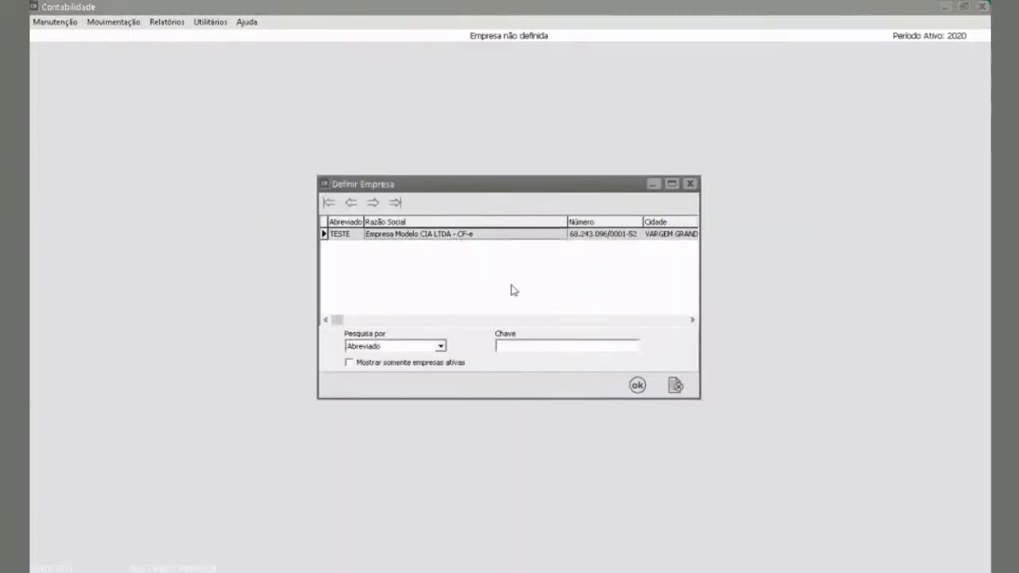
click(639, 388)
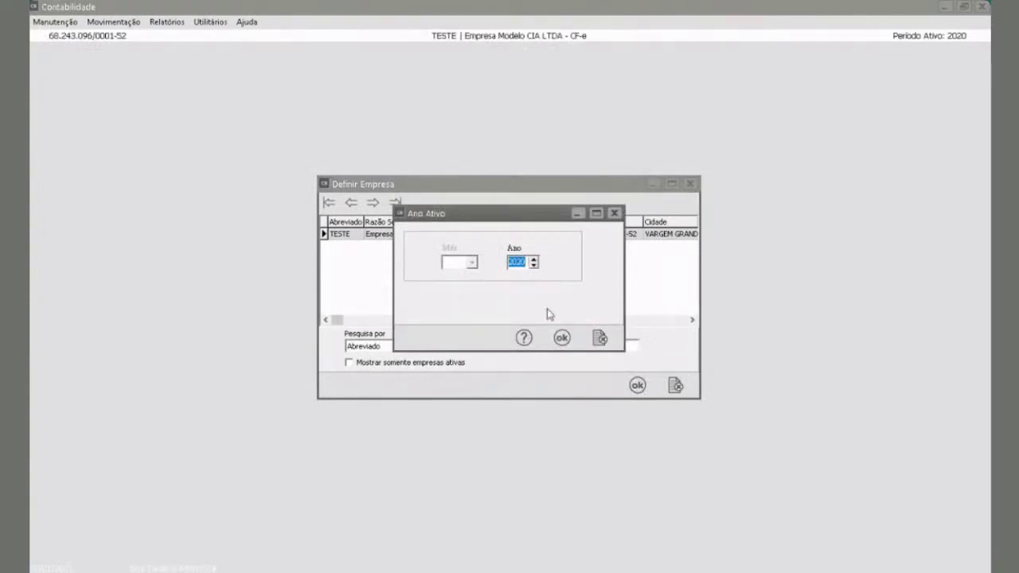
click(562, 338)
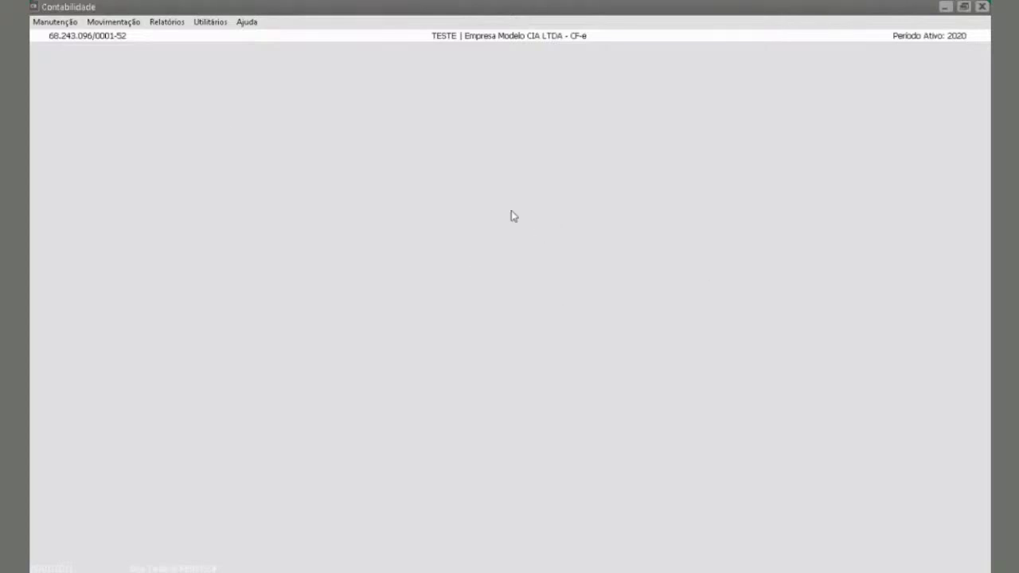
Step: Open the additional parameters of the company TESTE (Parâmetros Adicionais da Empresa)
click(49, 24)
mouse_move(95, 38)
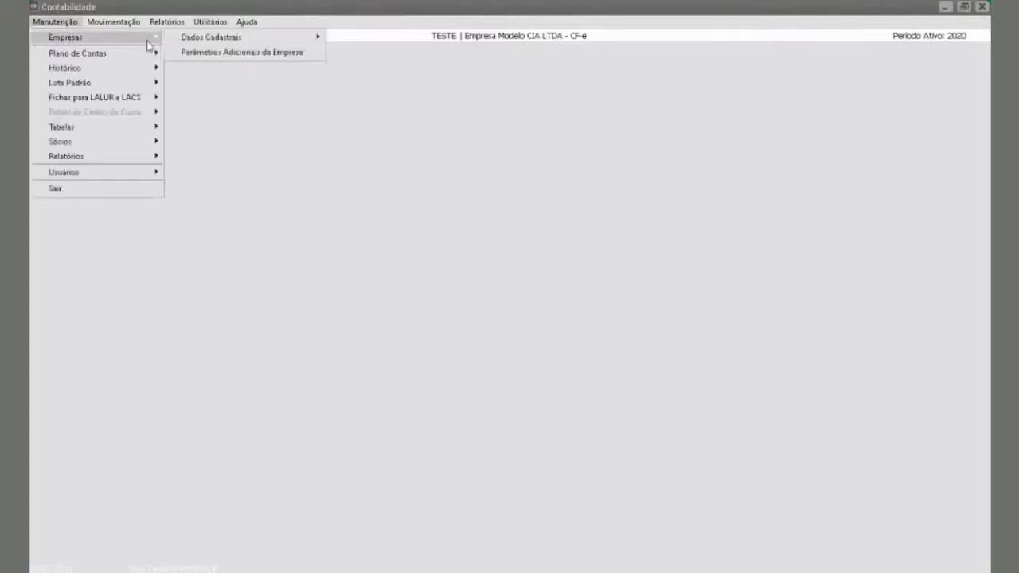
click(272, 55)
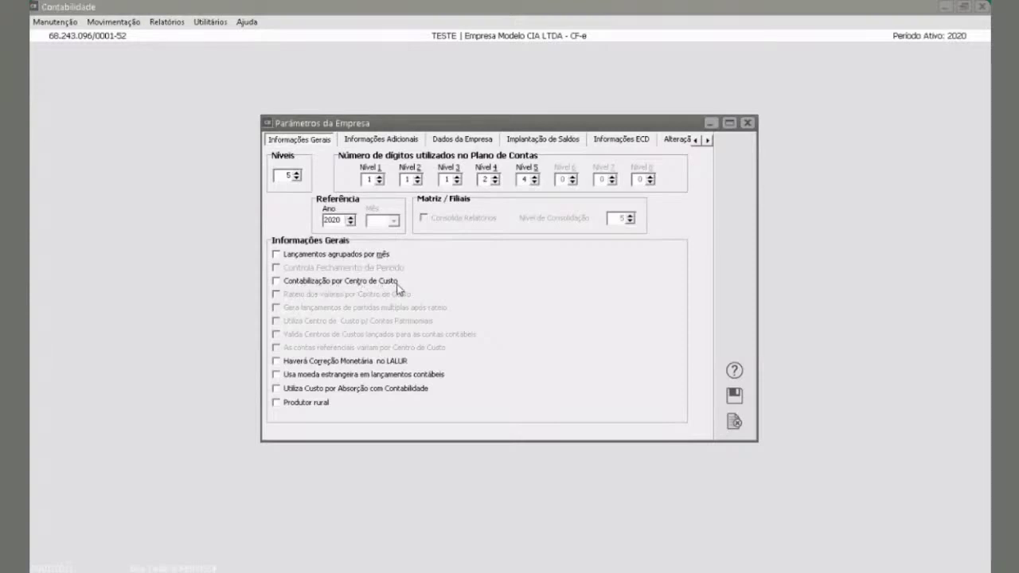
Step: Enable Contabilização por Centro de Custo to see its dependent options, and disable it again
click(294, 285)
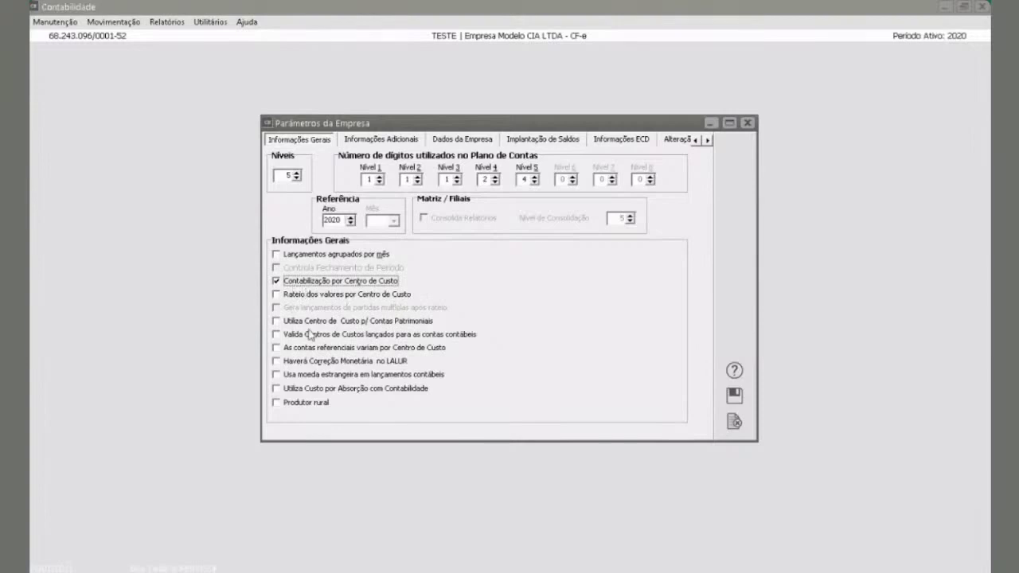
click(279, 282)
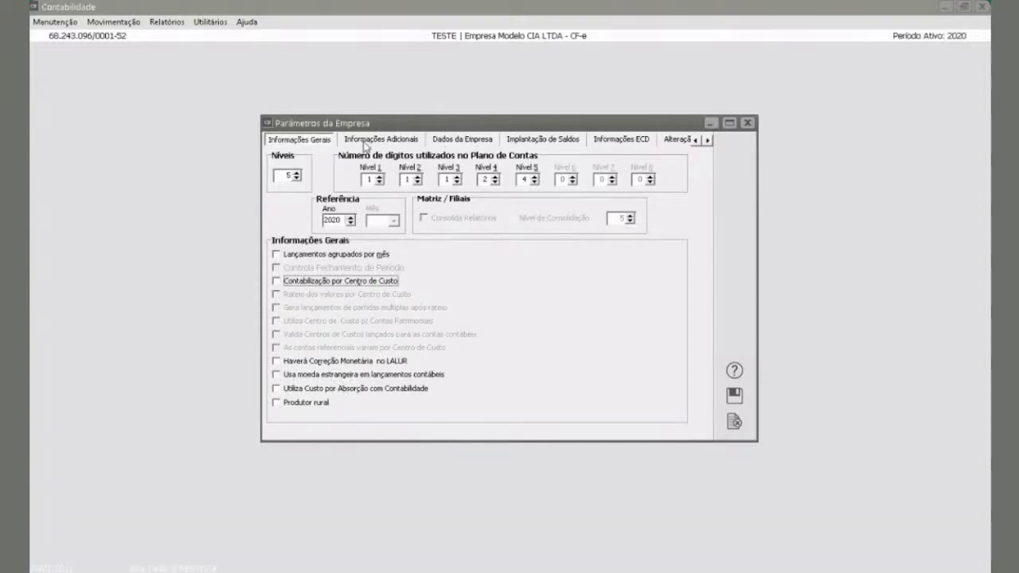
Step: Review the company's additional information, including the available final stock valuation methods, keeping 1 - Custo médio ponderado
click(364, 144)
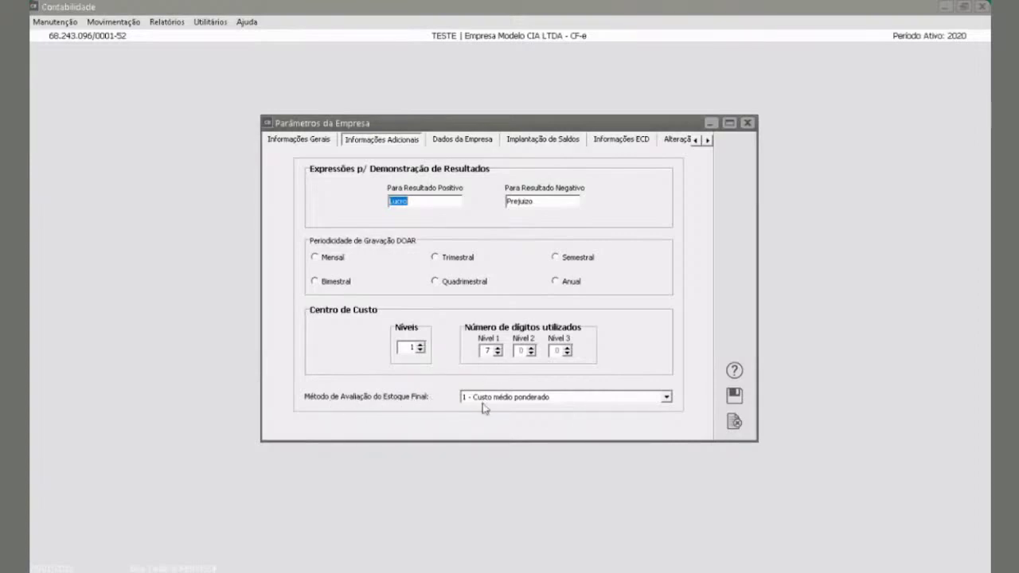
click(665, 398)
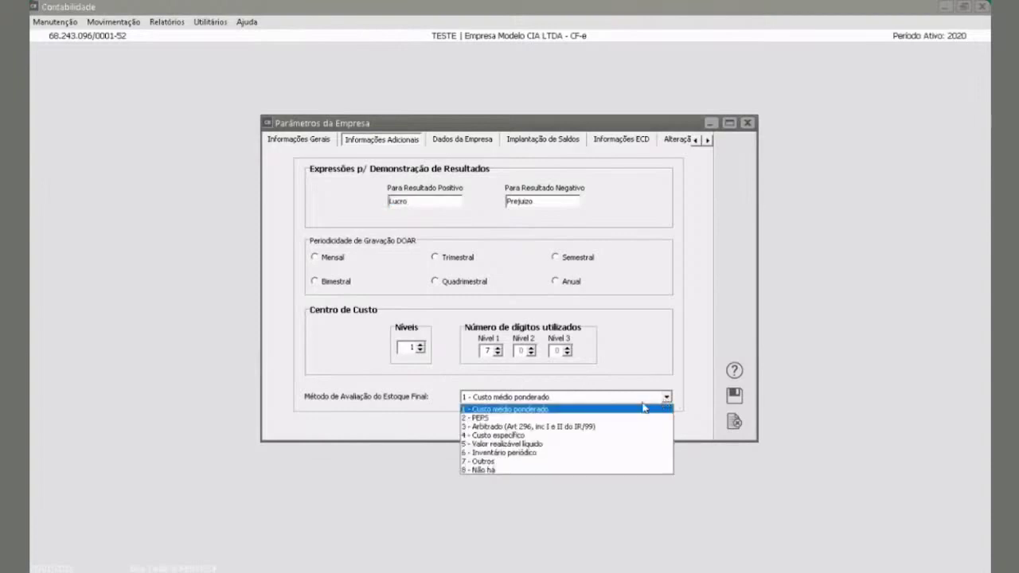
click(642, 360)
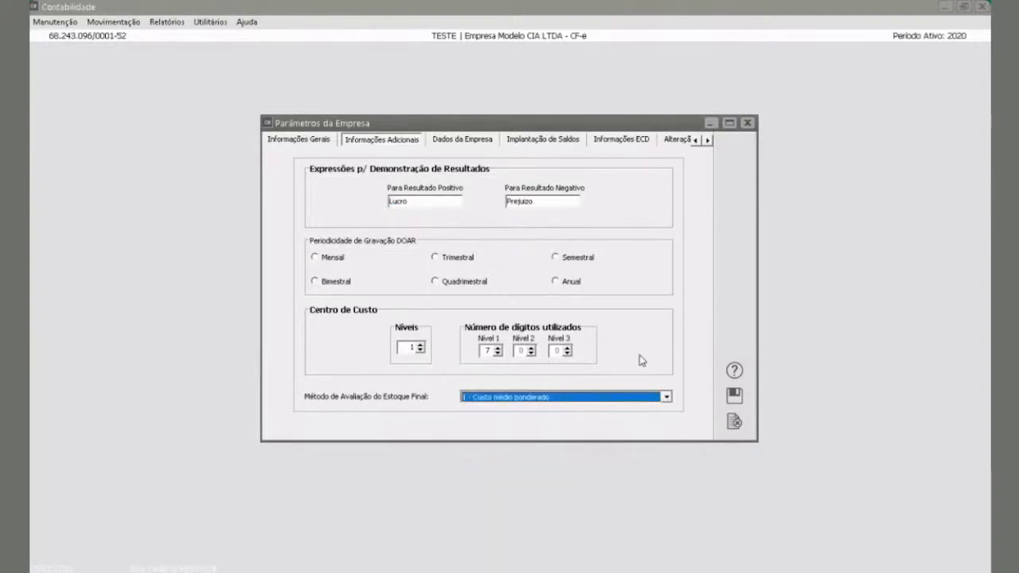
Step: Review the company data fields for Responsável 1, the accountant (Contador) and the auditor
click(455, 140)
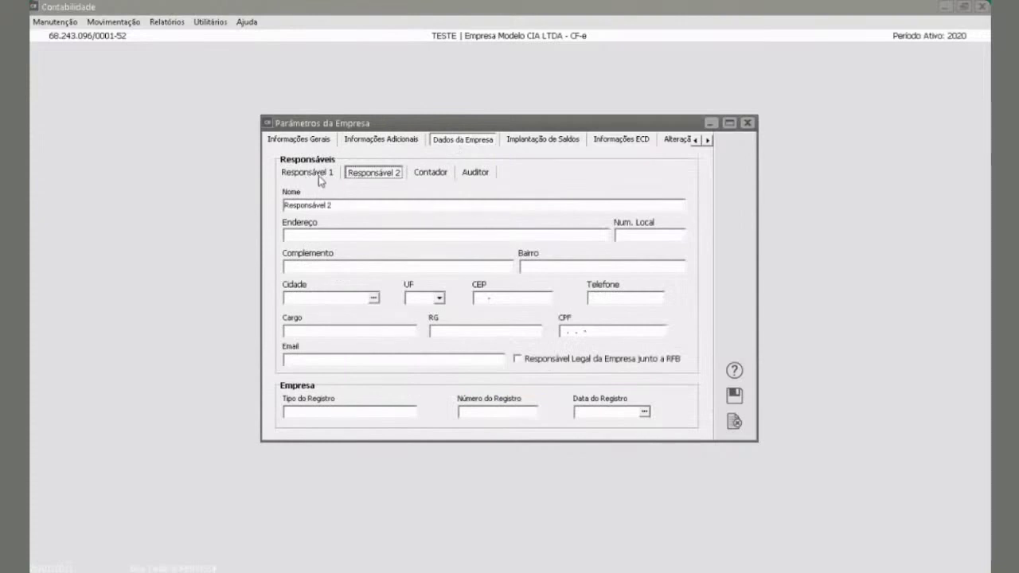
click(310, 175)
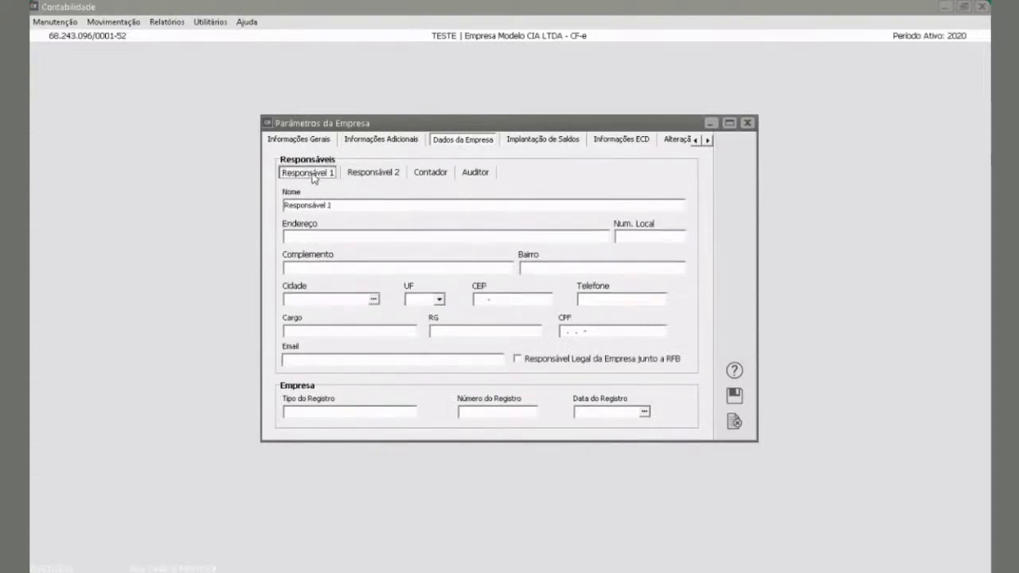
click(430, 173)
click(476, 174)
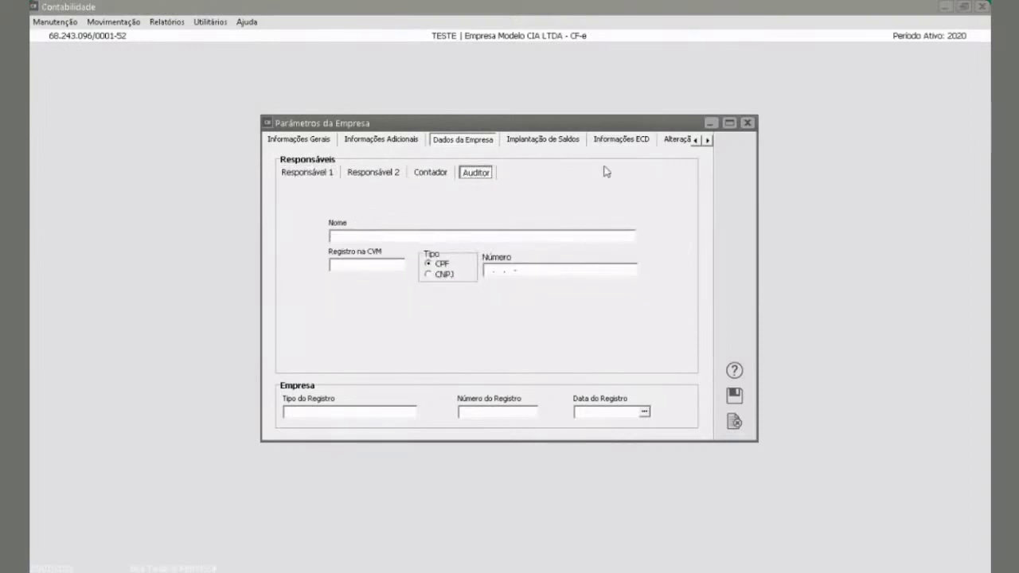
Step: Set the balance implantation period to Saldo Base, year 2020
click(551, 144)
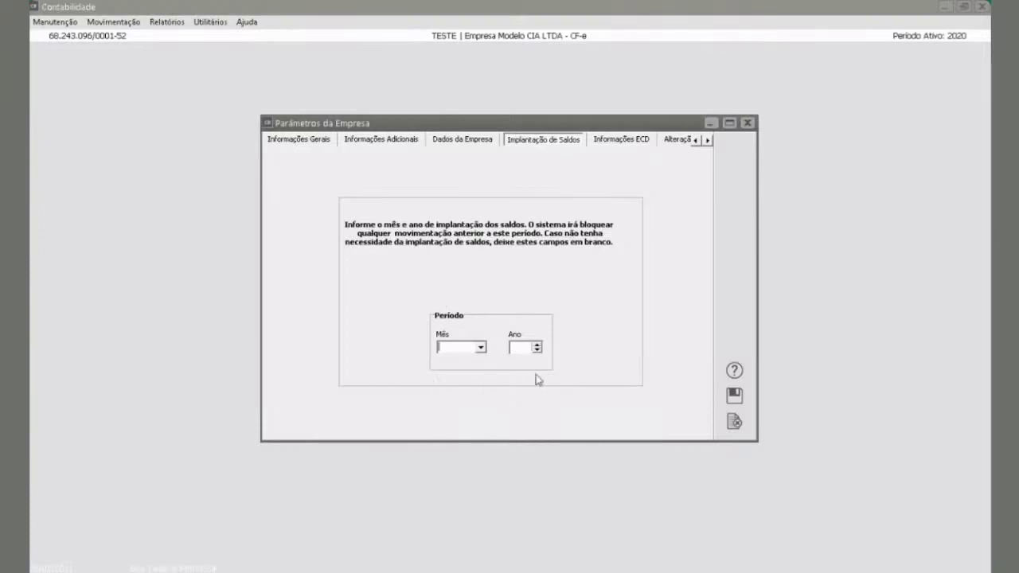
click(480, 348)
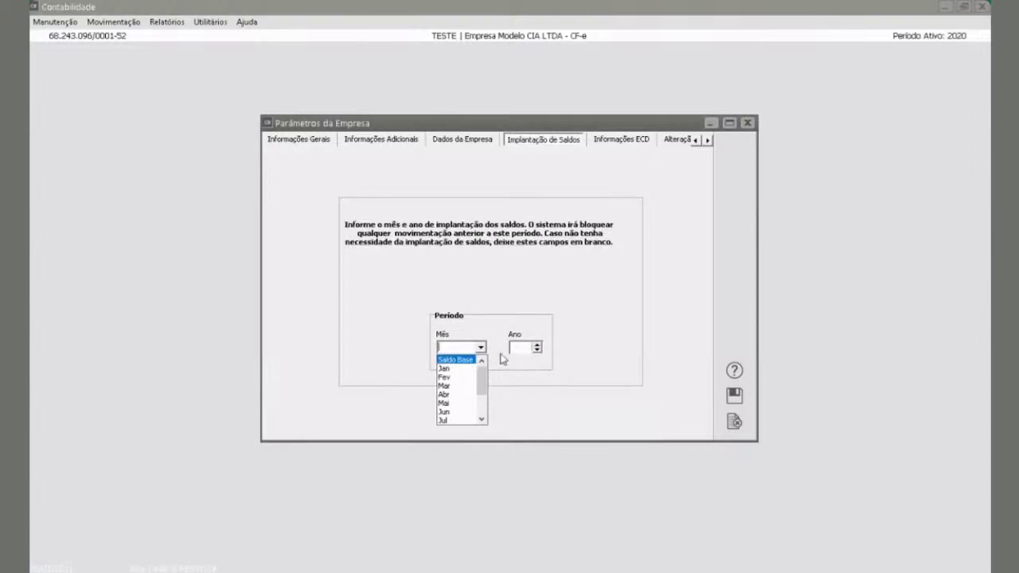
click(466, 360)
click(519, 348)
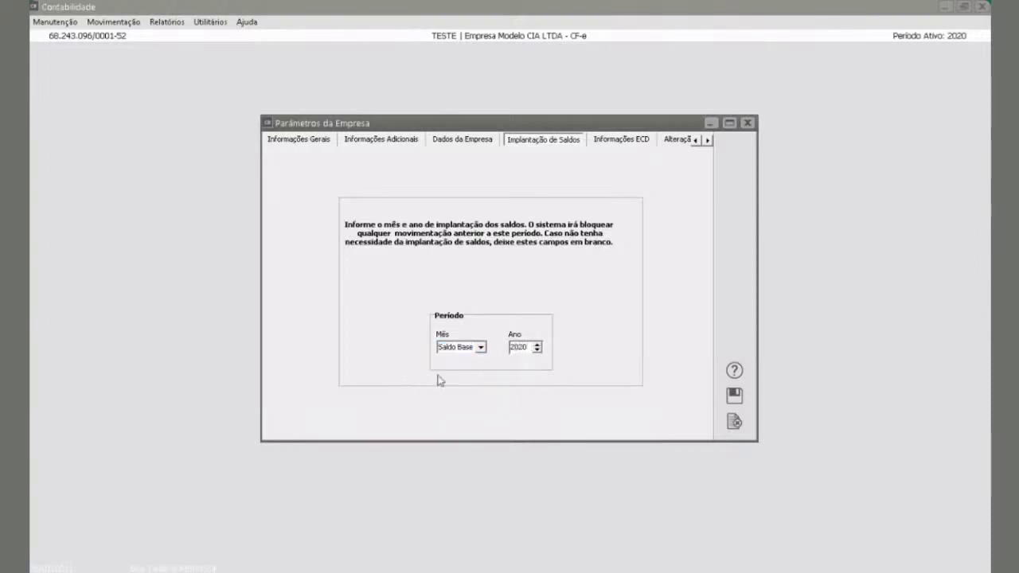
click(480, 347)
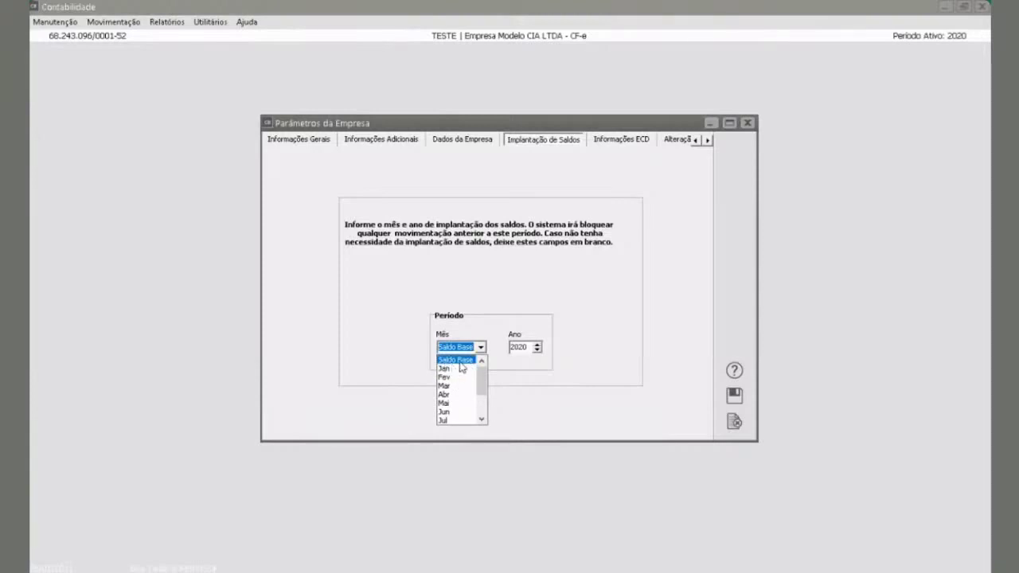
click(495, 300)
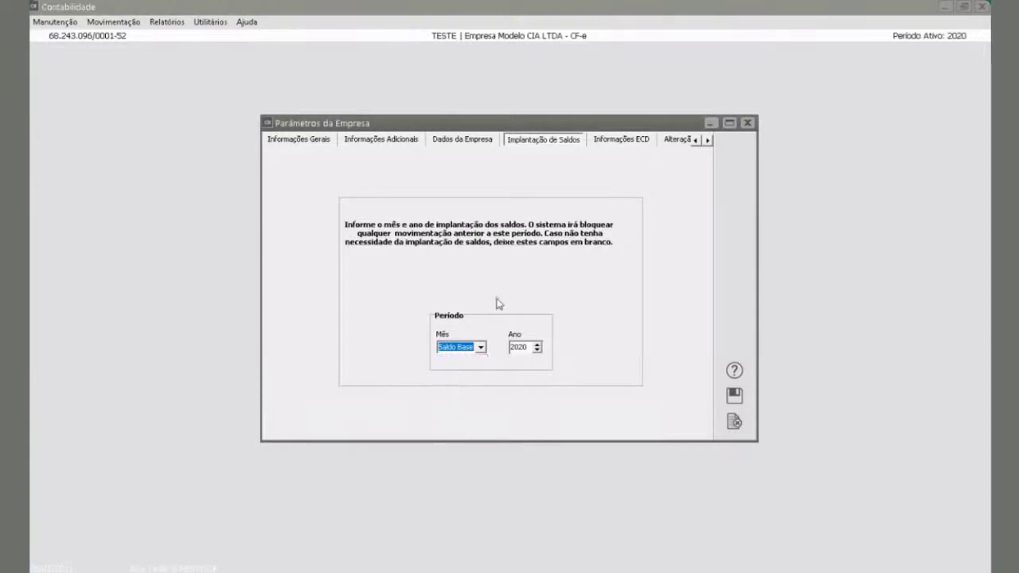
Step: Review the company's ECD information fields and the settings for changing the chart of accounts (Alteração de Plano de Contas)
click(628, 141)
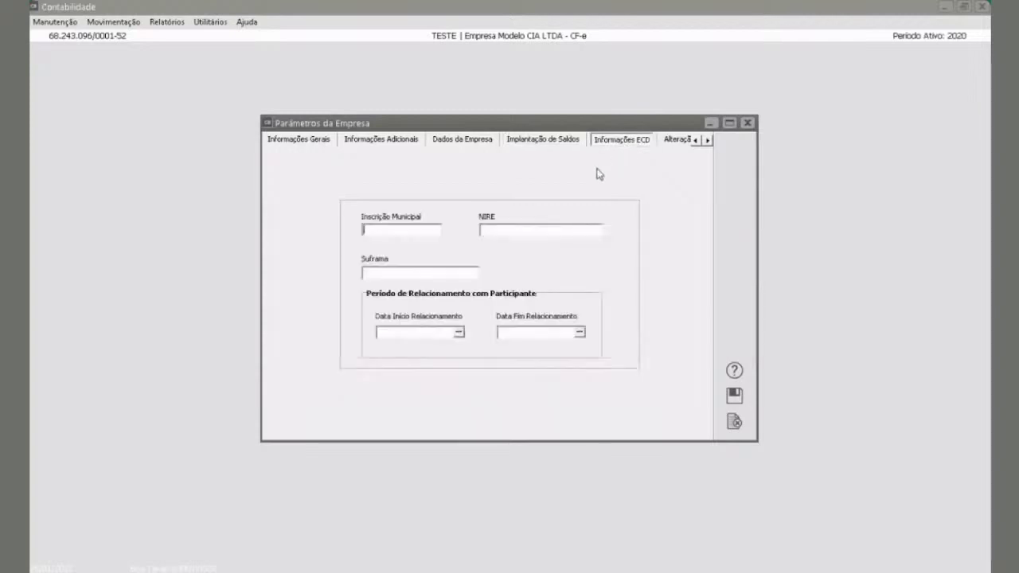
click(390, 230)
click(383, 332)
click(708, 140)
click(708, 140)
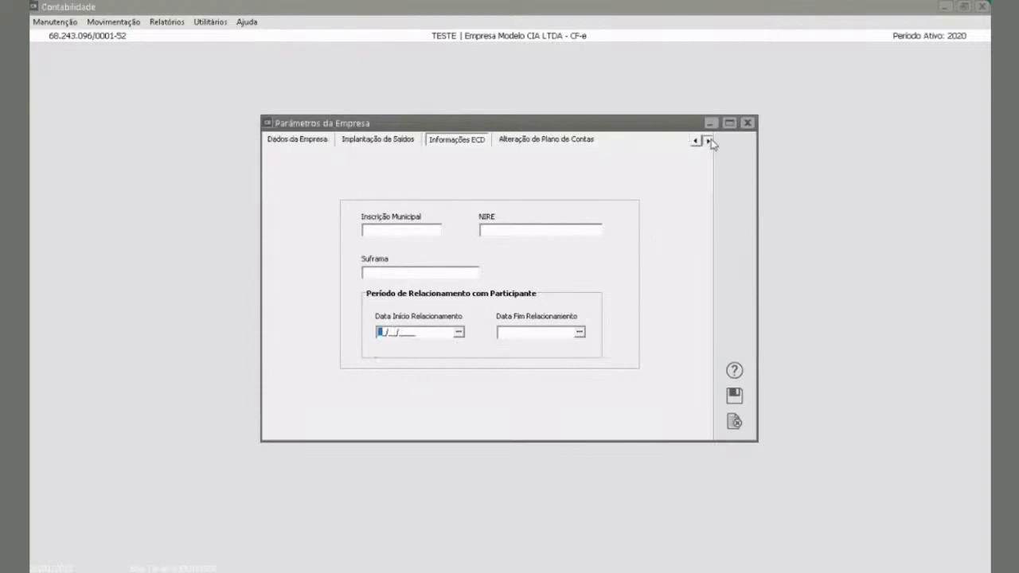
click(522, 143)
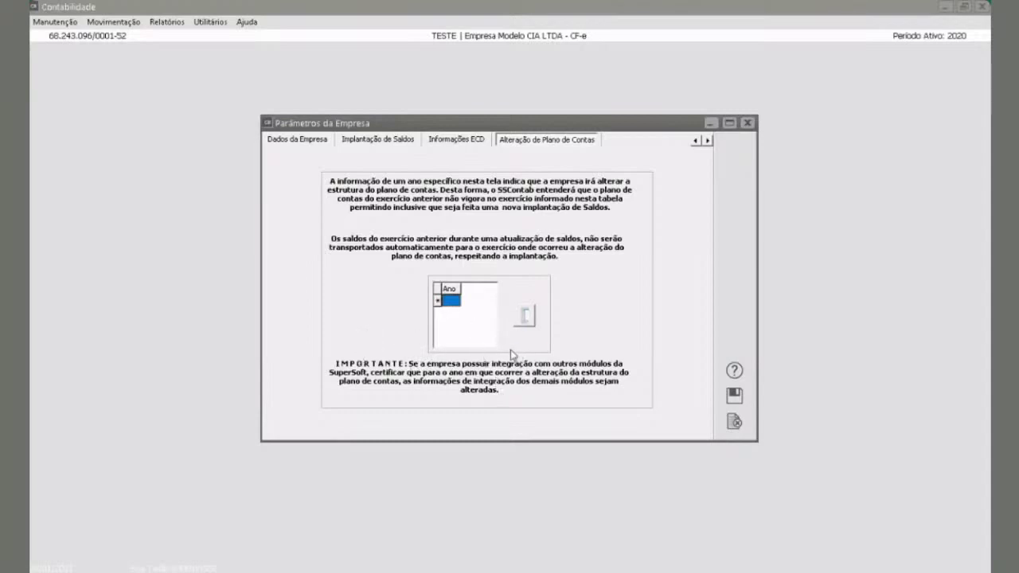
Step: Save the company parameters
click(695, 141)
click(695, 141)
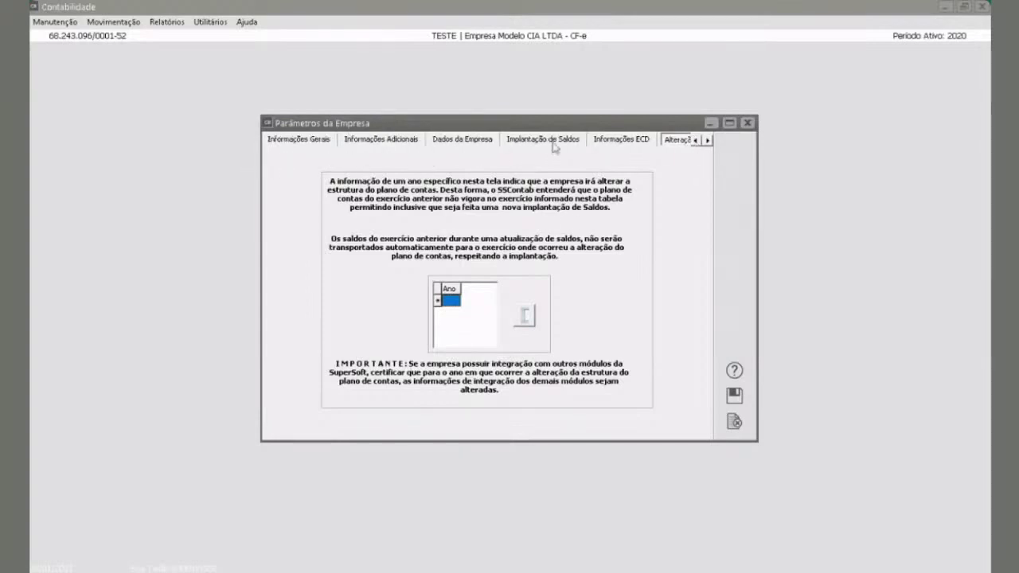
click(734, 397)
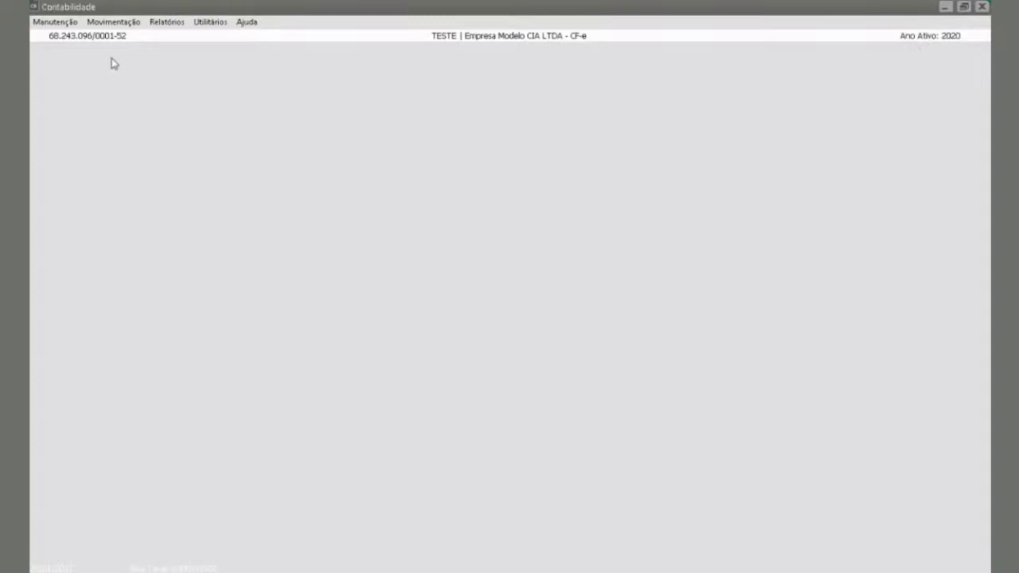
Step: Open the maintenance search for the general chart of accounts (Plano de Contas Geral)
click(58, 24)
mouse_move(129, 54)
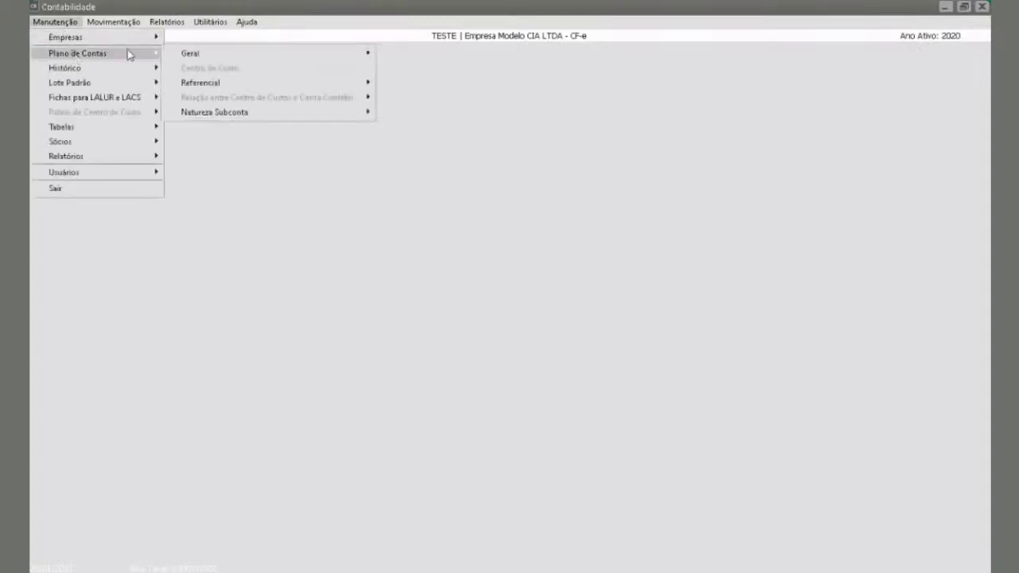
mouse_move(282, 58)
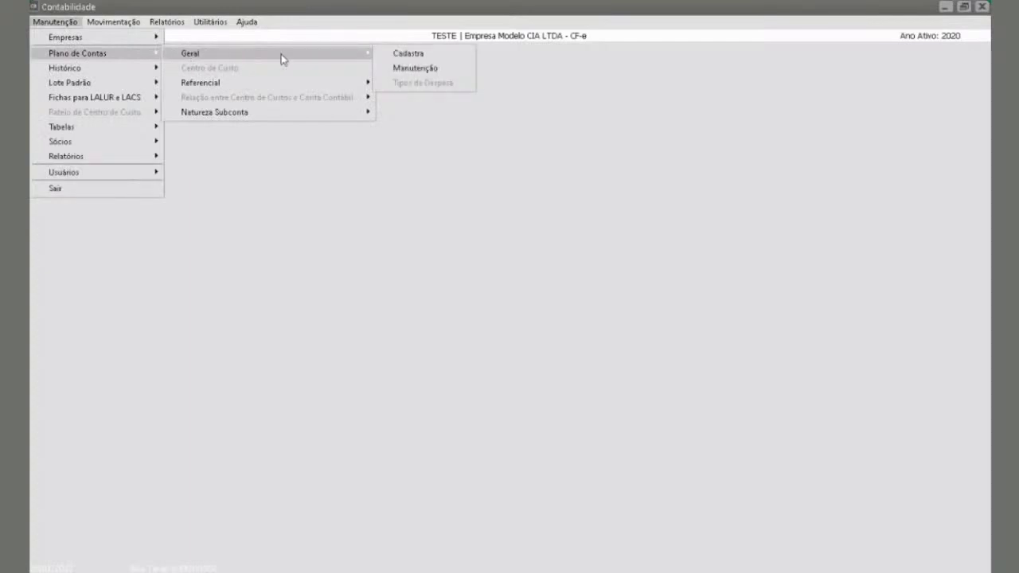
click(421, 70)
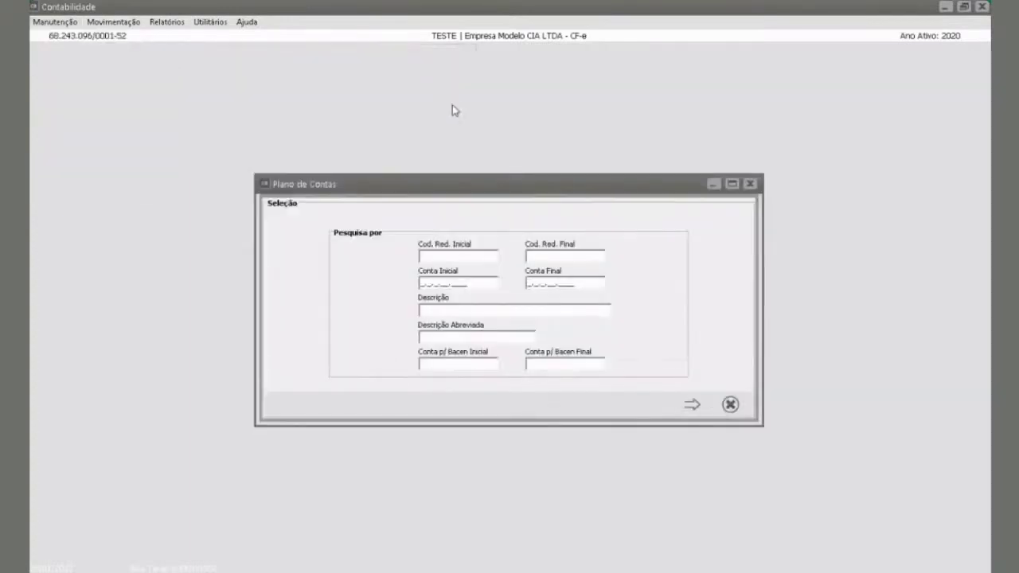
Step: Copy the standard (Padrão) chart of accounts into the company, using the Simplificado type and registration date 01/01/2020
click(691, 407)
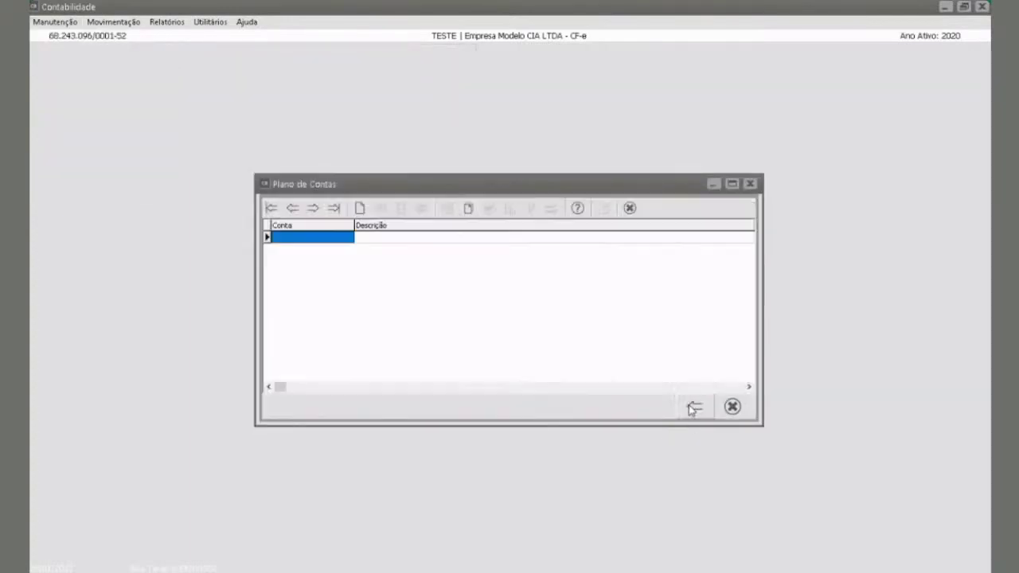
click(467, 210)
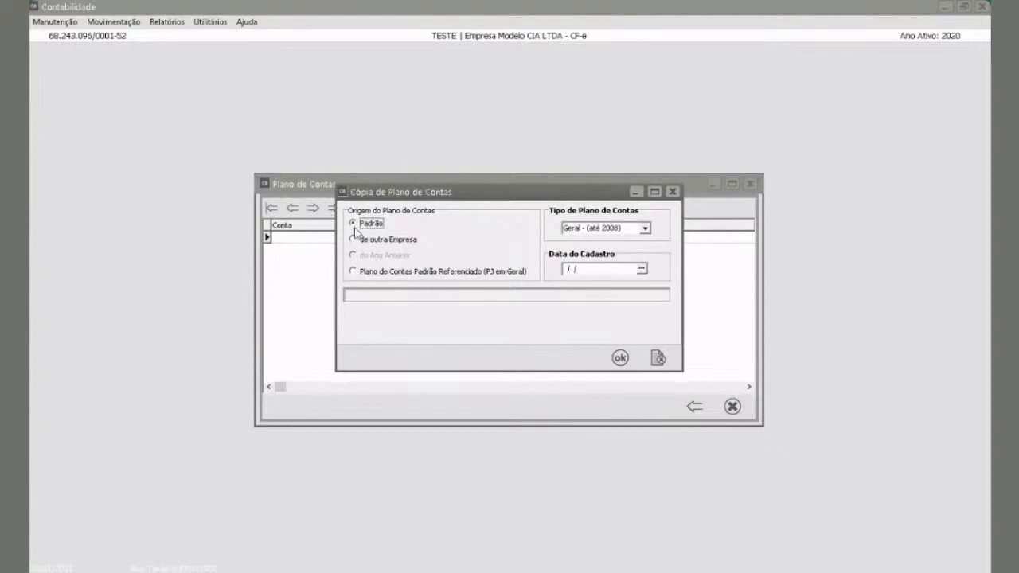
click(645, 231)
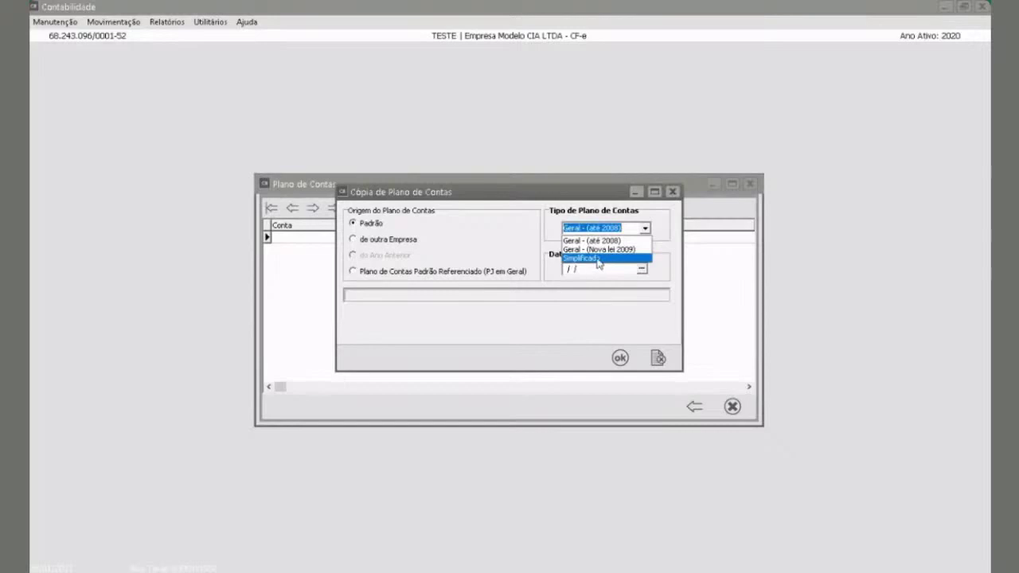
click(593, 259)
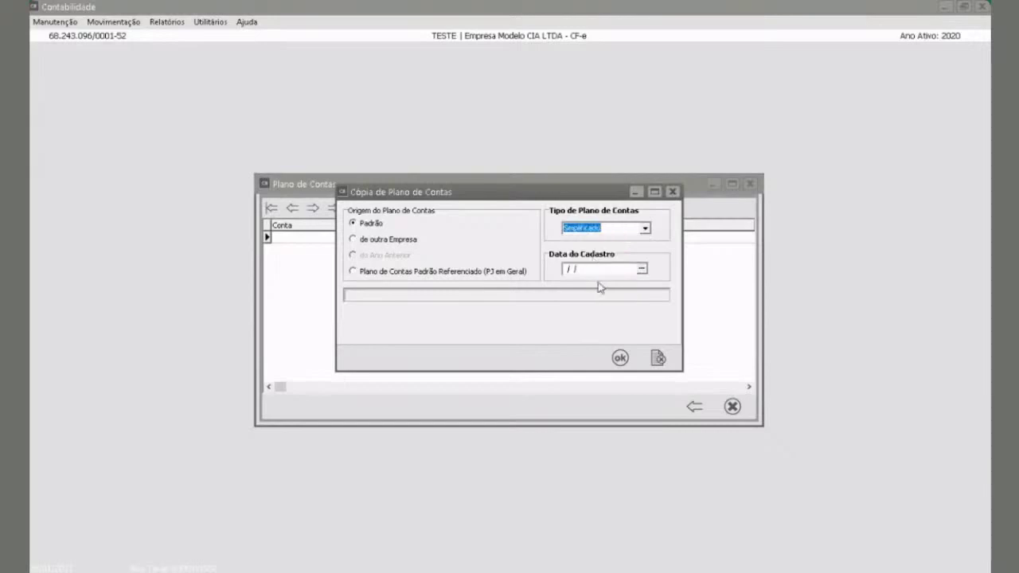
key(Tab)
text(0101)
click(631, 360)
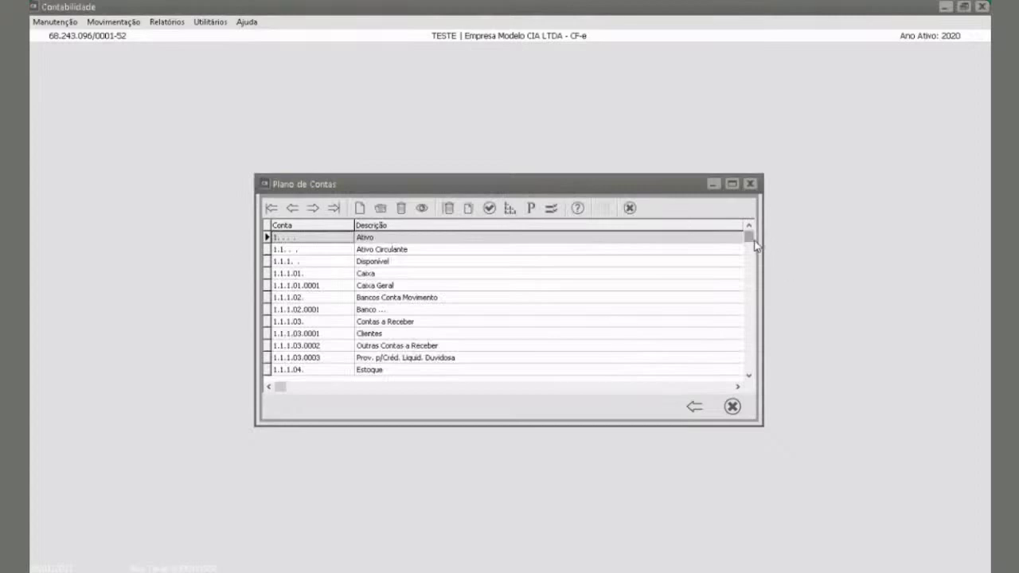
Step: Change the account description of bank account 1.1.1.02.0001 to Banco Siccop and save it
drag(751, 243, 751, 247)
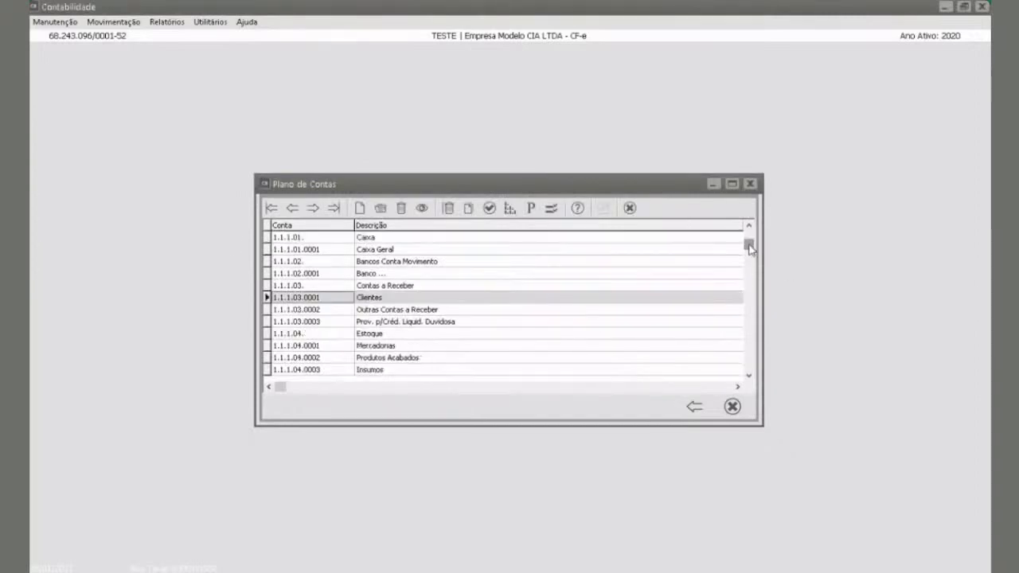
click(335, 208)
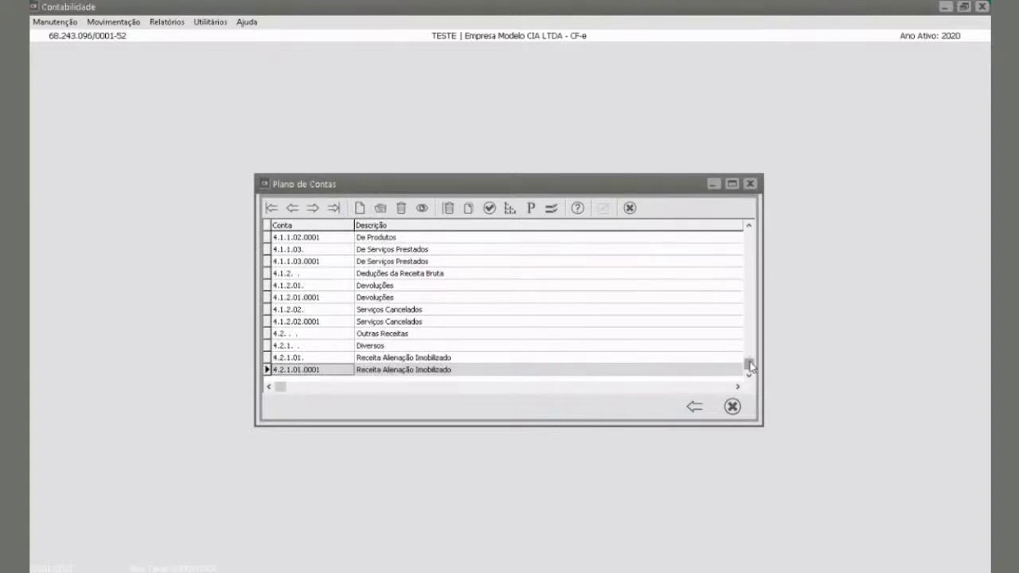
drag(748, 364, 742, 238)
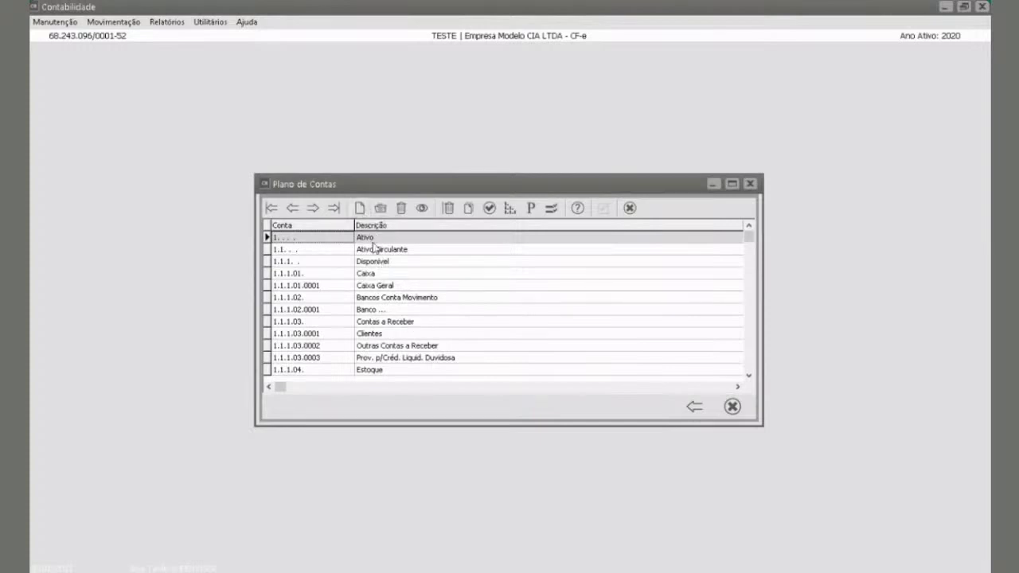
click(375, 312)
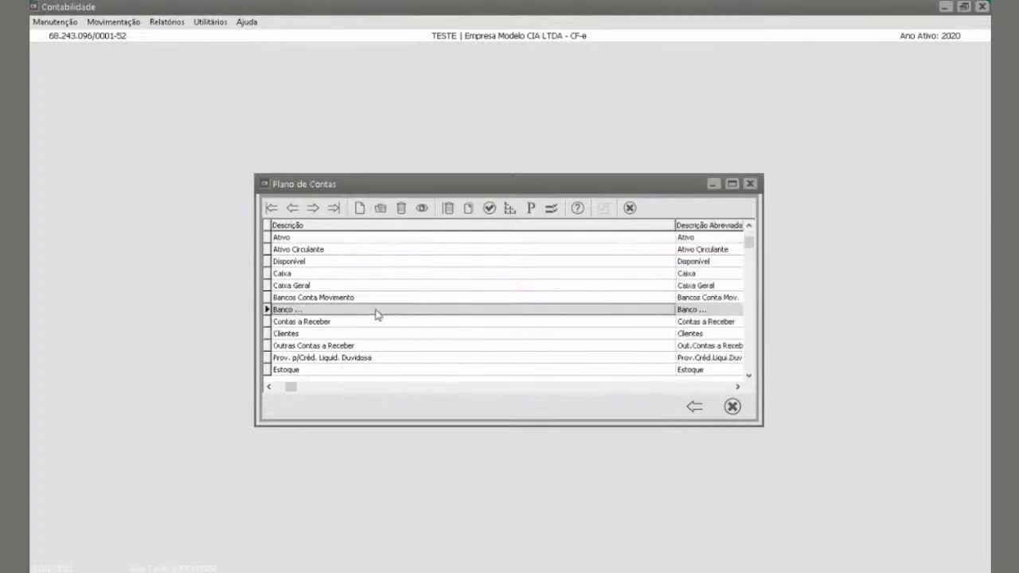
click(381, 209)
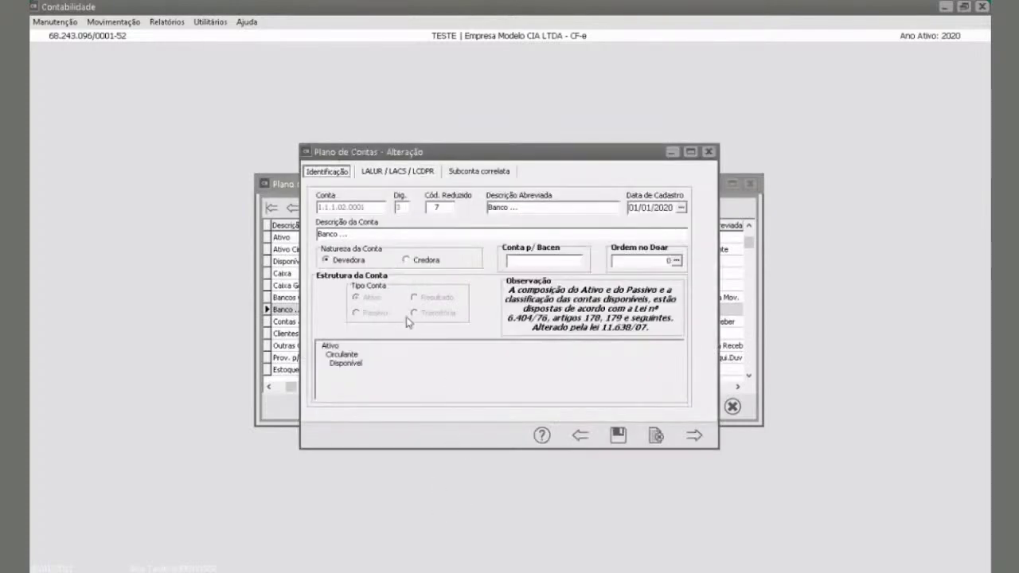
click(512, 208)
key(BackSpace)
key(BackSpace)
key(BackSpace)
key(BackSpace)
drag(508, 208, 521, 208)
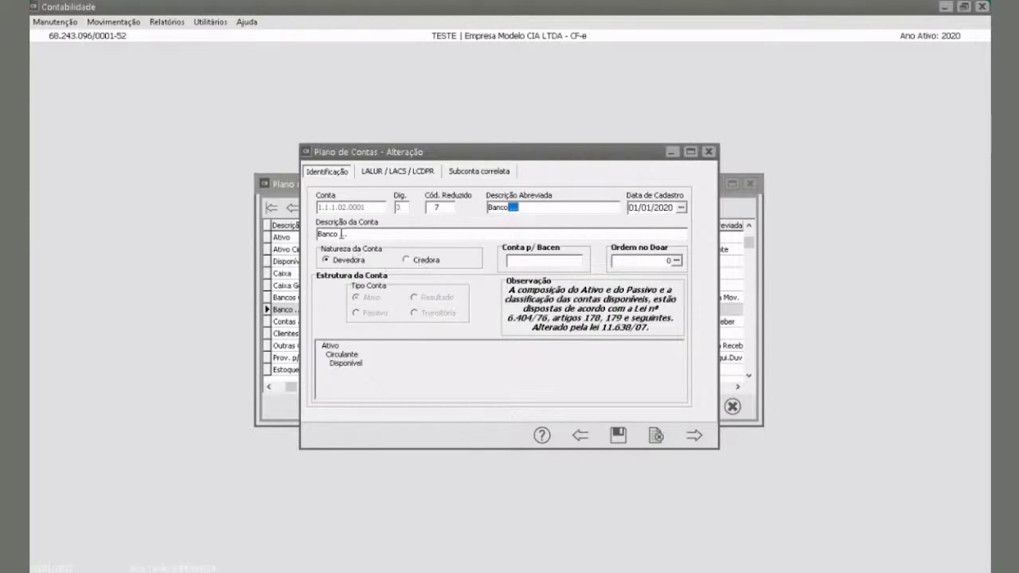
drag(340, 234, 368, 233)
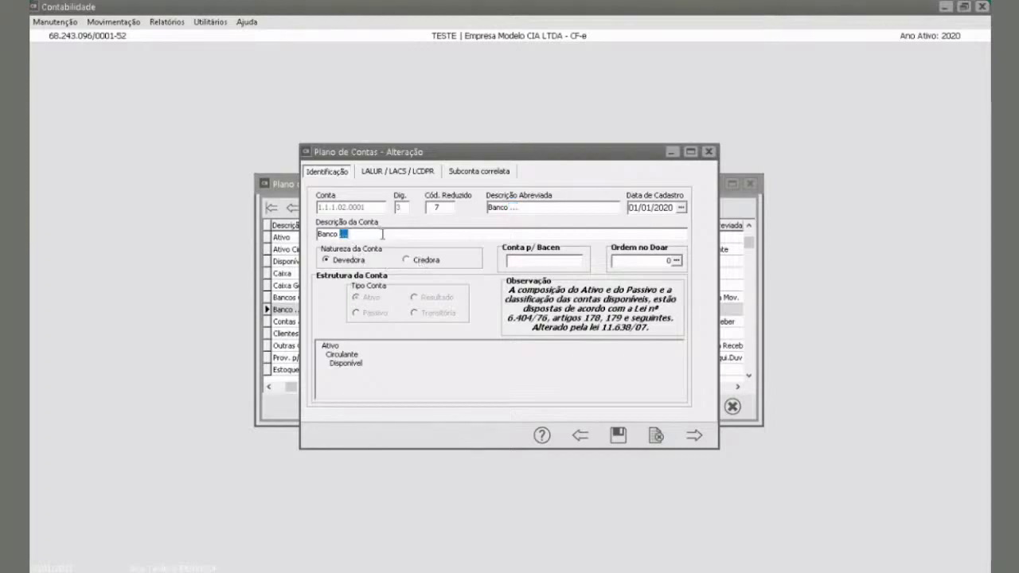
key(BackSpace)
text(Siccop)
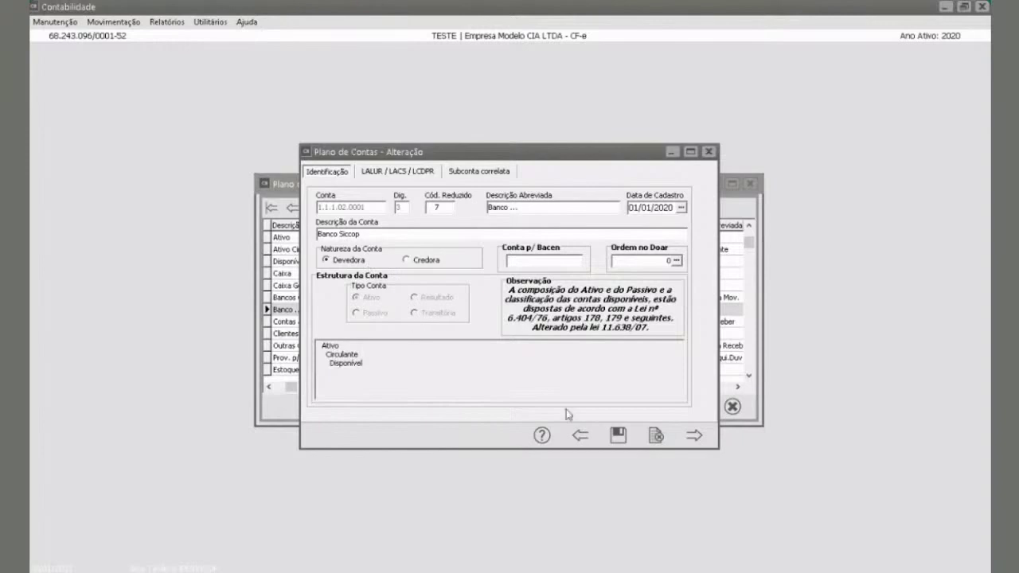
click(623, 438)
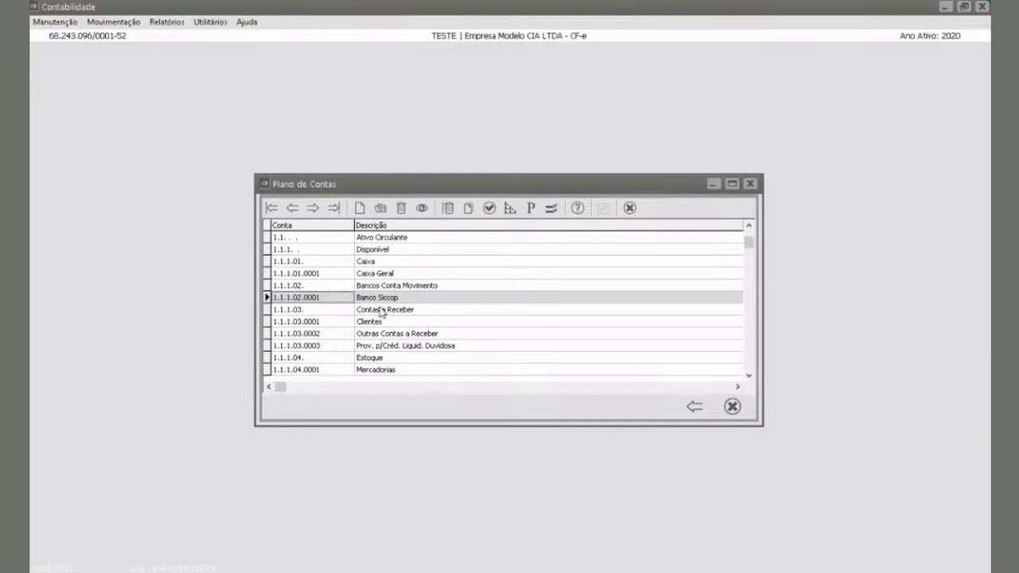
Step: Start a new account in the chart of accounts with the code 1.1.1.02.0002
click(364, 210)
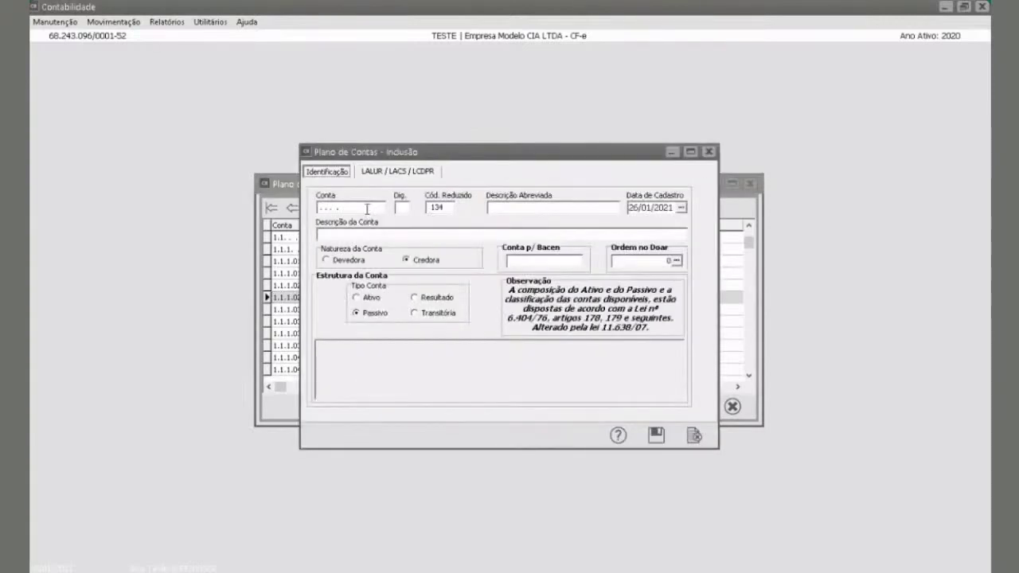
drag(425, 160, 602, 134)
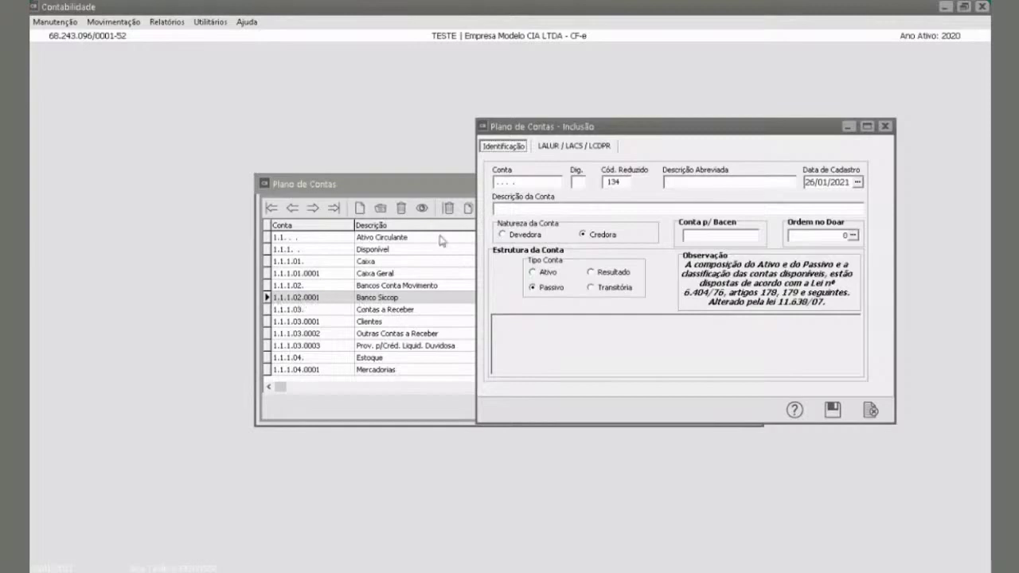
click(521, 183)
text(1.1.1.)
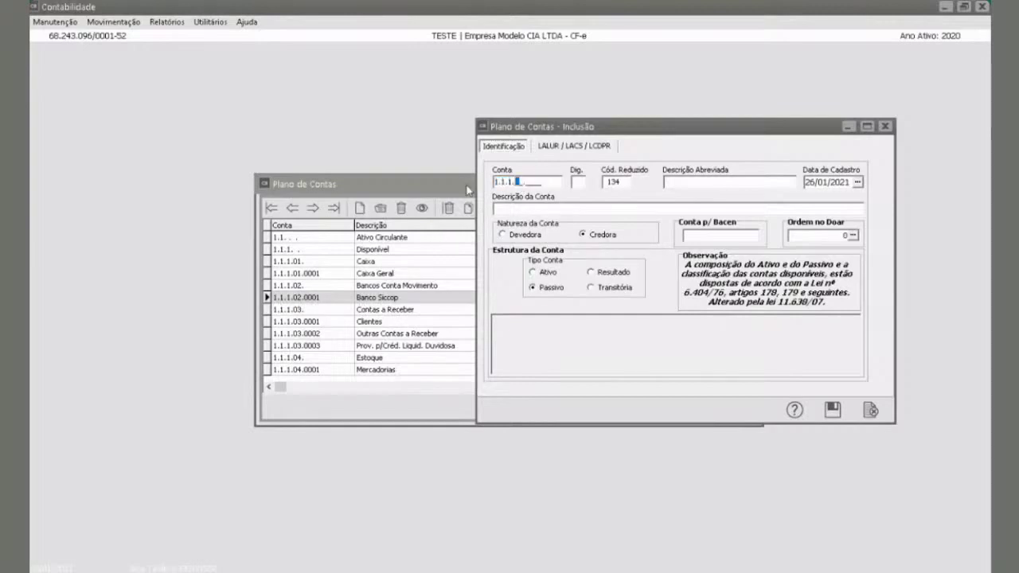
text(02.0002)
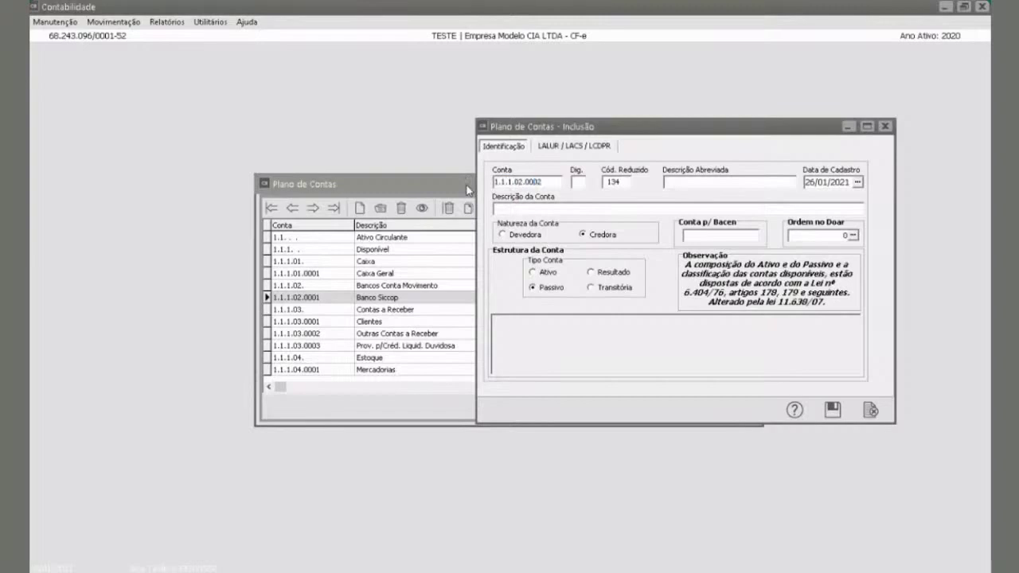
Step: Enter Banco as the abbreviated description and Banco 2 as the account description, and save without registering a referential account
click(704, 182)
text(Banco)
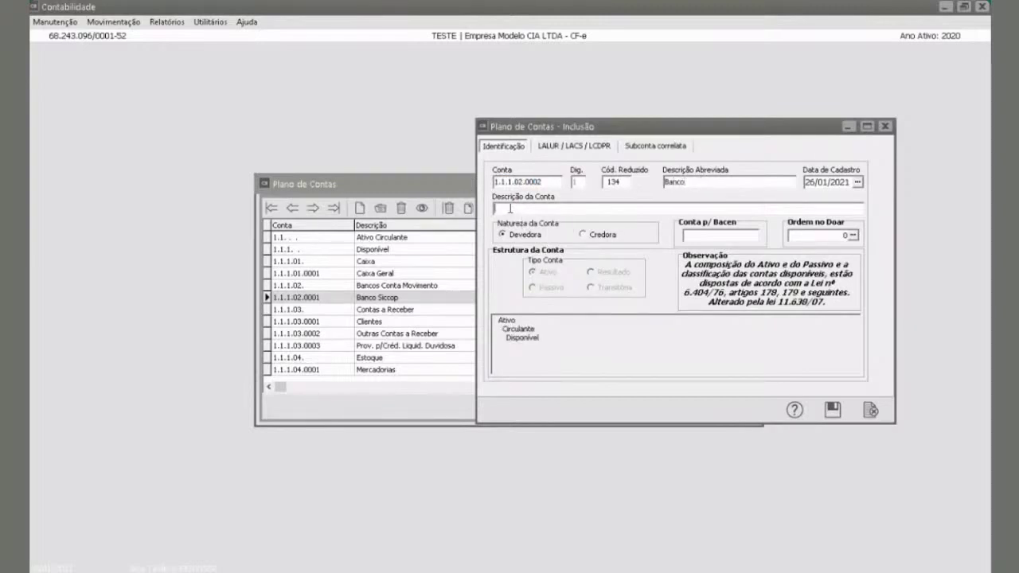
click(509, 209)
text(Banco)
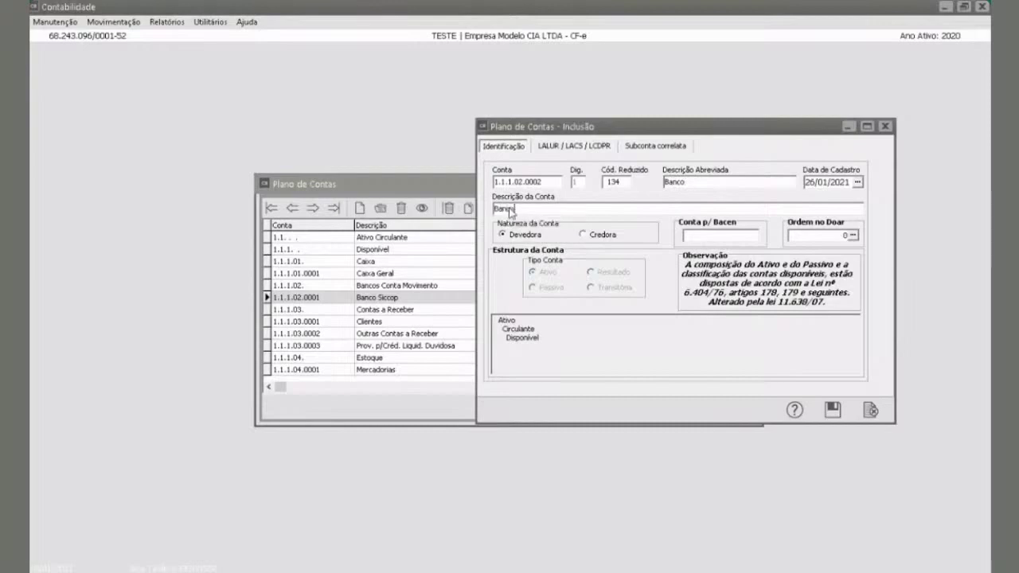
text( 2)
click(833, 411)
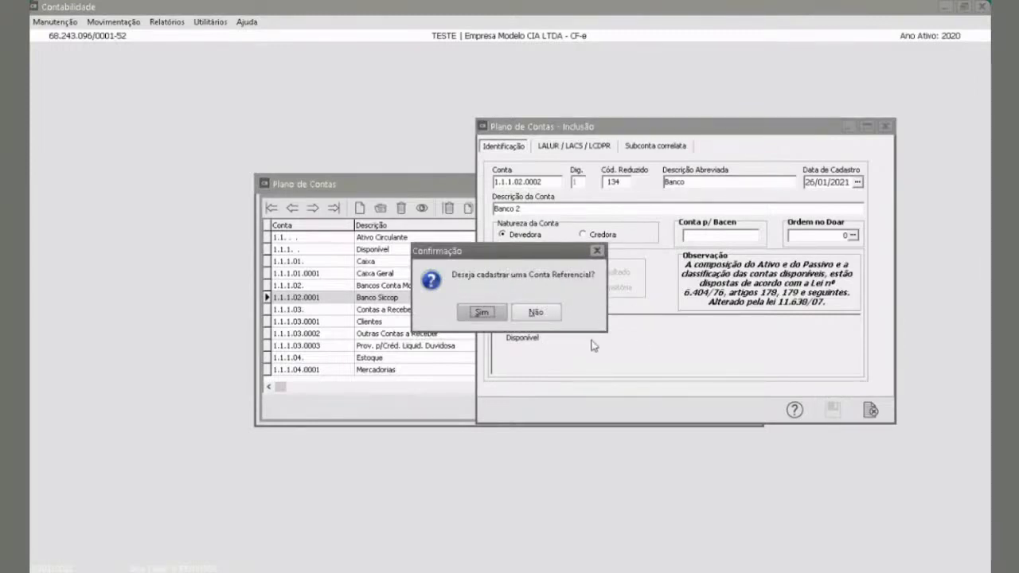
click(534, 312)
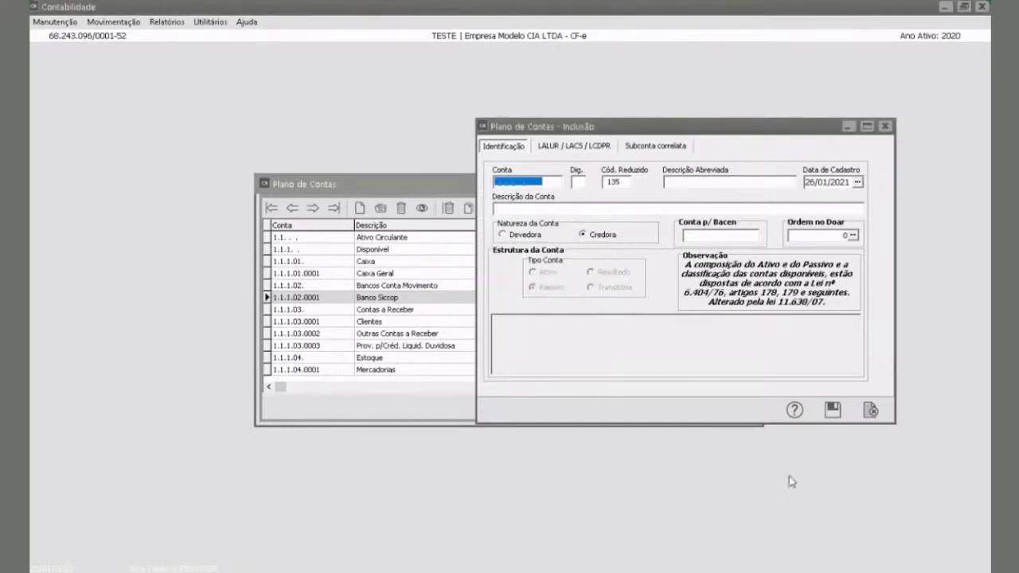
click(876, 414)
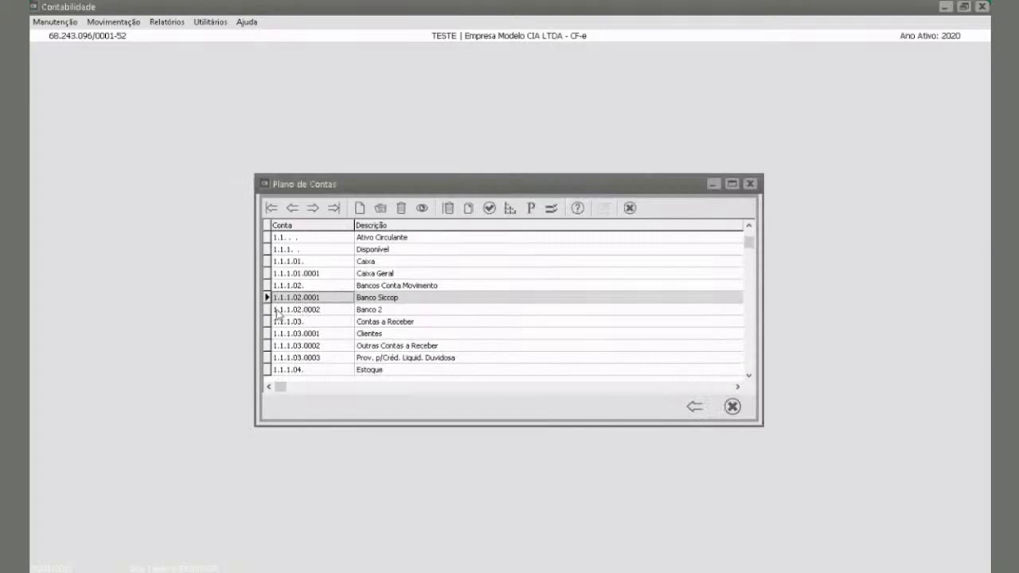
Step: Delete account 1.1.1.02.0002, Banco 2, from the chart of accounts
click(381, 311)
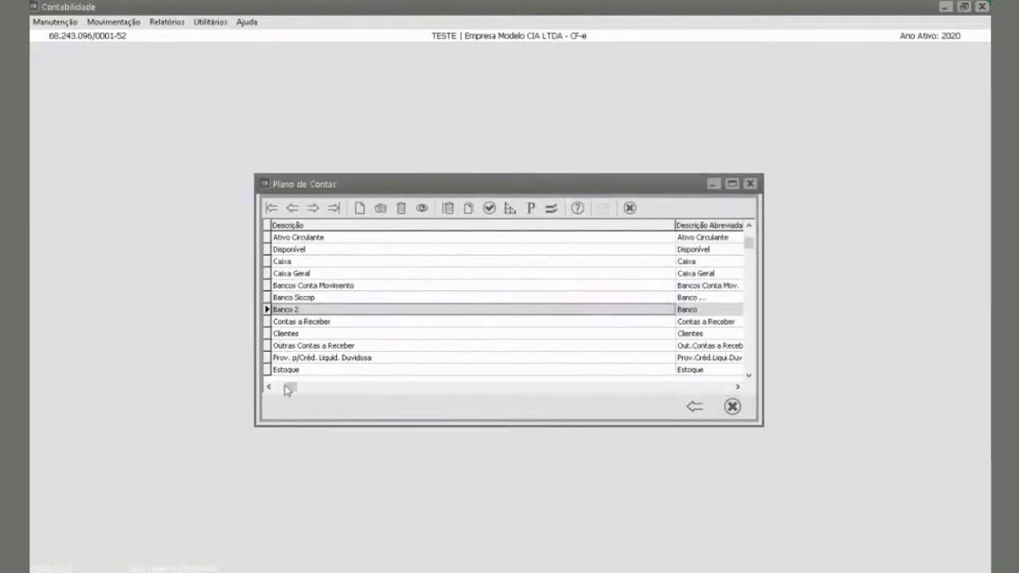
click(276, 386)
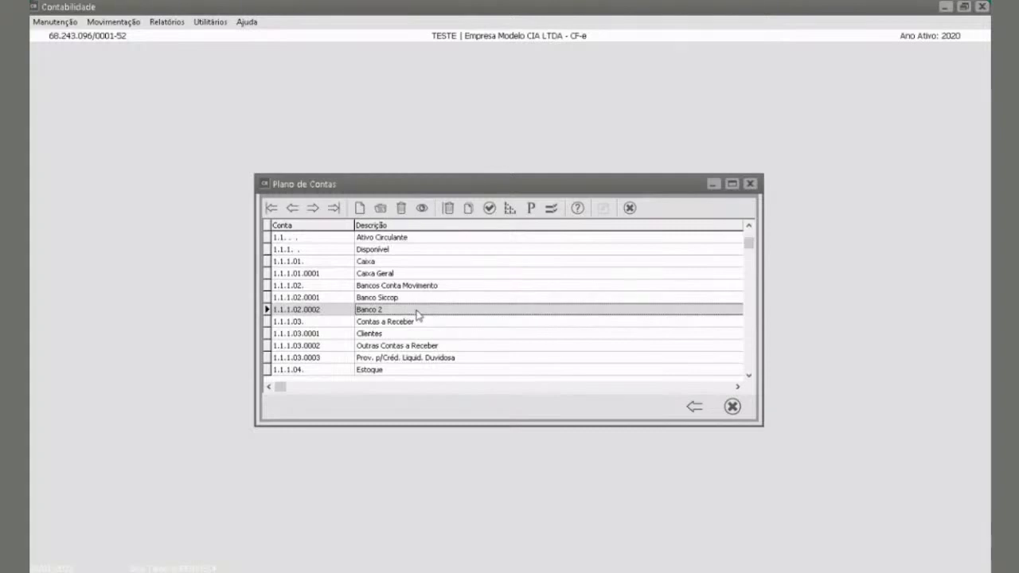
click(401, 209)
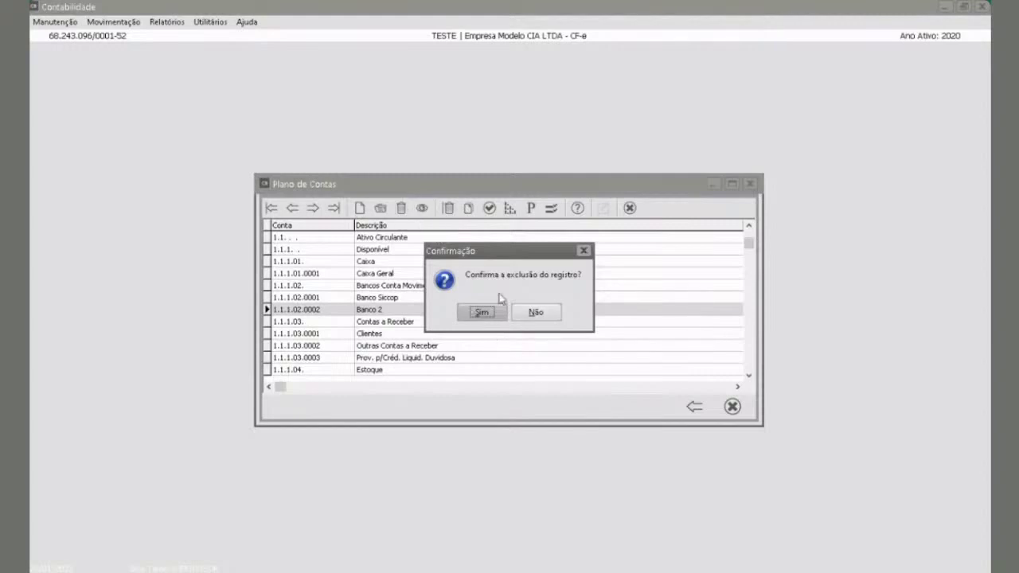
click(482, 314)
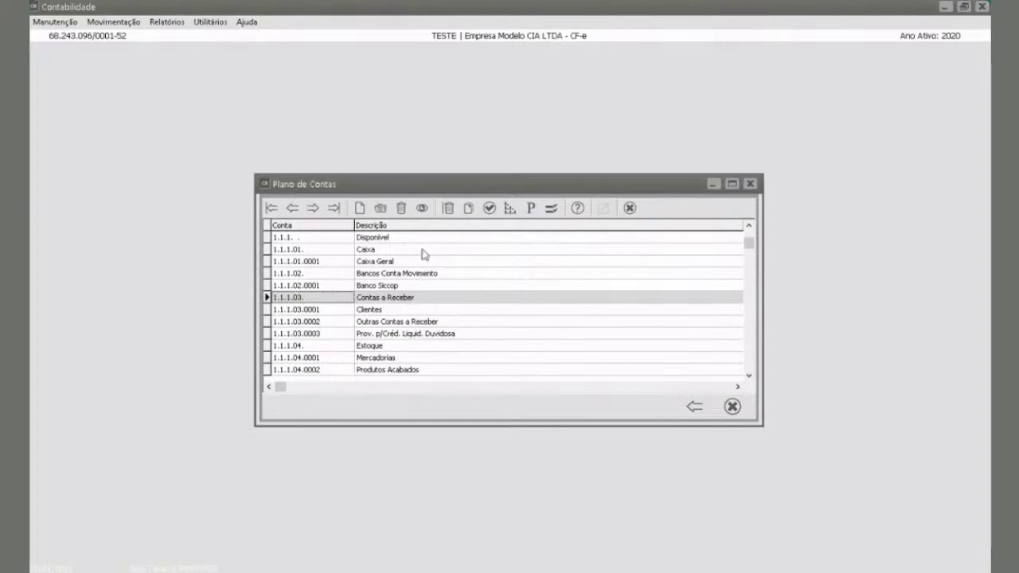
Step: Check the options for bulk deletion of accounts and the monthly balances of Contas a Receber without changing anything
click(449, 209)
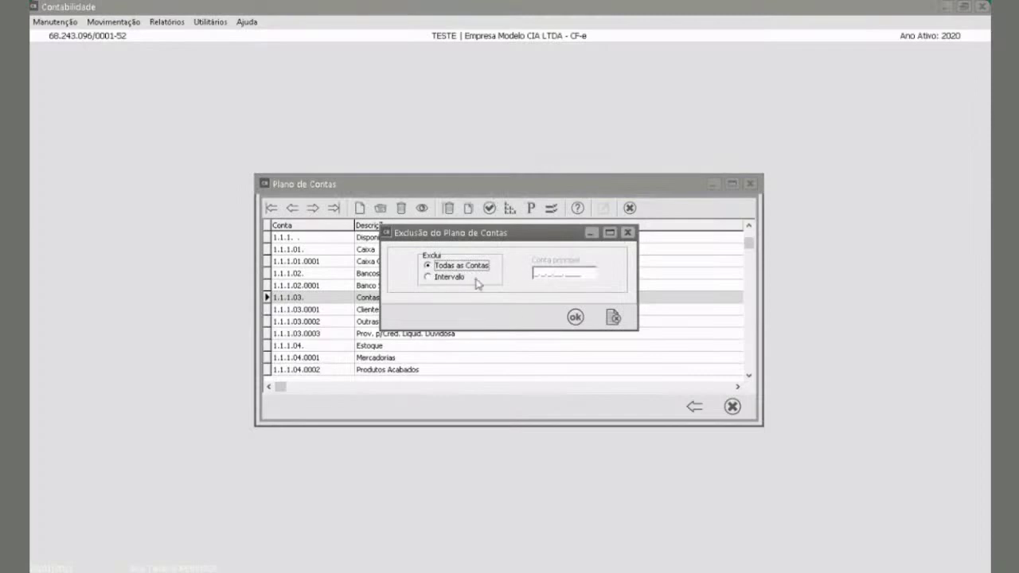
click(614, 317)
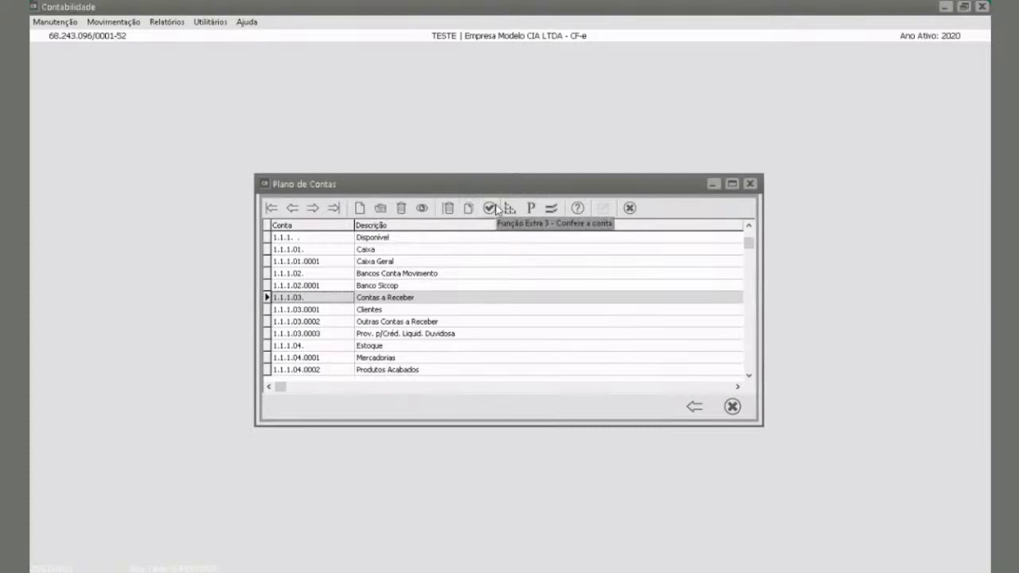
click(492, 207)
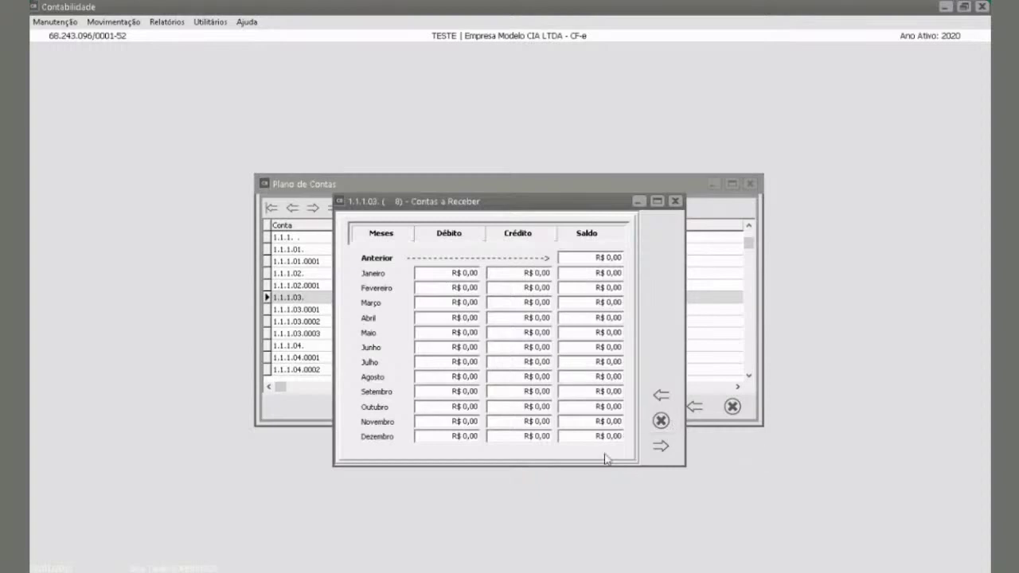
click(660, 420)
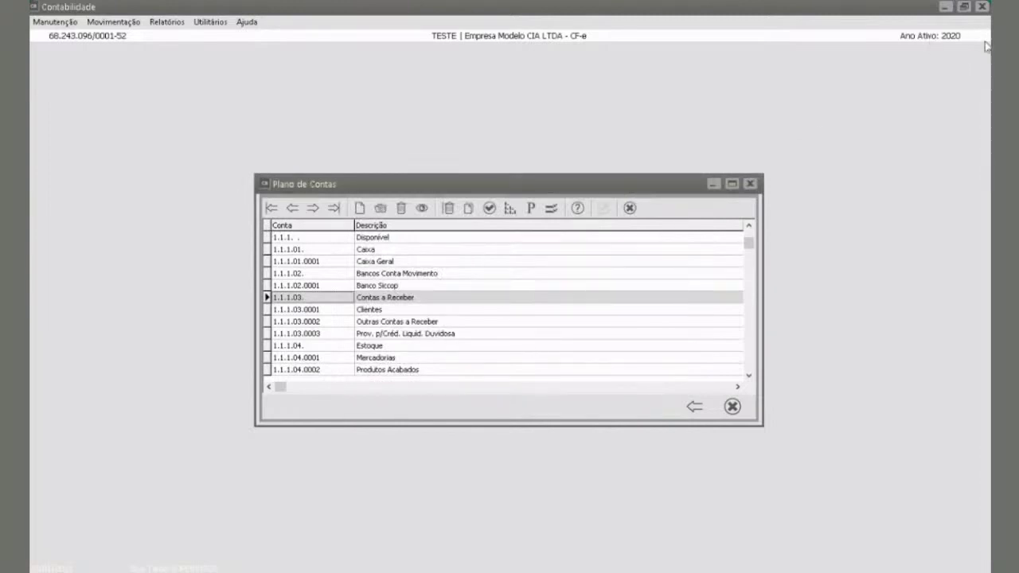
click(735, 412)
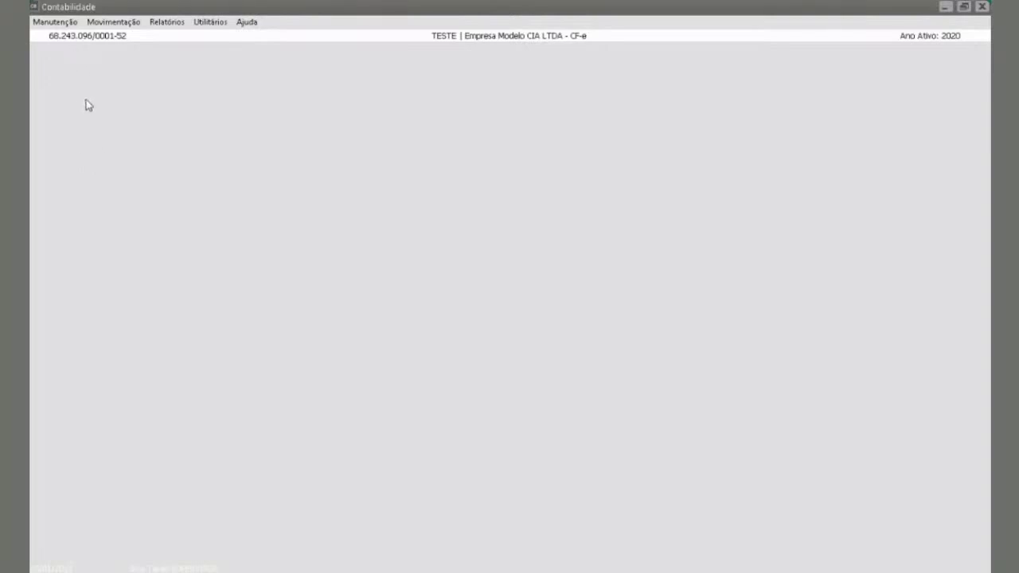
Step: Open the maintenance list of the Plano Referencial da RF without any search filter
click(60, 23)
mouse_move(67, 56)
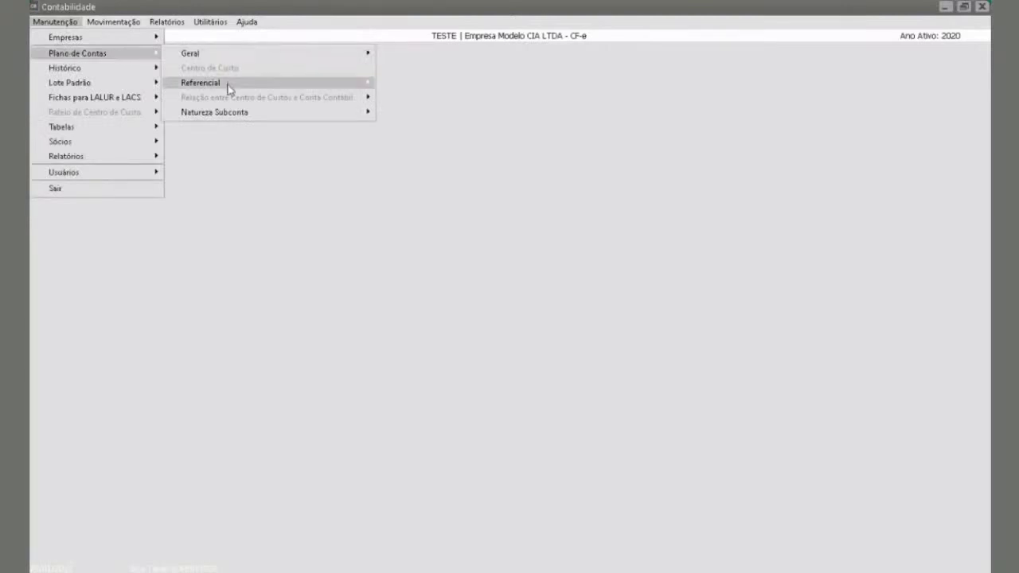
mouse_move(231, 89)
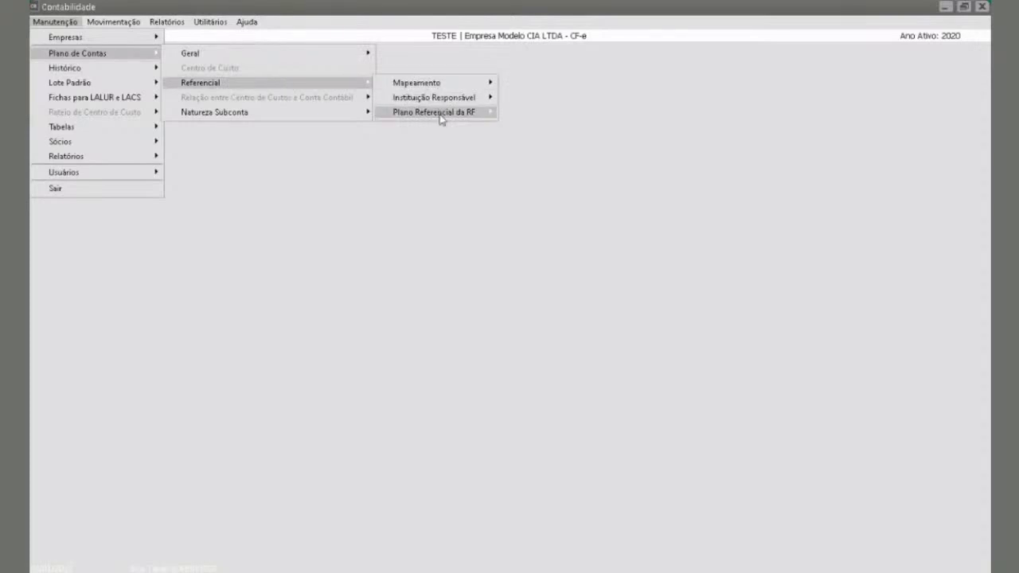
mouse_move(434, 116)
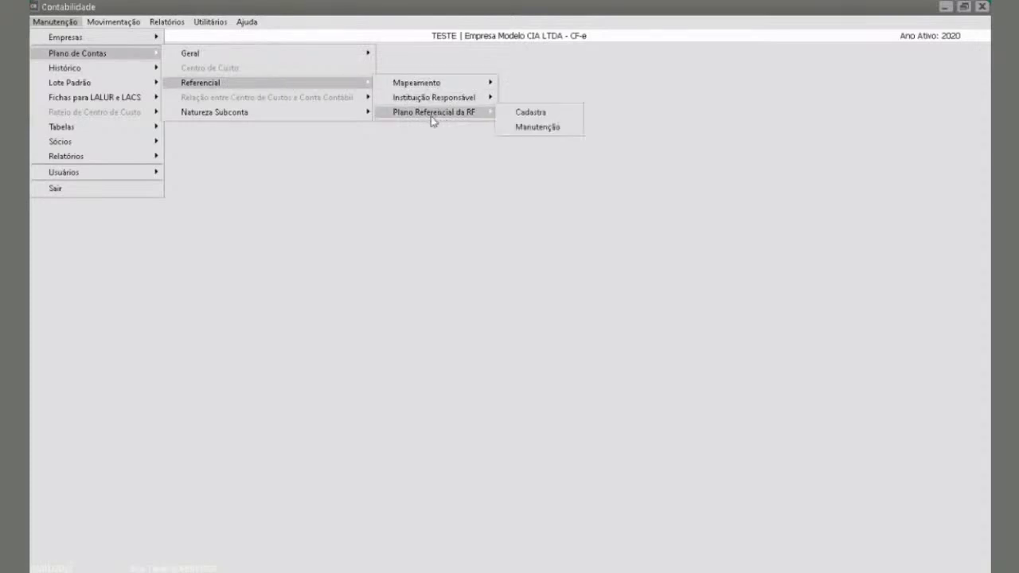
click(541, 128)
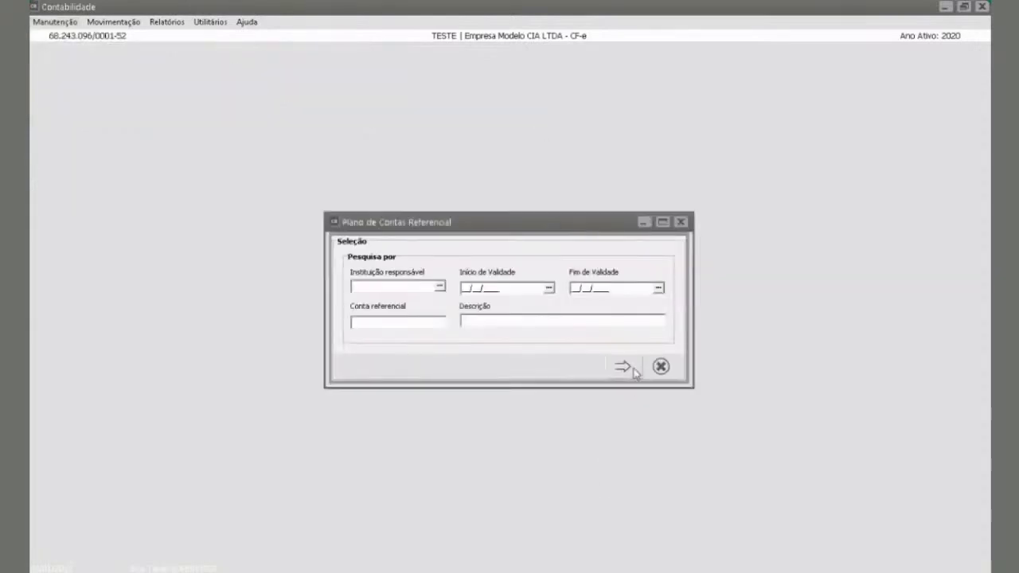
click(622, 368)
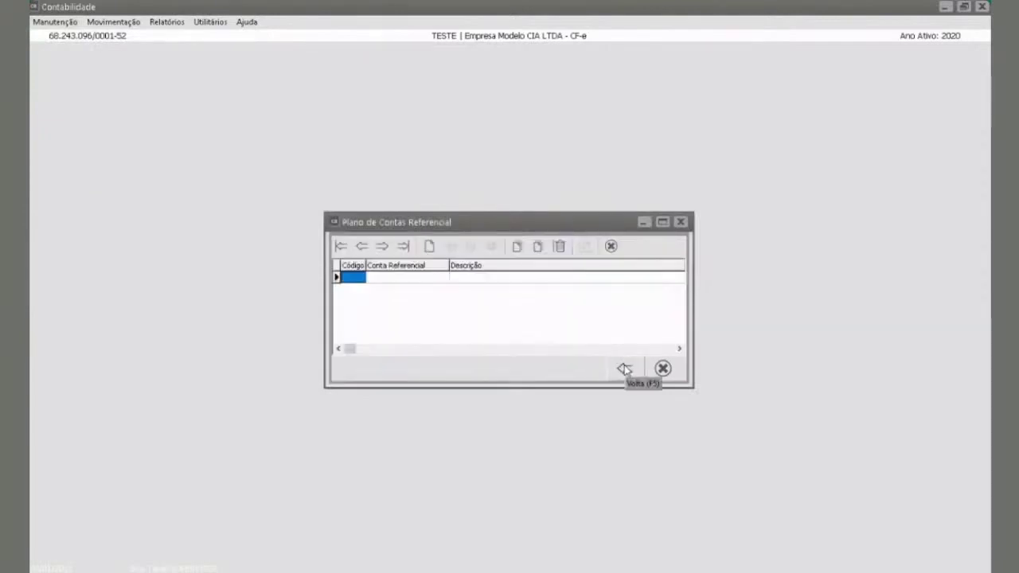
Step: Copy the referential plan of type 2 - PJ em Geral – Lucro Presumido, look through the copied accounts and close the list
click(539, 247)
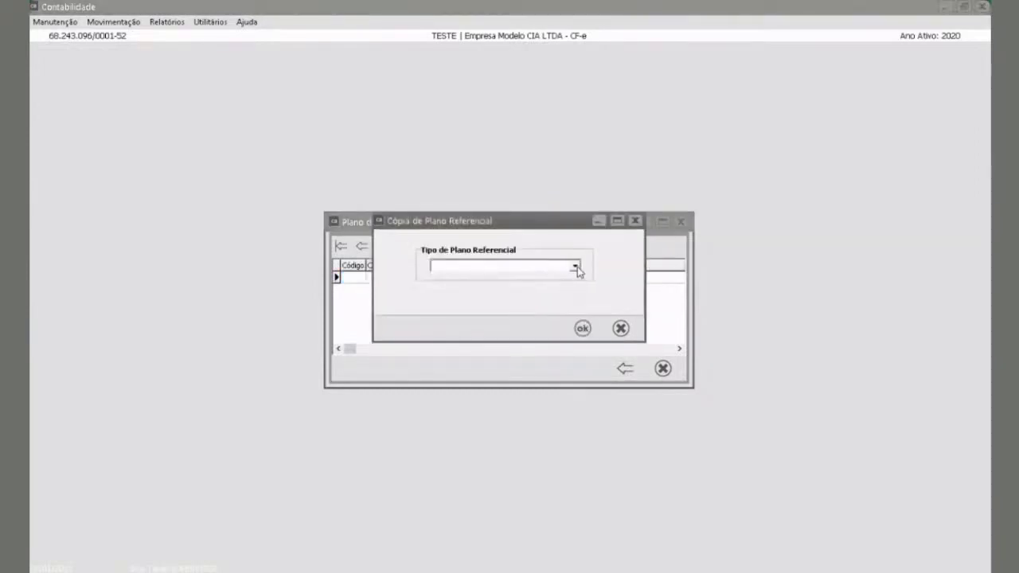
click(577, 267)
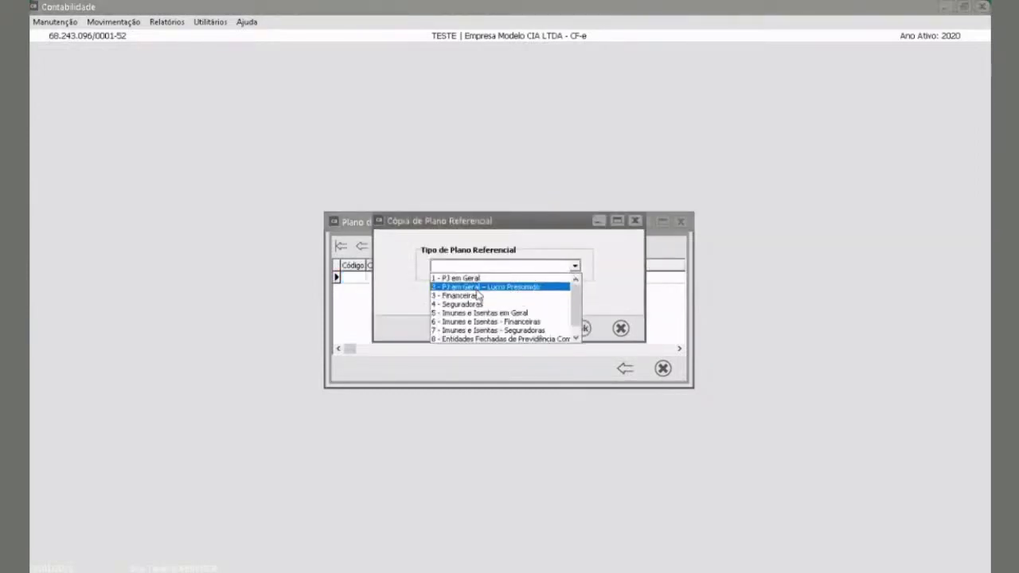
click(474, 291)
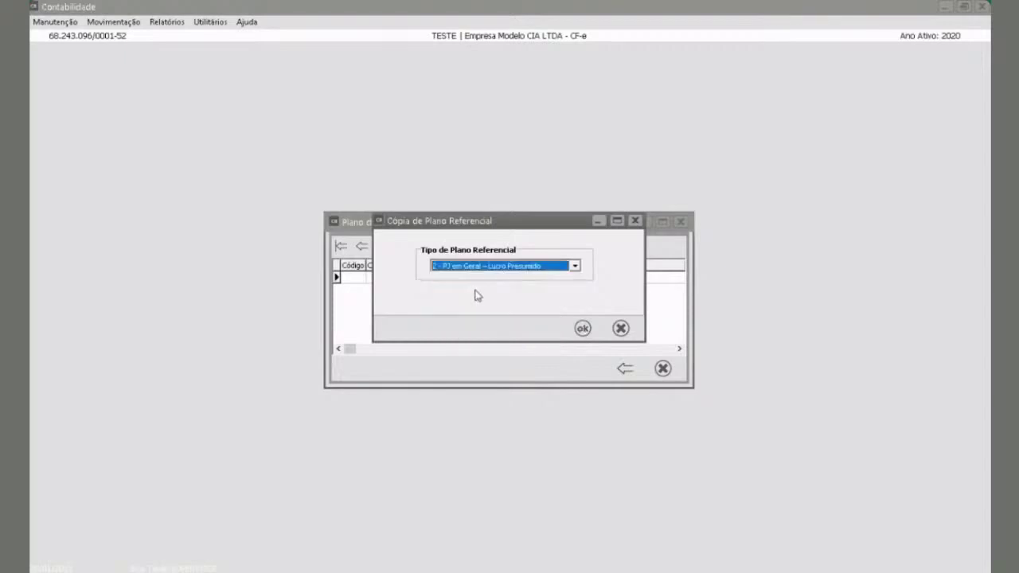
click(575, 266)
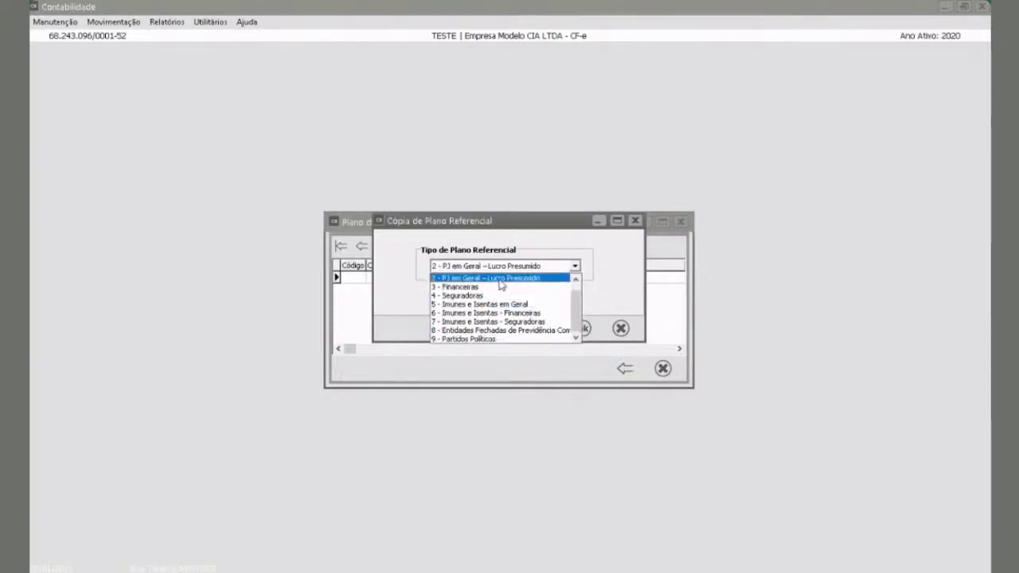
click(500, 279)
click(583, 329)
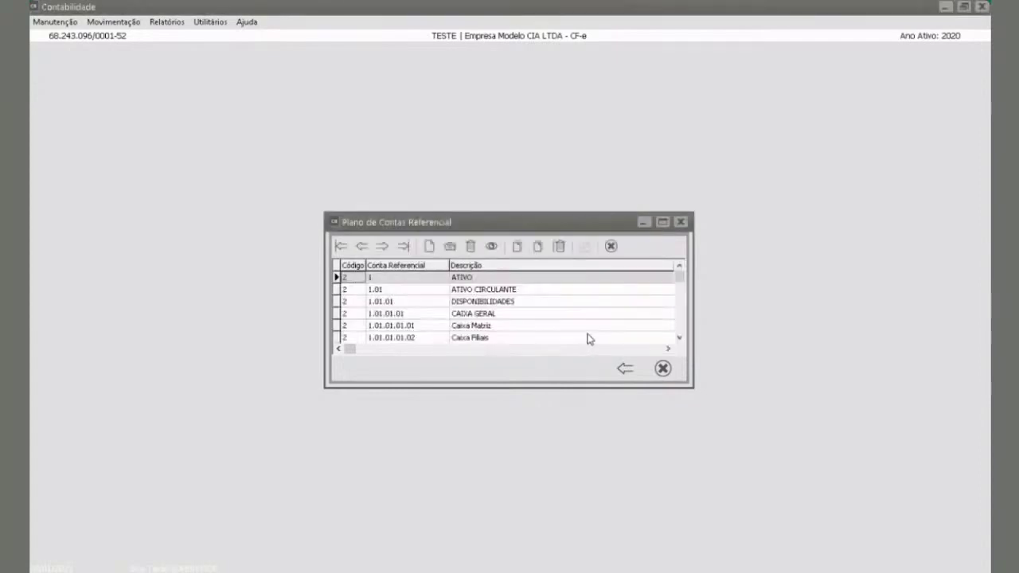
mouse_move(679, 278)
mouse_down()
mouse_move(679, 328)
mouse_move(678, 277)
mouse_up()
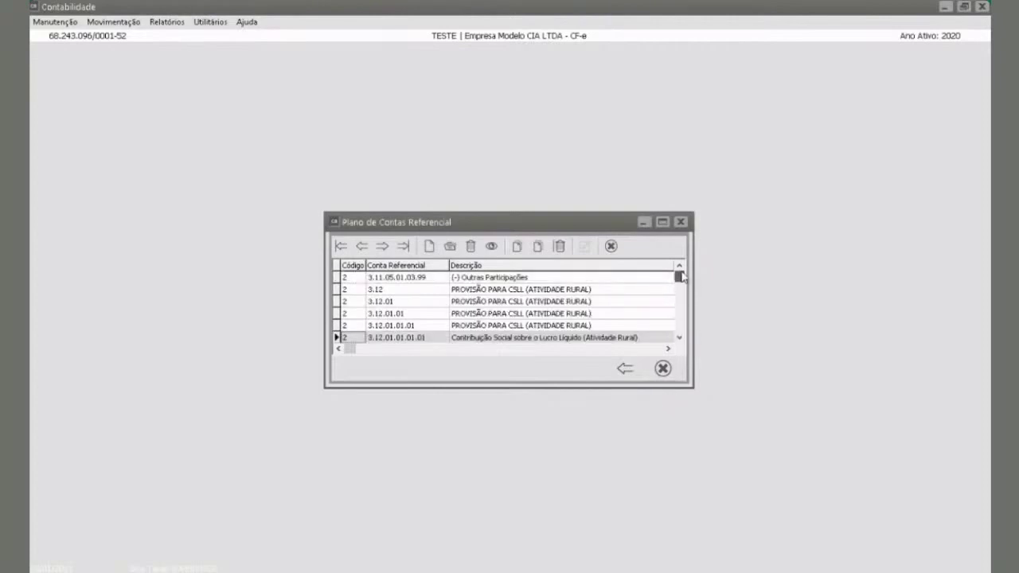
click(663, 369)
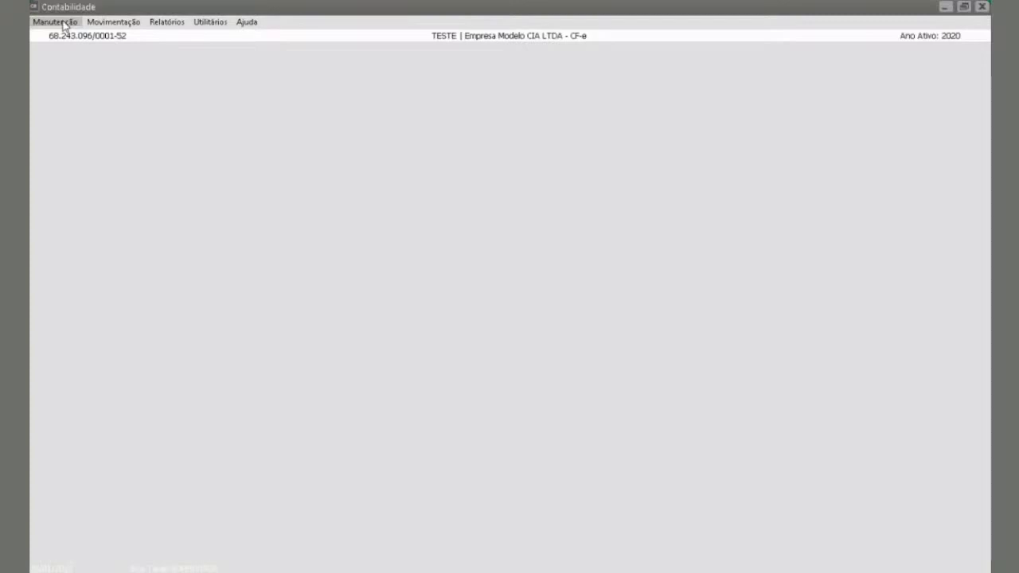
Step: Open the maintenance list of the referential chart of accounts mapping without any search filter
click(64, 24)
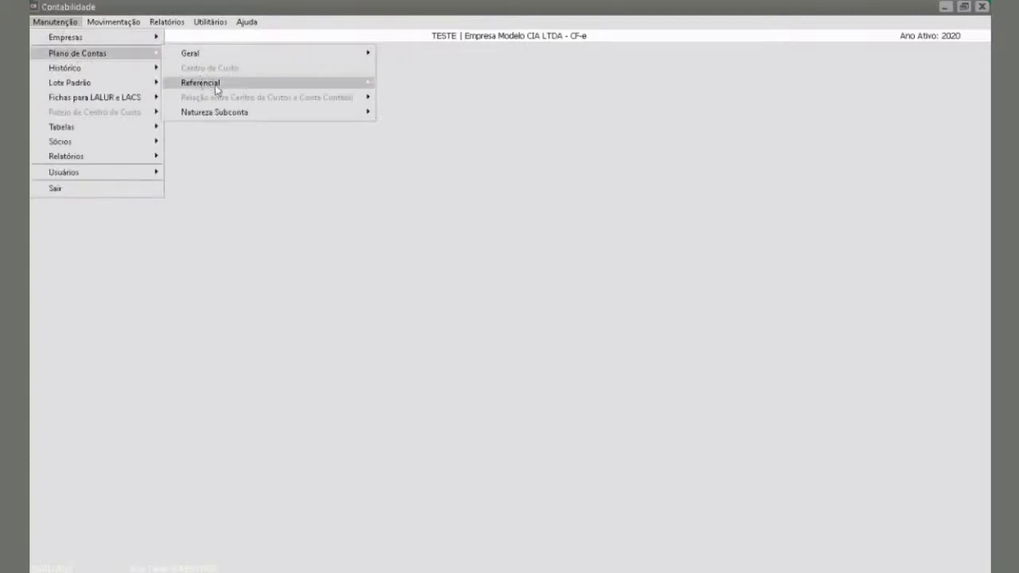
mouse_move(297, 85)
mouse_move(439, 85)
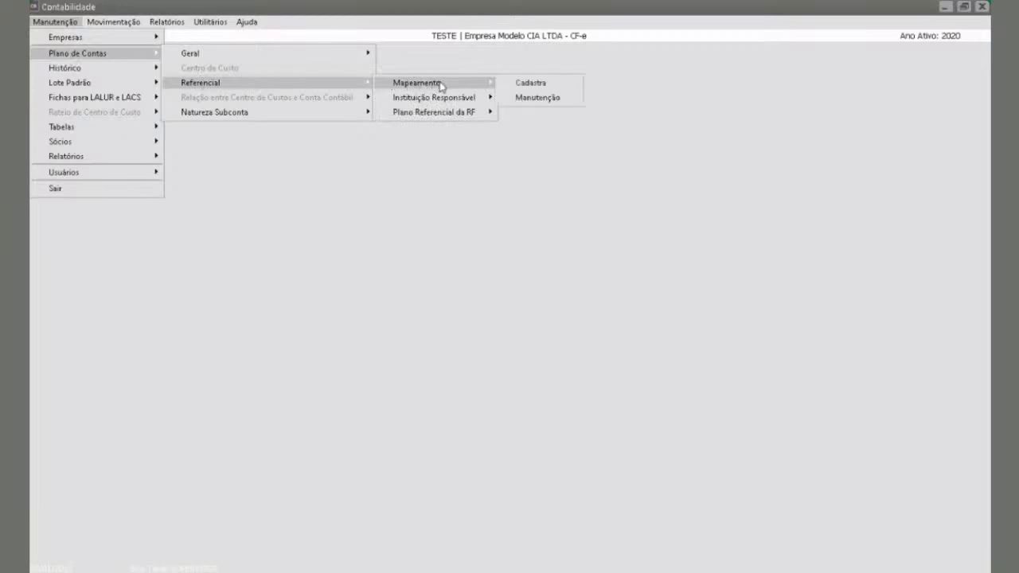
click(535, 98)
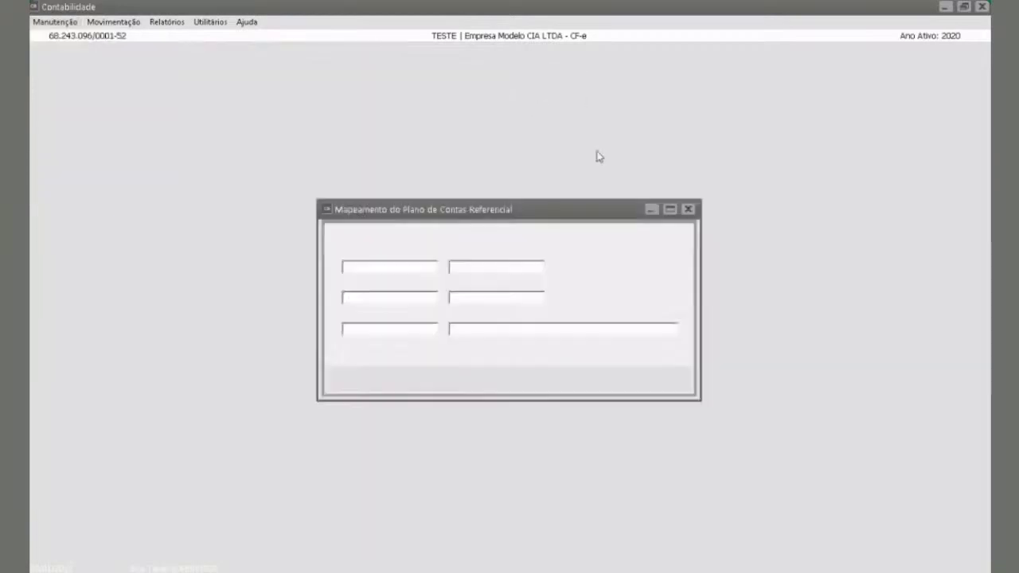
click(640, 379)
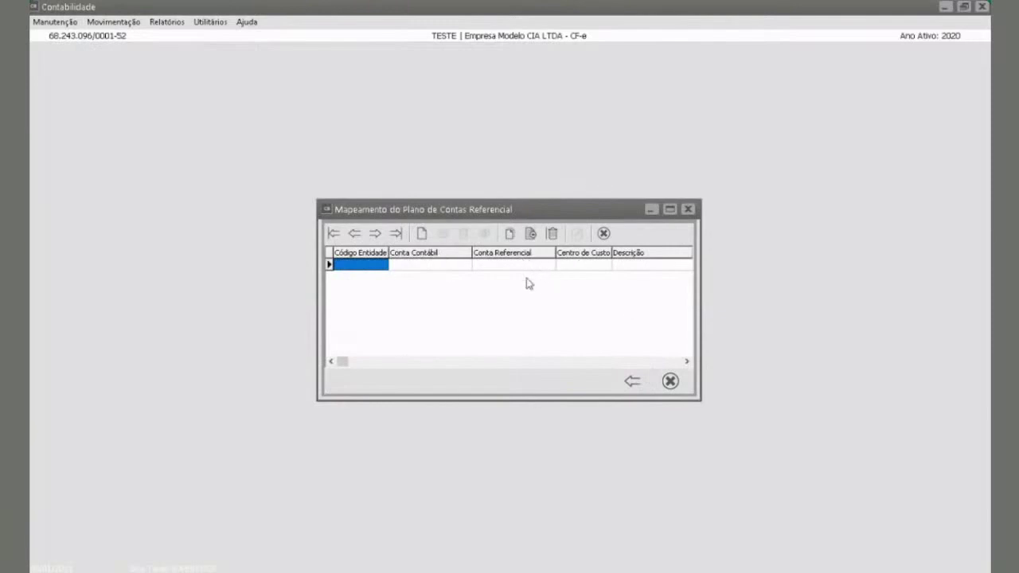
Step: Start a new mapping with responsible institution 2, PJ em Geral – Lucro Presumido, and accounting account 1.1.1.01.0001, Caixa Geral
click(427, 238)
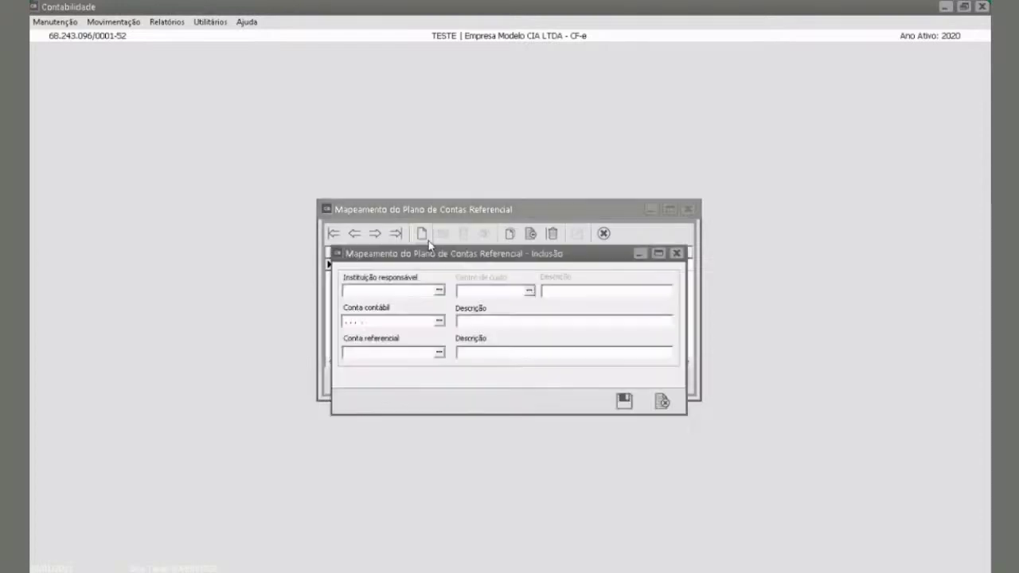
click(439, 290)
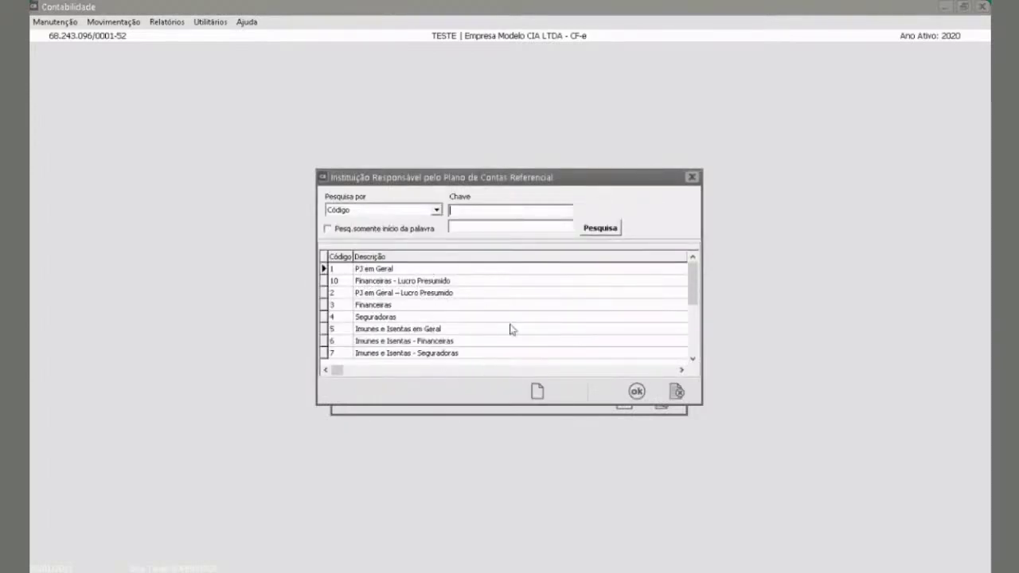
click(424, 297)
click(636, 391)
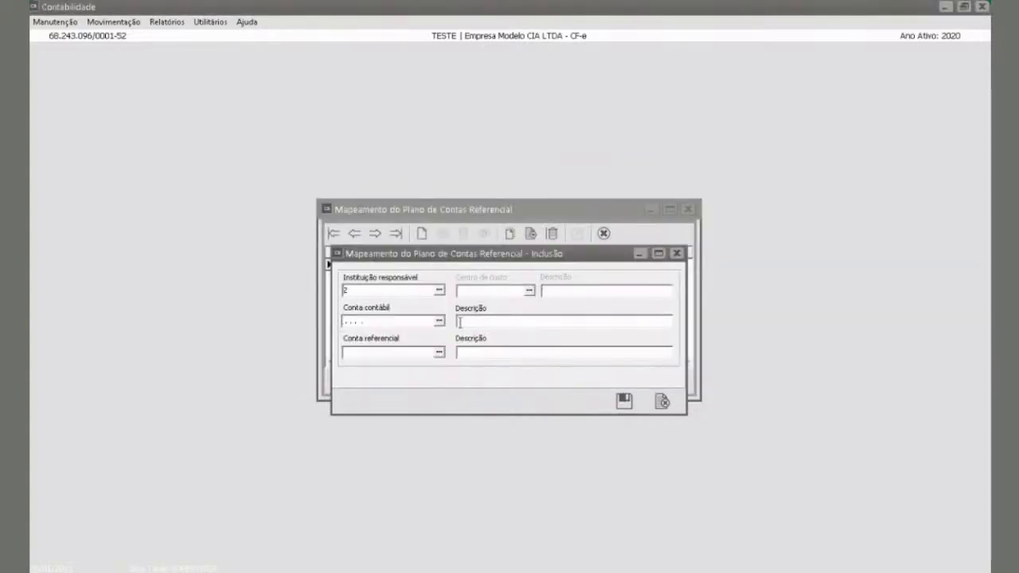
click(438, 321)
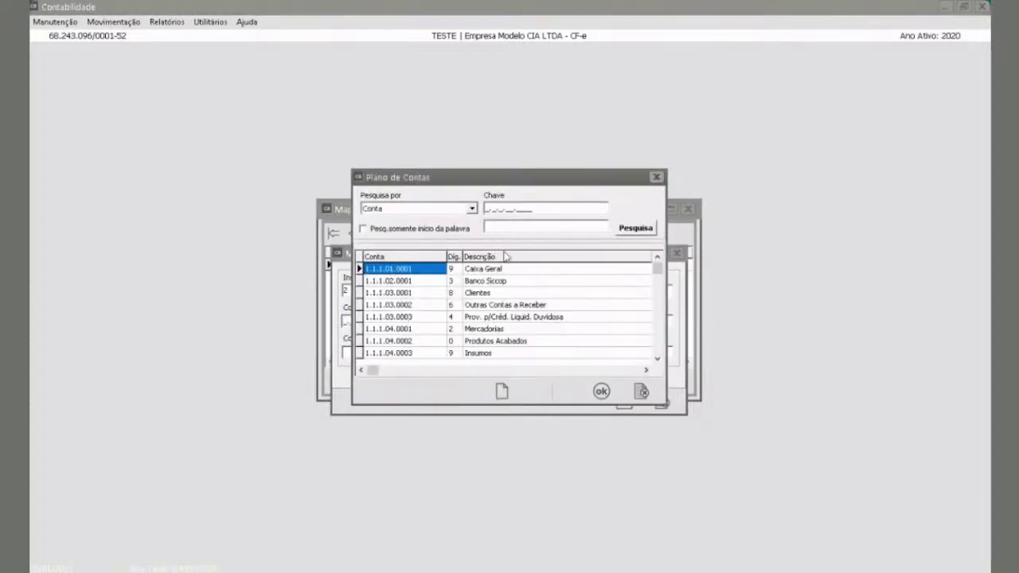
click(499, 271)
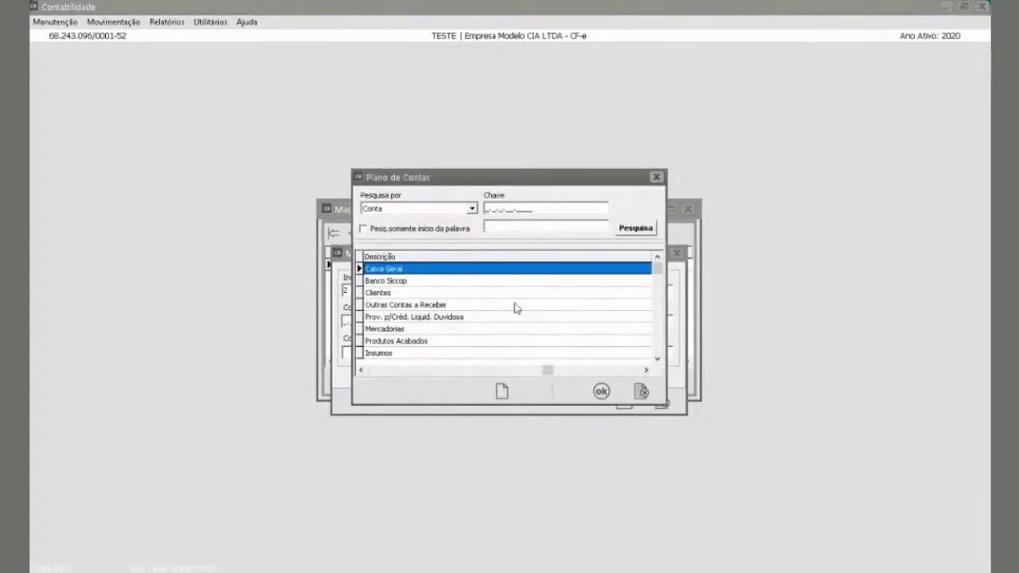
click(601, 391)
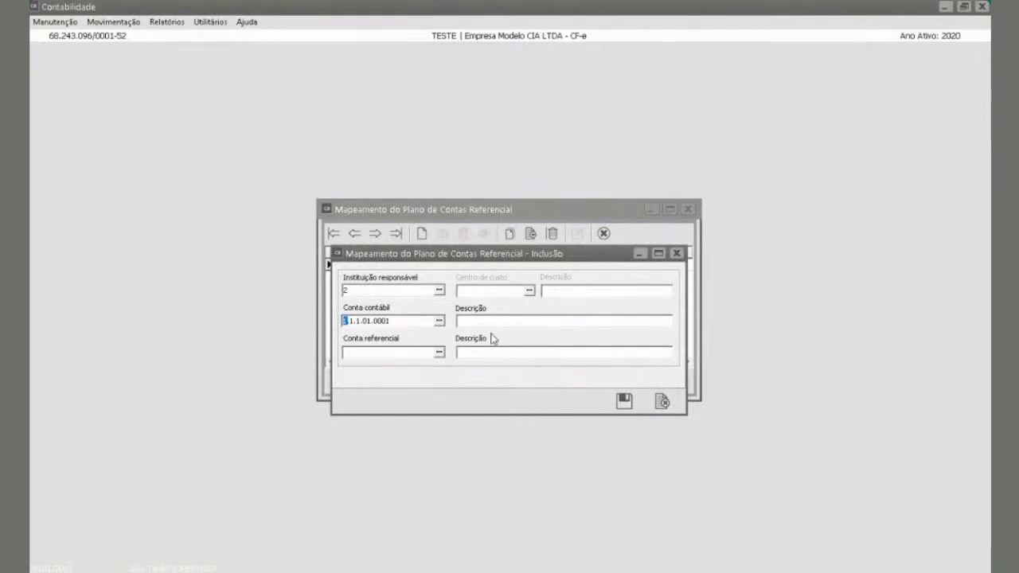
Step: Assign referential account 1.01.01.01, CAIXA GERAL, to the mapping, save it and close the mapping list
click(441, 355)
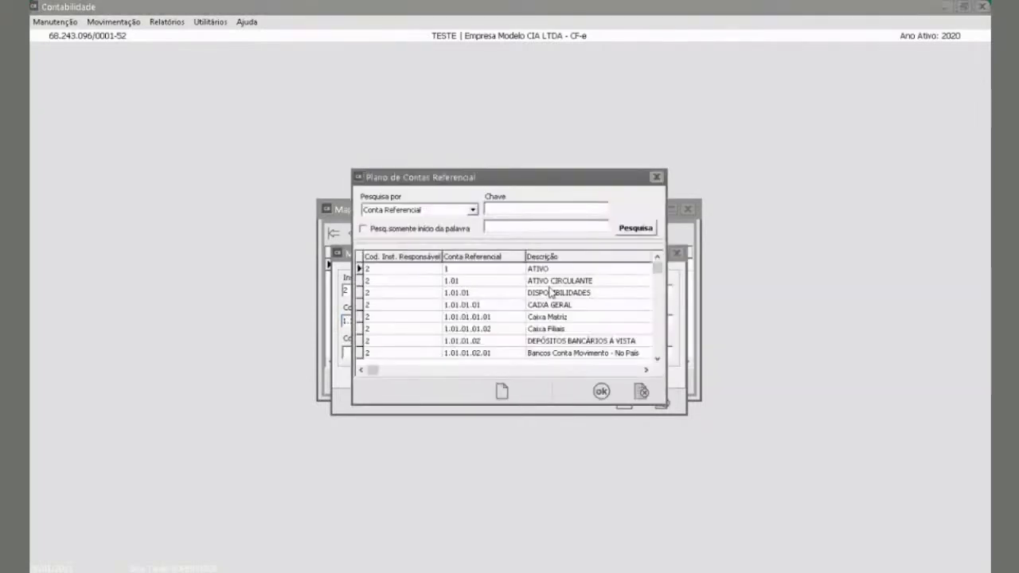
click(551, 307)
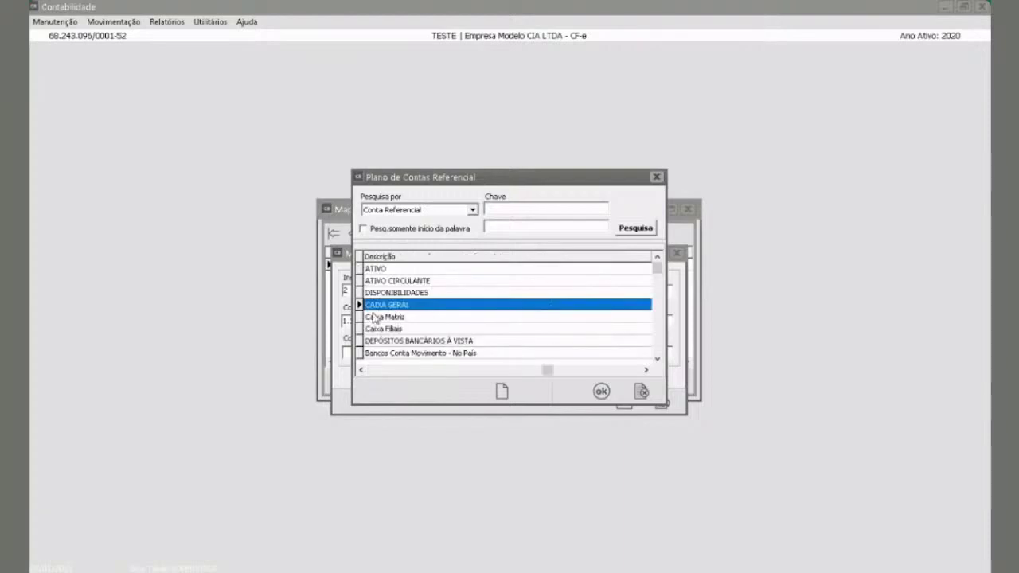
click(601, 391)
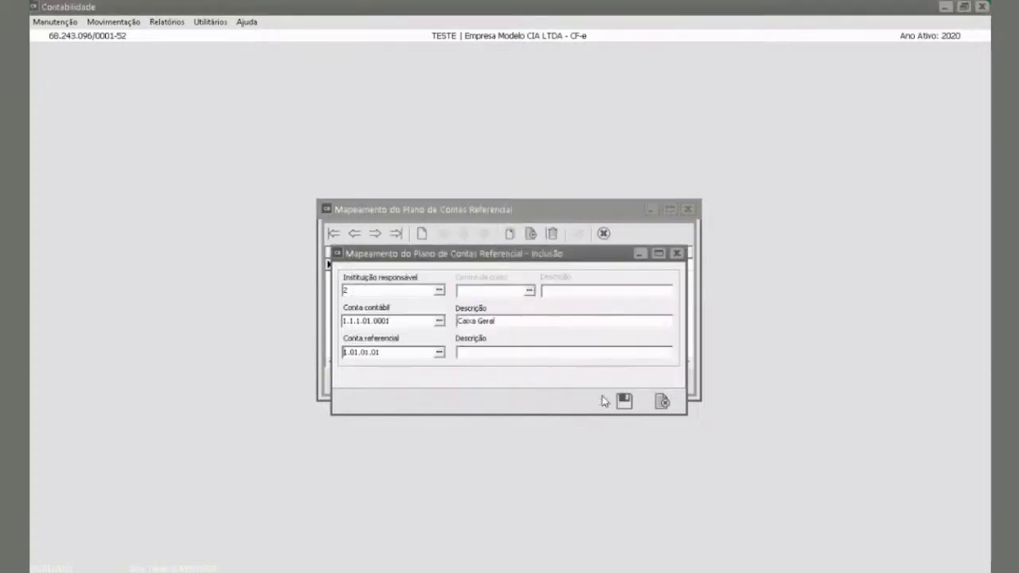
click(624, 400)
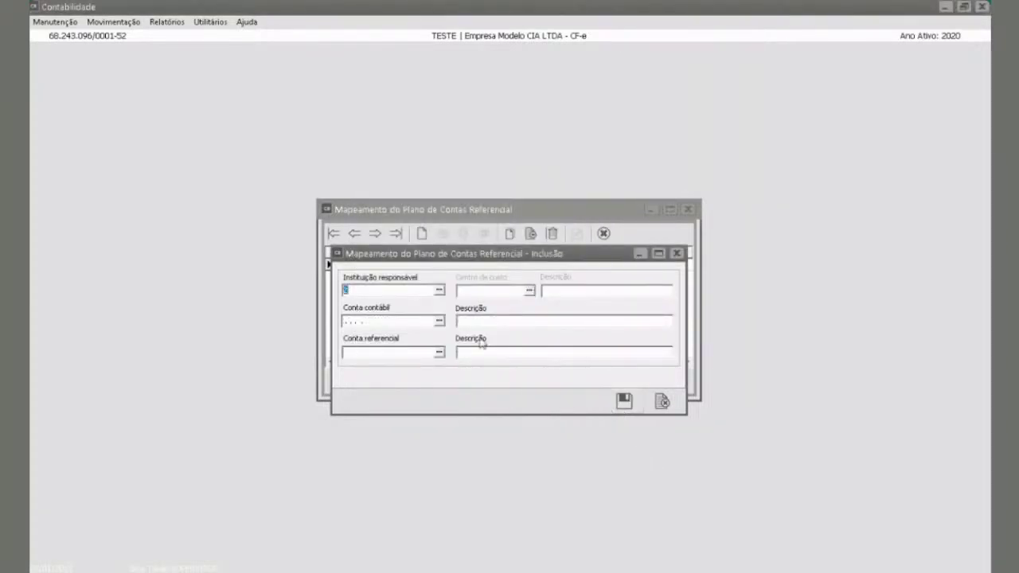
click(662, 401)
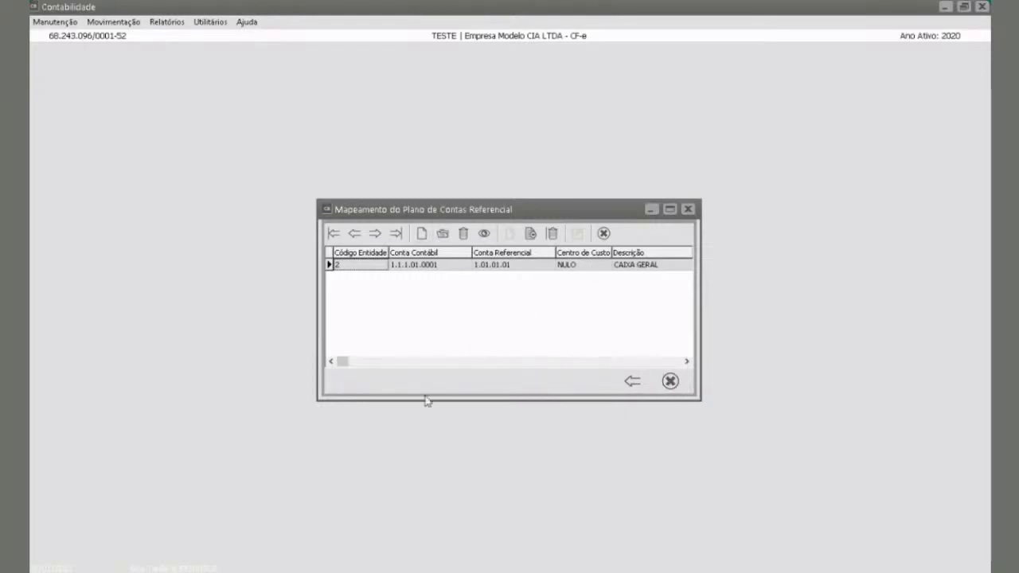
click(670, 387)
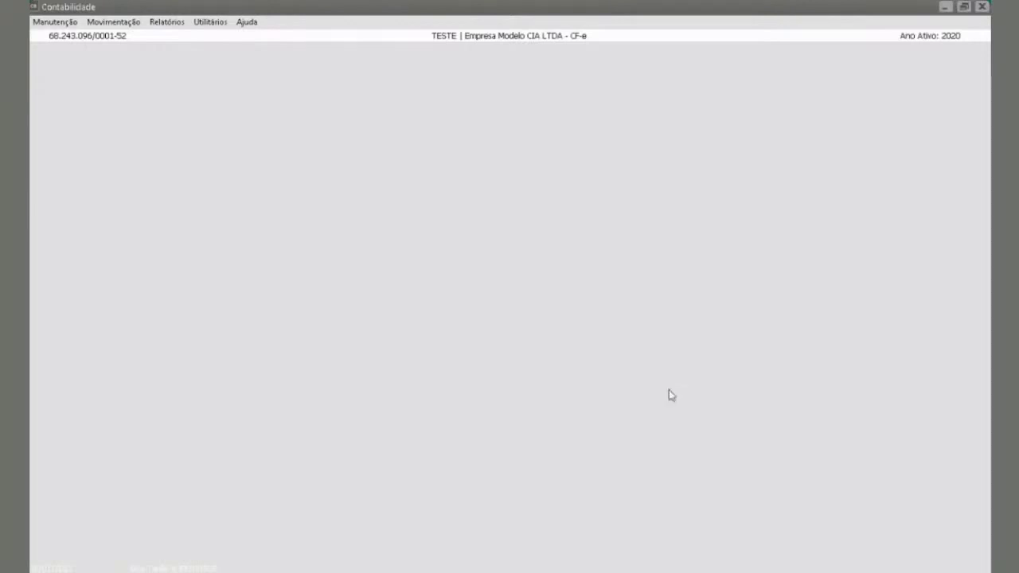
Step: Open the maintenance list of the Históricos without any search filter
click(73, 24)
mouse_move(70, 72)
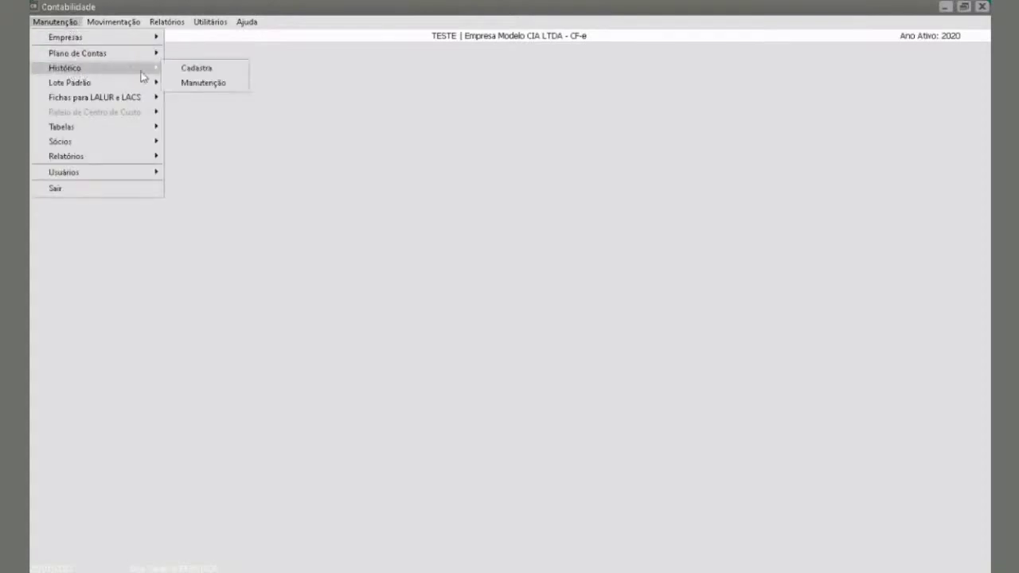
click(213, 84)
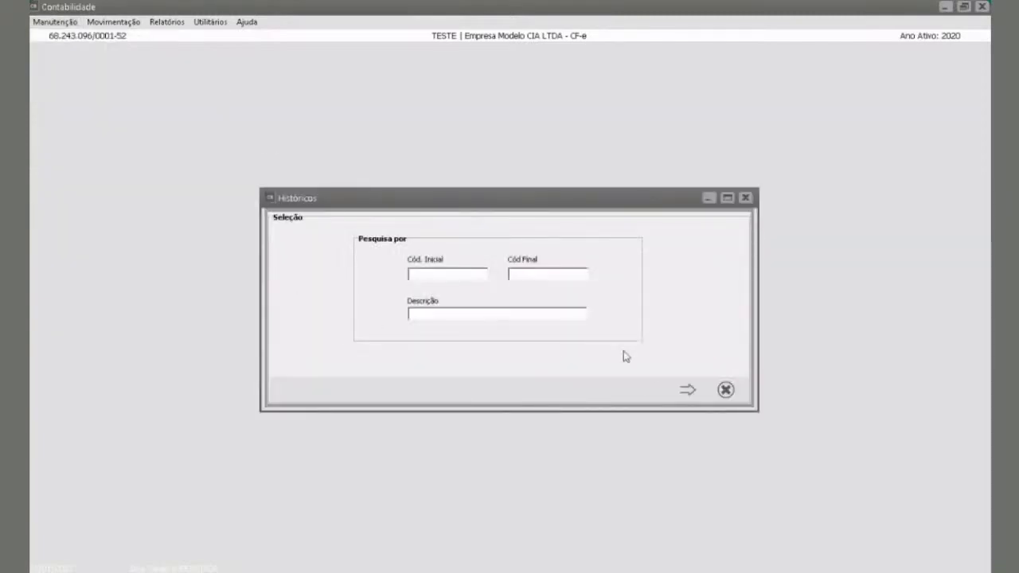
click(687, 389)
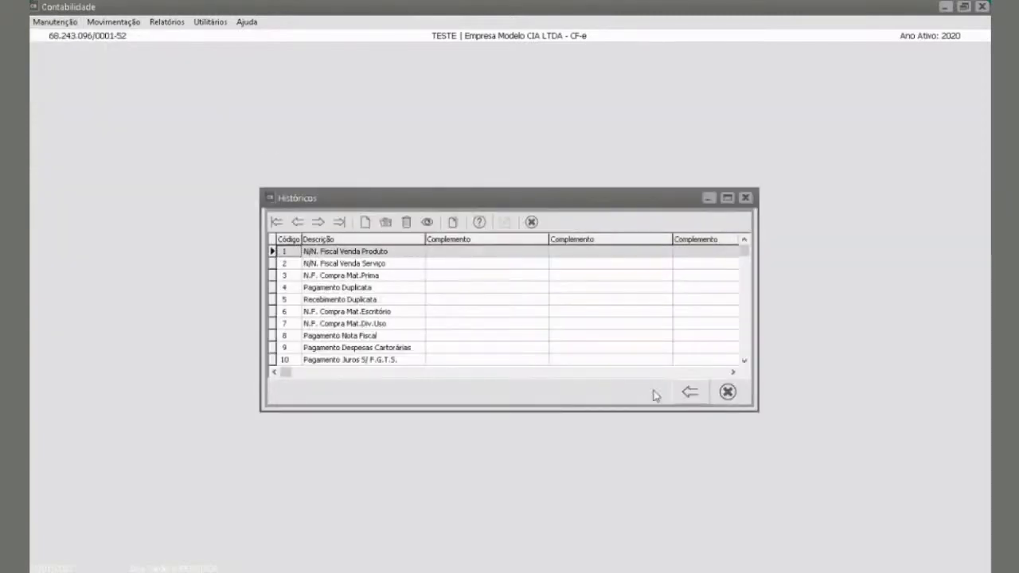
Step: Examine the Histórico padrão and Histórico específico modes for copying históricos, without copying anything
click(452, 224)
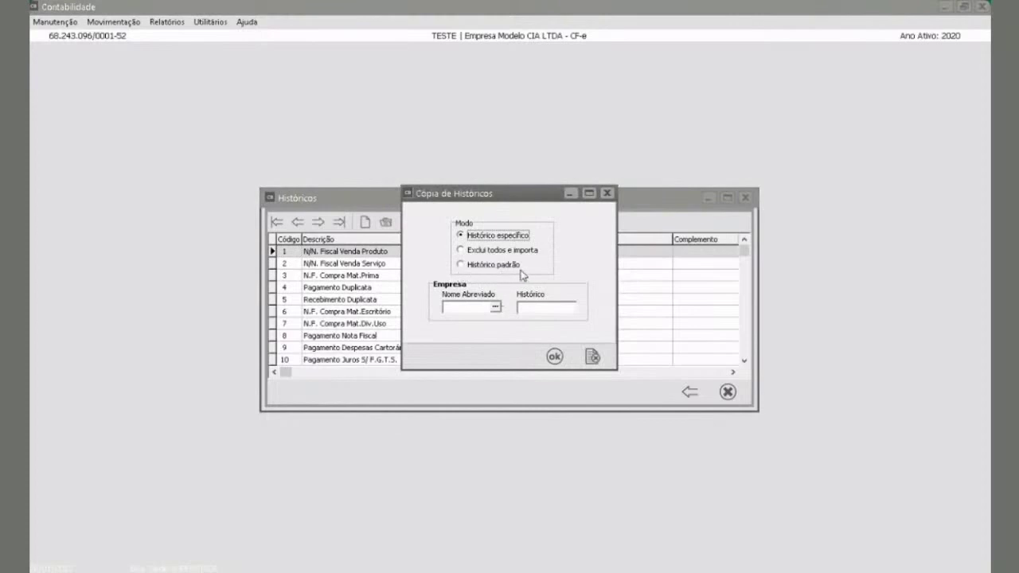
click(469, 265)
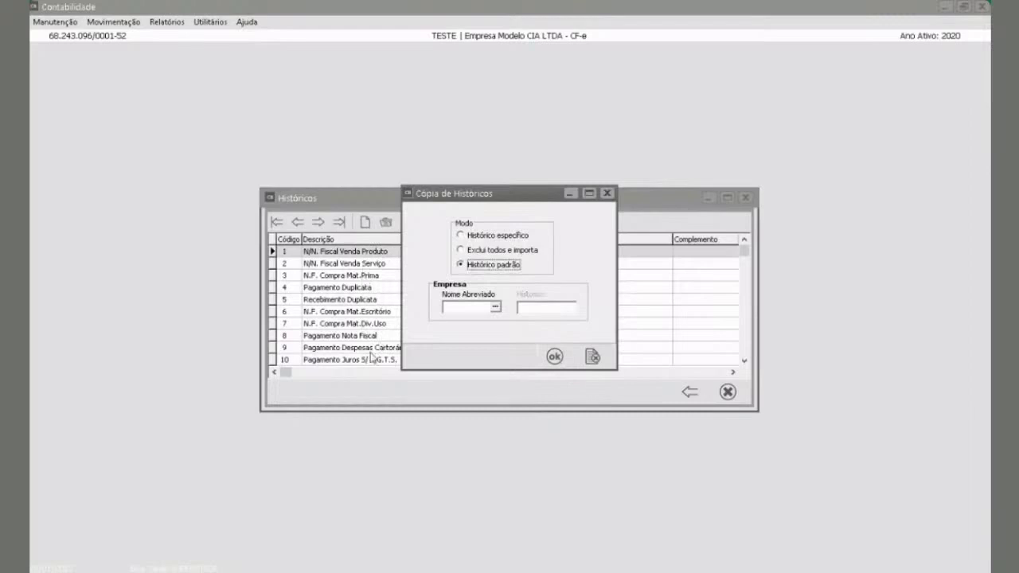
click(465, 238)
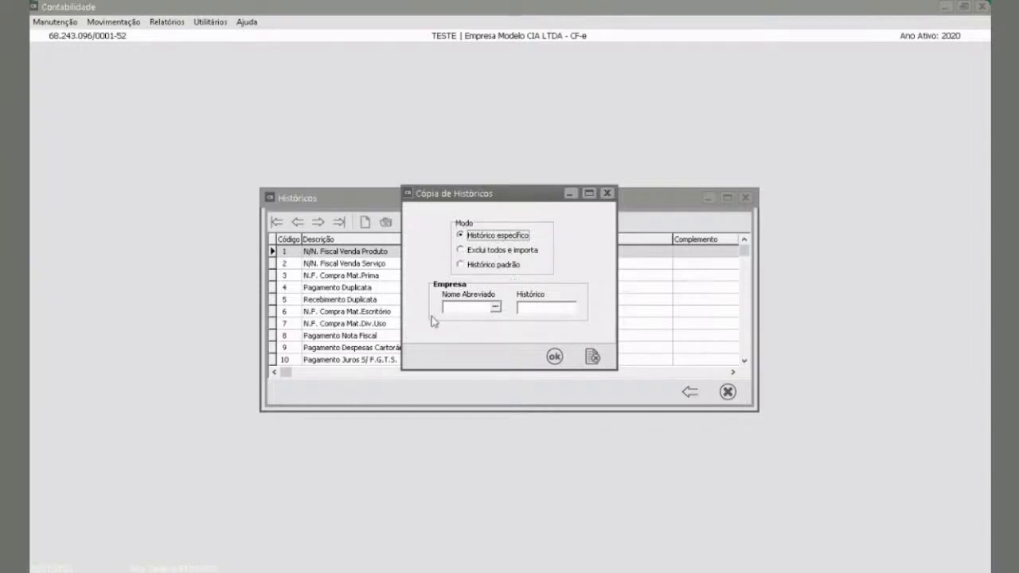
click(592, 356)
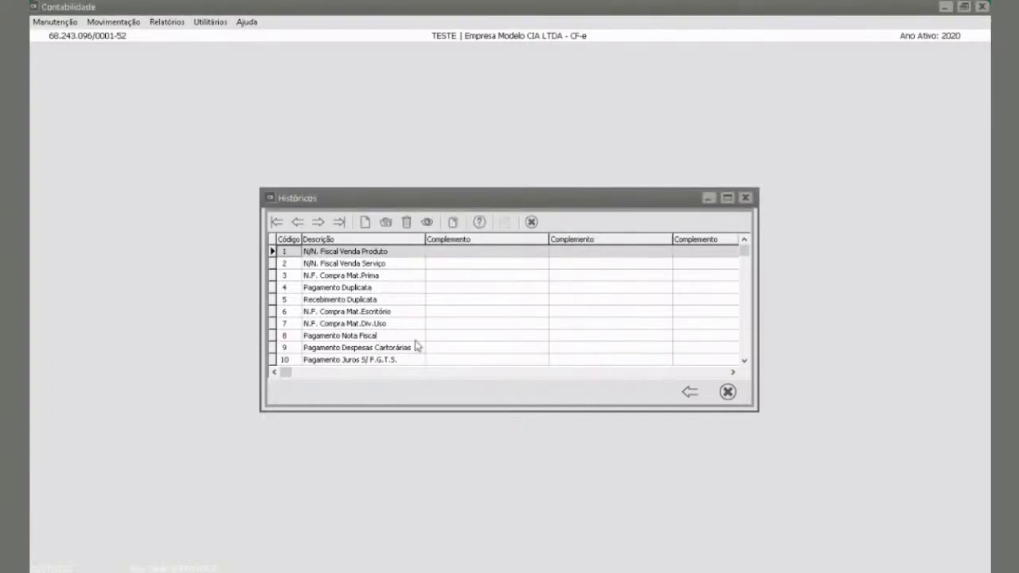
Step: Review the Históricos list through to its last entry, view the record N/N. Fiscal Venda Produto without changes, and close the list
click(340, 223)
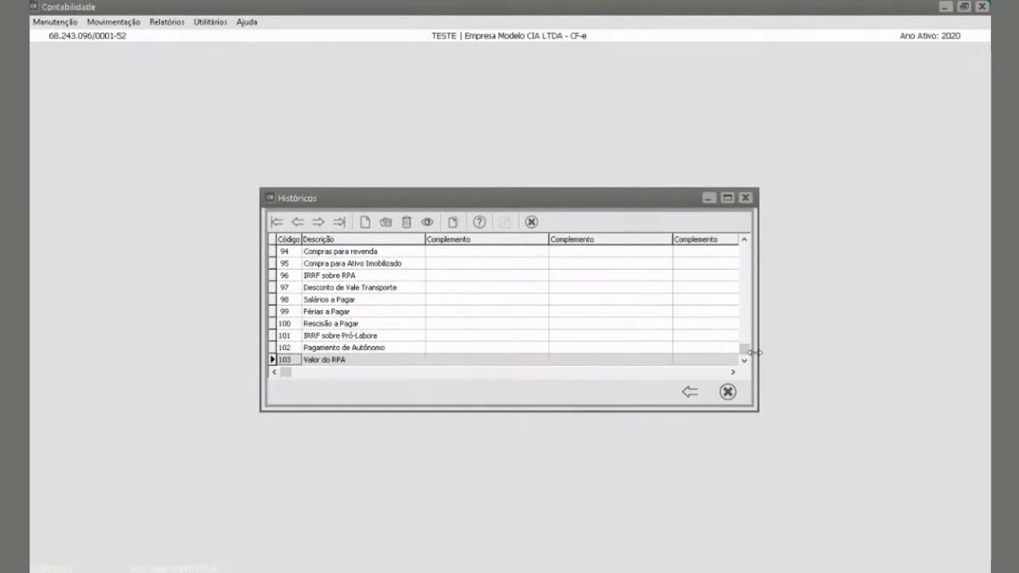
drag(752, 352, 745, 248)
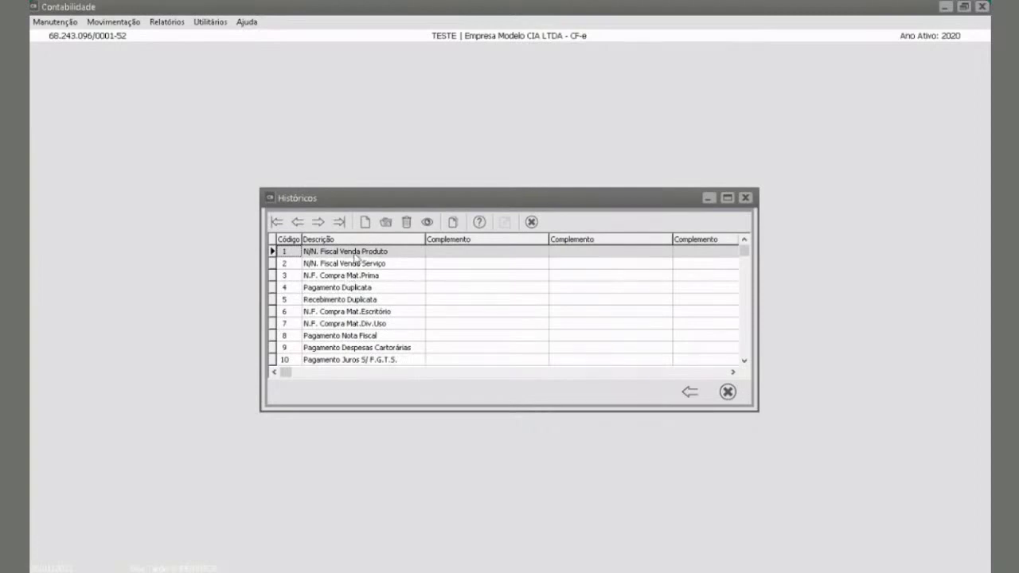
double_click(372, 252)
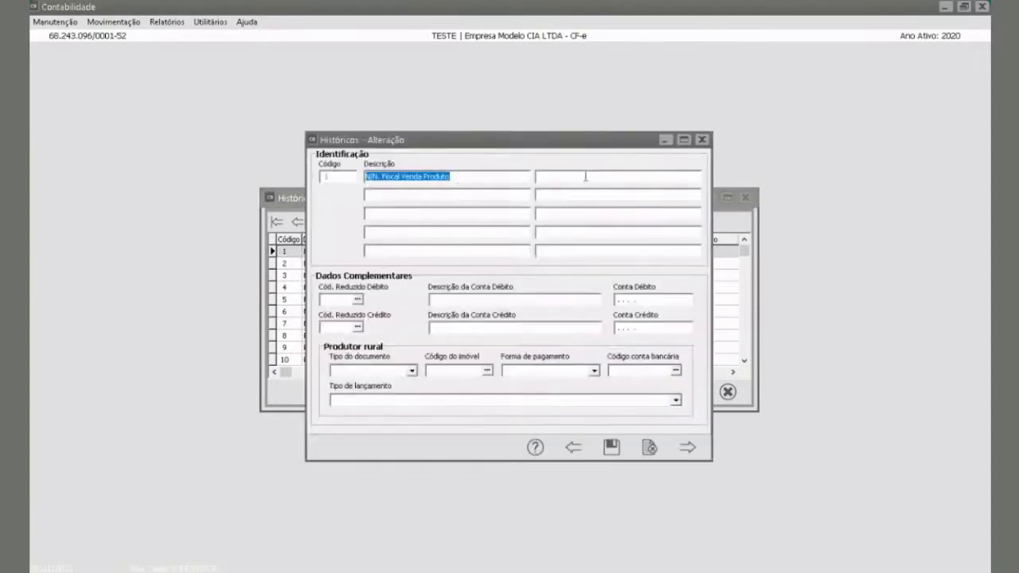
click(650, 447)
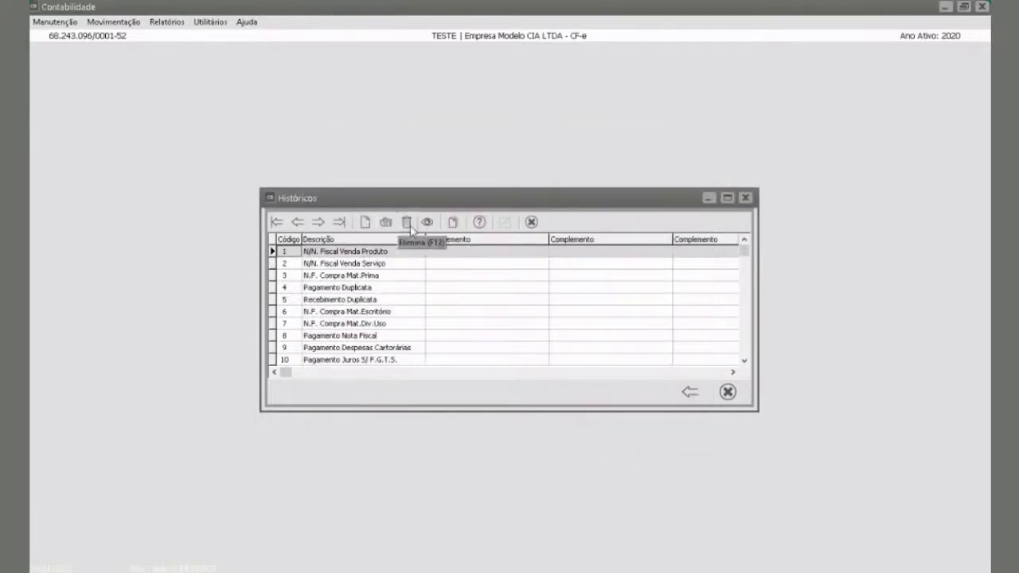
click(727, 391)
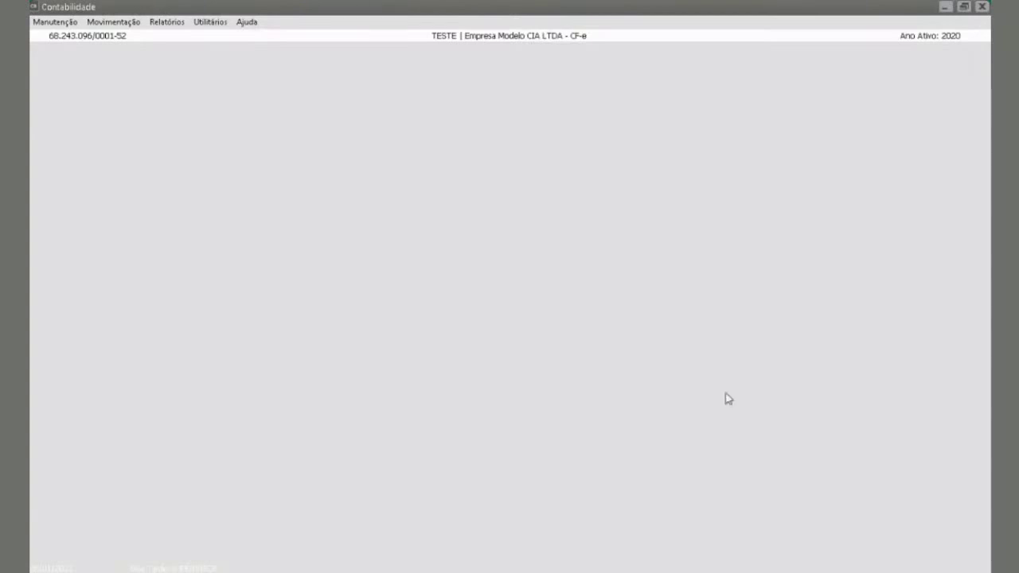
Step: Start a new Lote Padrão with lote 01, description teste and histórico code 1, N/N. Fiscal Venda Produto
click(64, 24)
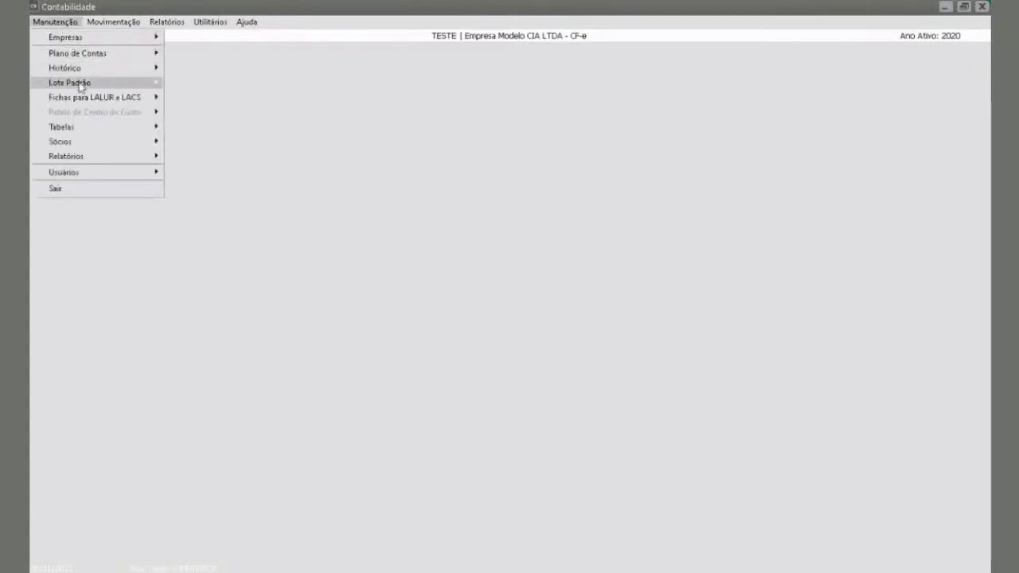
mouse_move(81, 86)
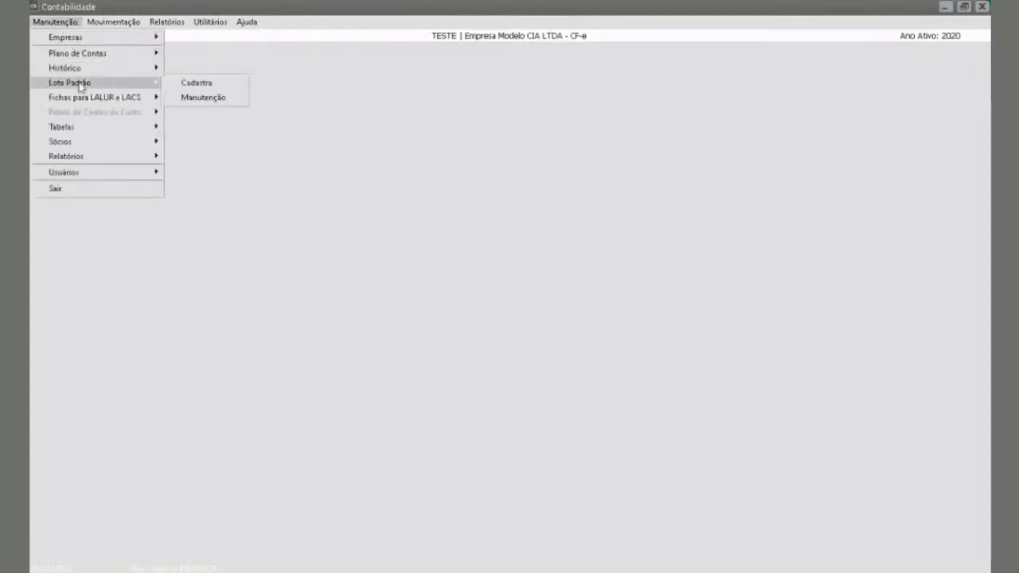
click(214, 83)
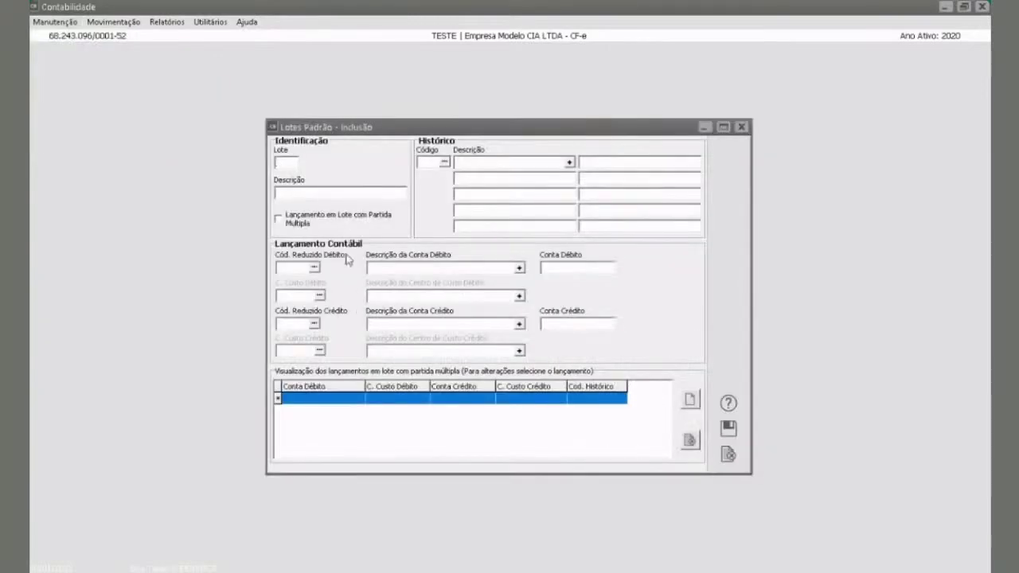
text(01)
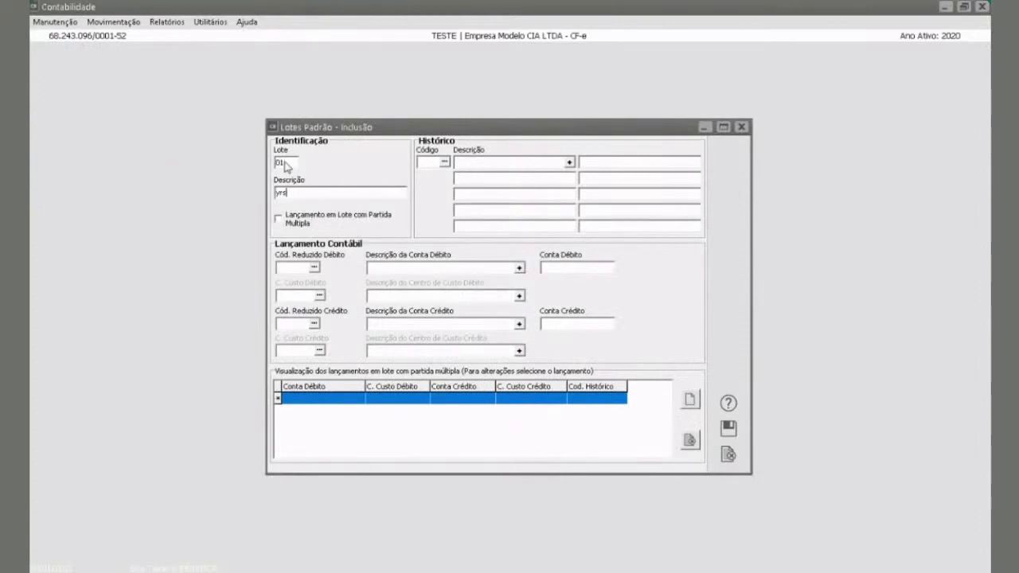
text(teste)
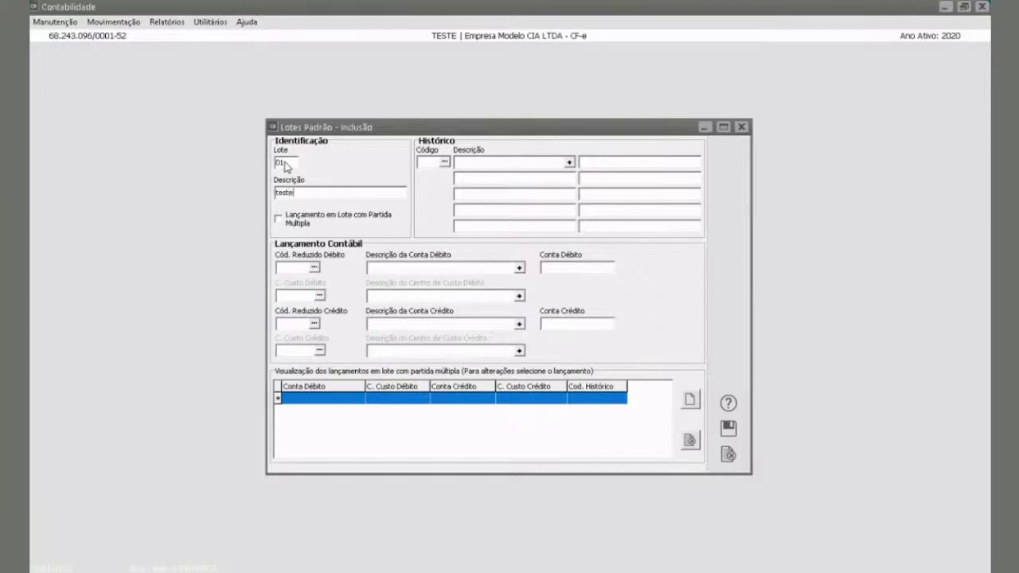
key(Tab)
click(446, 163)
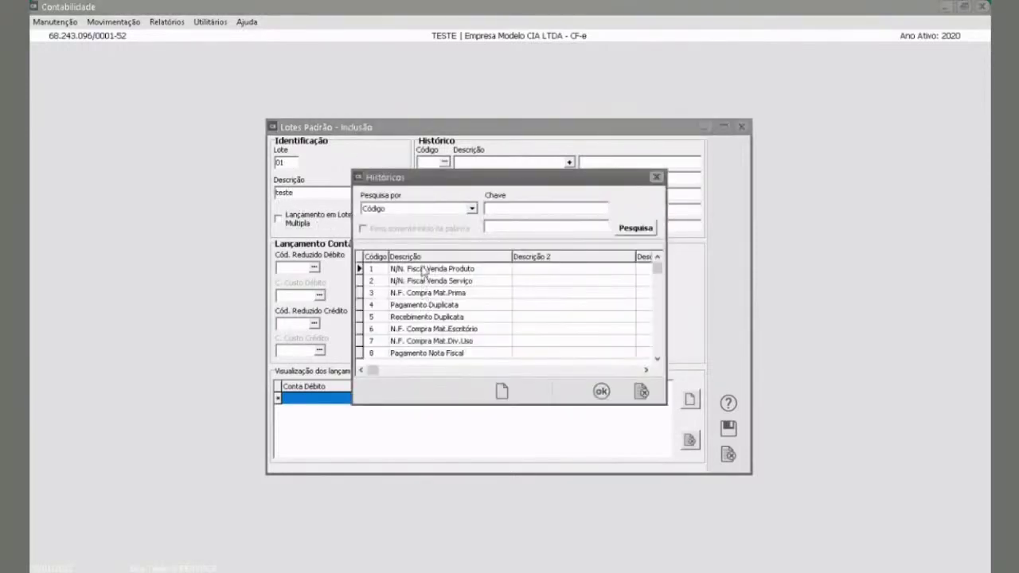
click(601, 390)
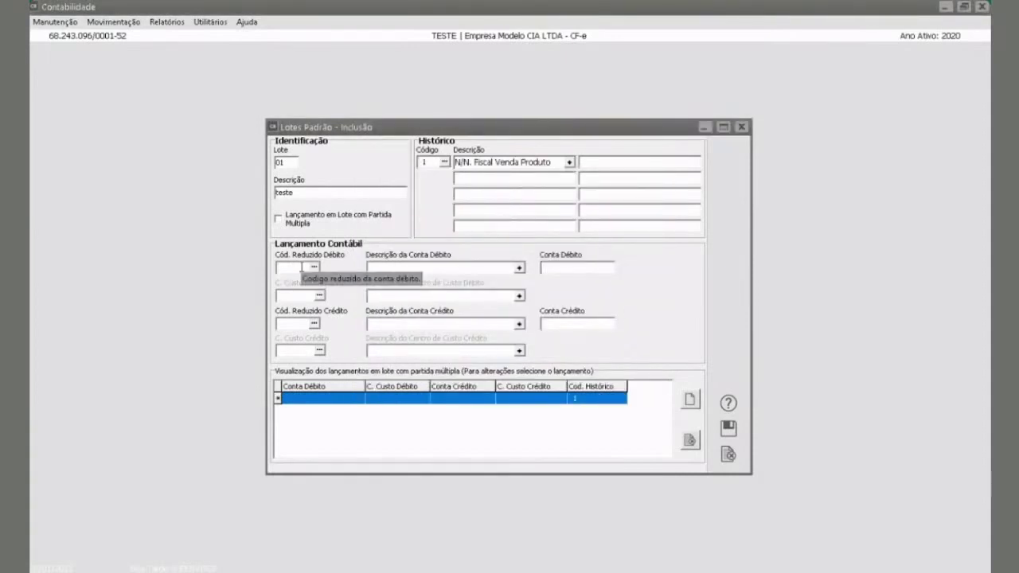
Step: Set the lot's debit reduced code to 54 and credit reduced code to 5, Caixa Geral, save it and close the form
text(54)
key(Tab)
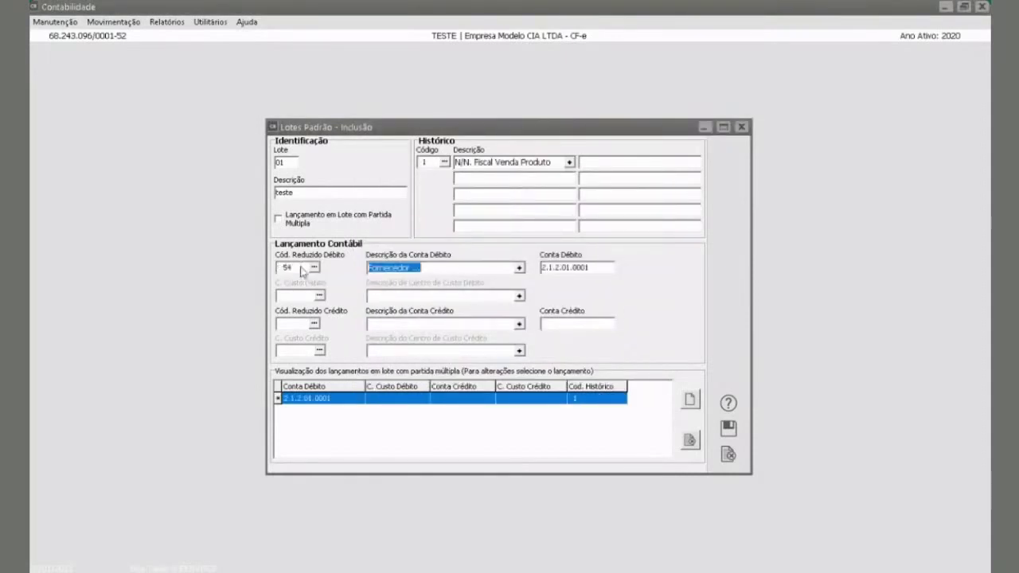
text(5)
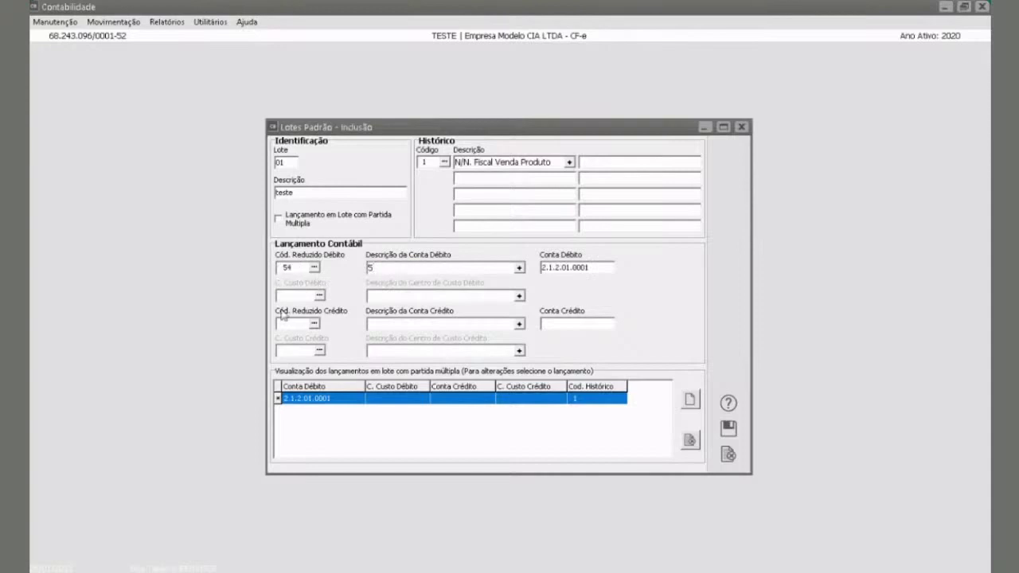
key(BackSpace)
click(309, 324)
text(5)
key(Tab)
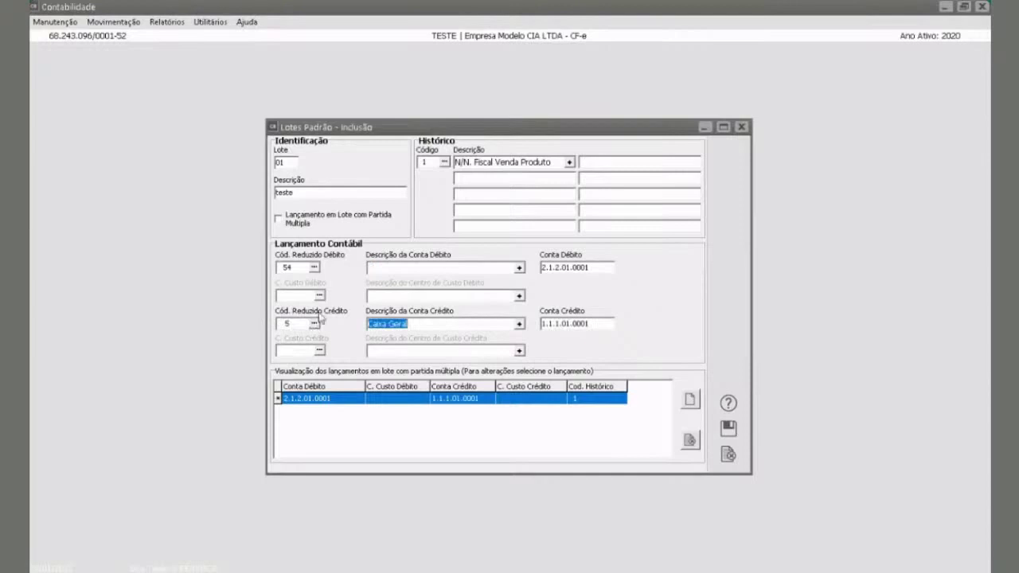
click(314, 268)
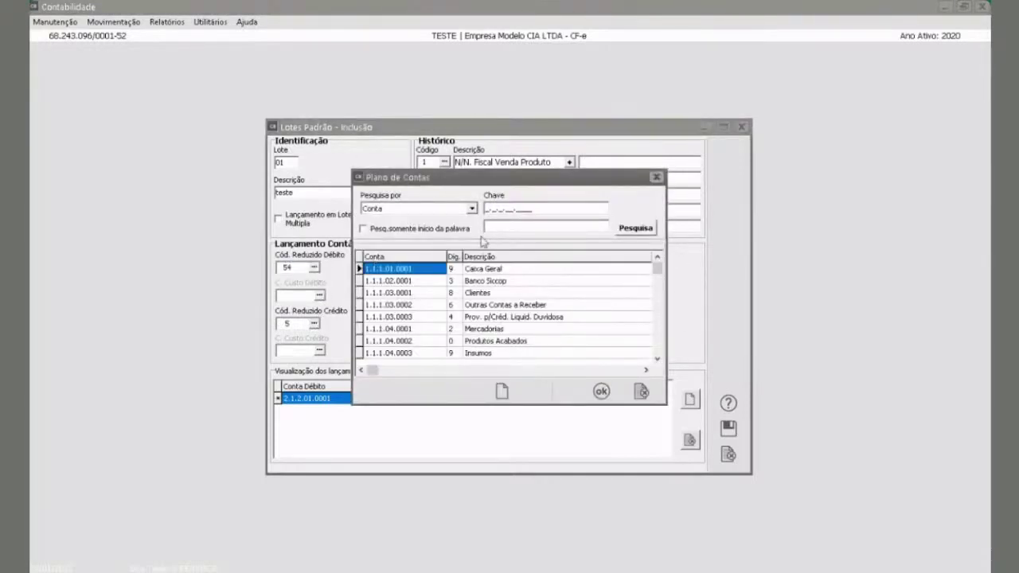
click(643, 393)
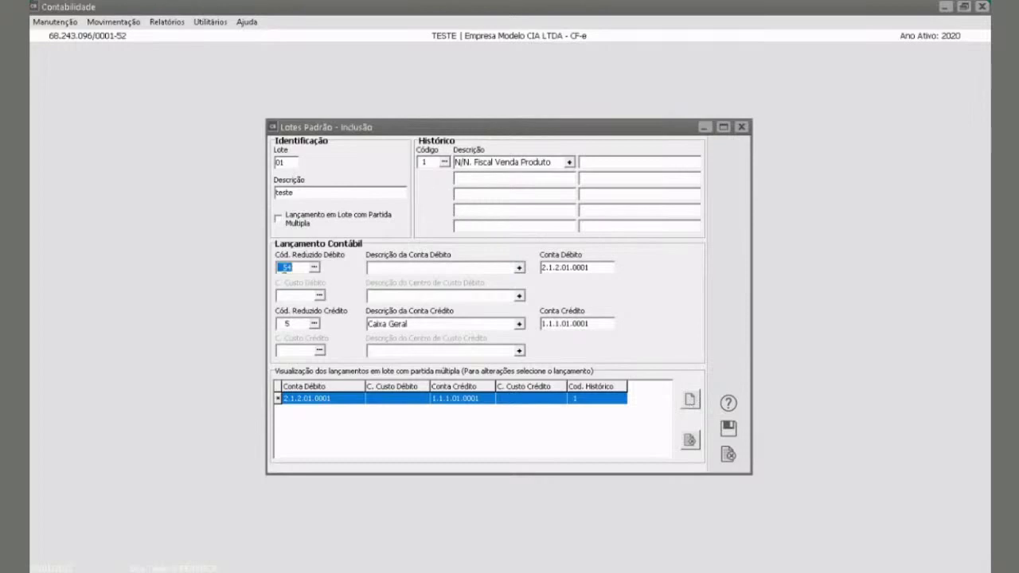
click(730, 429)
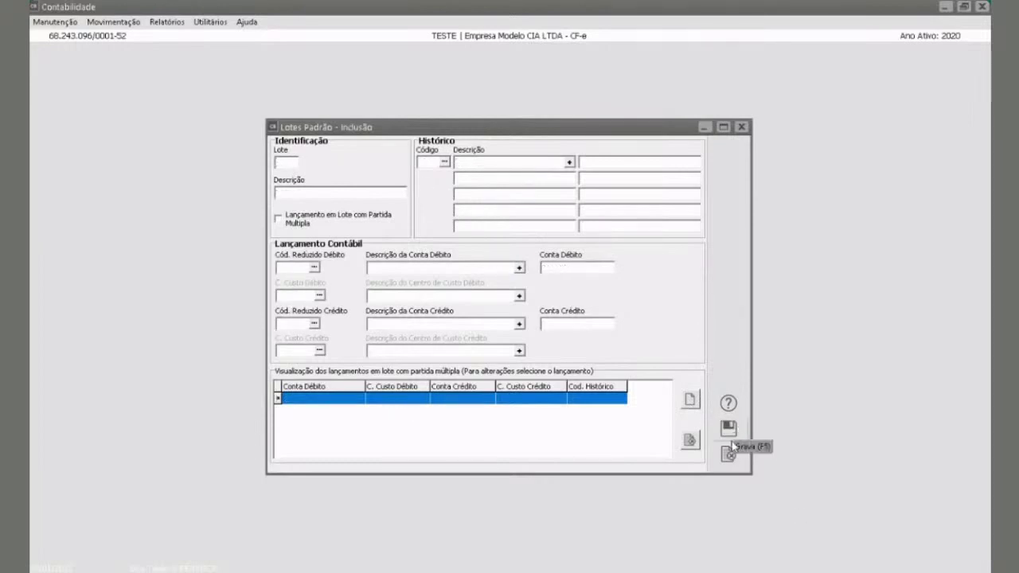
click(720, 455)
Step: Review the maintenance list of the Lotes Padrão without any search filter and close it
click(55, 21)
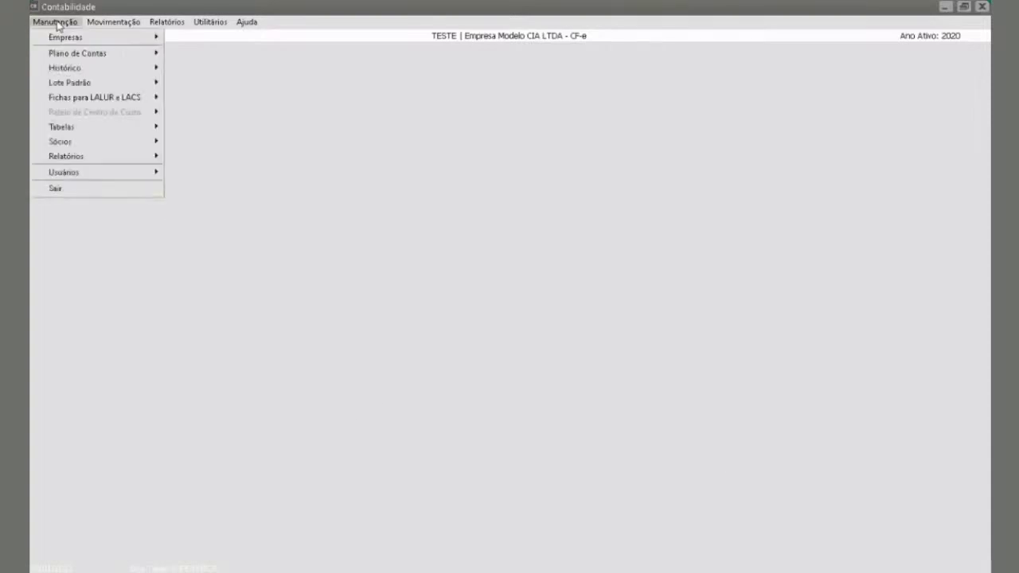
mouse_move(69, 82)
click(200, 95)
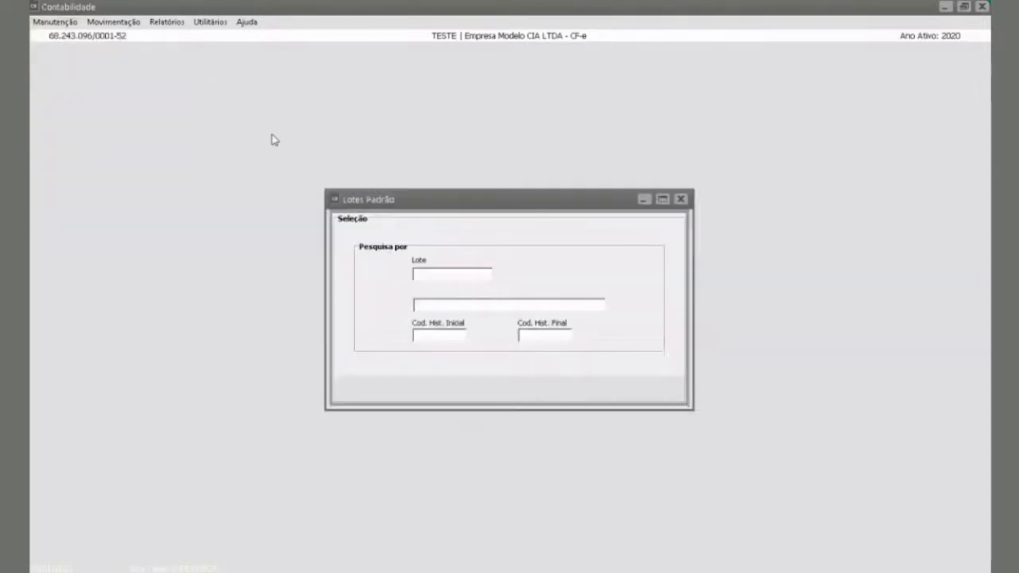
click(622, 388)
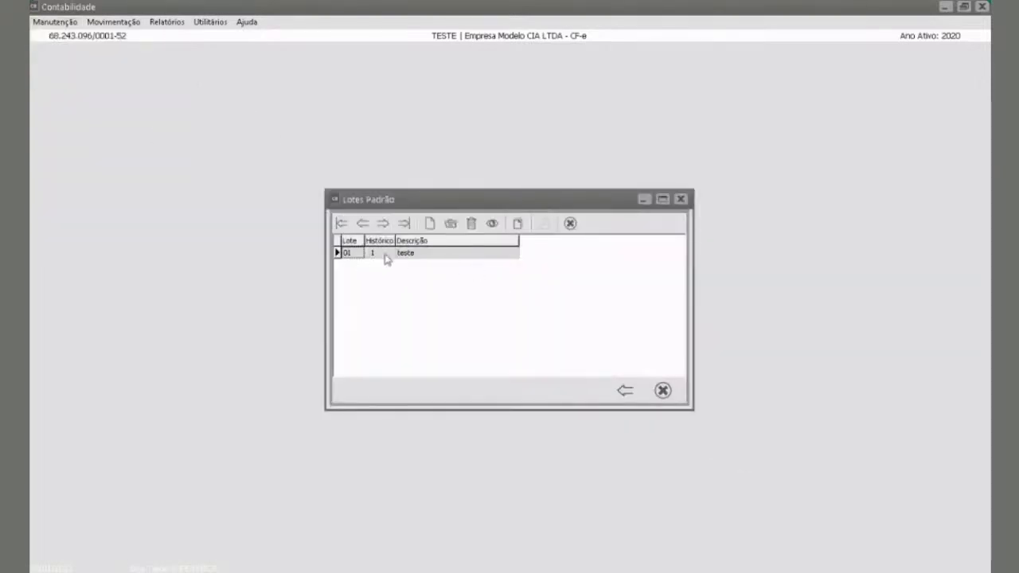
click(666, 392)
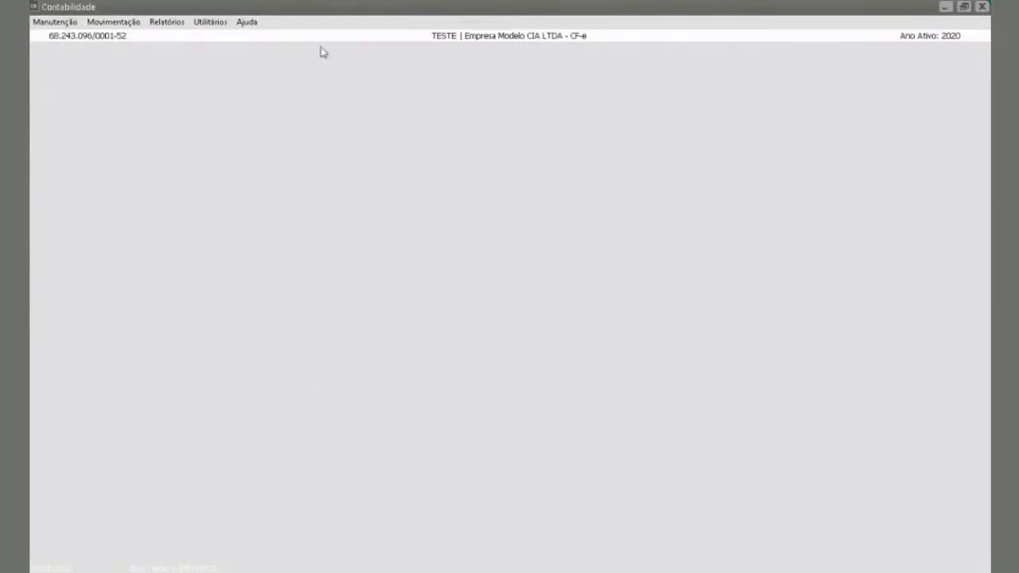
Step: Look over the LALUR e LACS and Tabelas options, view the blank Sócios registration form and abandon it without saving
click(54, 22)
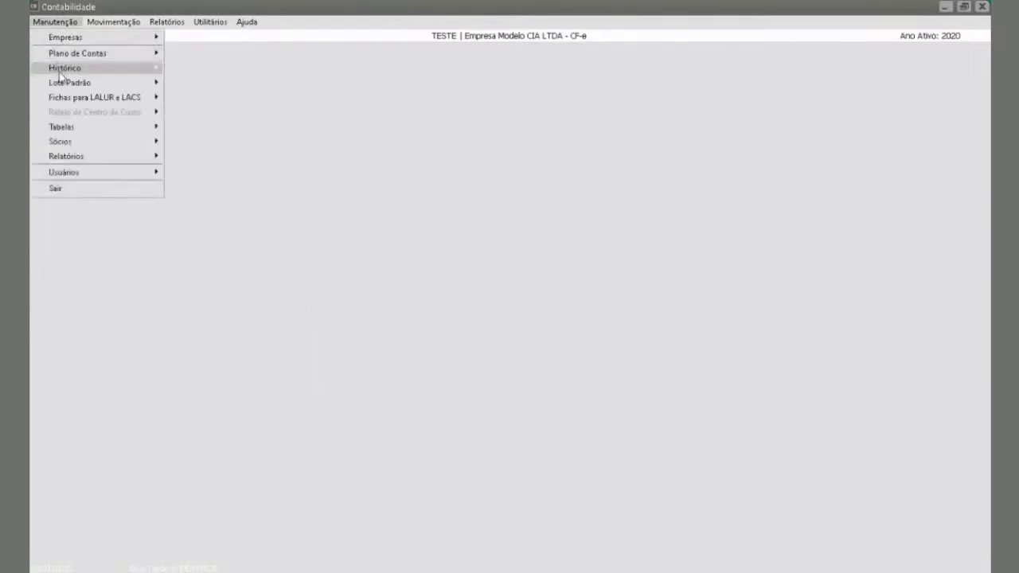
mouse_move(74, 101)
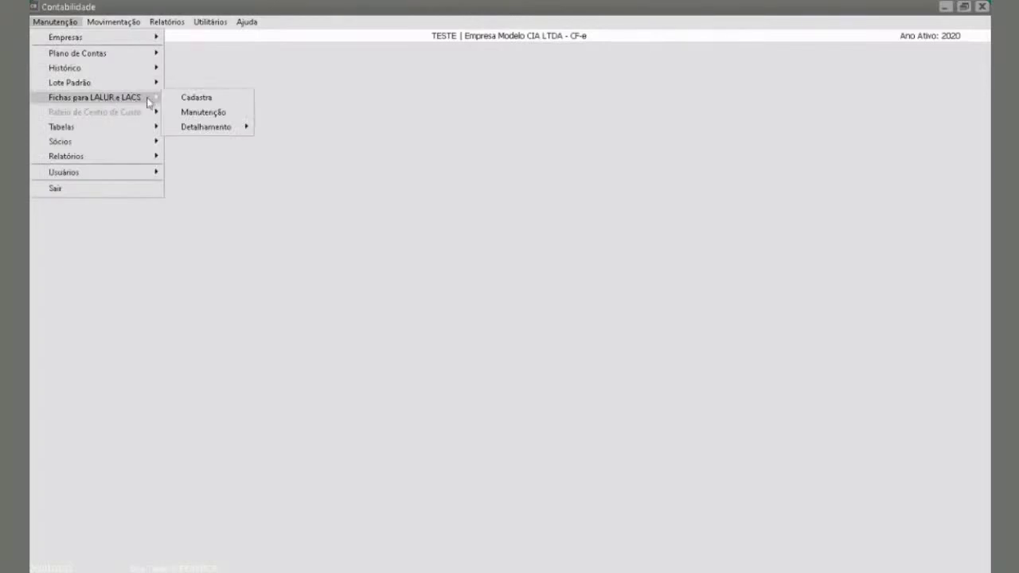
mouse_move(244, 129)
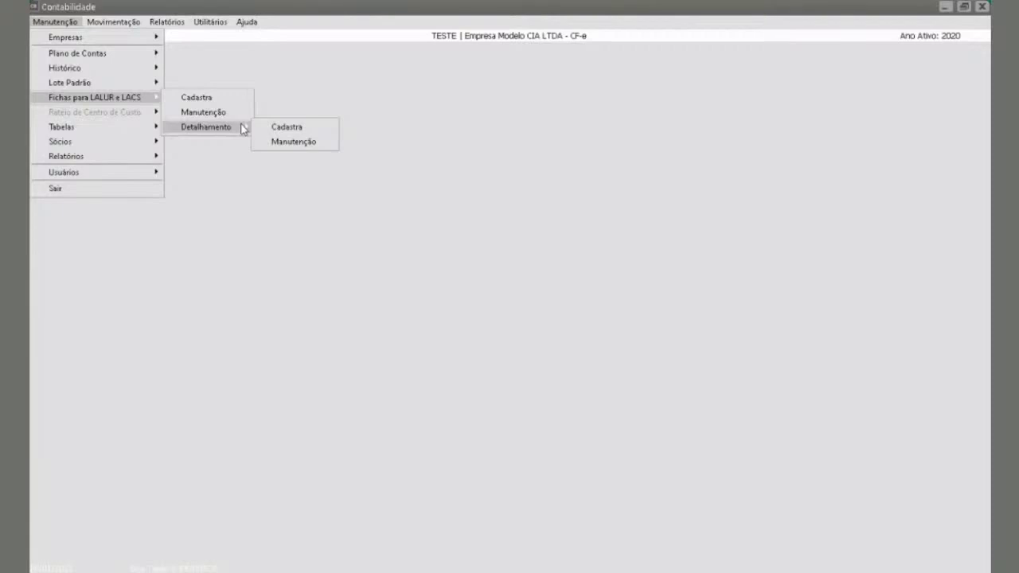
mouse_move(111, 137)
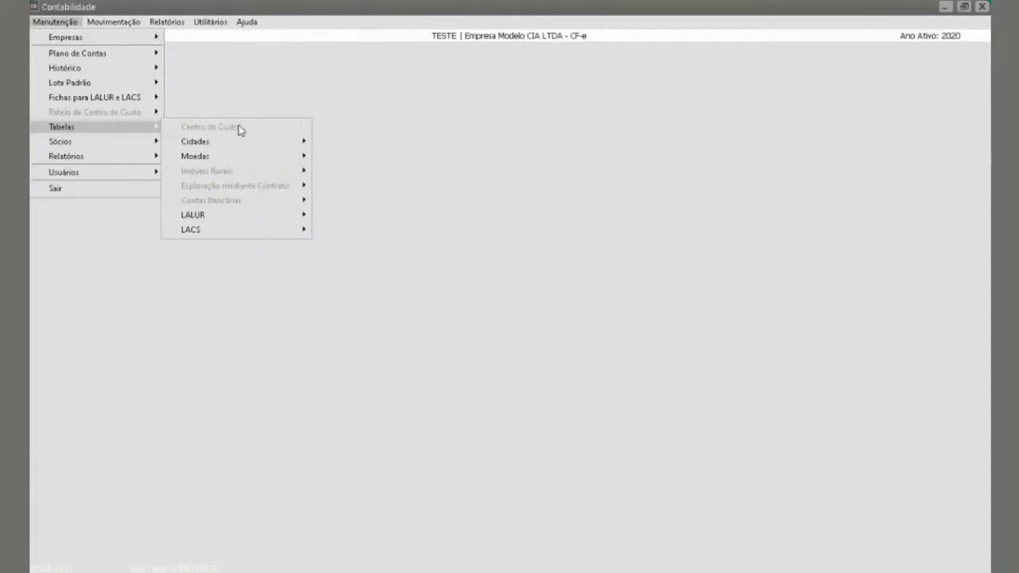
mouse_move(215, 146)
mouse_move(235, 234)
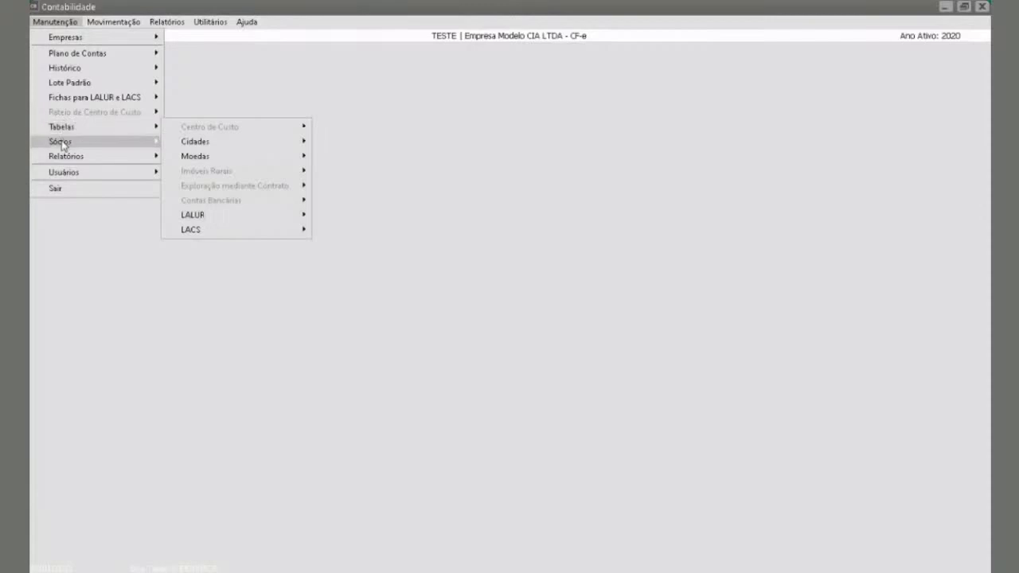
mouse_move(62, 145)
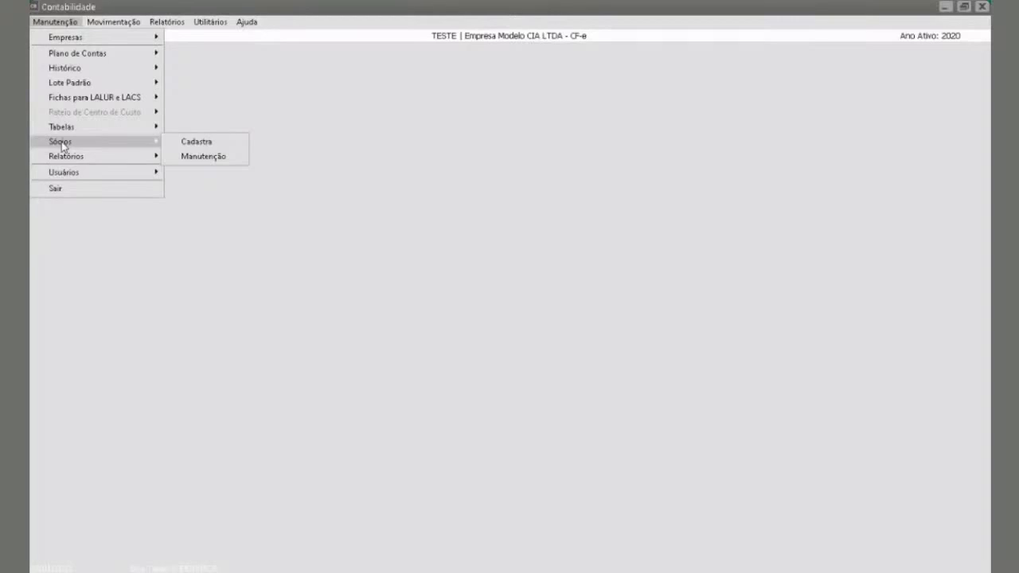
click(196, 142)
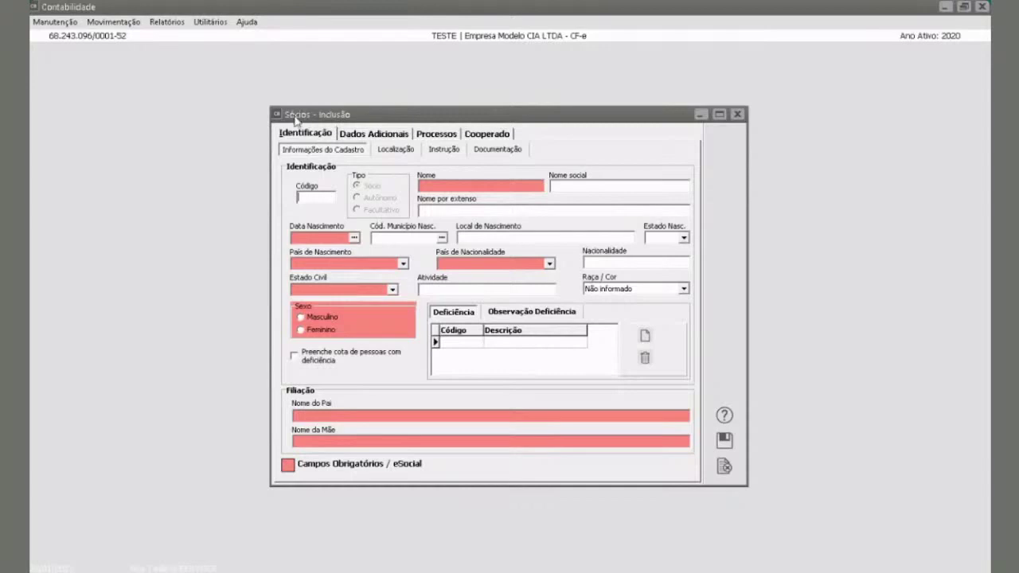
click(719, 467)
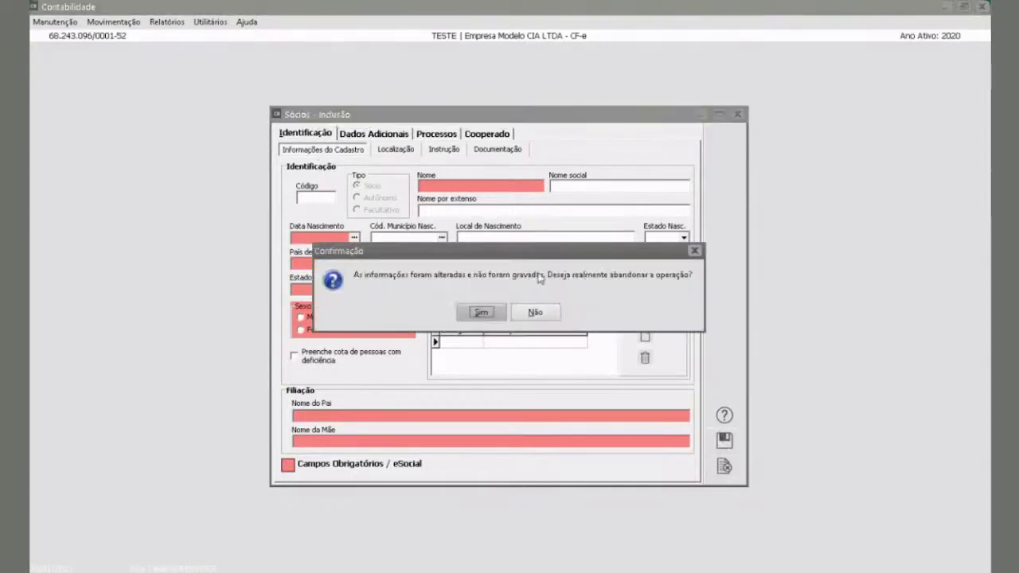
click(506, 308)
Step: Open the Demonstração de Resultado report structure in the maintenance area
click(41, 23)
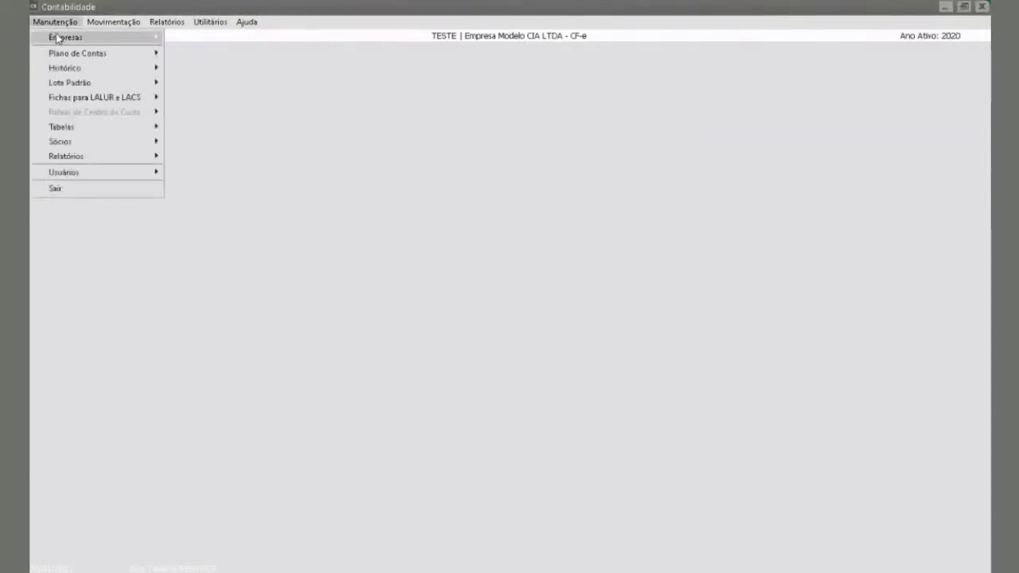
mouse_move(83, 38)
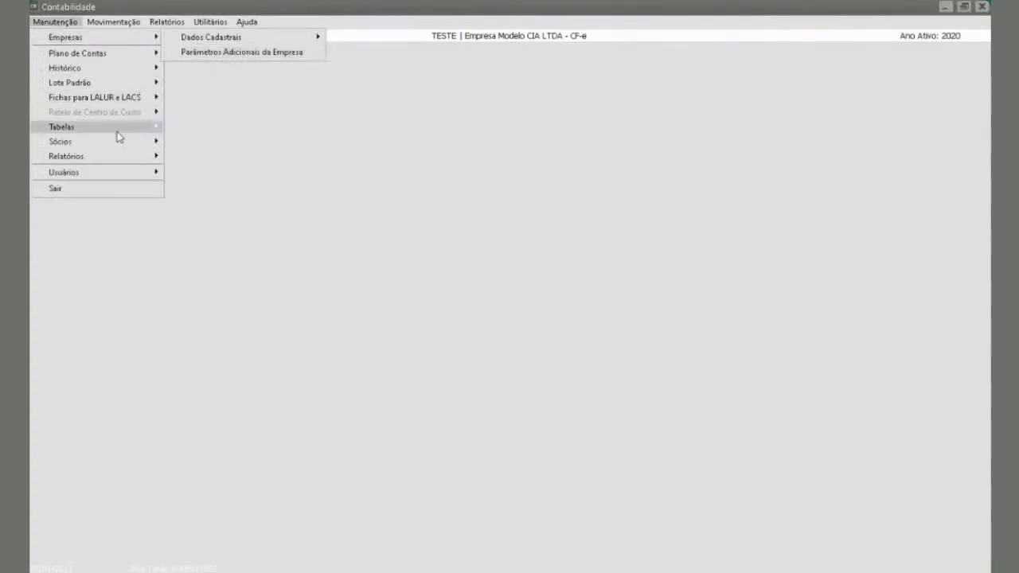
mouse_move(109, 144)
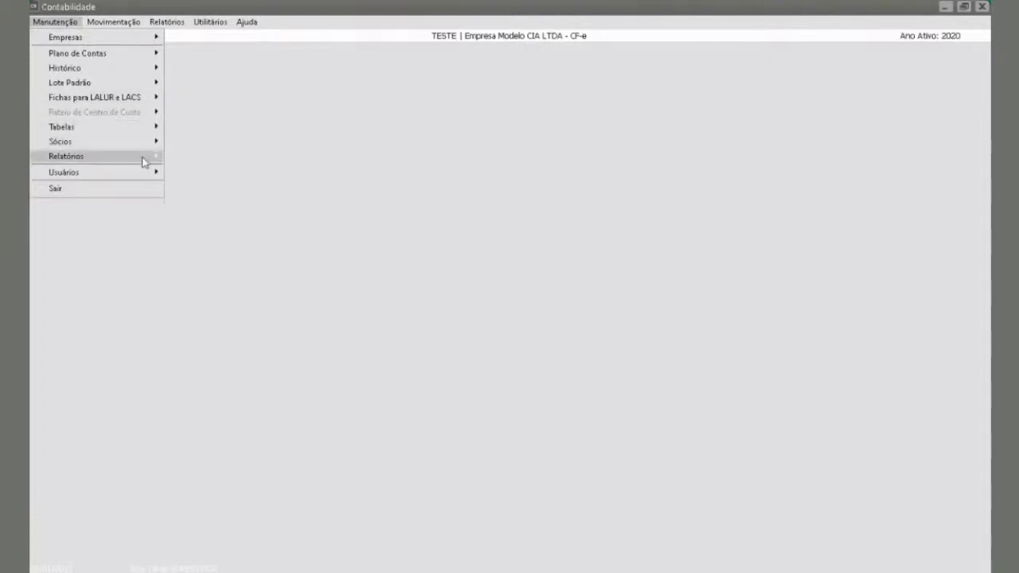
mouse_move(156, 159)
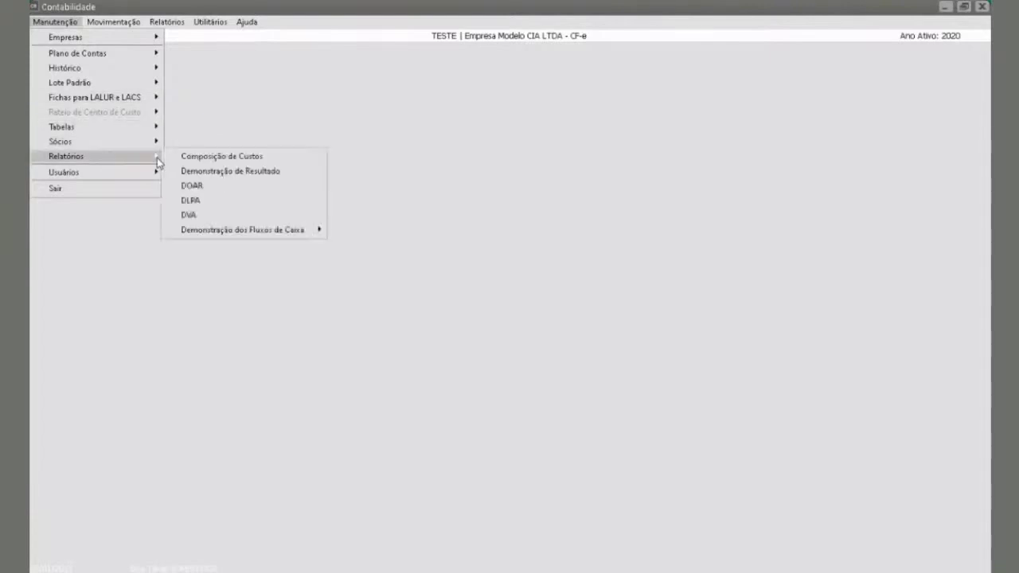
click(234, 170)
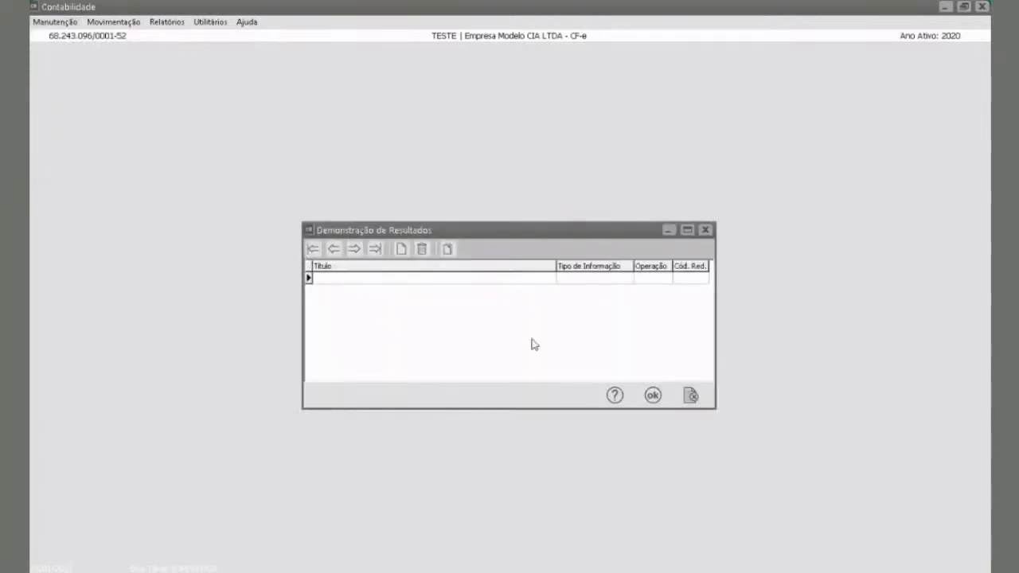
Step: Close the Demonstração de Resultados structure and look over the available reports and the report structures offered for maintenance
click(689, 395)
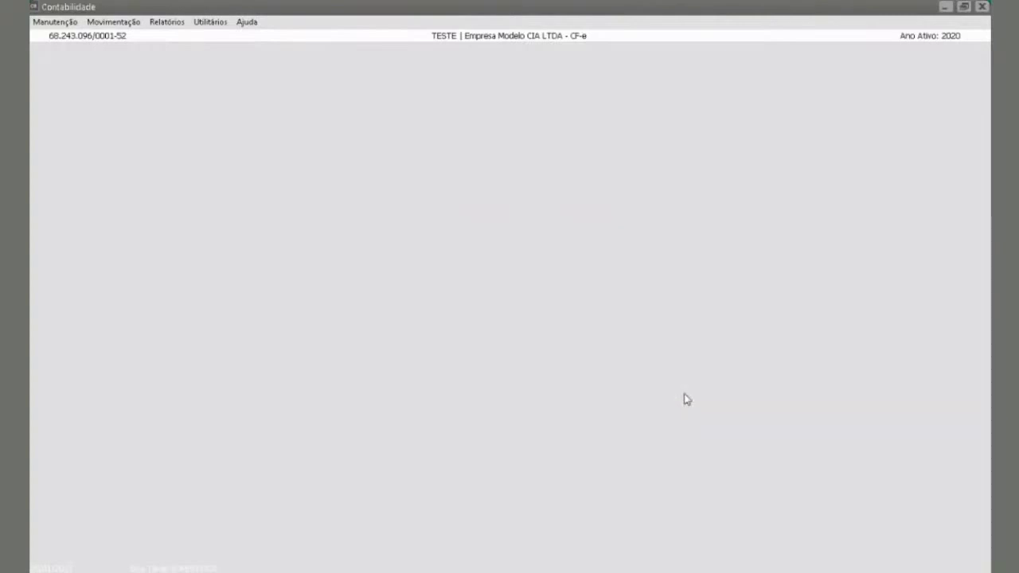
click(165, 24)
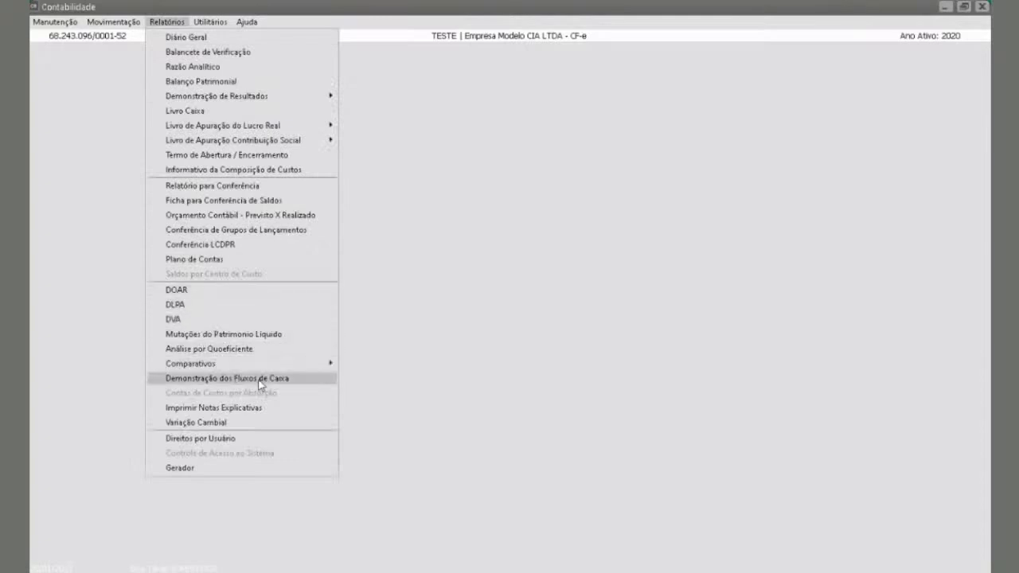
click(55, 22)
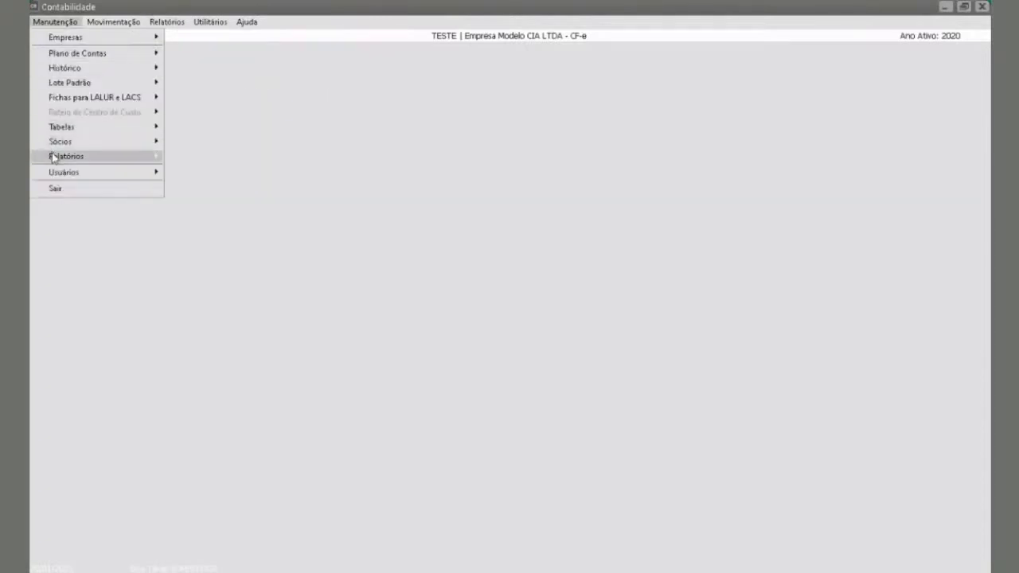
mouse_move(50, 156)
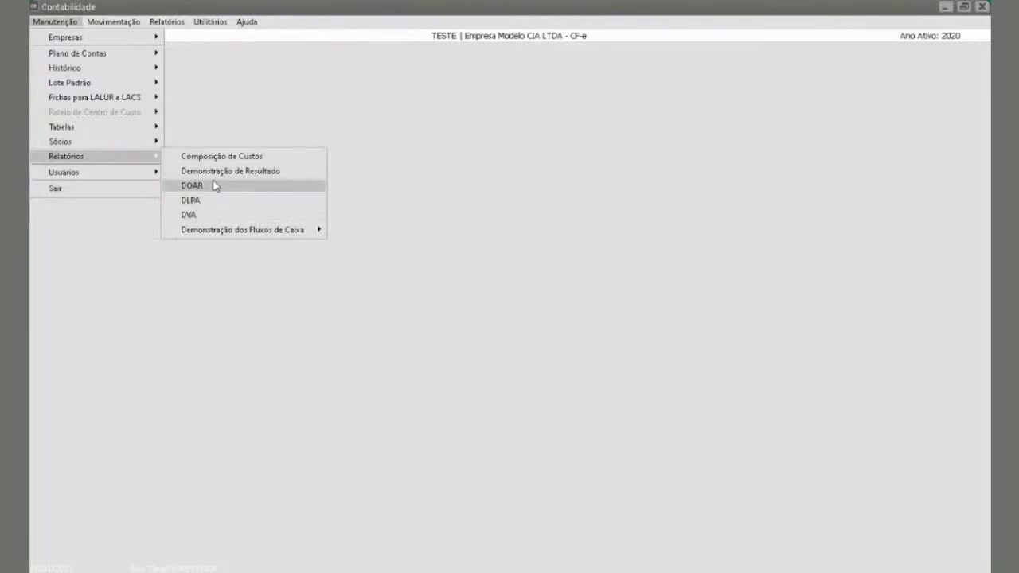
Step: Open the Lançamentos Contábeis maintenance list without any search filter and start a new entry
click(126, 23)
mouse_move(129, 56)
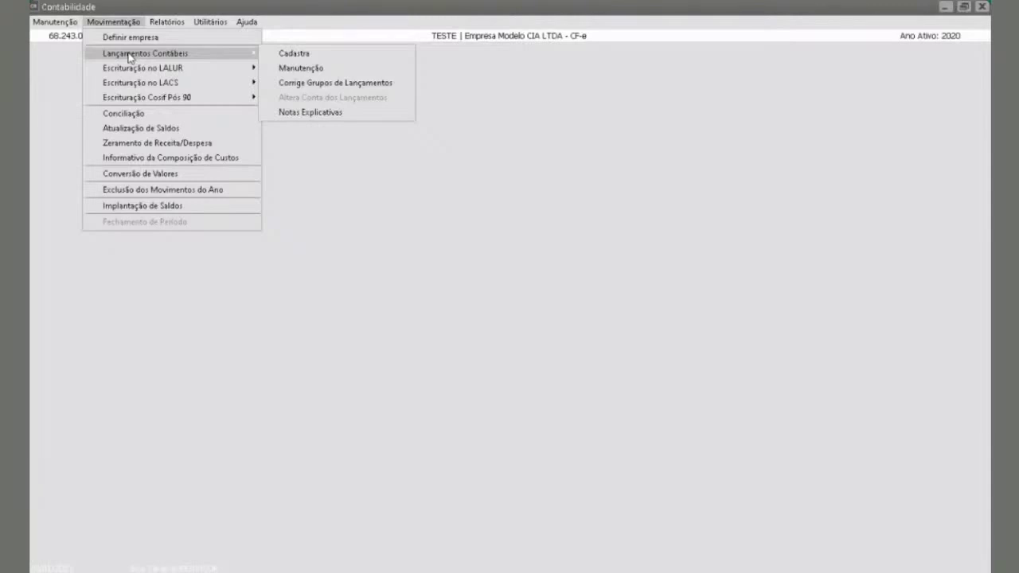
click(300, 68)
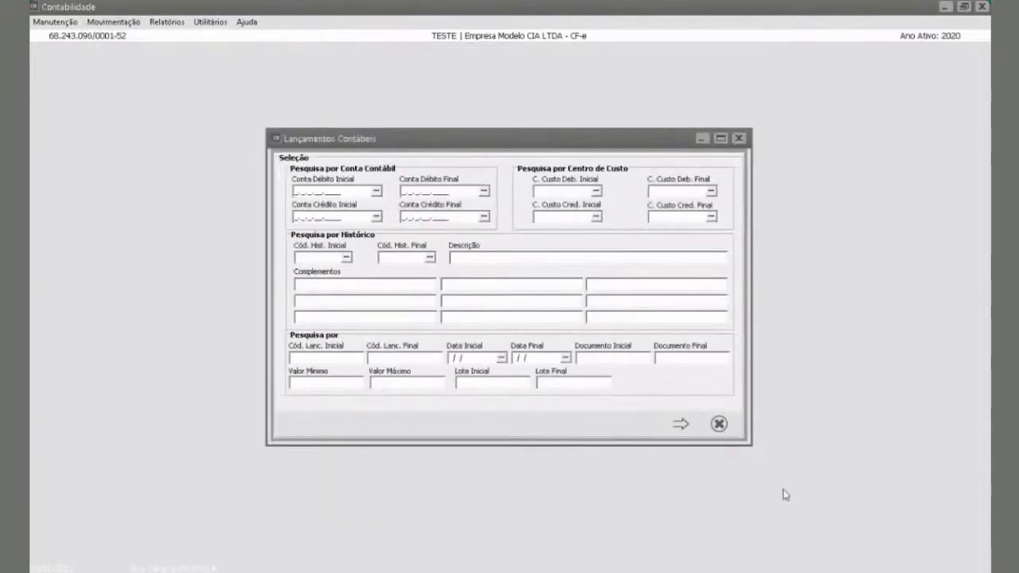
click(678, 423)
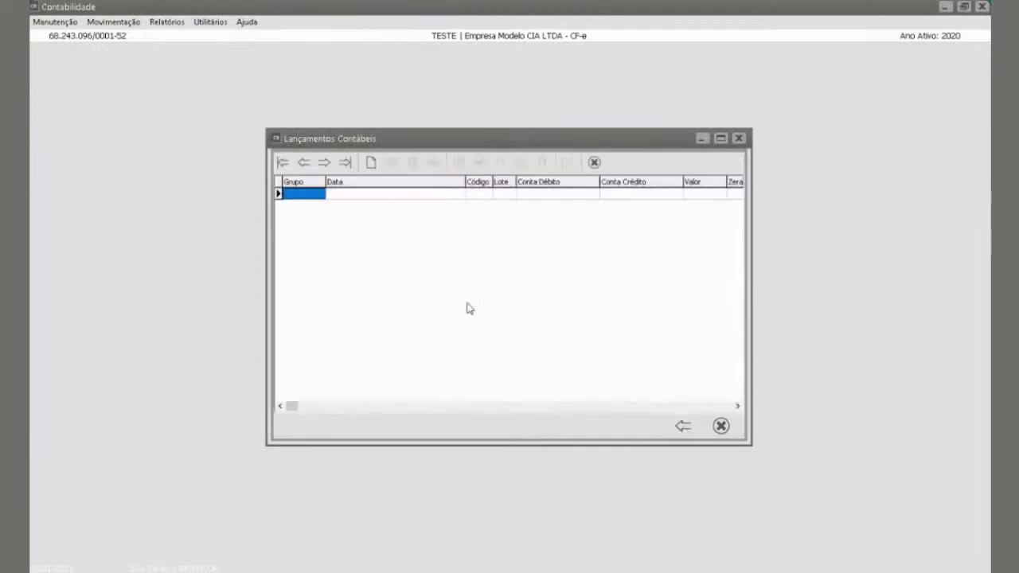
click(376, 161)
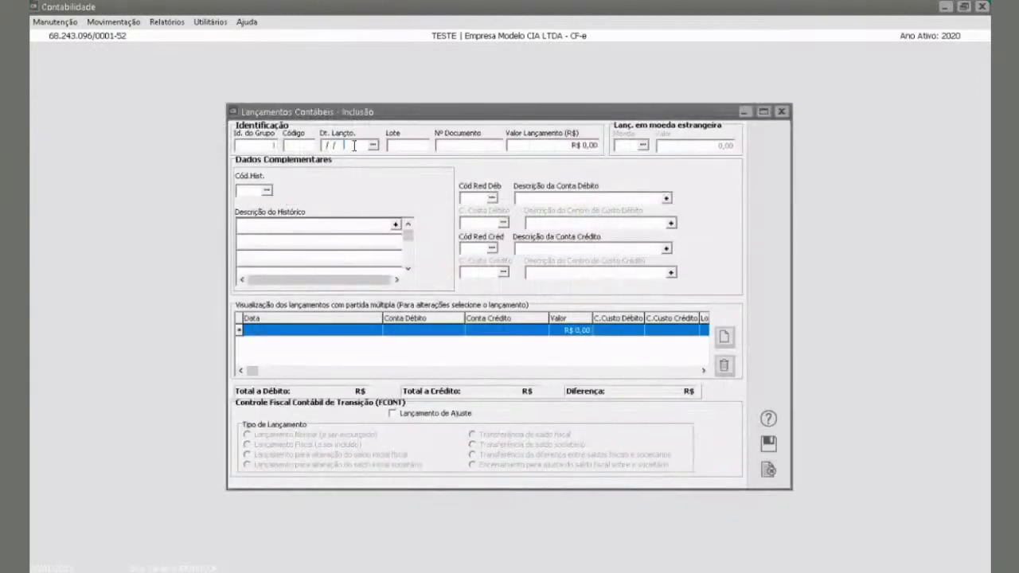
Step: Set the new entry's date to 01/01/2020 and its value to R$ 2.000,00, leaving lot and document blank
text(01/01/)
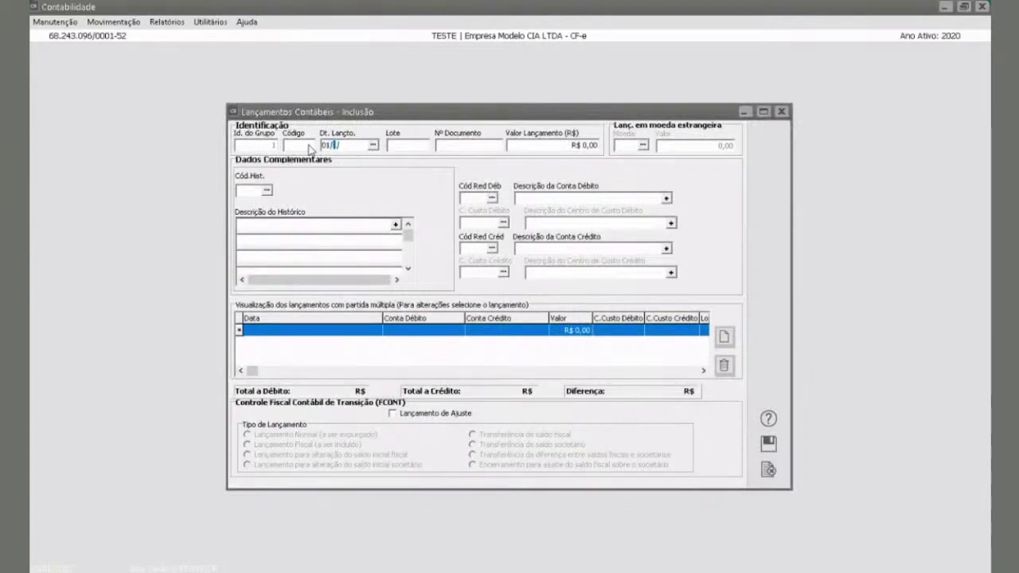
text(2020)
key(Tab)
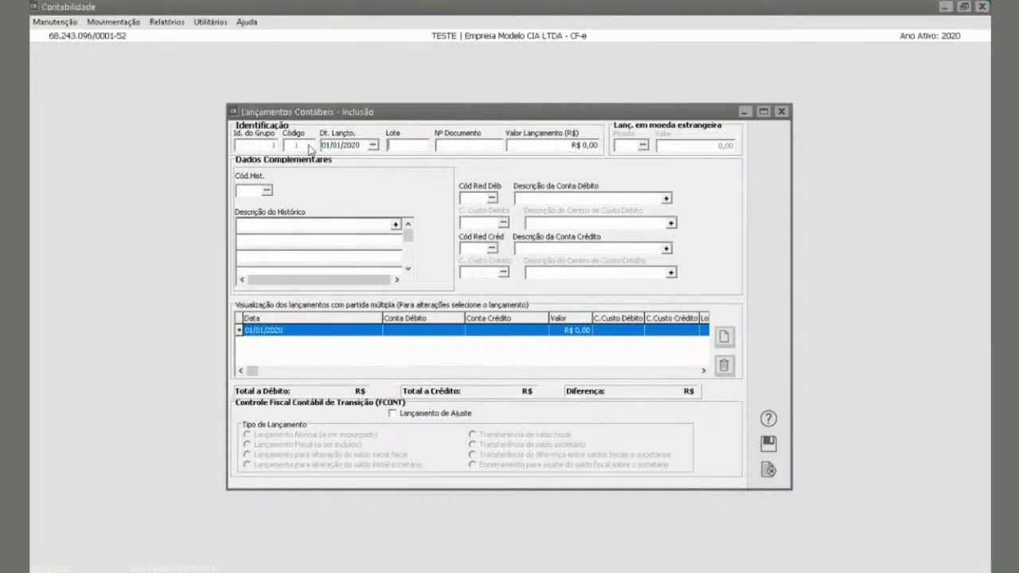
key(Tab)
key(Tab)
text(1000,00)
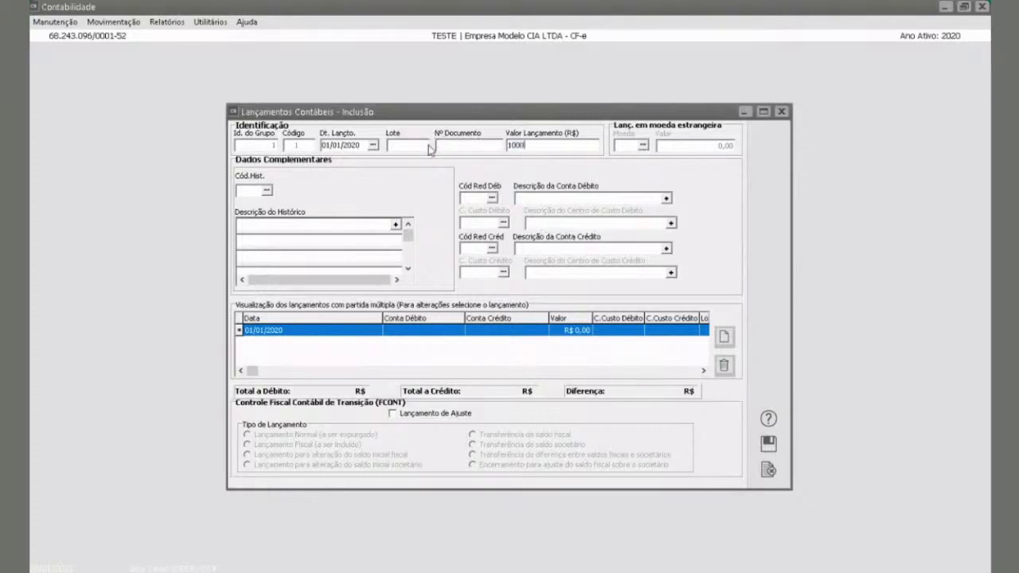
key(BackSpace)
key(BackSpace)
key(BackSpace)
key(BackSpace)
key(BackSpace)
key(BackSpace)
key(BackSpace)
text(2000,00)
key(Tab)
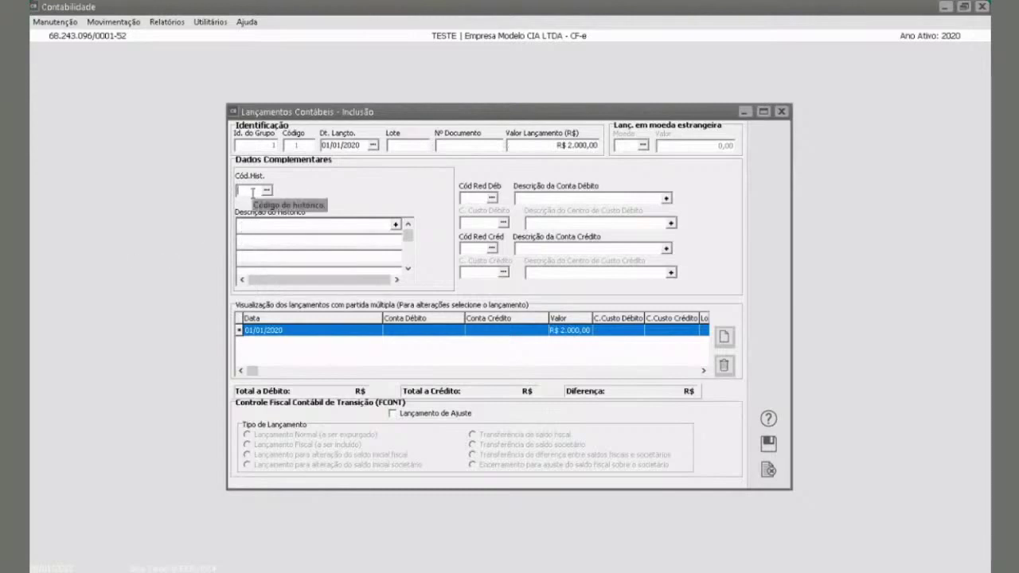
Step: Assign histórico code 1, N/N. Fiscal Venda Produto, to the entry, dismissing the histórico lookup
text(1)
key(Return)
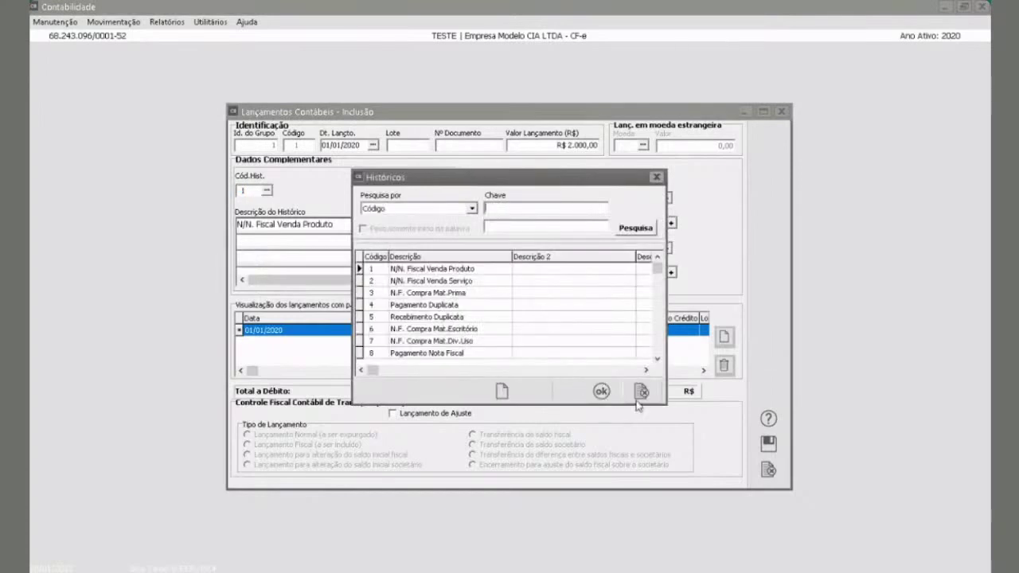
click(643, 393)
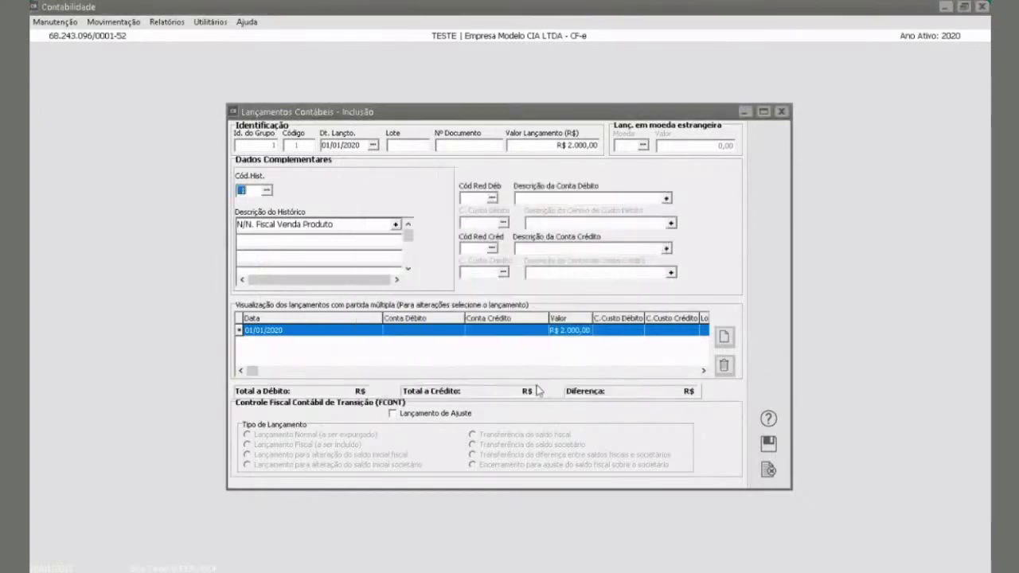
click(347, 229)
key(Return)
Step: Set the debit reduced code to 5, Caixa Geral, and the credit reduced code to 120, De Mercadorias, and save the entry
click(493, 199)
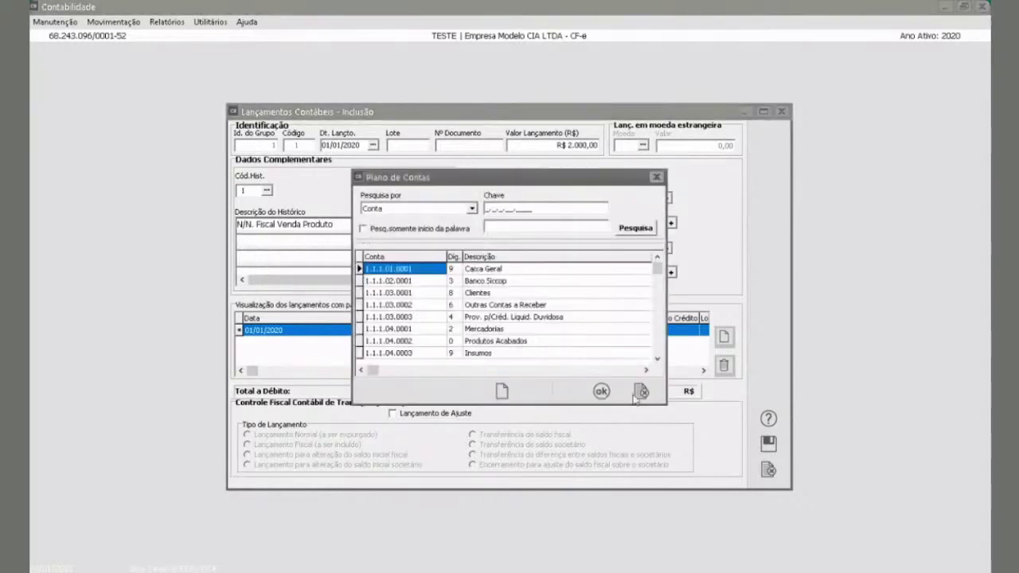
click(642, 393)
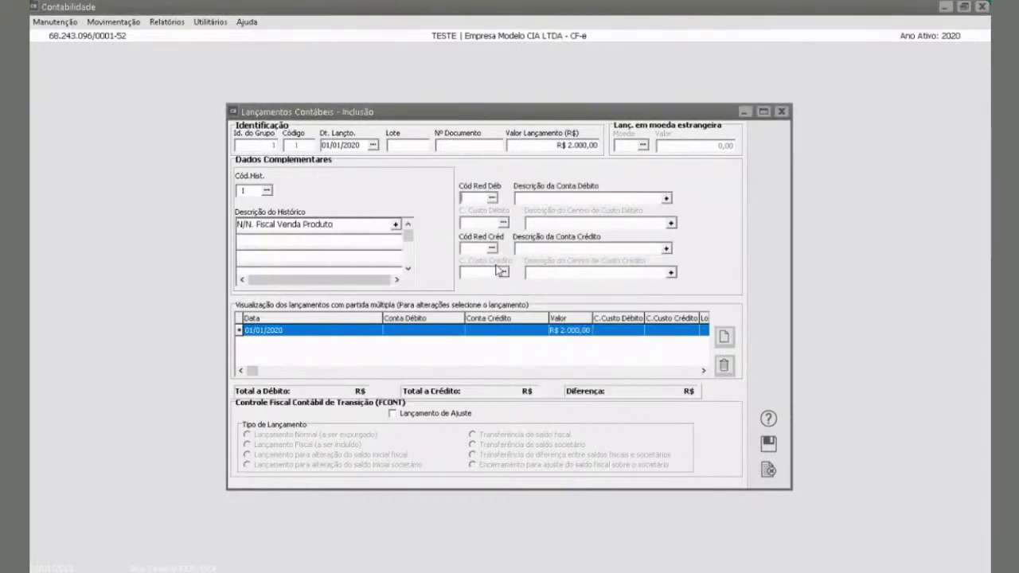
text(5)
key(Return)
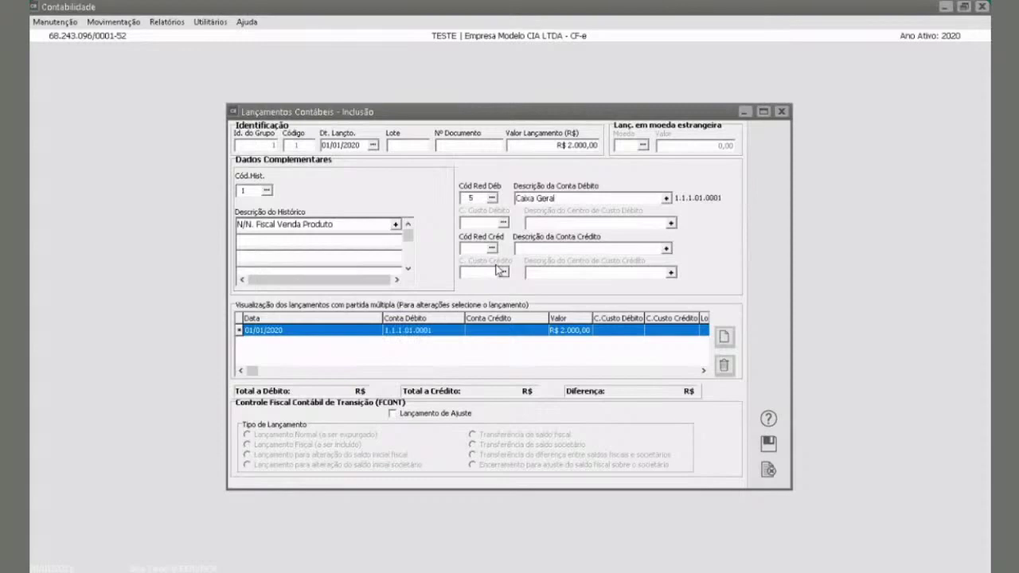
text(120)
key(Return)
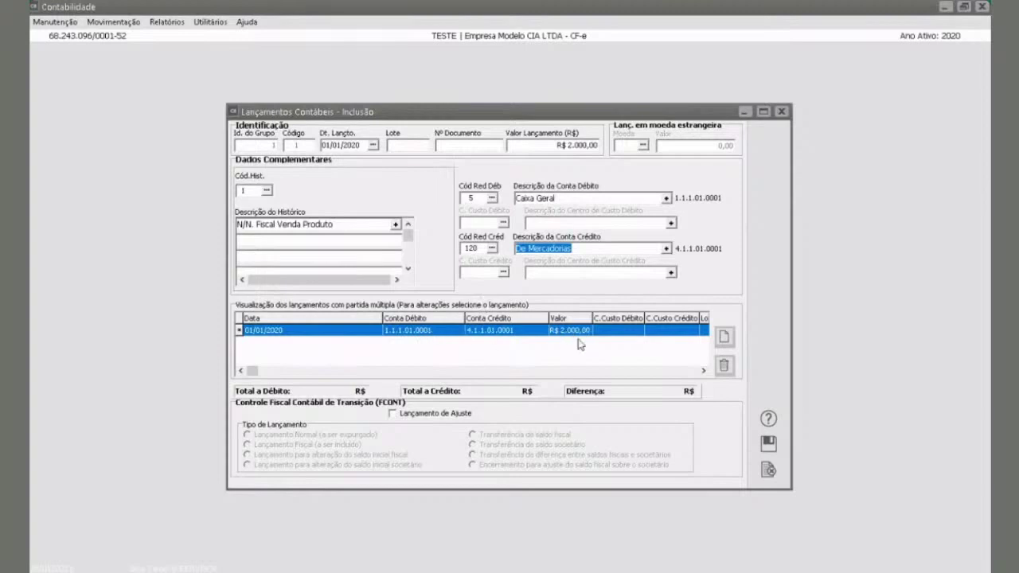
click(768, 447)
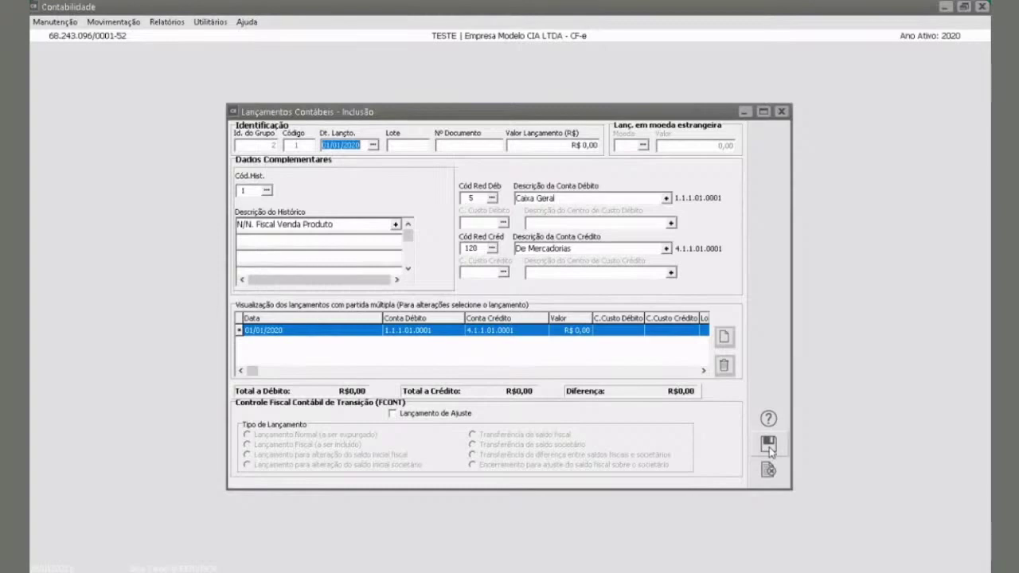
Step: Fill in the second entry with date 10/01/2020, value R$ 1.000,00 and histórico code 4, Pagamento Duplicata
text(10/01/2020)
key(Tab)
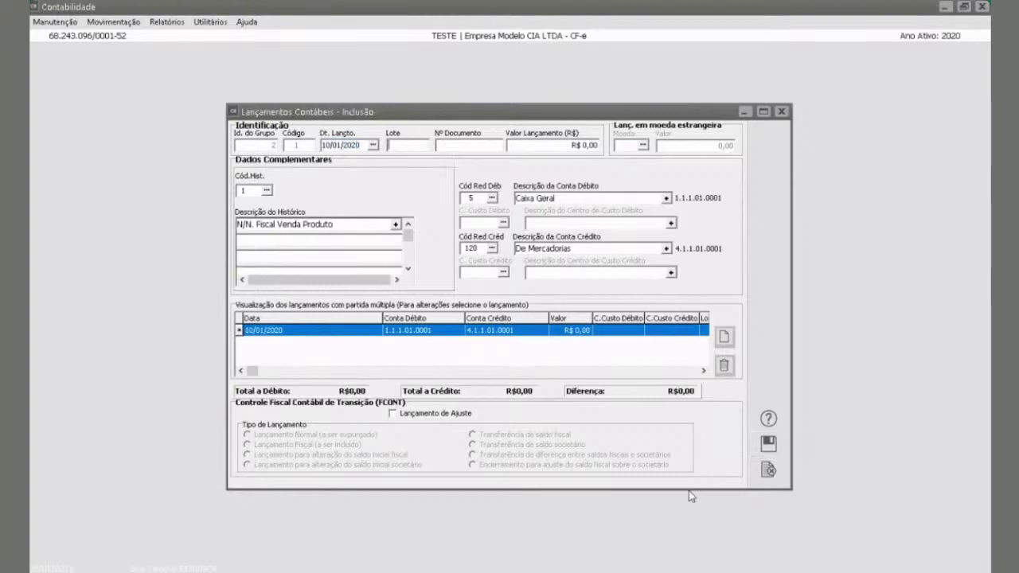
key(Tab)
text(1)
key(Tab)
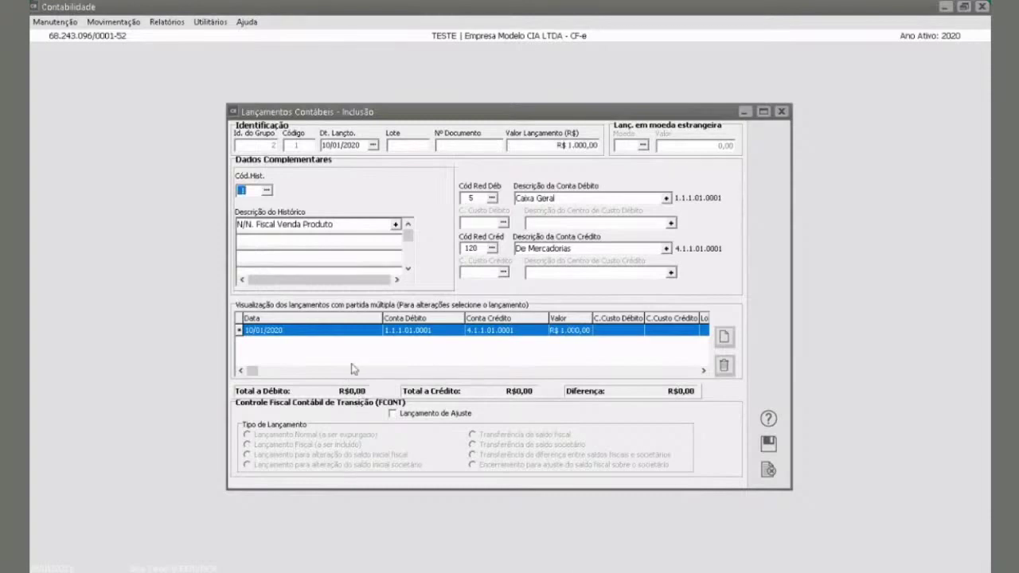
text(4)
key(Tab)
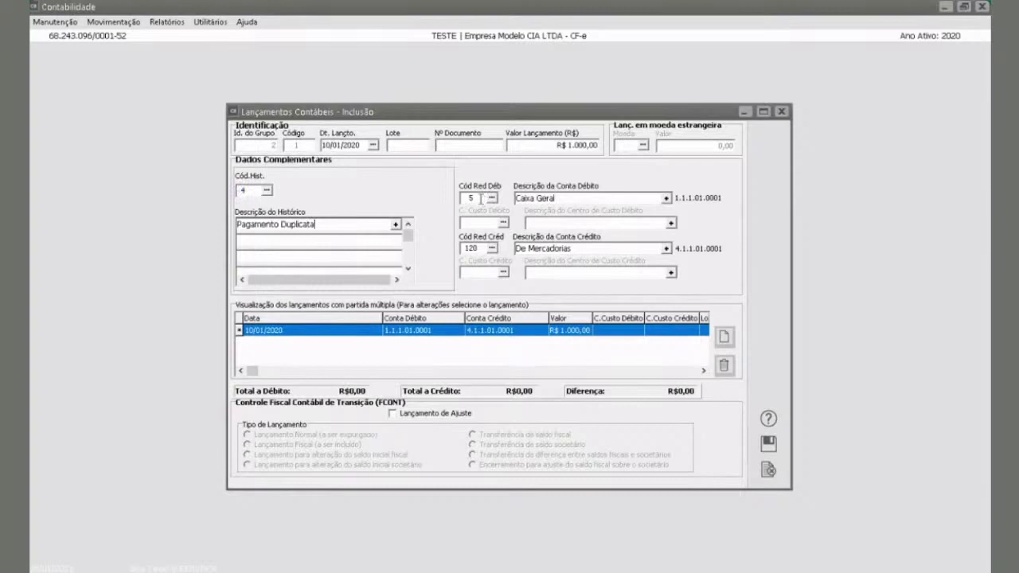
key(Tab)
Step: Set the second entry's debit reduced code to 54, Fornecedor, and clear its credit reduced code
drag(480, 197, 423, 202)
text(54)
key(Tab)
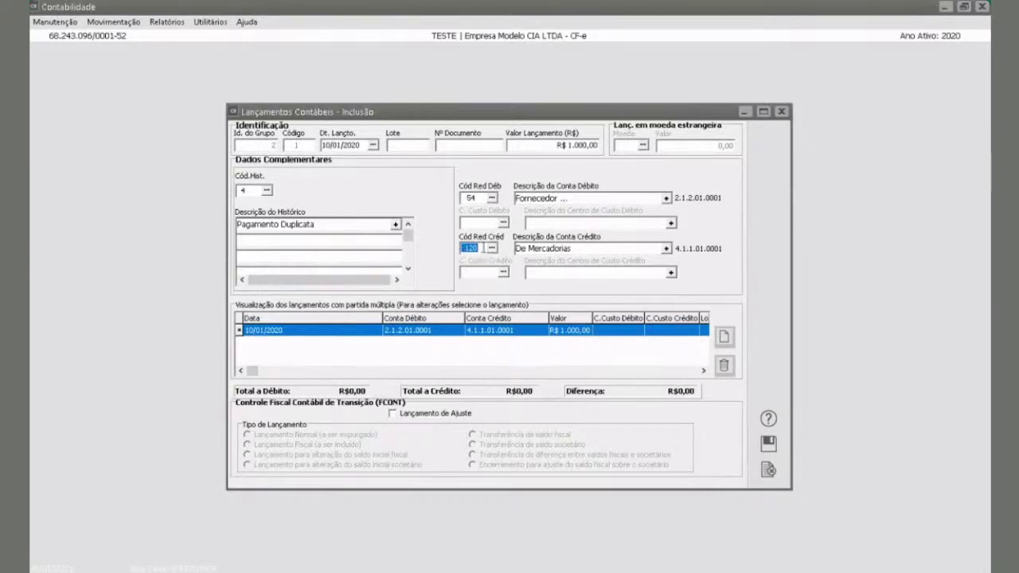
key(Delete)
Step: Add a line of R$ 500,00 to the multiple entry with credit reduced code 5, Caixa Geral, and no debit account
click(724, 337)
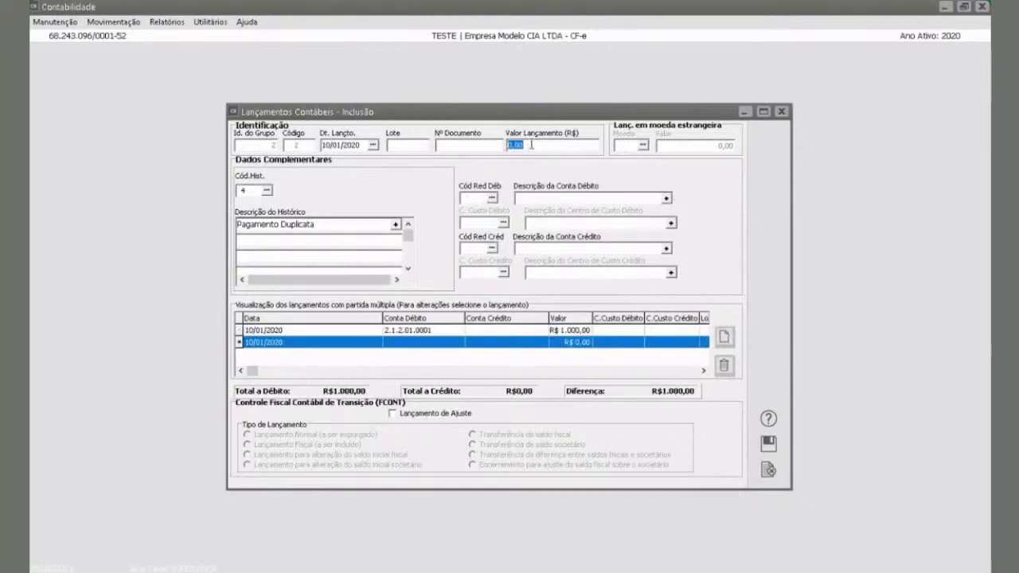
text(500)
key(Tab)
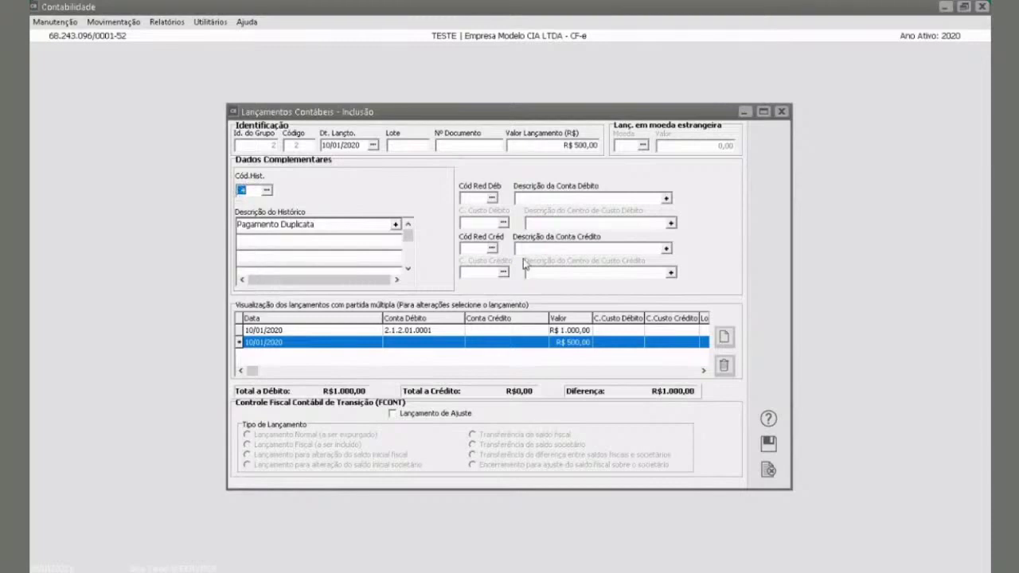
click(471, 249)
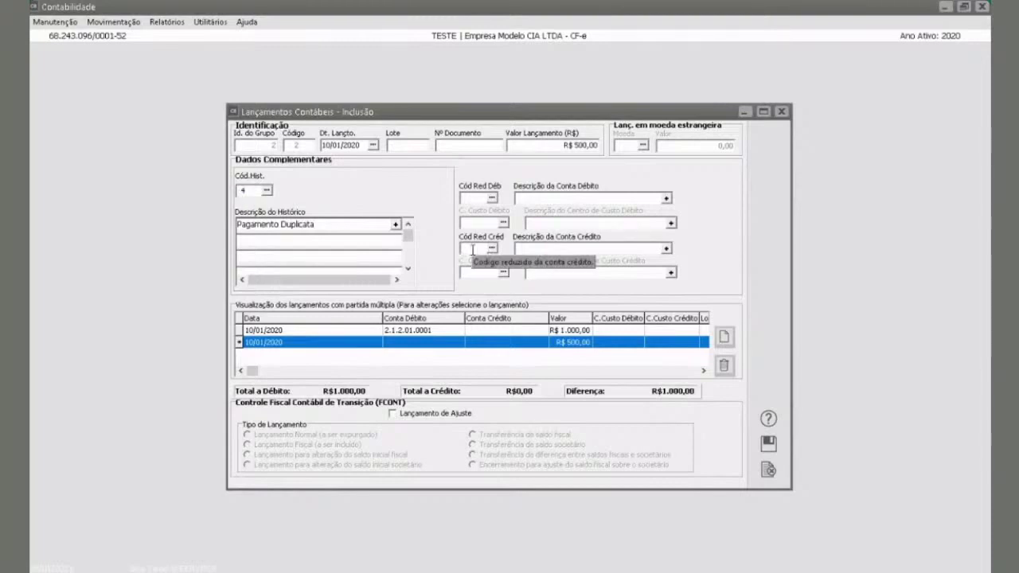
text(5)
key(Tab)
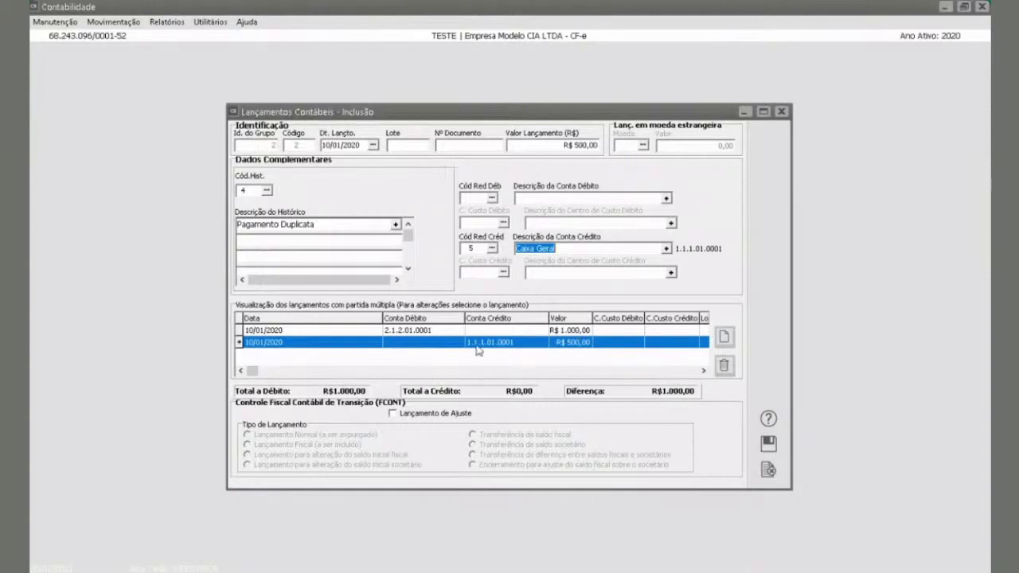
Step: Add another R$ 500,00 line with credit reduced code 7, Banco Siccop, and save the multiple entry
click(724, 338)
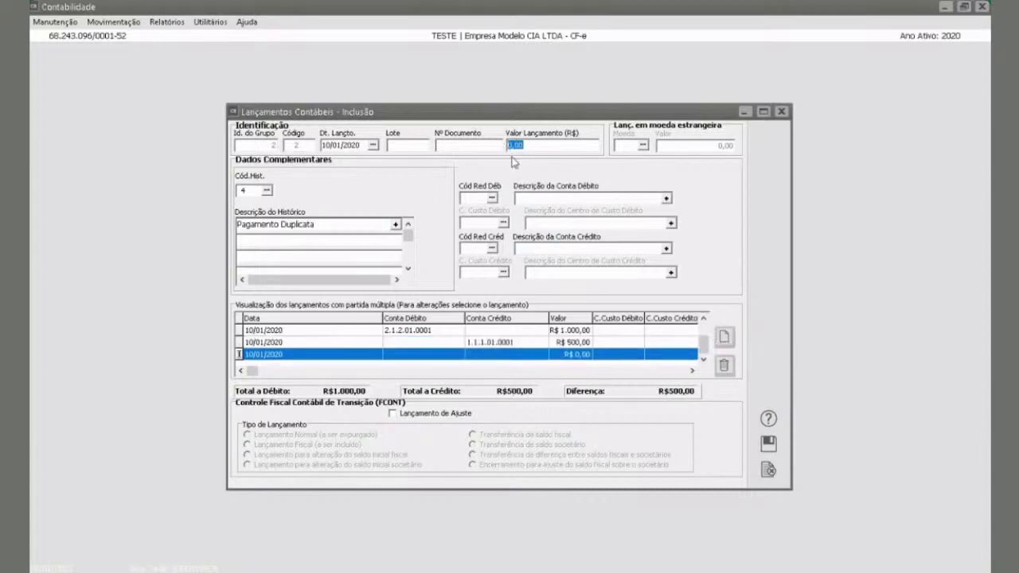
text(500,00)
key(Tab)
key(Tab)
text(7)
key(Tab)
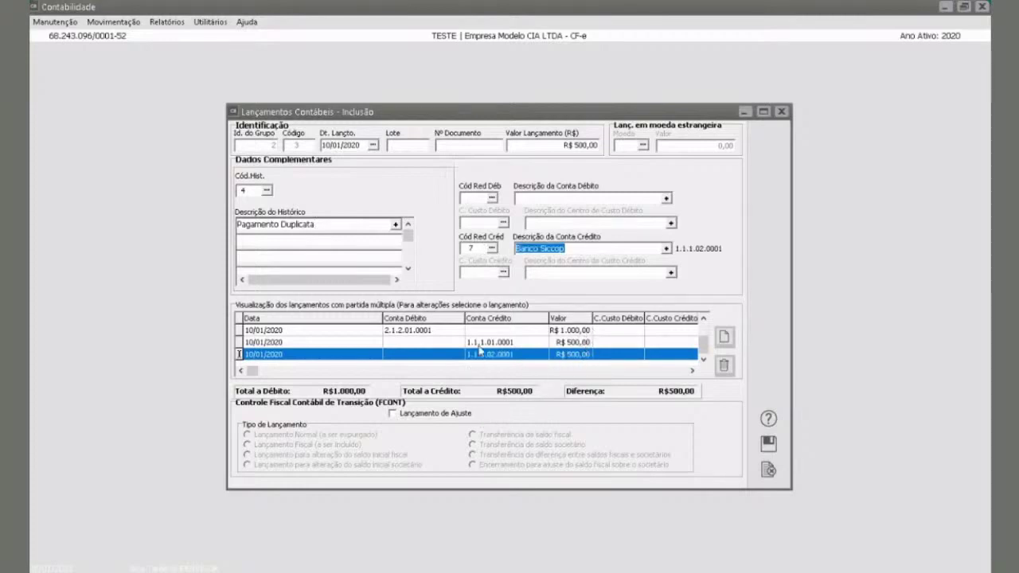
click(779, 451)
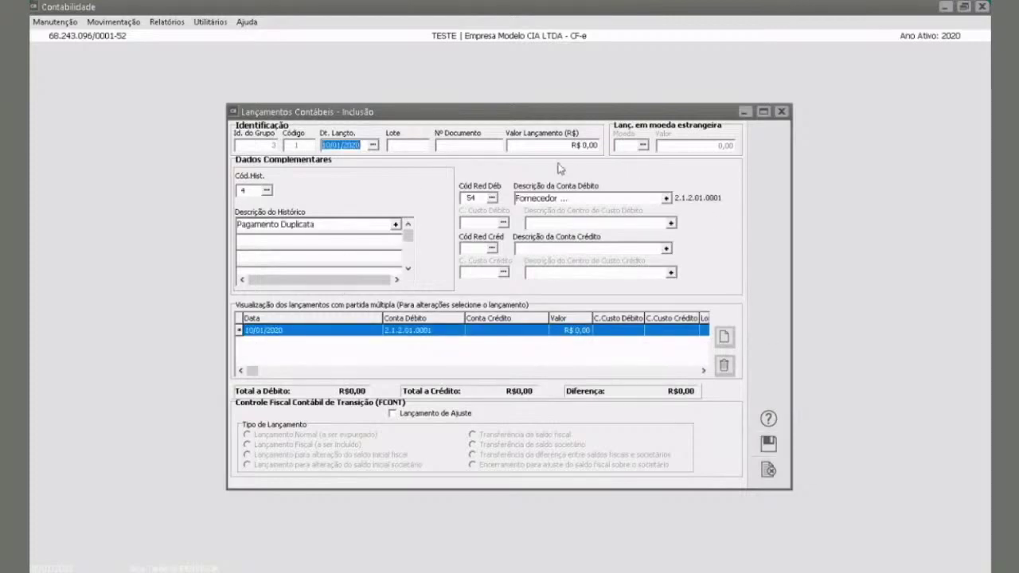
Step: Close the entry form and accept the update of the accounts
click(763, 471)
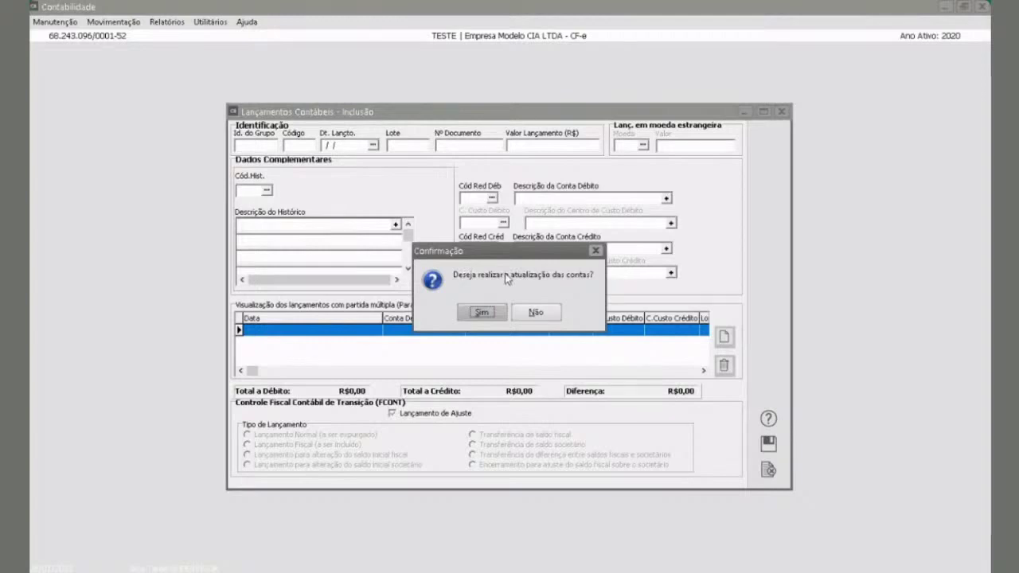
click(484, 312)
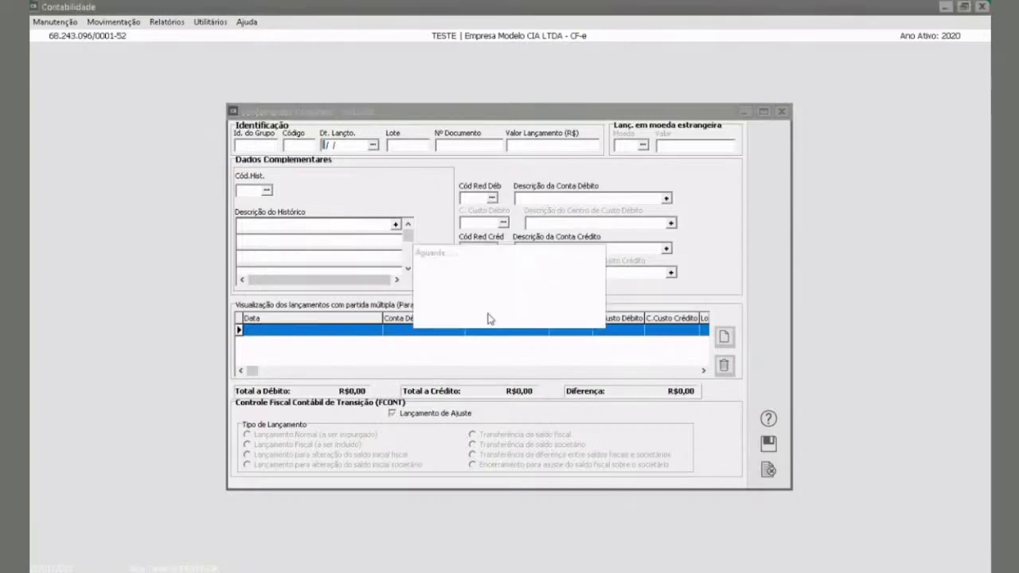
click(488, 316)
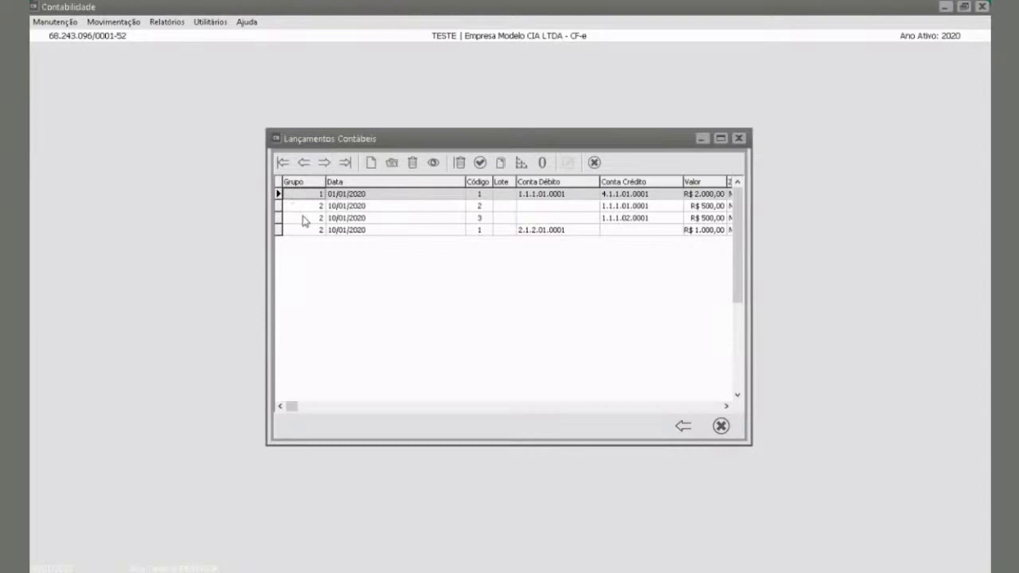
Step: View the Atualização de Saldos options and cancel without running the update
click(112, 22)
click(140, 131)
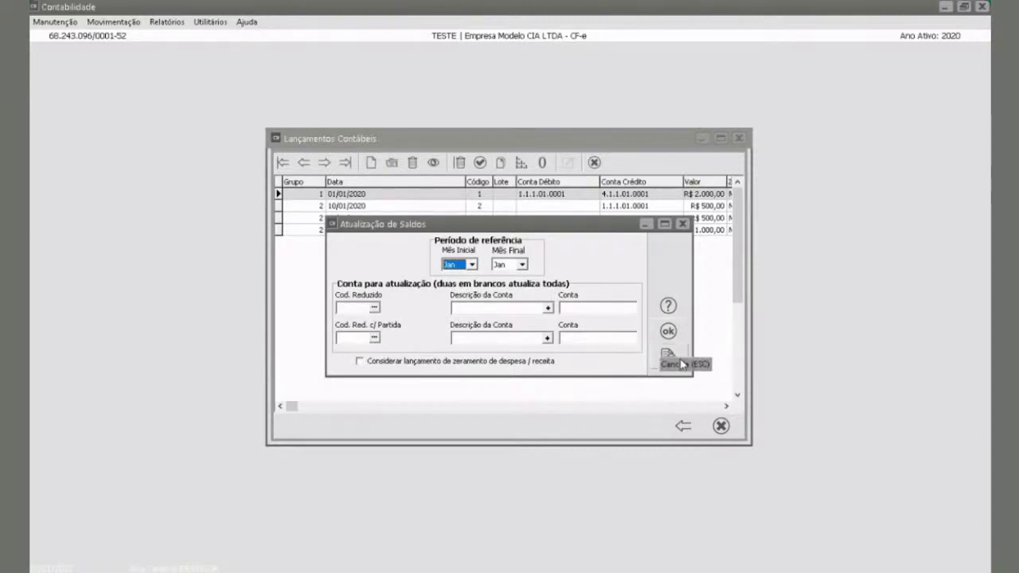
click(678, 363)
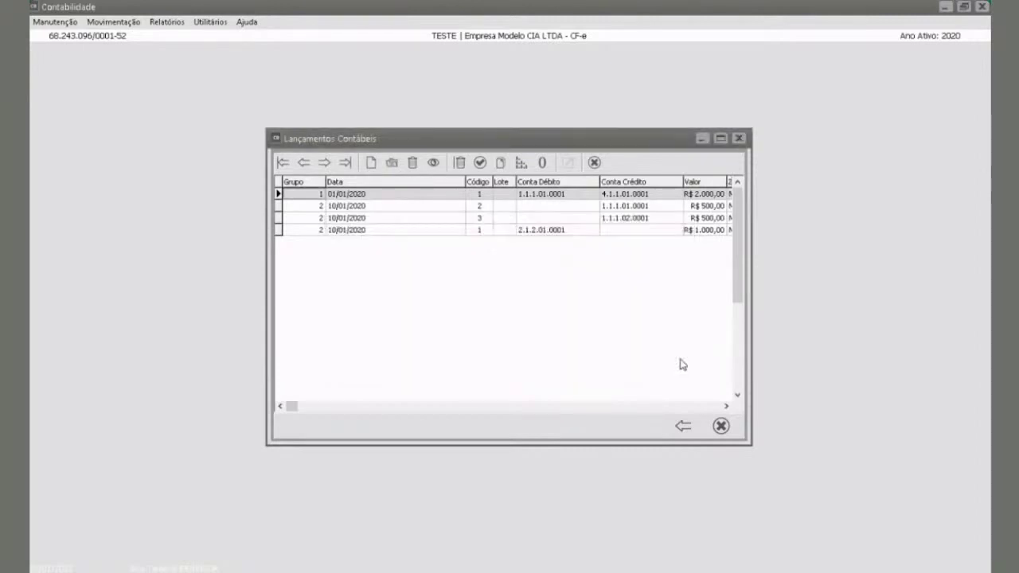
Step: Look through the lines of the 10/01/2020 multiple entry in the list of accounting entries
click(404, 208)
click(403, 220)
click(406, 231)
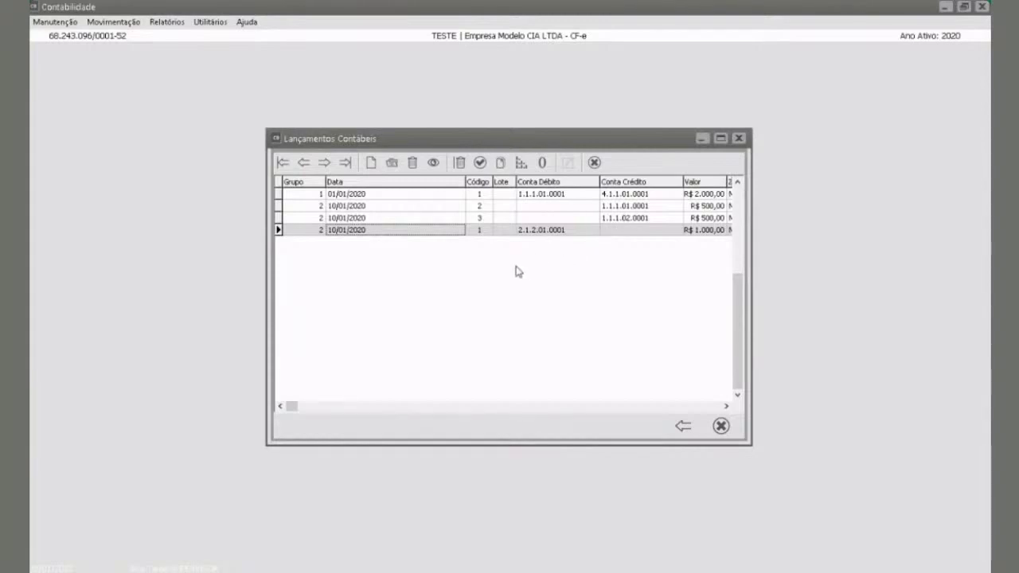
click(53, 23)
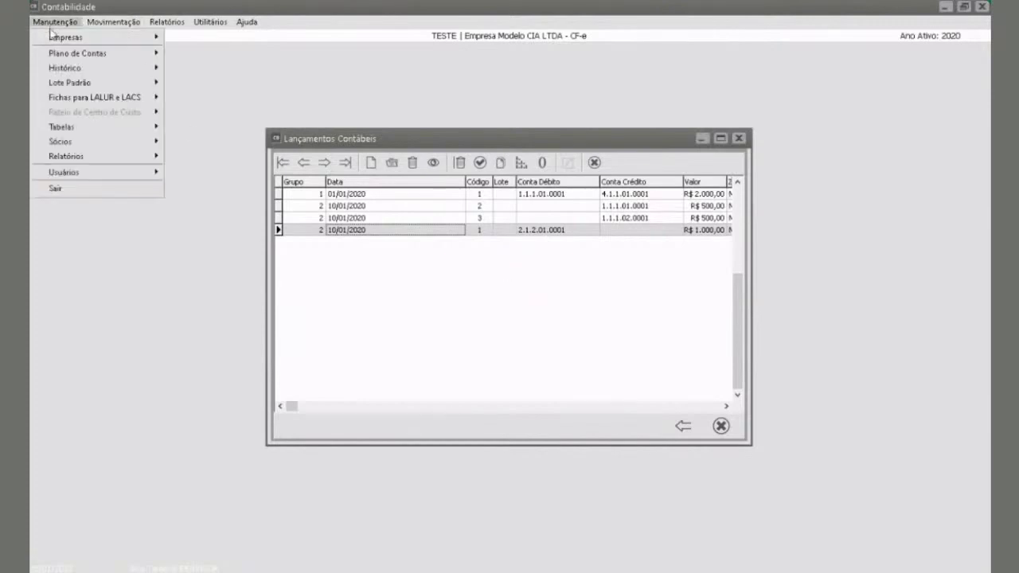
mouse_move(56, 83)
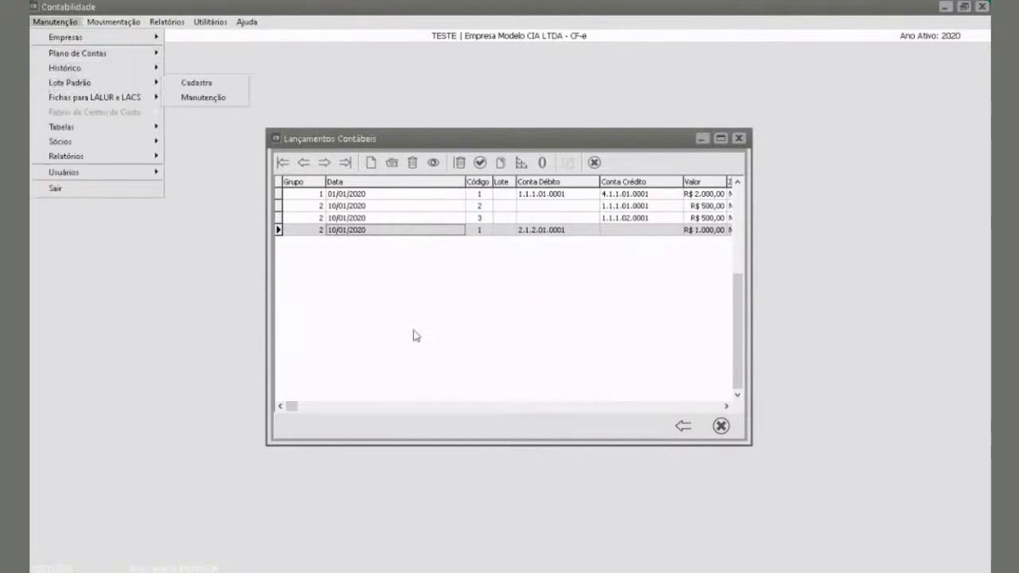
key(Escape)
key(Escape)
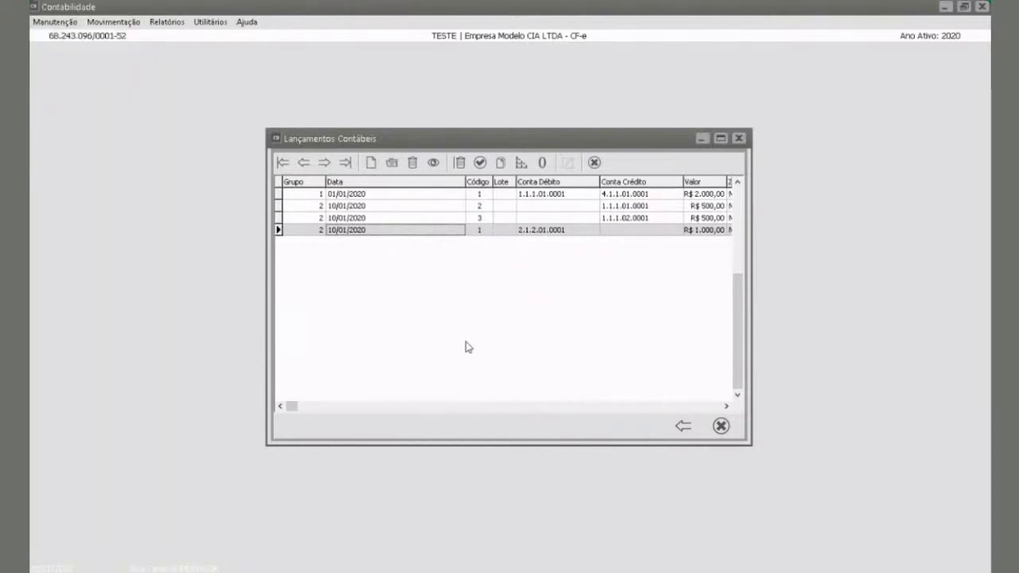
Step: Import Lote Padrão 01 into the accounting entries with the entry date 20/01/2020
click(497, 165)
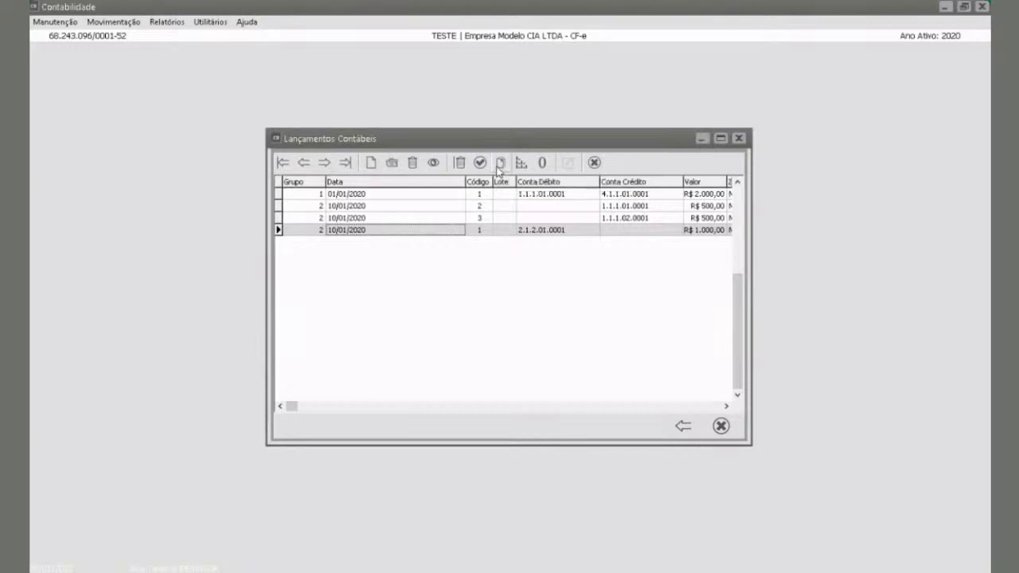
click(467, 247)
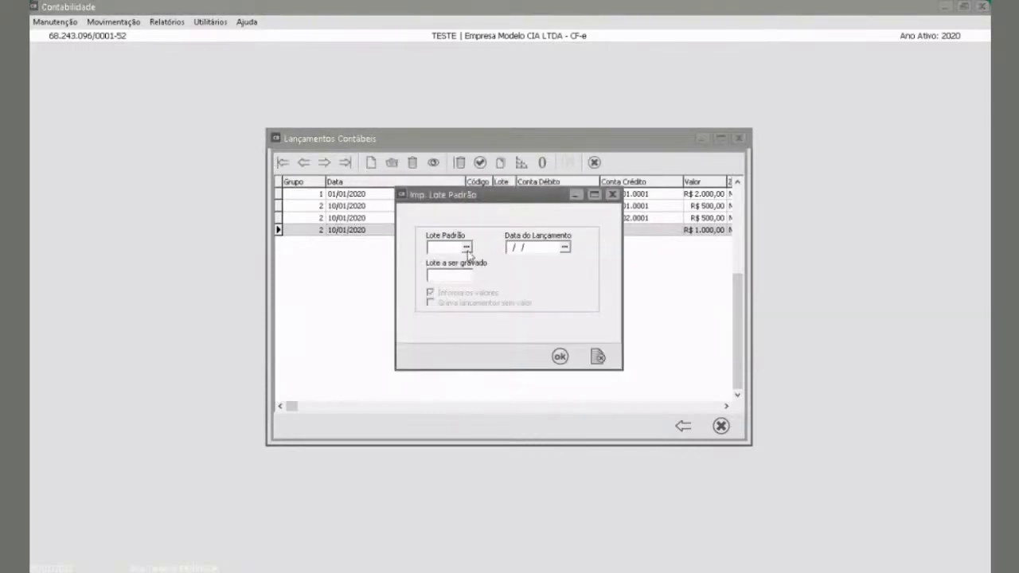
click(428, 272)
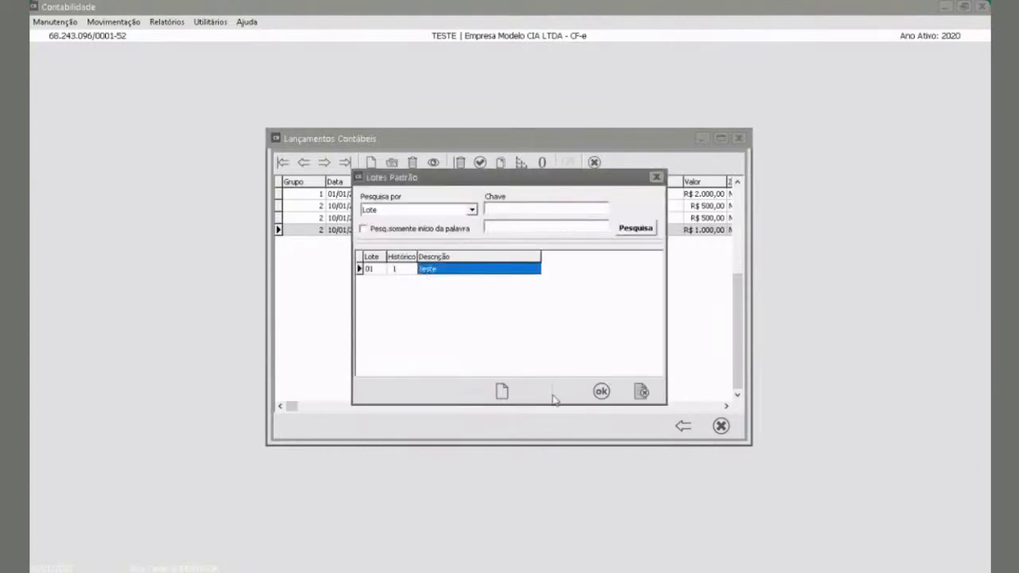
click(601, 391)
click(547, 250)
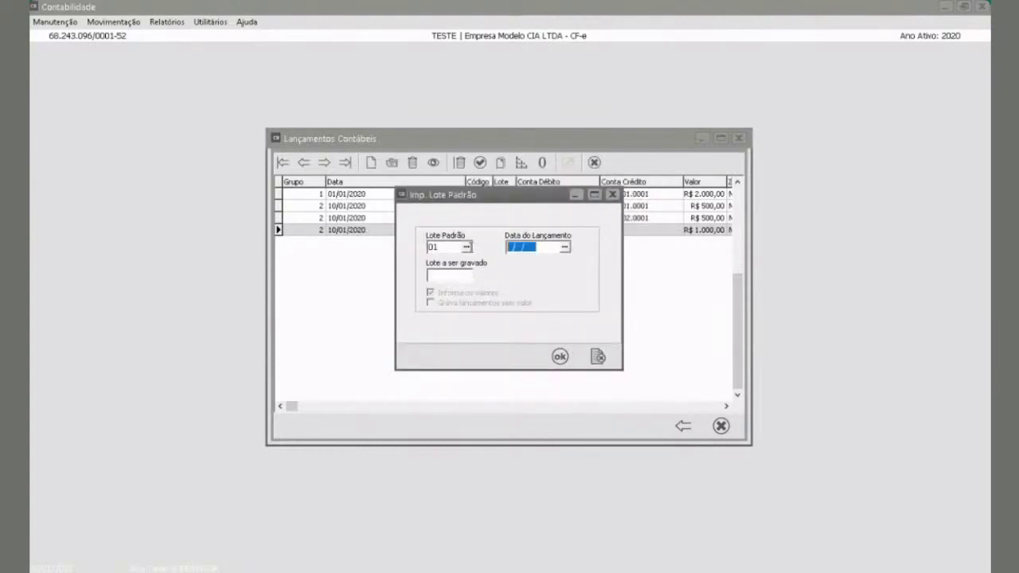
text(20/01/2020)
click(560, 358)
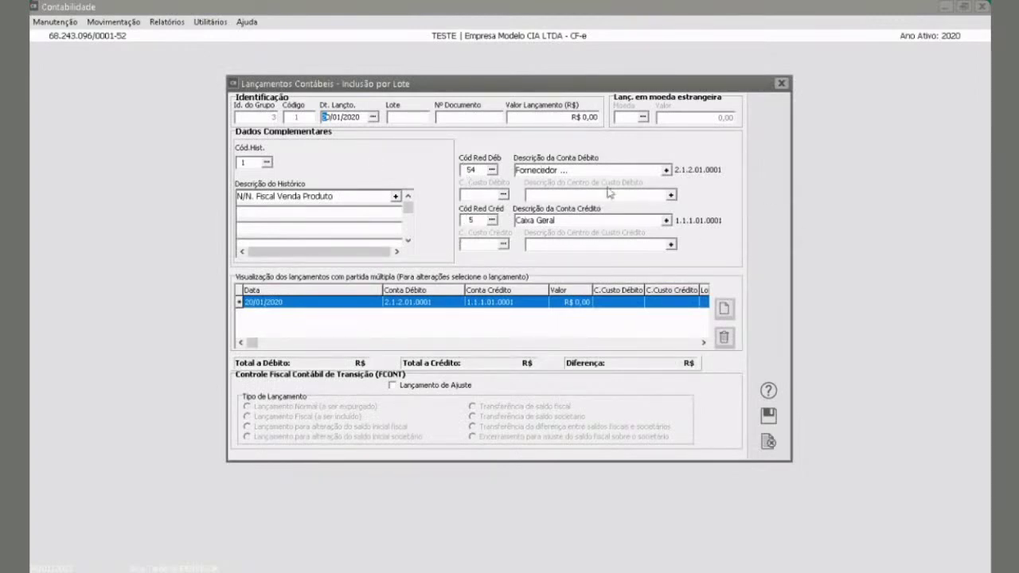
Step: Discard the batch entry without a value and close the batch import and the list of accounting entries
click(547, 115)
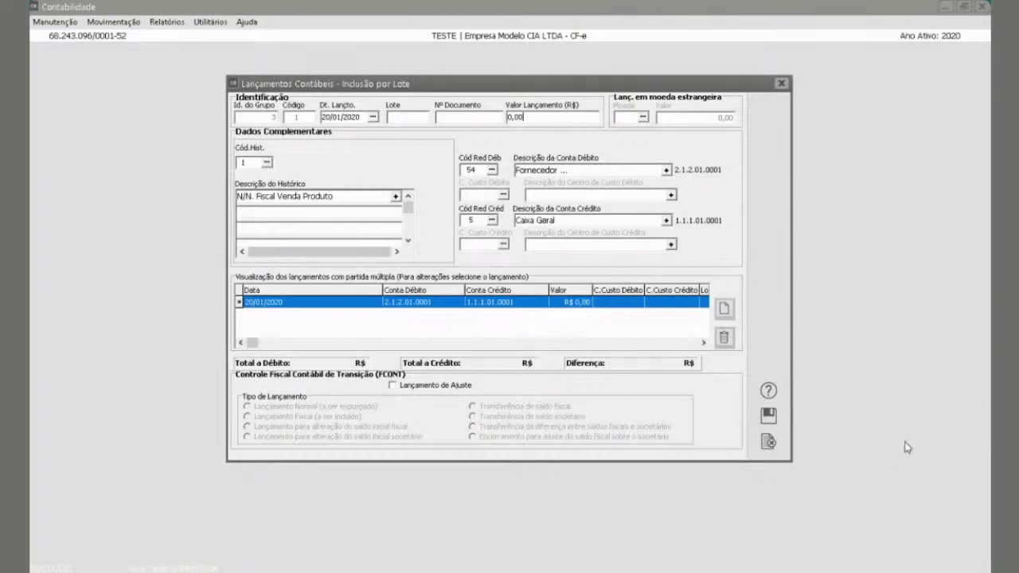
click(769, 443)
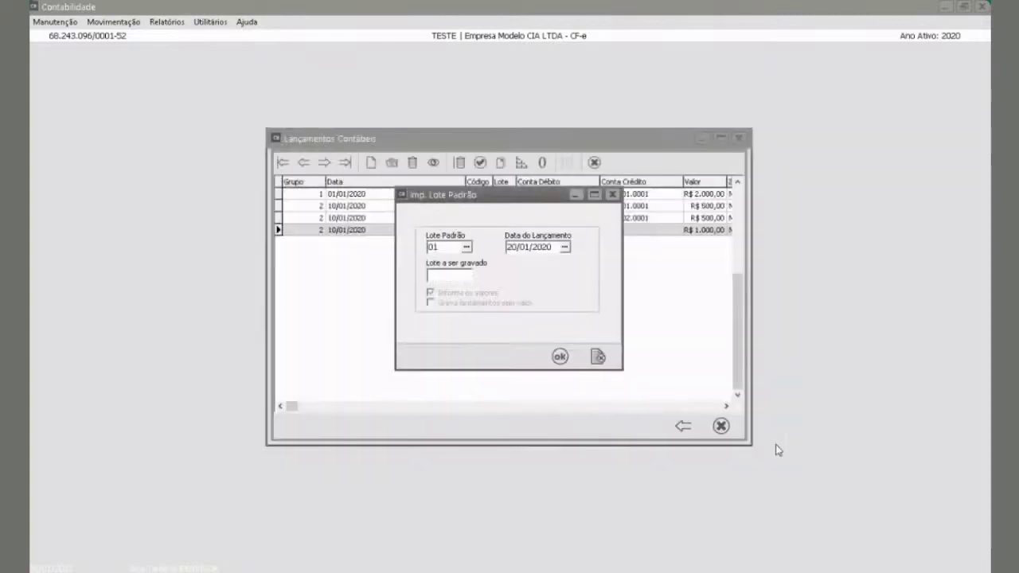
click(599, 356)
click(720, 427)
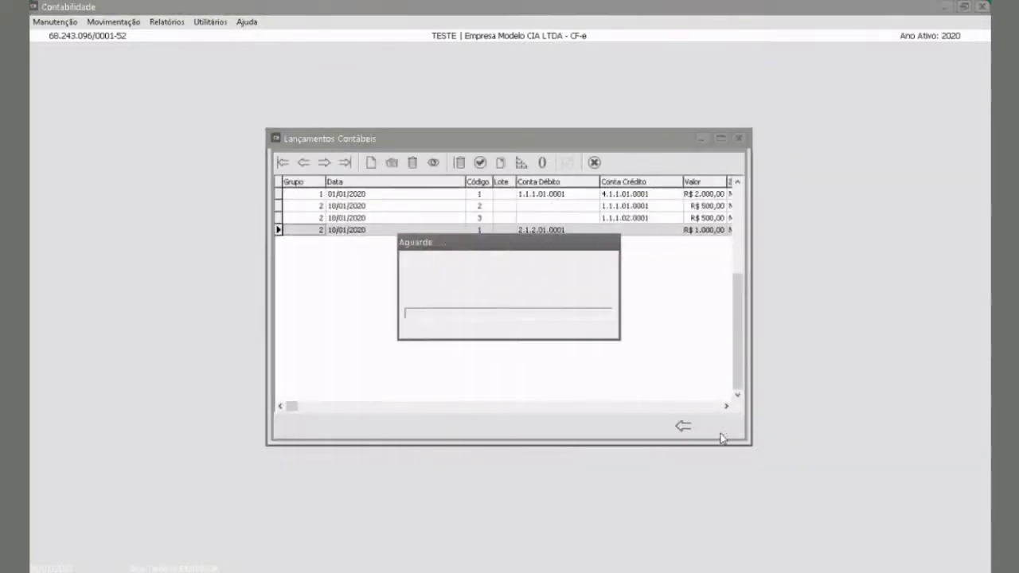
Step: Open the Conciliação function and choose the Caixa Geral account, reduced code 5, from the chart of accounts
click(120, 24)
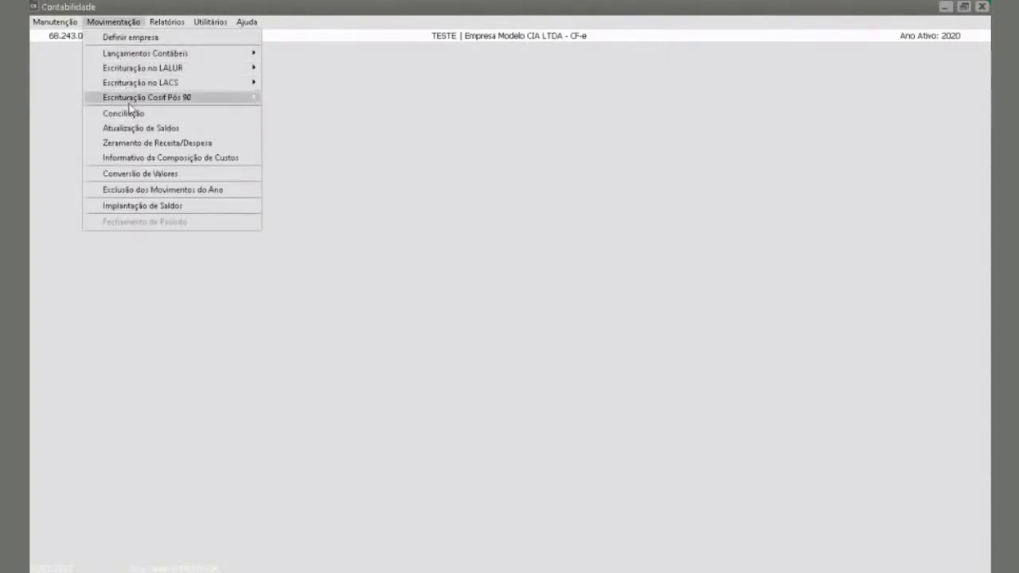
mouse_move(129, 72)
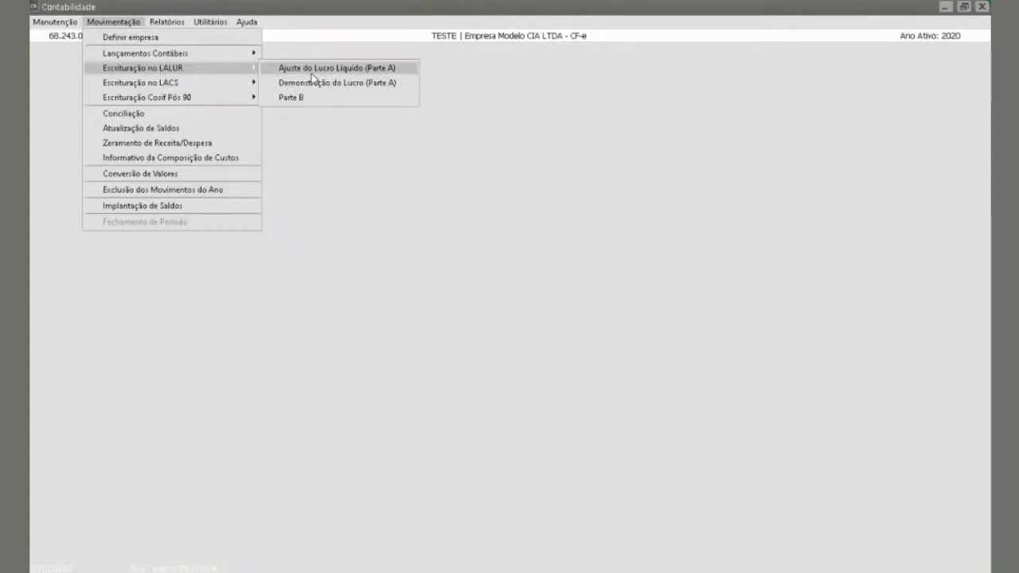
mouse_move(234, 89)
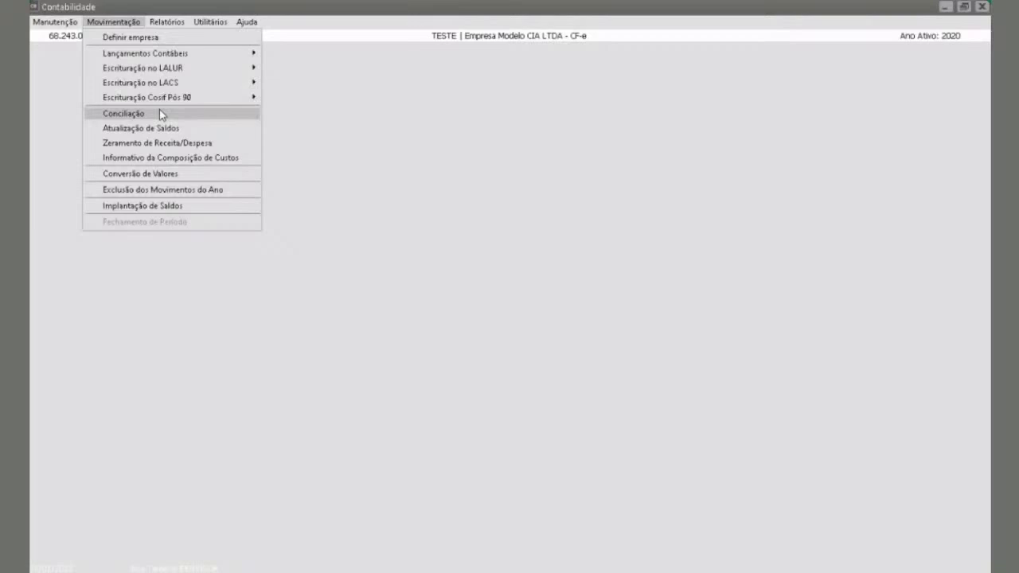
click(160, 114)
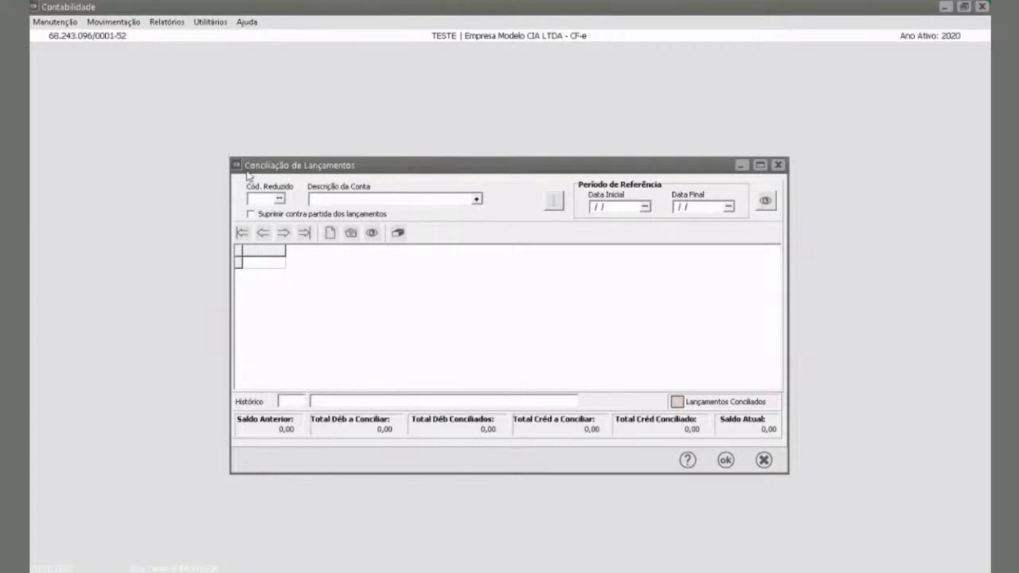
click(278, 198)
click(507, 275)
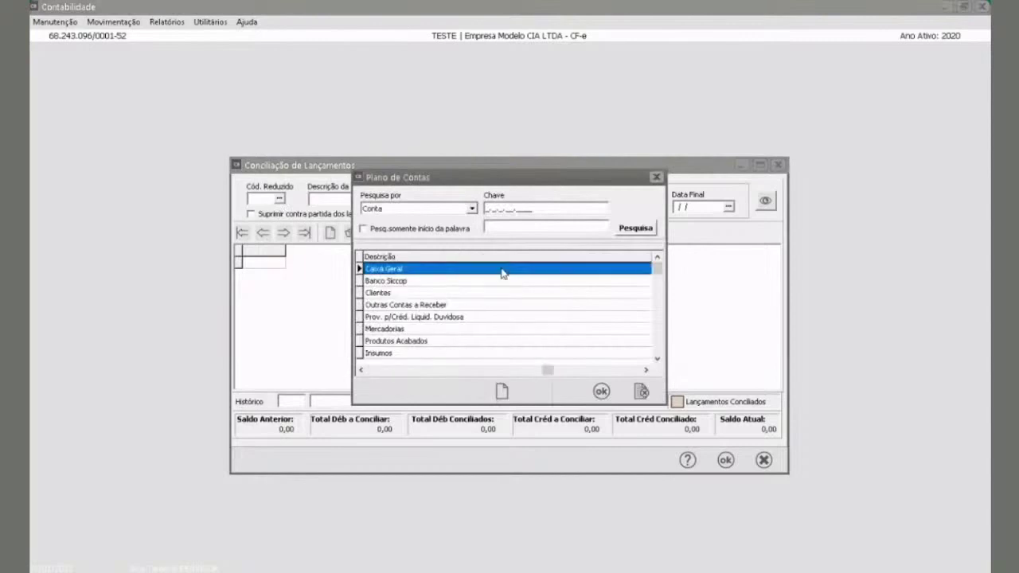
click(601, 389)
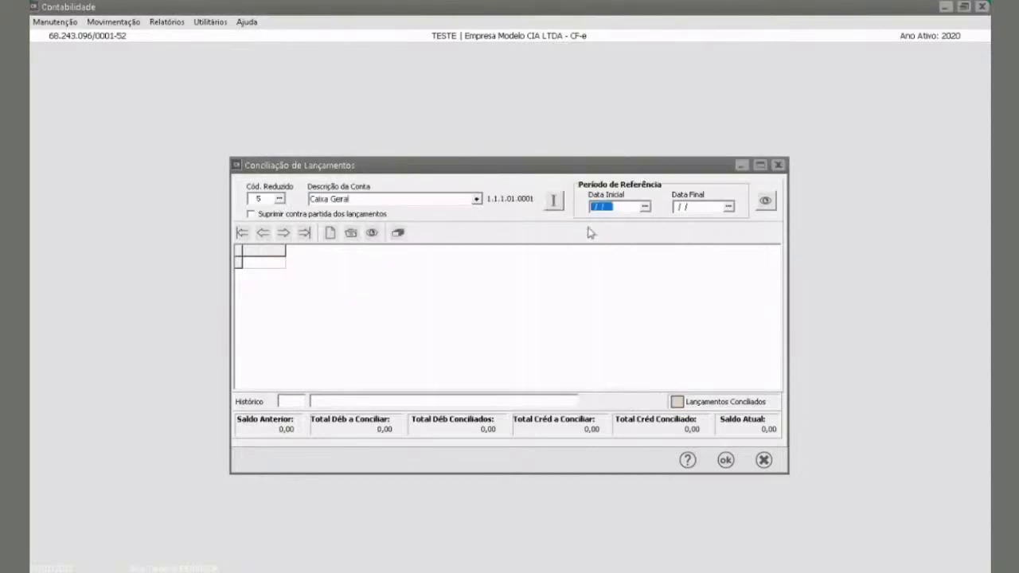
Step: Set the reference period to 01/01/2020 through 31/01/2020 and list the entries for reconciliation
text(010120)
text(31/01/2020)
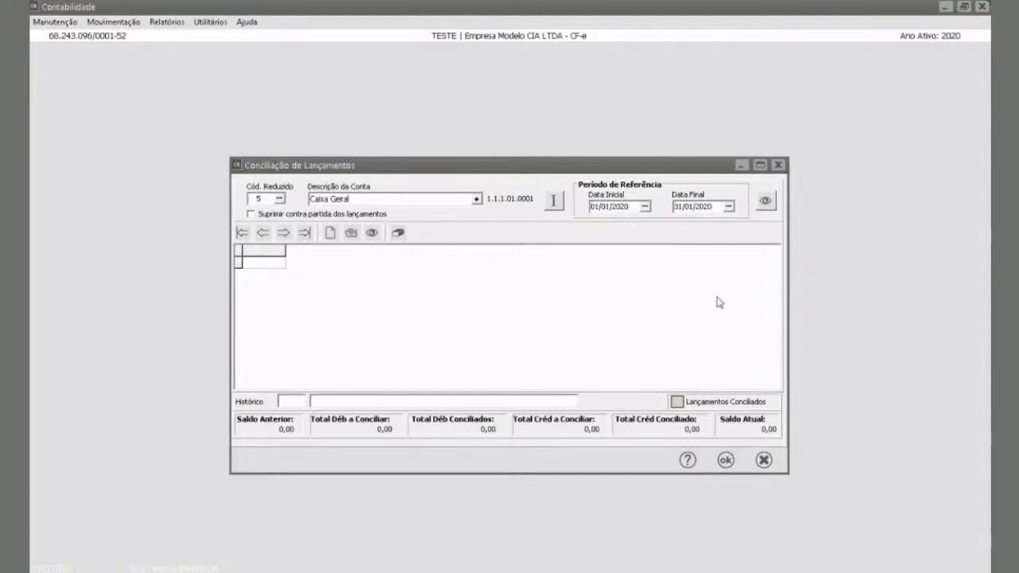
click(765, 204)
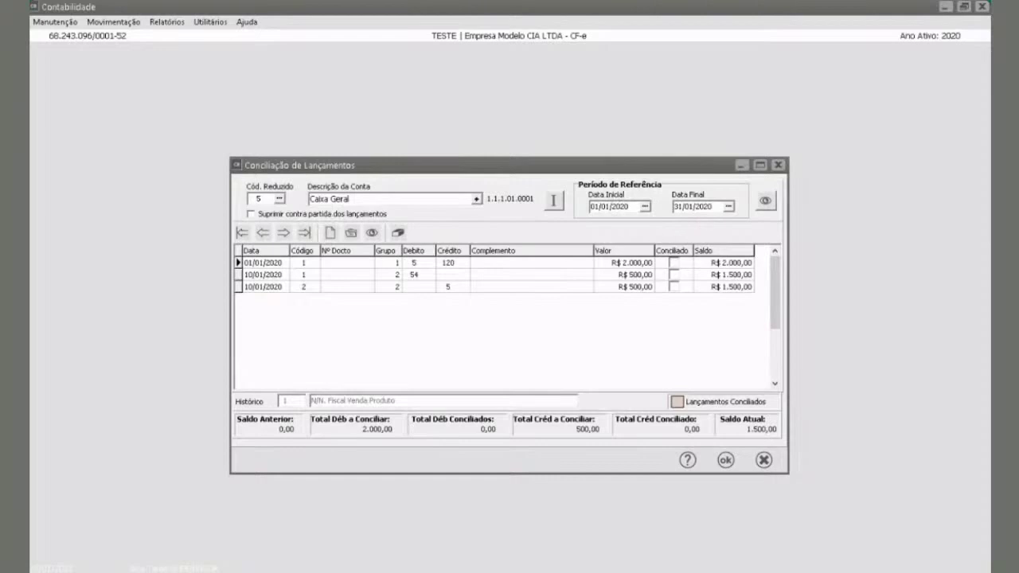
Step: View the details of the 01/01/2020 entry without changing it and mark that entry as Conciliado
double_click(362, 266)
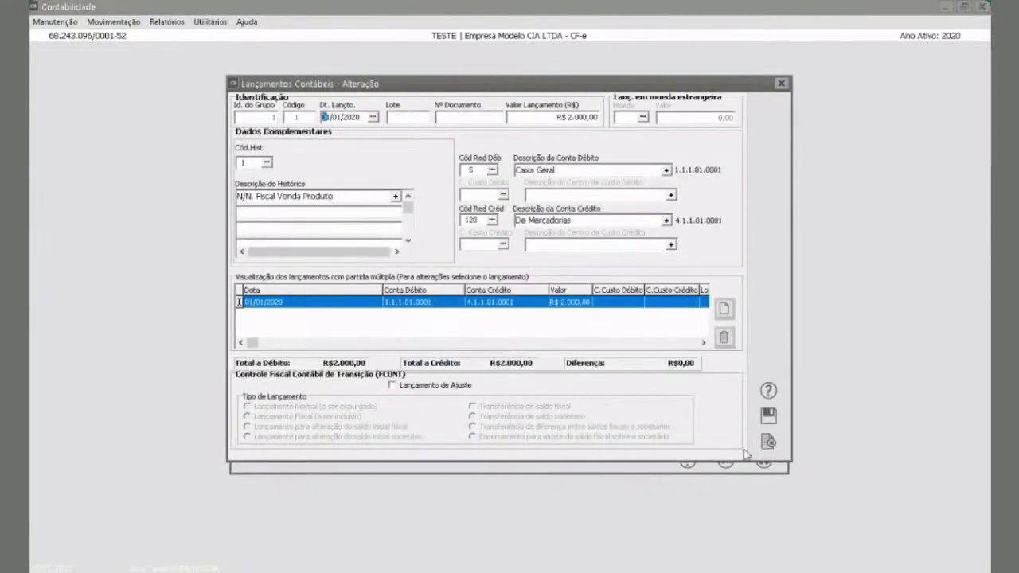
click(771, 443)
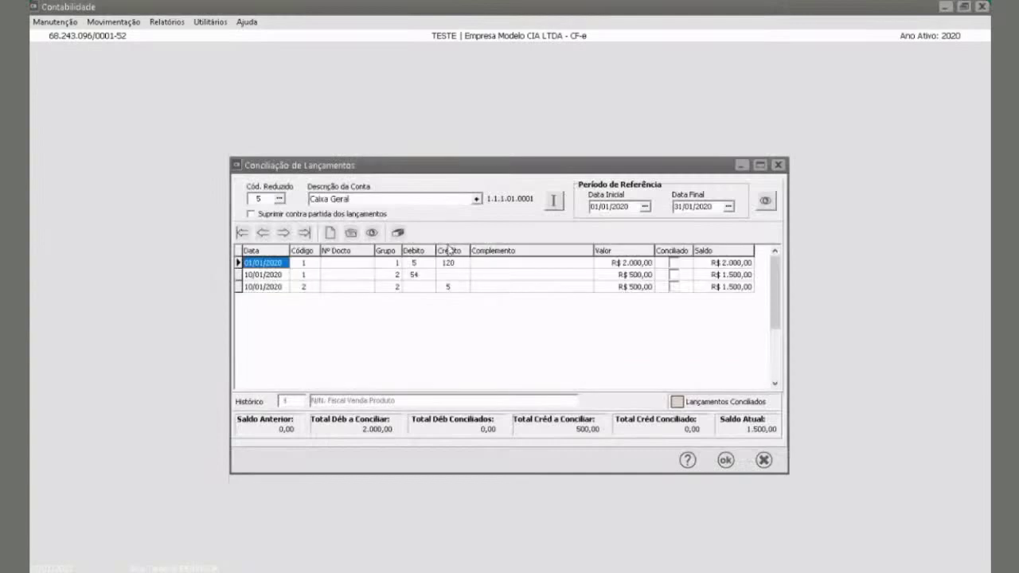
click(356, 238)
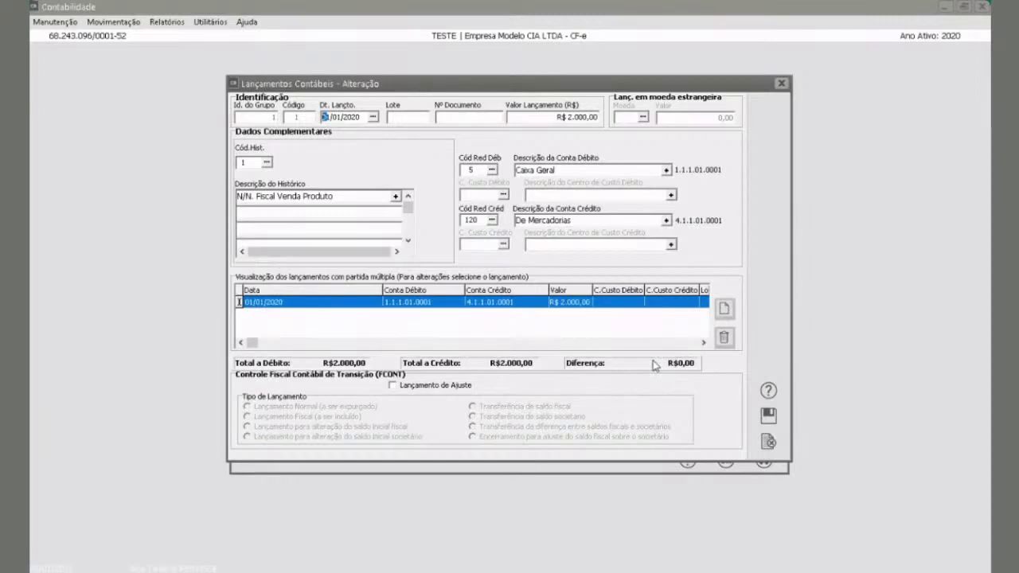
click(766, 443)
click(674, 263)
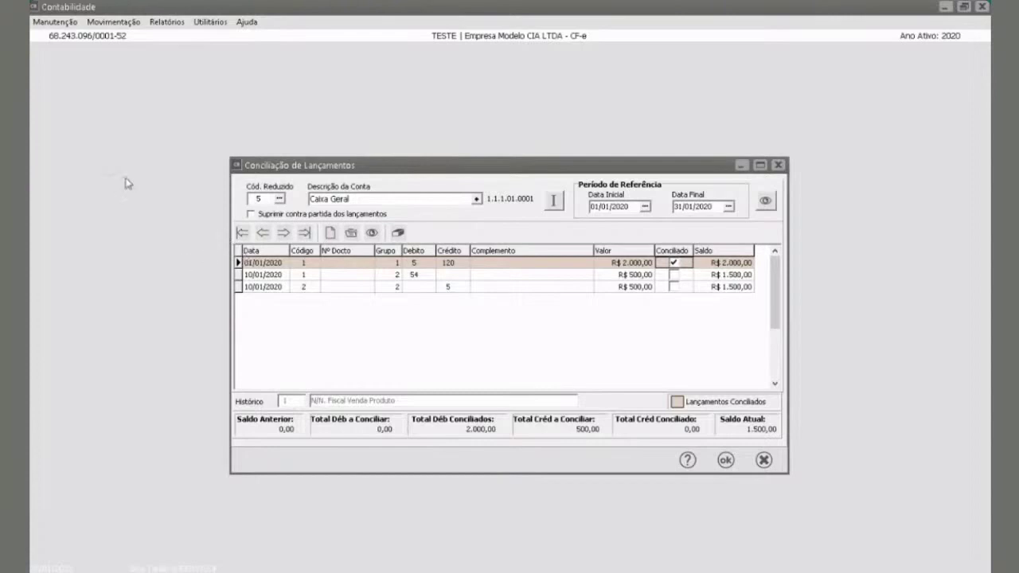
Step: Change the account being reconciled to Banco Siccop, chosen from the chart of accounts
click(279, 200)
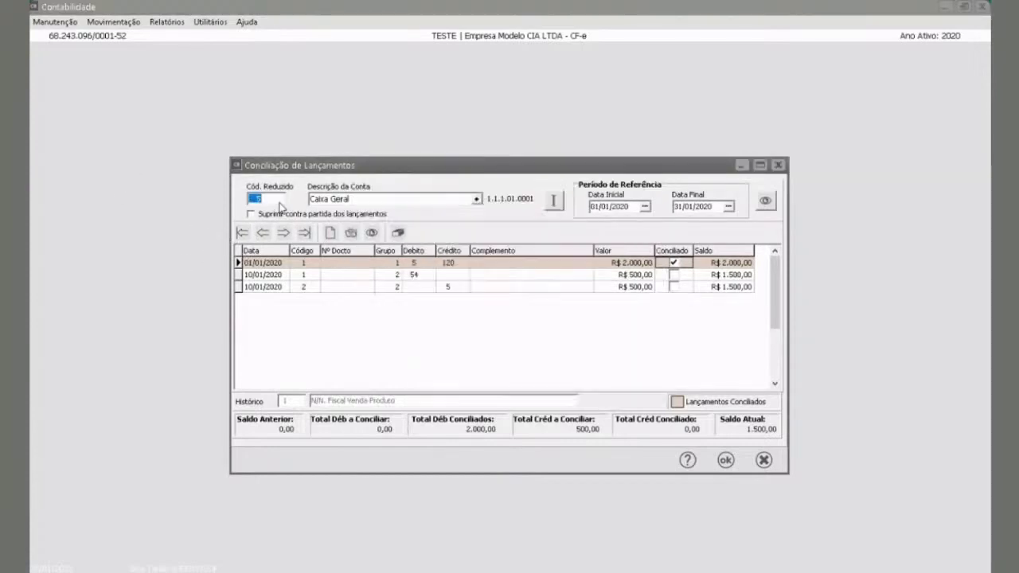
click(503, 283)
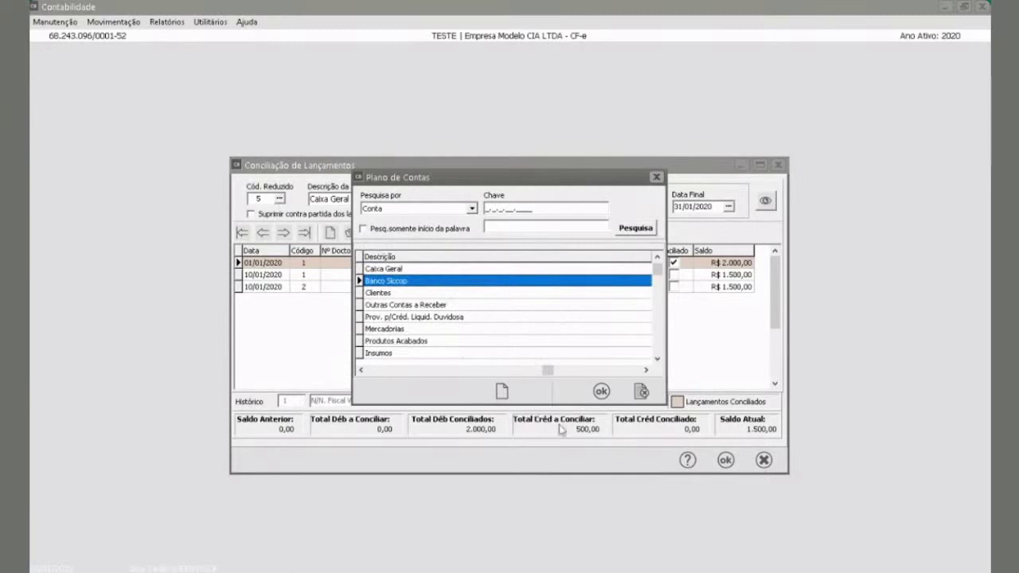
click(600, 391)
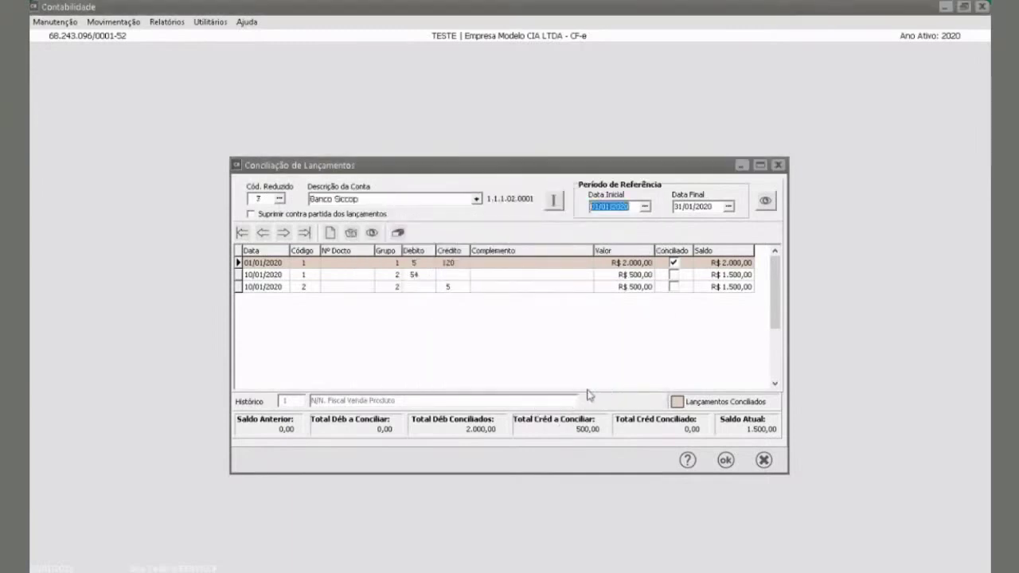
Step: Open the bank statement import and choose Siccob - Extrato.ofx from the Executáveis- Live folder as the source file
click(555, 203)
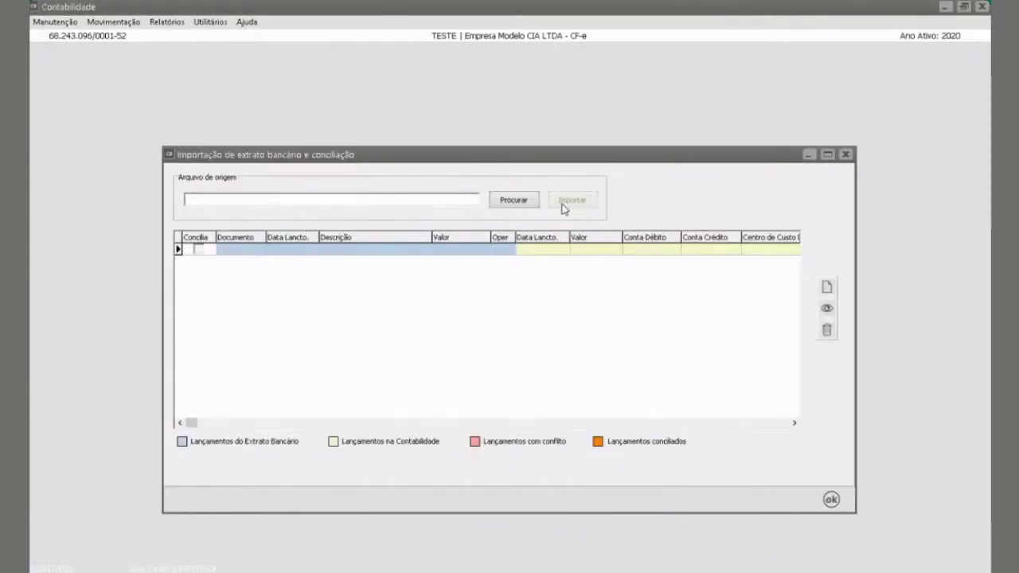
click(510, 202)
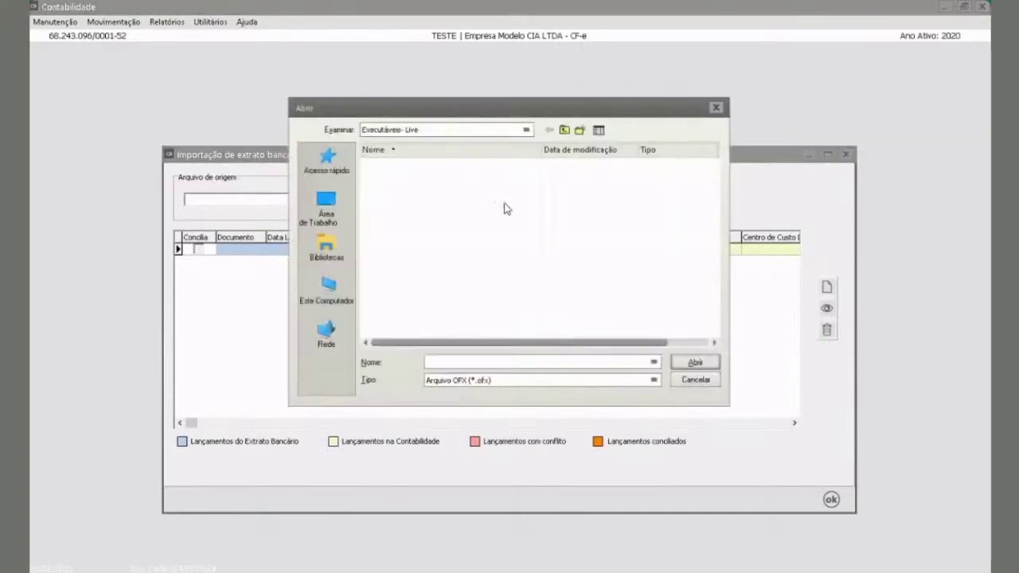
click(390, 268)
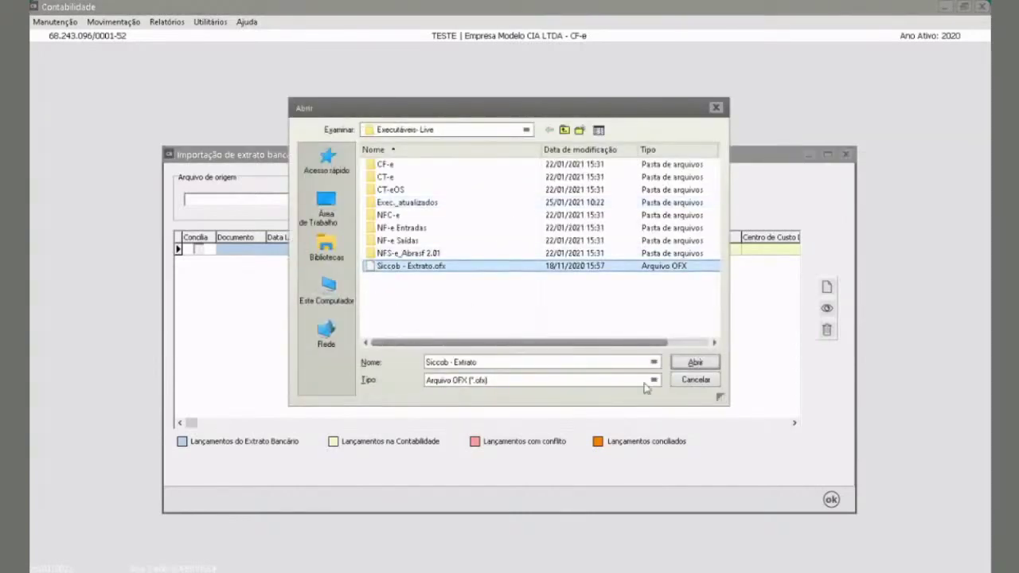
click(696, 362)
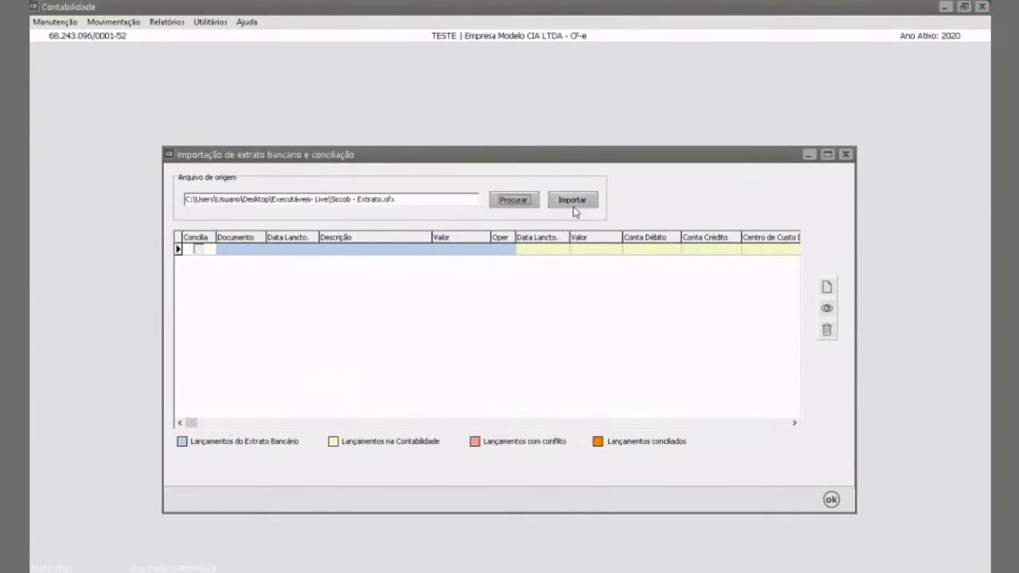
click(513, 200)
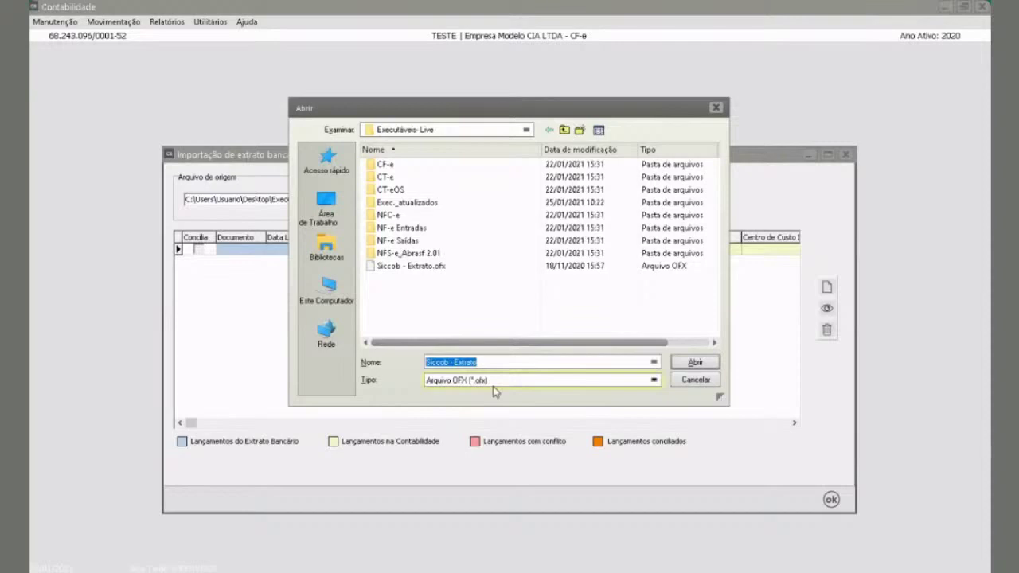
click(695, 362)
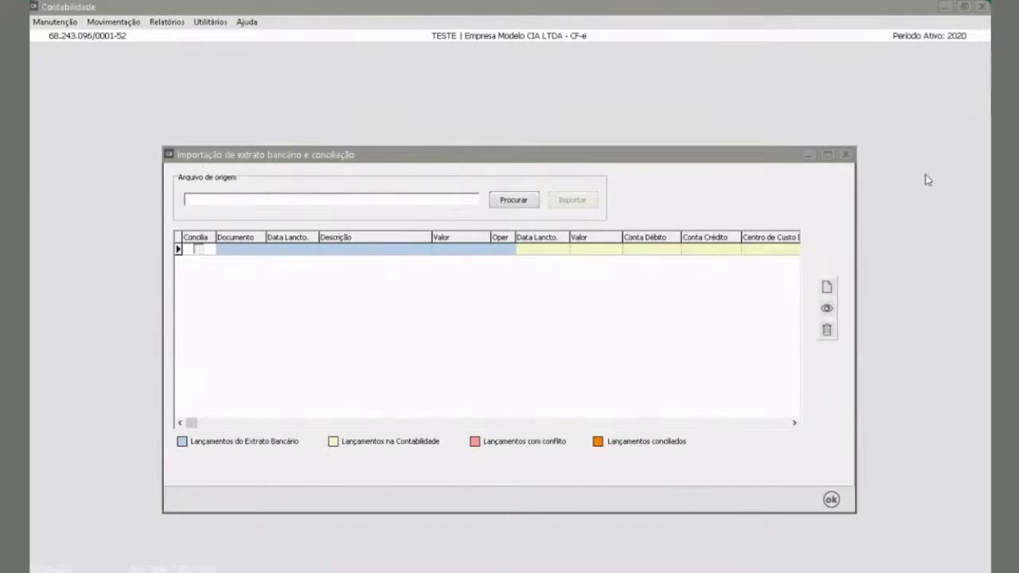
Step: Reopen the bank statement import for Banco Siccop and import the statement from Siccob - Extrato.ofx
click(845, 154)
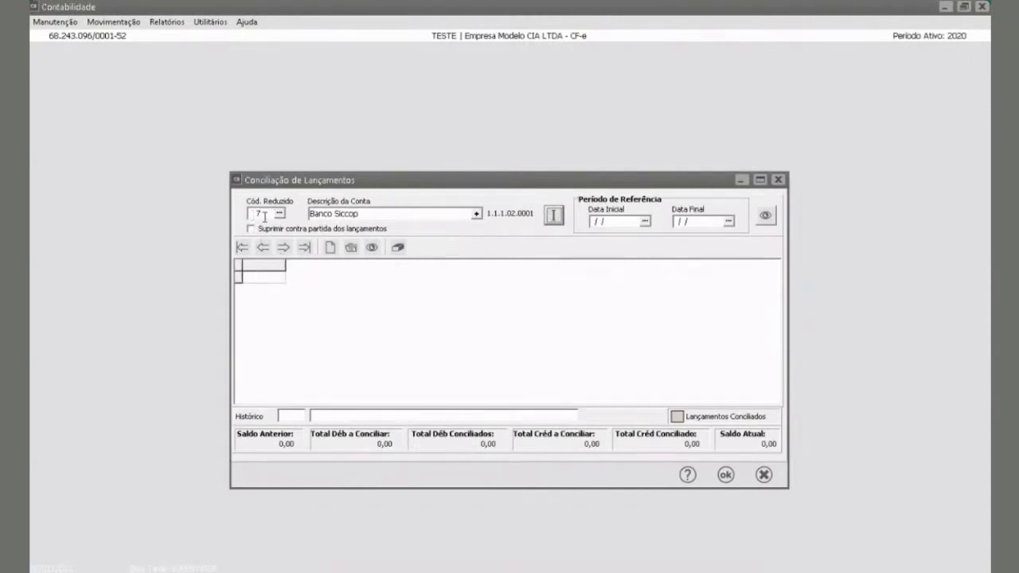
click(552, 216)
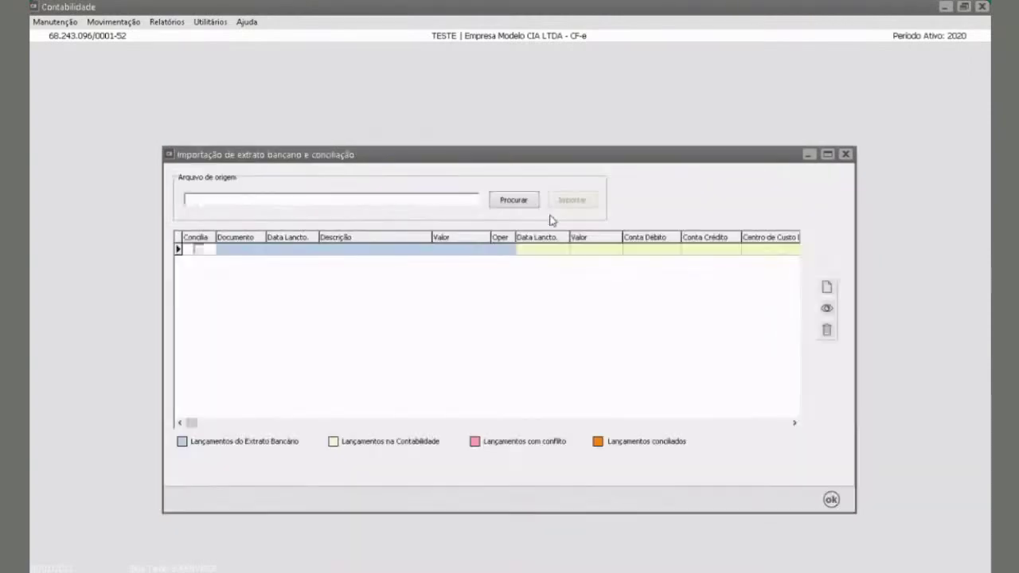
click(513, 203)
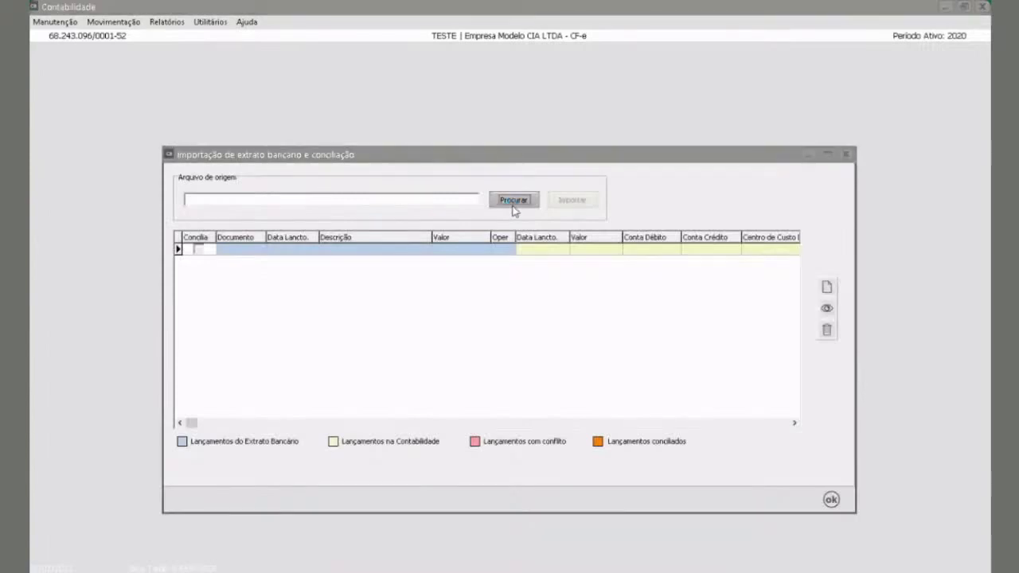
click(388, 269)
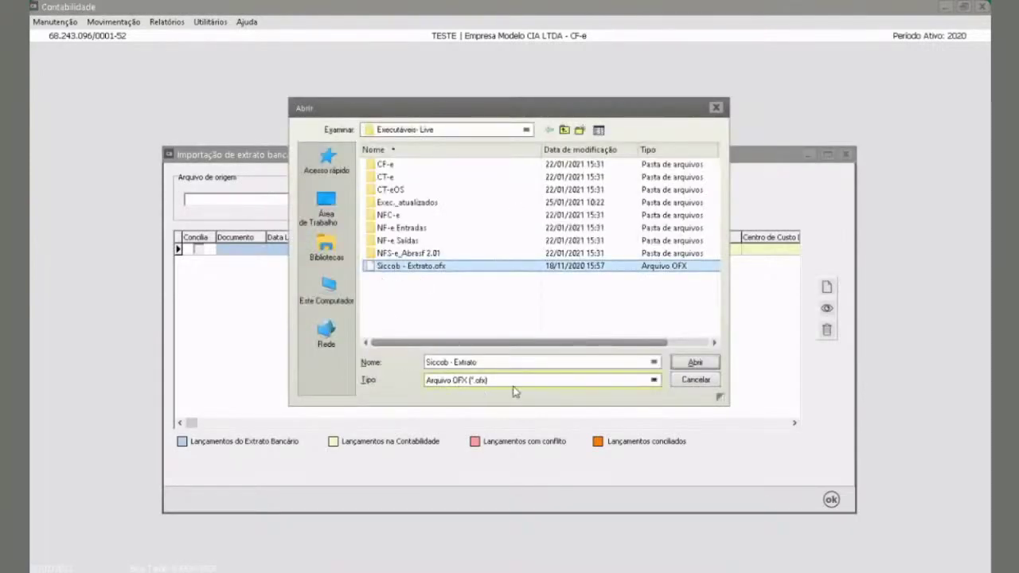
click(696, 363)
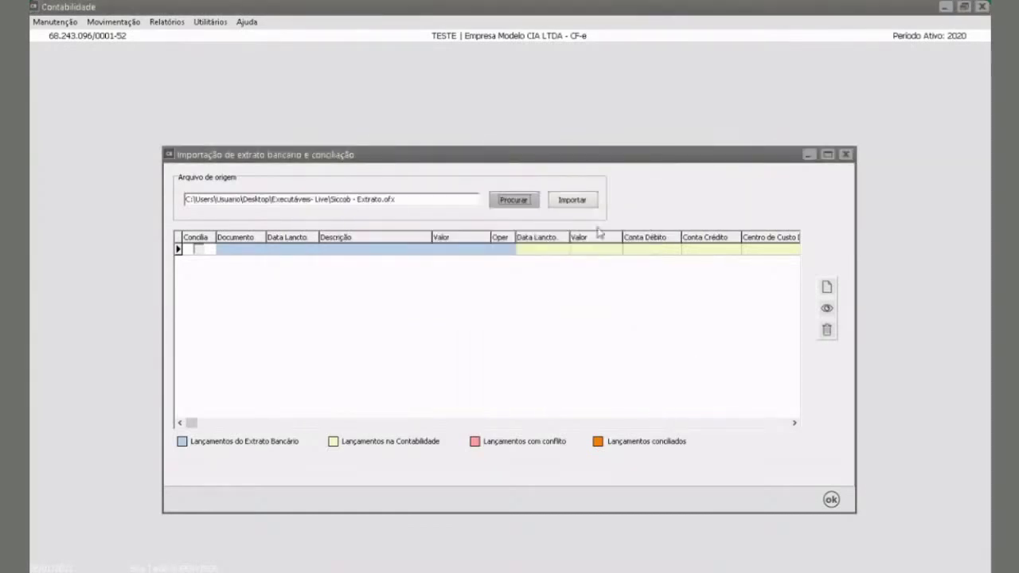
click(590, 201)
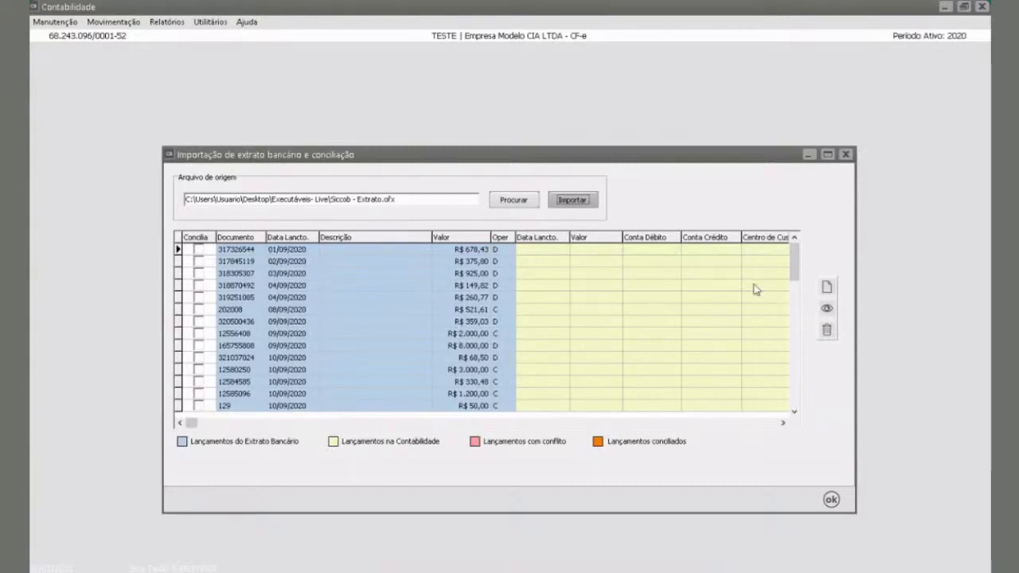
Step: Review the prefilled date, document number and value of a new entry for the 01/09/2020 statement line, and abandon it unsaved
click(828, 287)
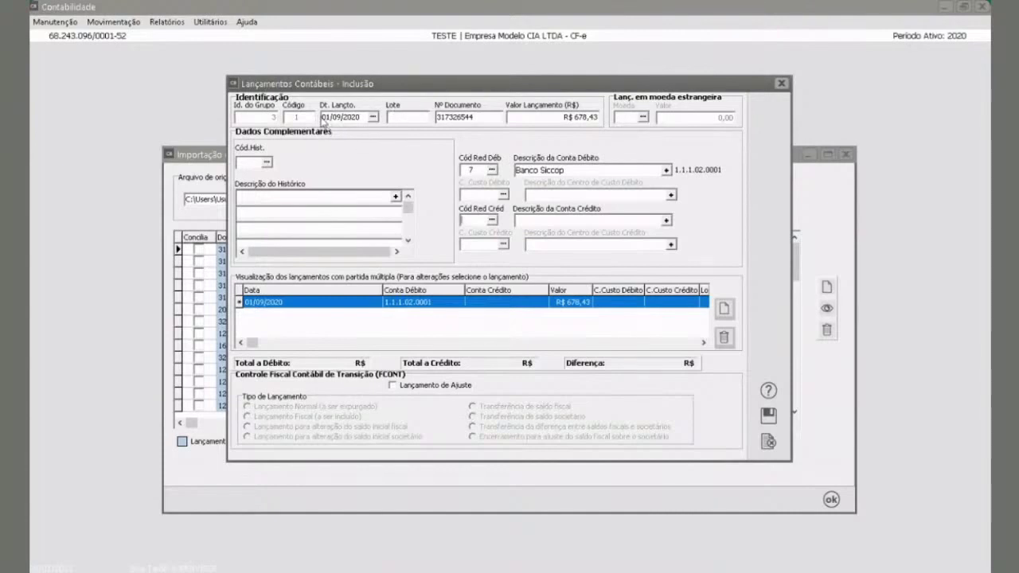
drag(323, 118, 351, 117)
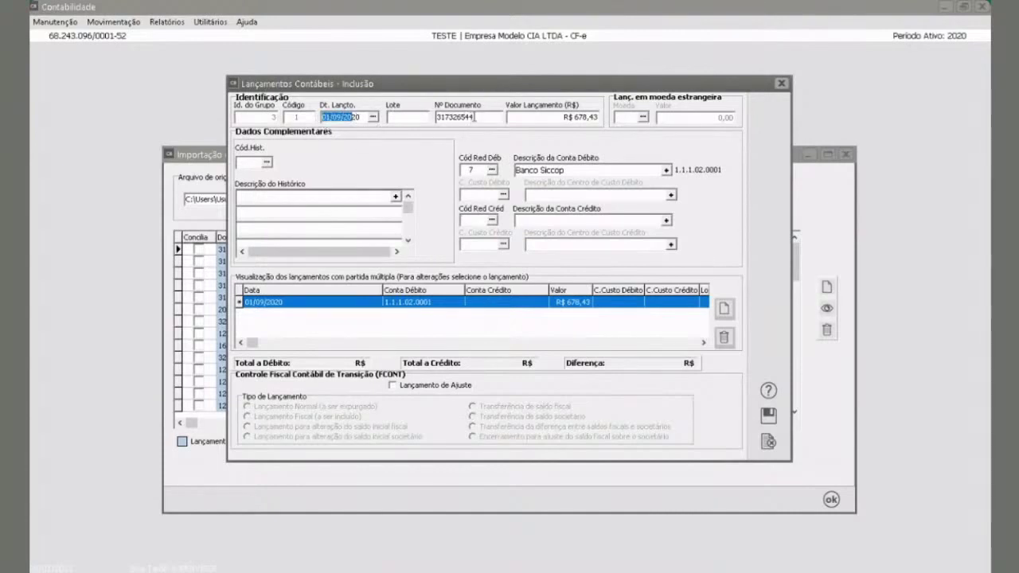
click(474, 117)
click(599, 117)
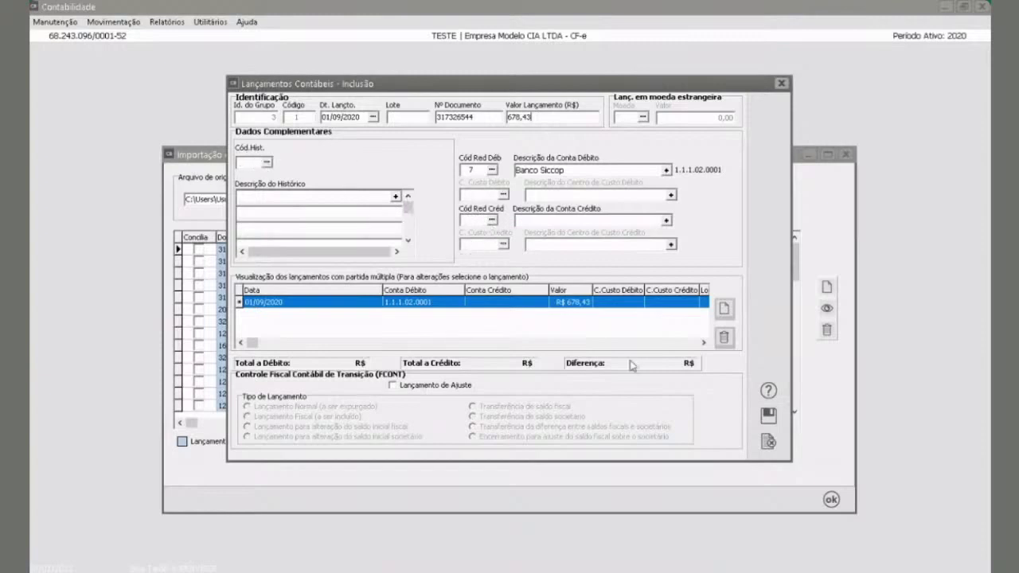
click(768, 441)
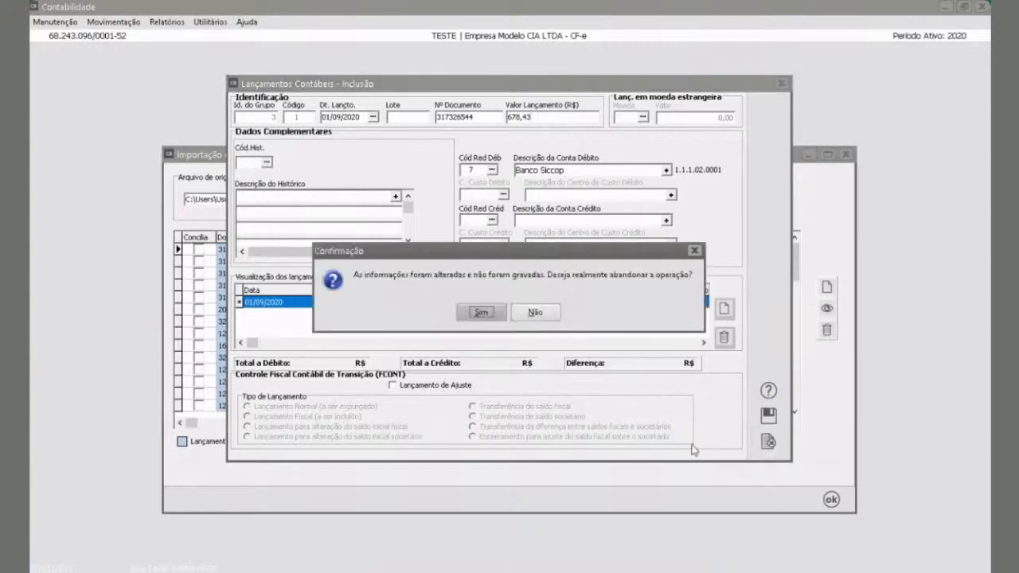
click(484, 314)
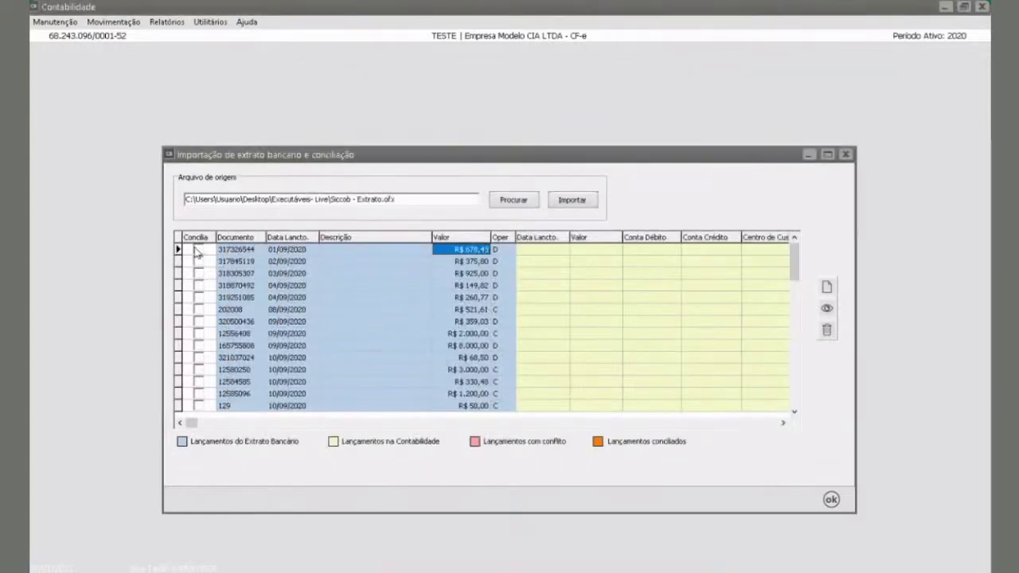
click(198, 251)
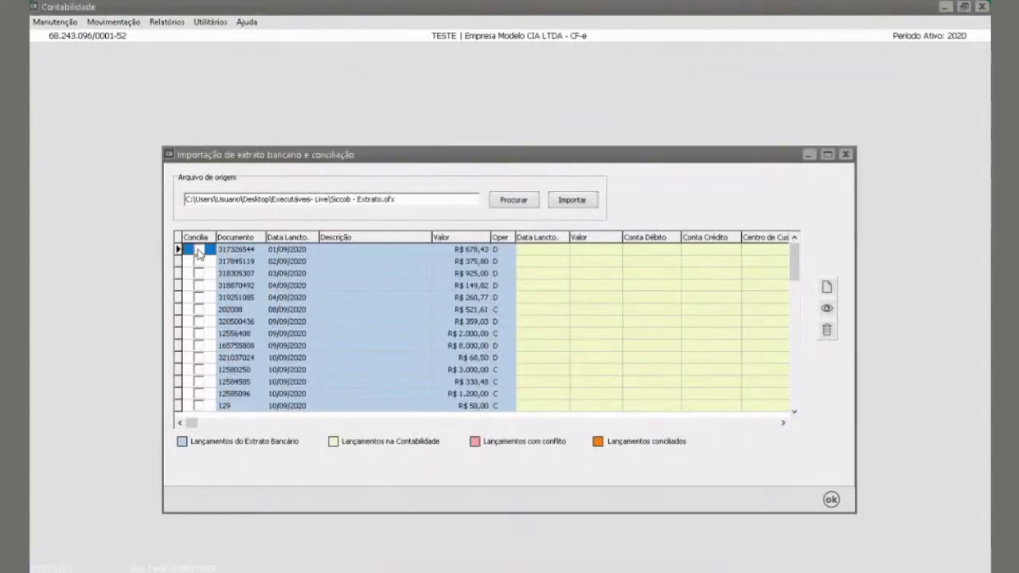
double_click(698, 271)
click(610, 384)
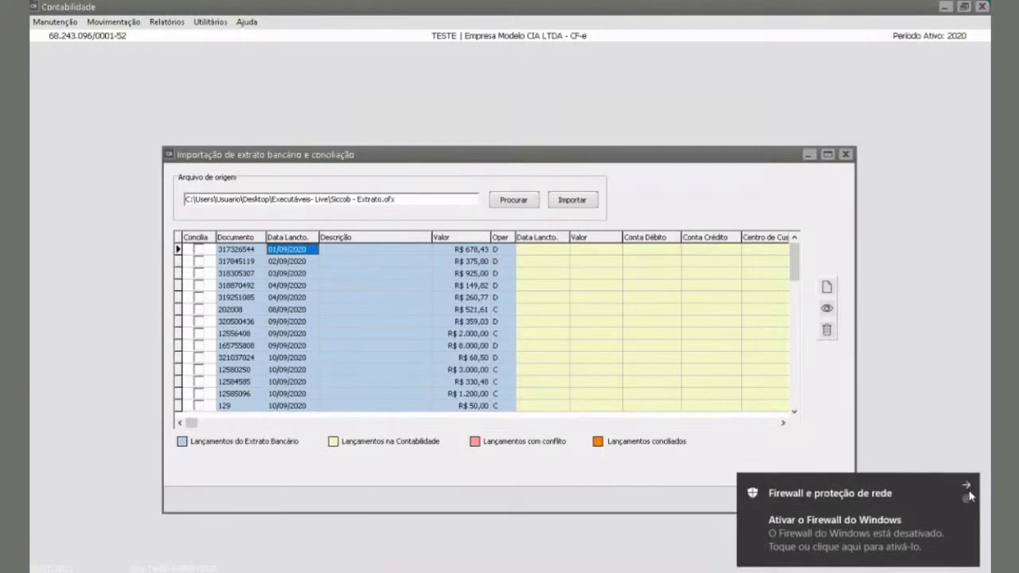
click(971, 487)
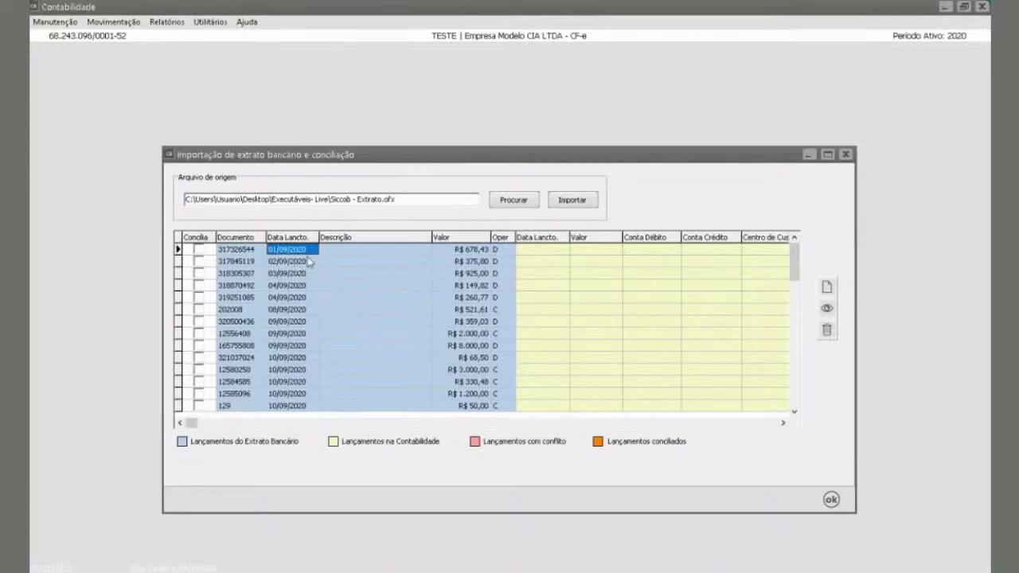
Step: Record an entry for the 01/09/2020 statement line with history code 1 and credit account 120, save it, and close the import and reconciliation
click(389, 251)
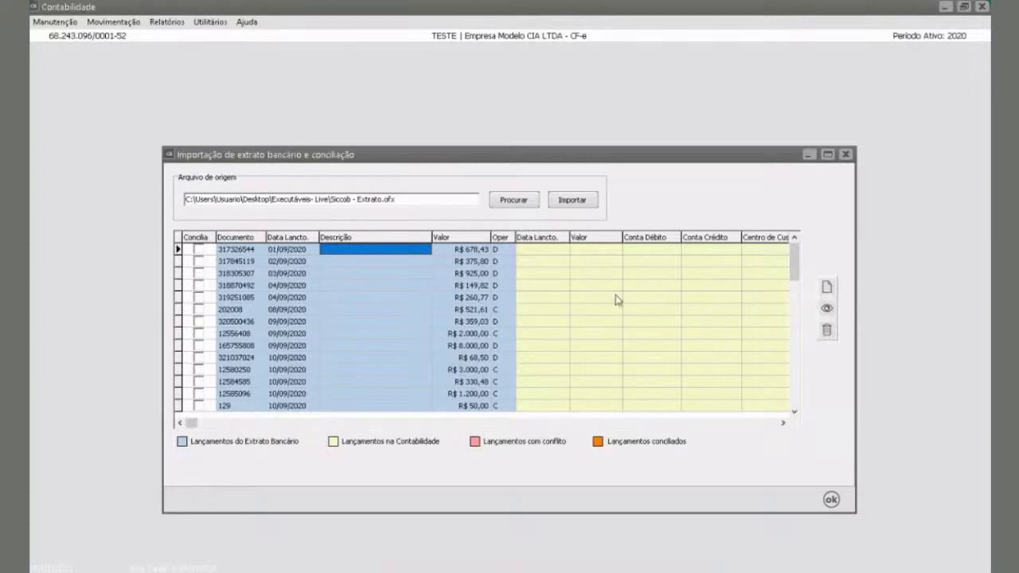
click(827, 288)
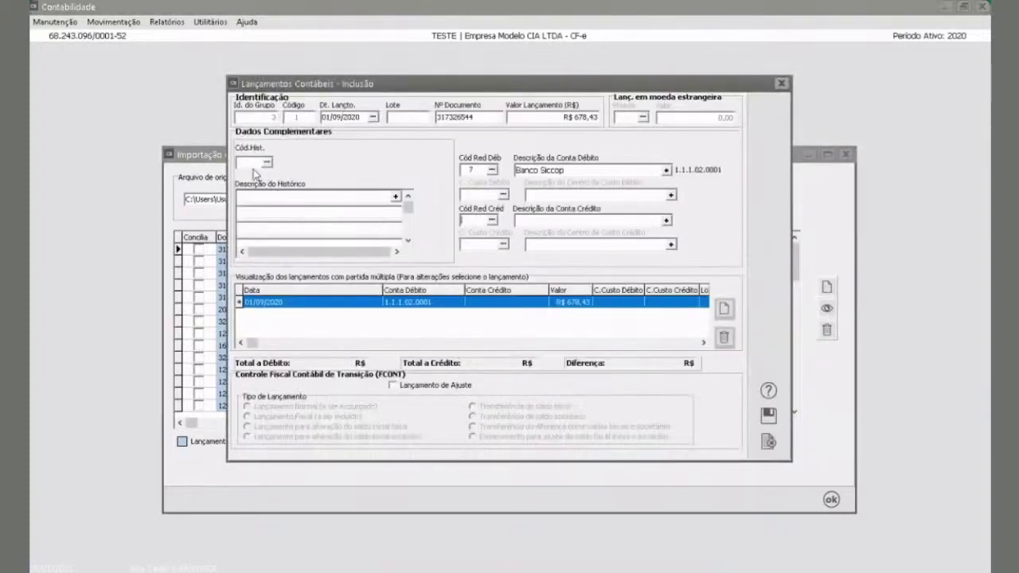
text(1)
key(Tab)
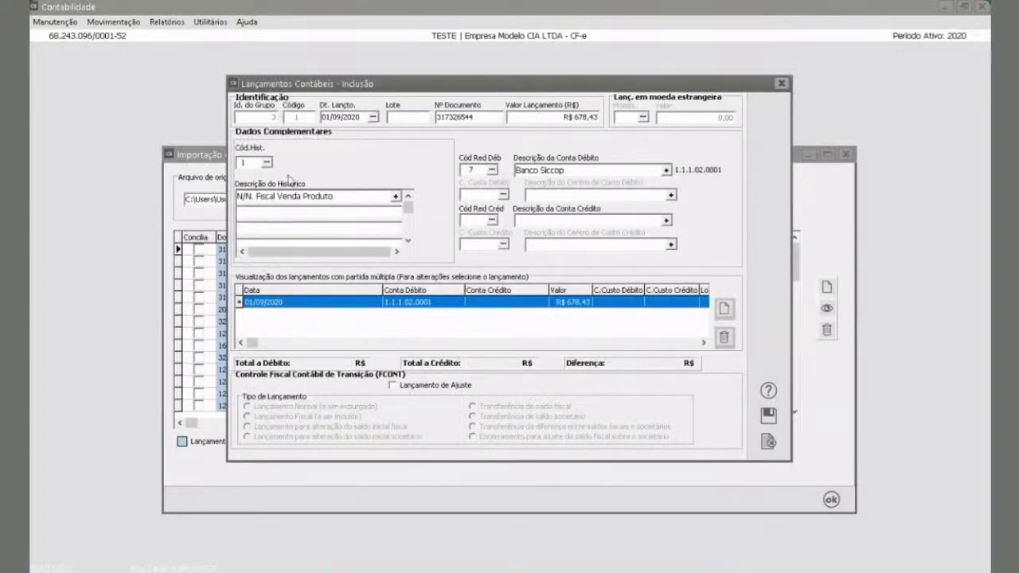
text(12)
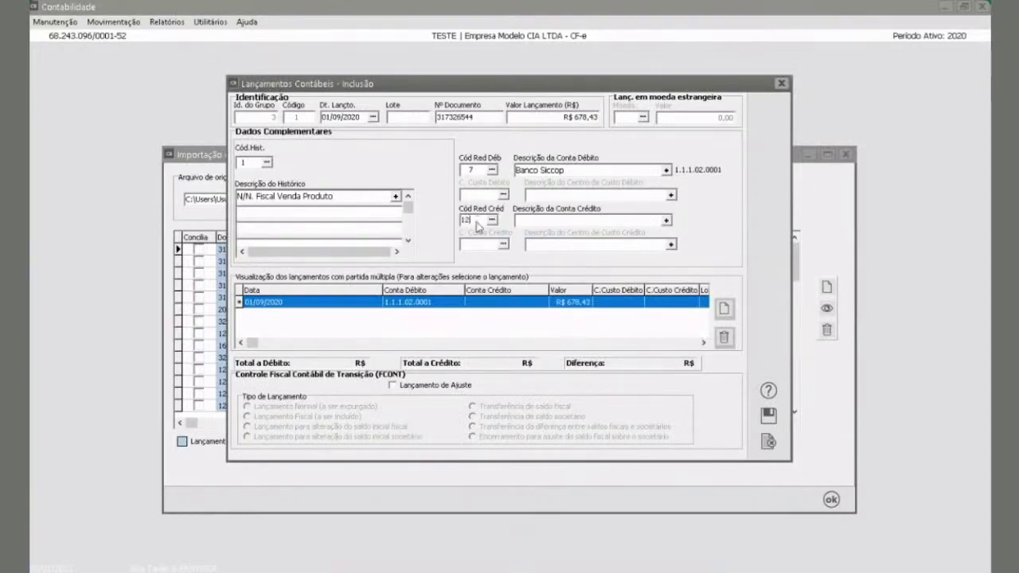
text(0)
key(Tab)
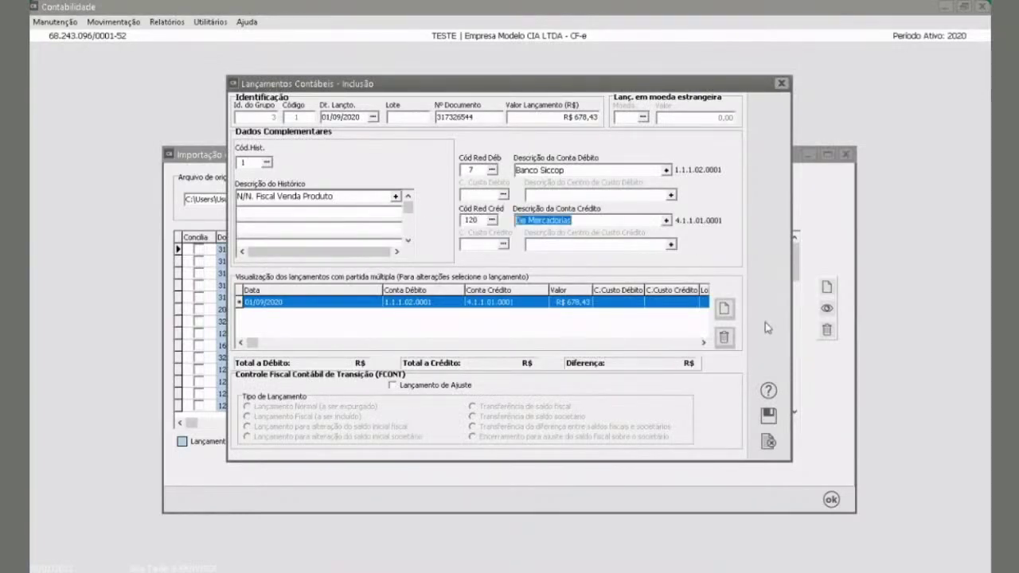
click(769, 415)
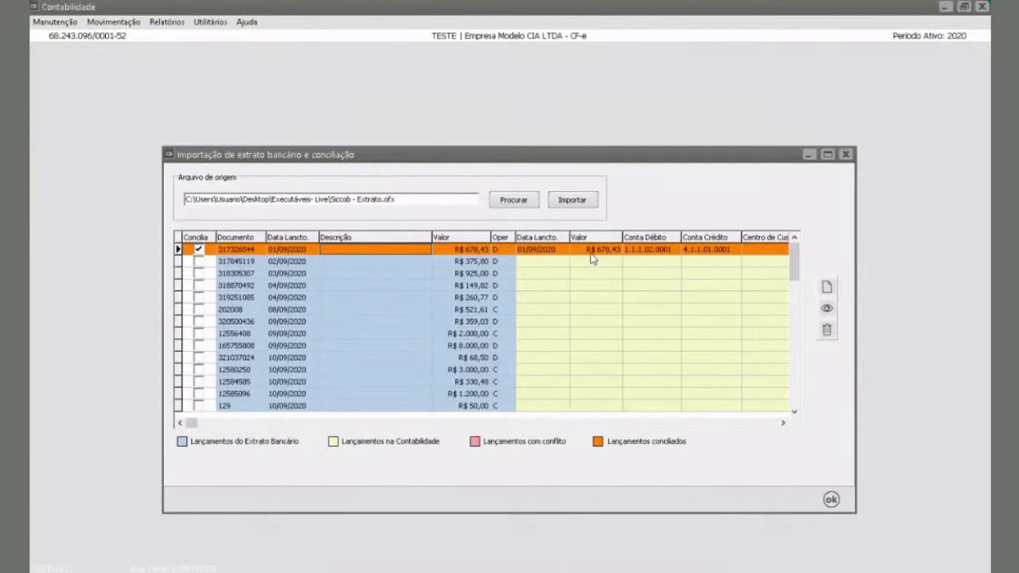
click(845, 155)
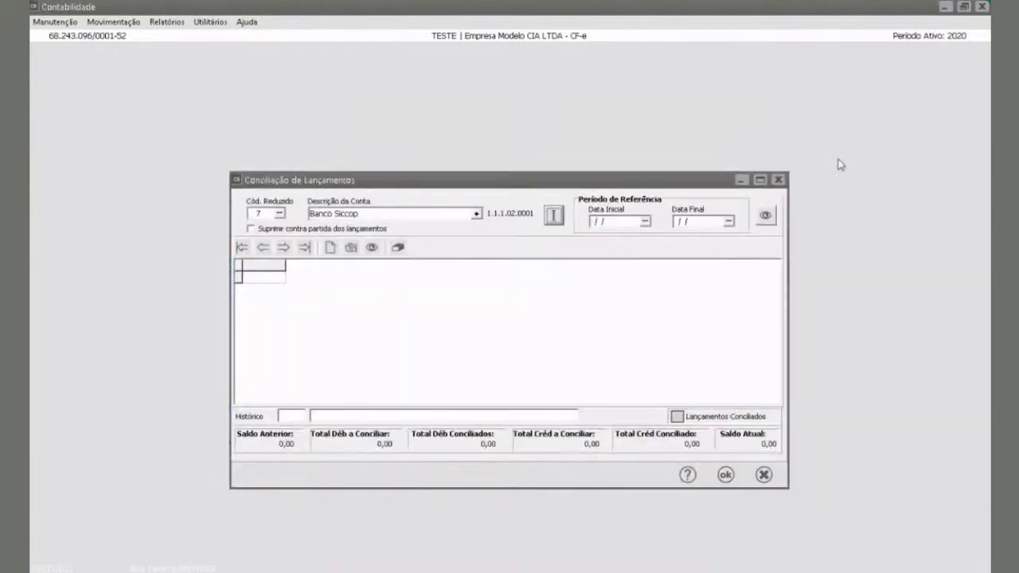
click(765, 477)
Step: Open the Zeramento de Receita/Despesa routine and set the entry date to 31/12/2020 and the lot to ENCER
click(113, 21)
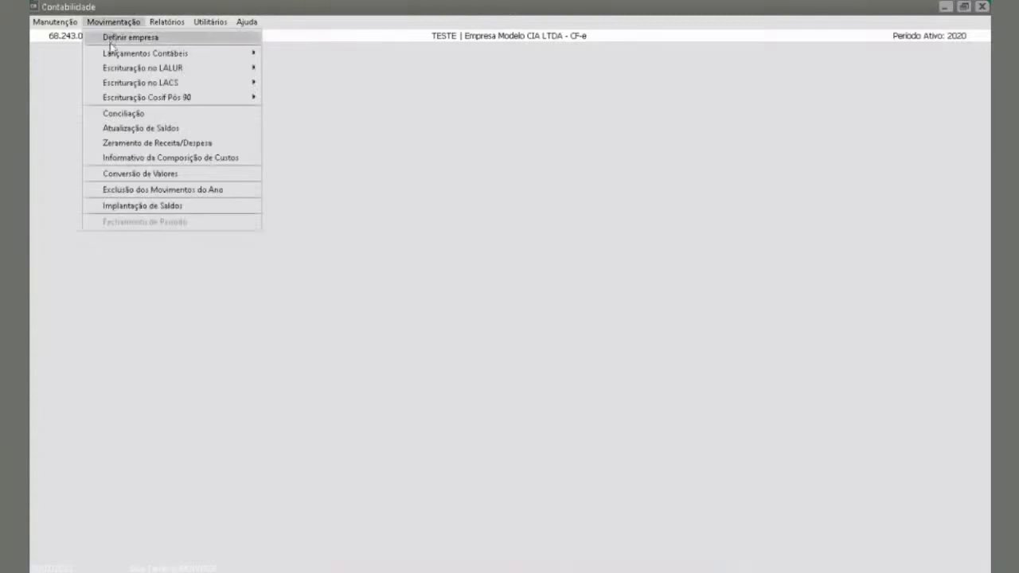
click(146, 145)
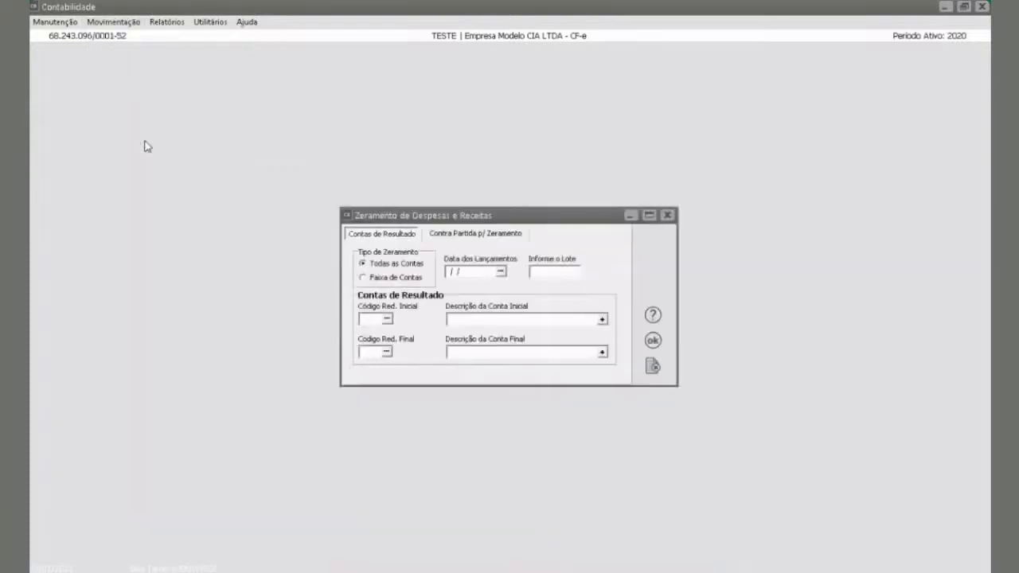
click(483, 277)
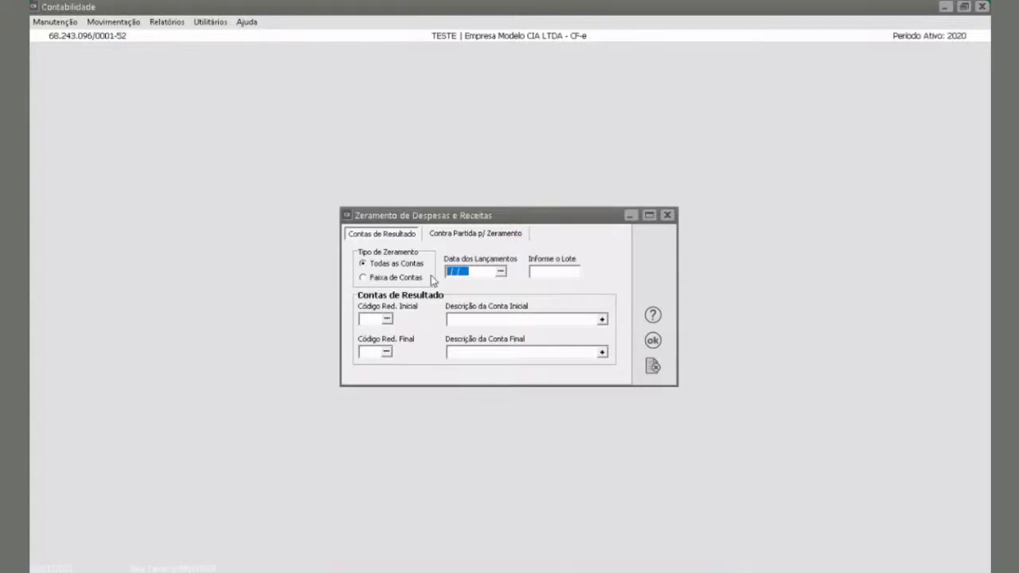
text(31122)
click(538, 273)
text(ENI)
text(ER)
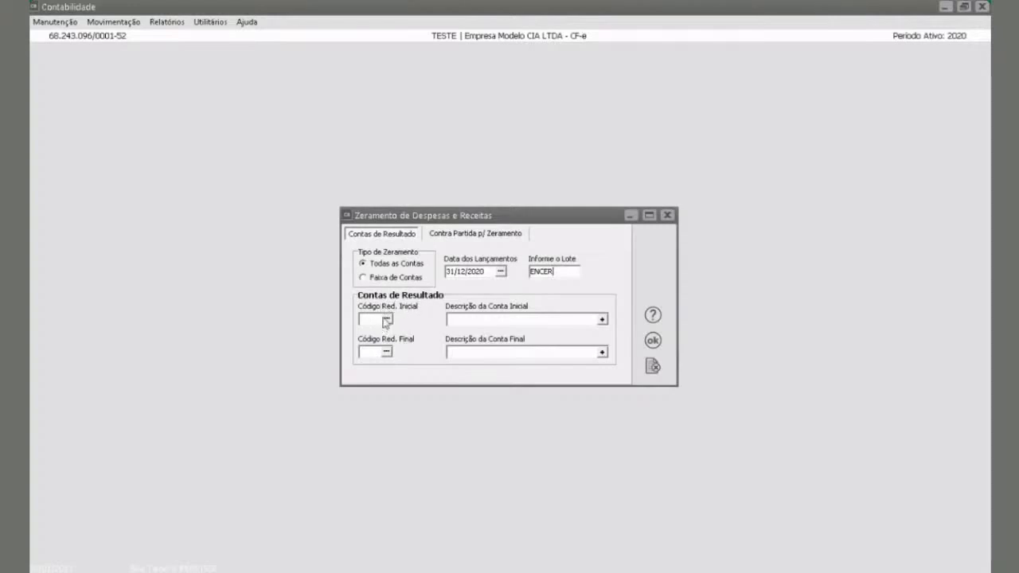
Step: Set the closing counterpart account to Lucro/Preju. Acum. Exerc.Atual, searching the chart of accounts by account 2.3
click(472, 237)
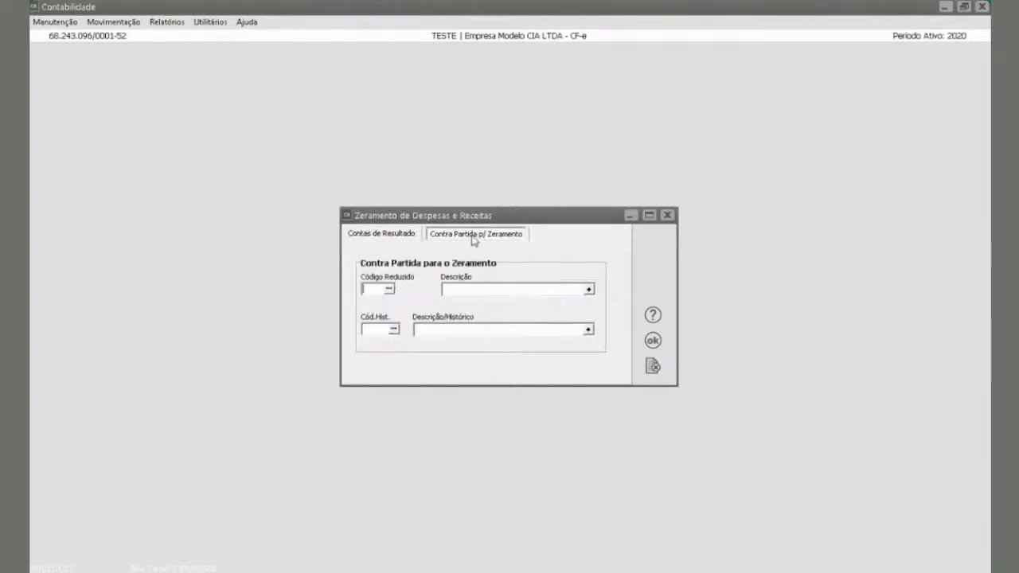
click(390, 290)
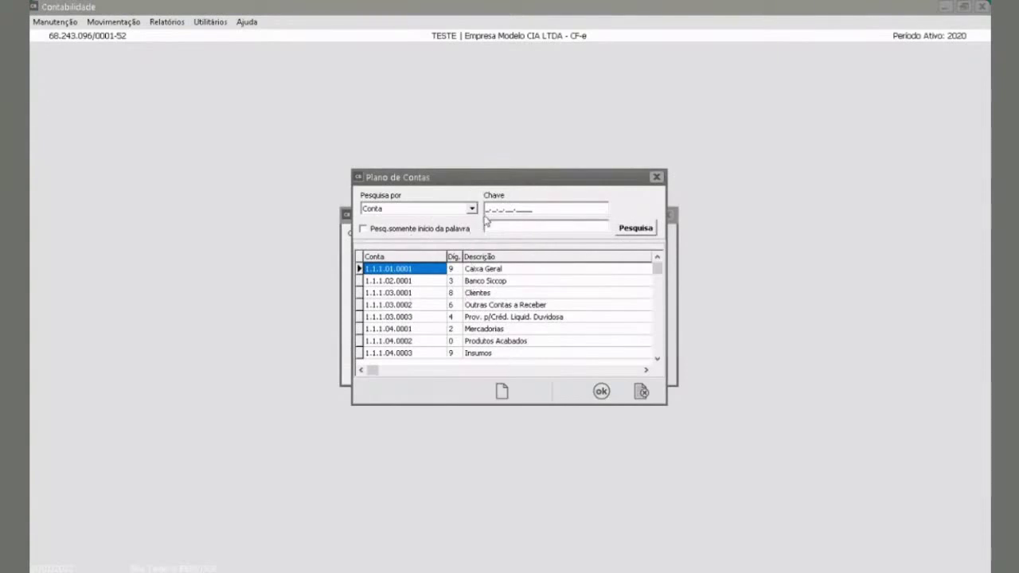
click(487, 209)
text(23)
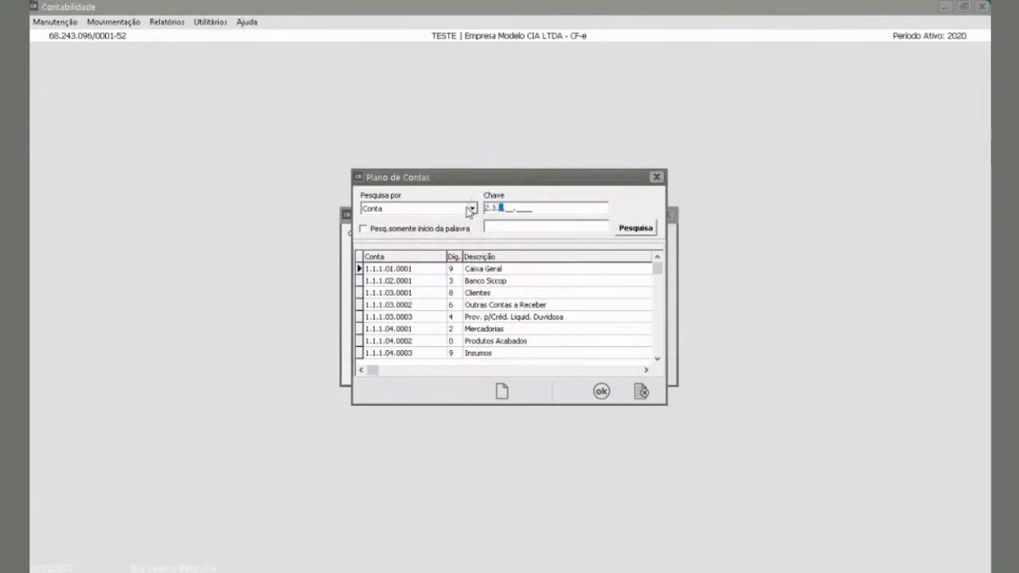
click(643, 231)
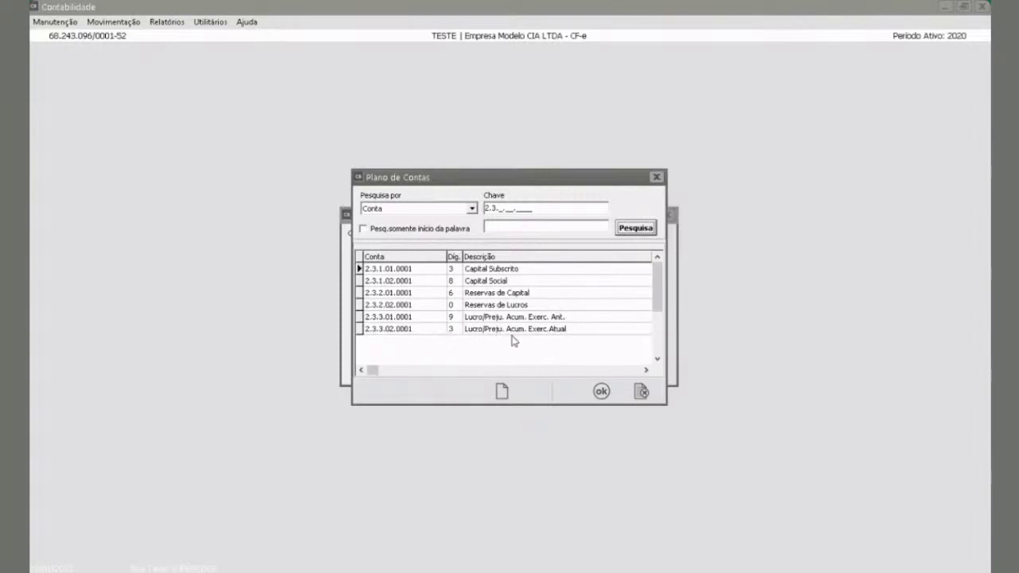
click(559, 329)
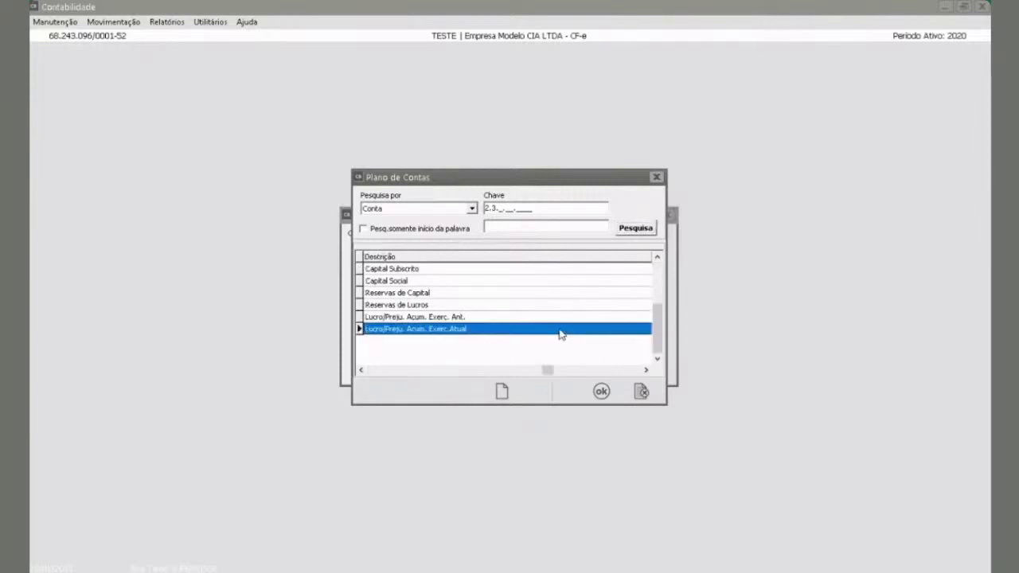
click(602, 390)
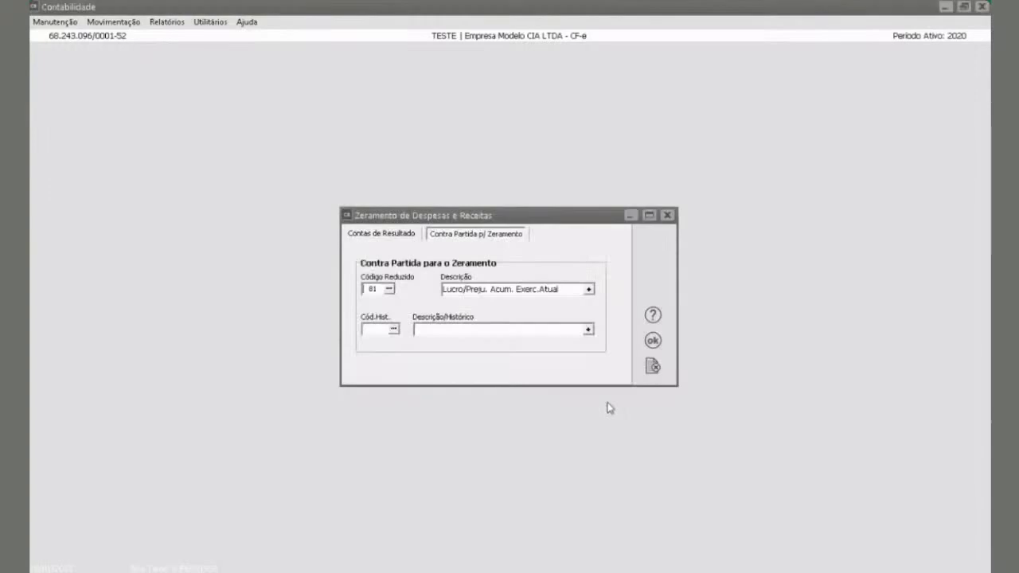
Step: Set the counterpart's history to code 92, Apuração Resultado Exercicio, chosen from the history list
click(394, 329)
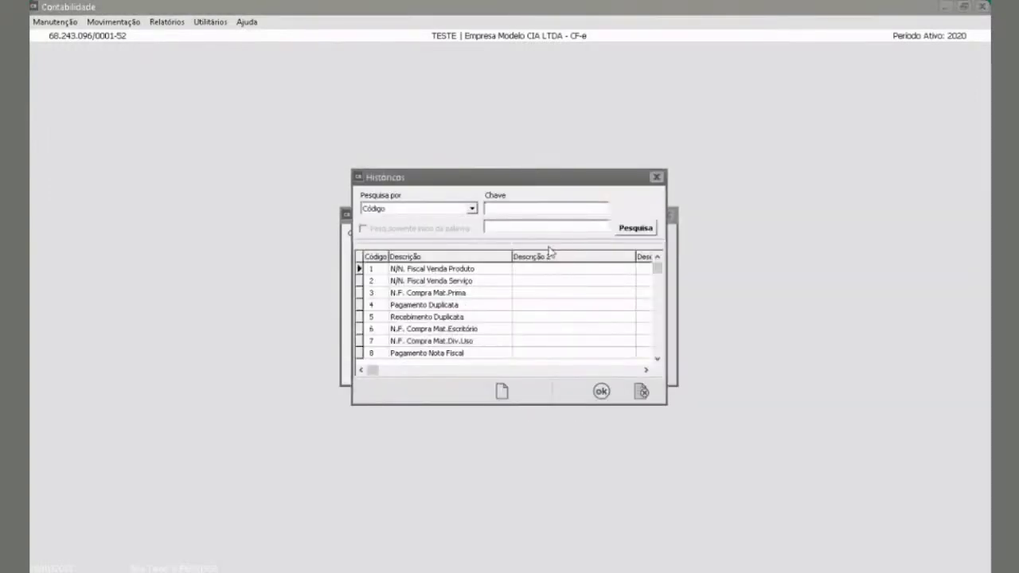
click(492, 210)
text(90)
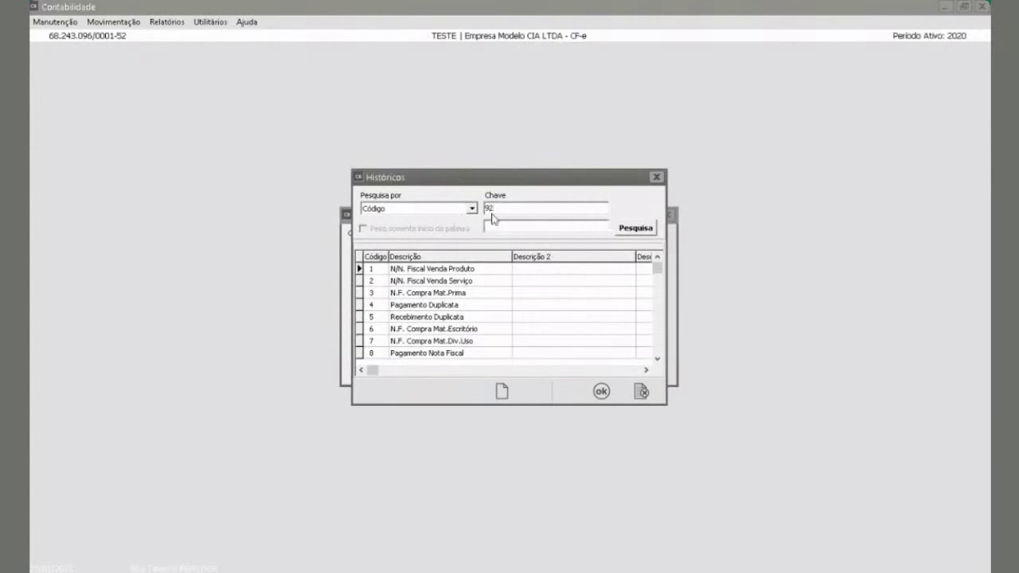
click(637, 228)
click(462, 270)
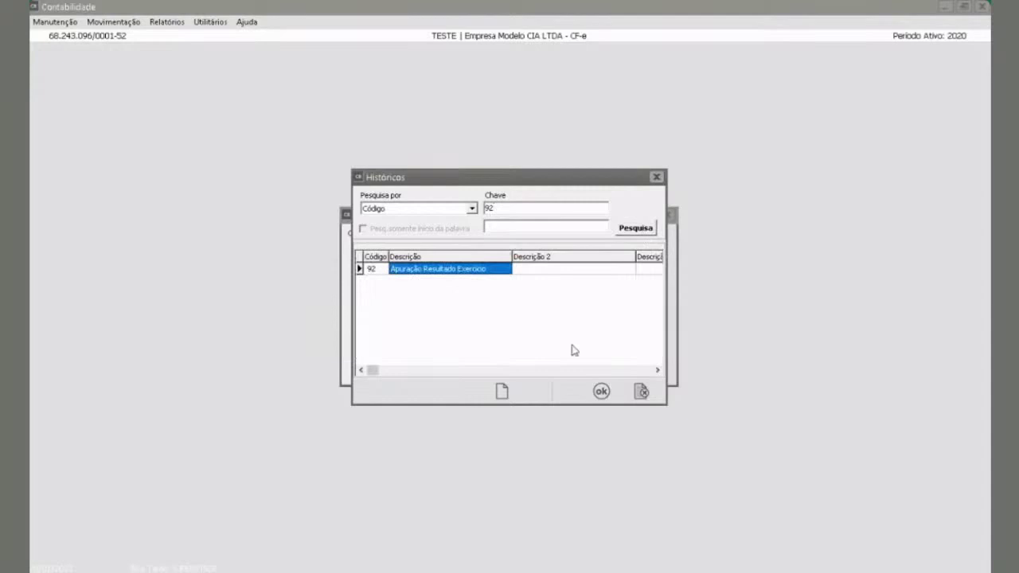
click(601, 390)
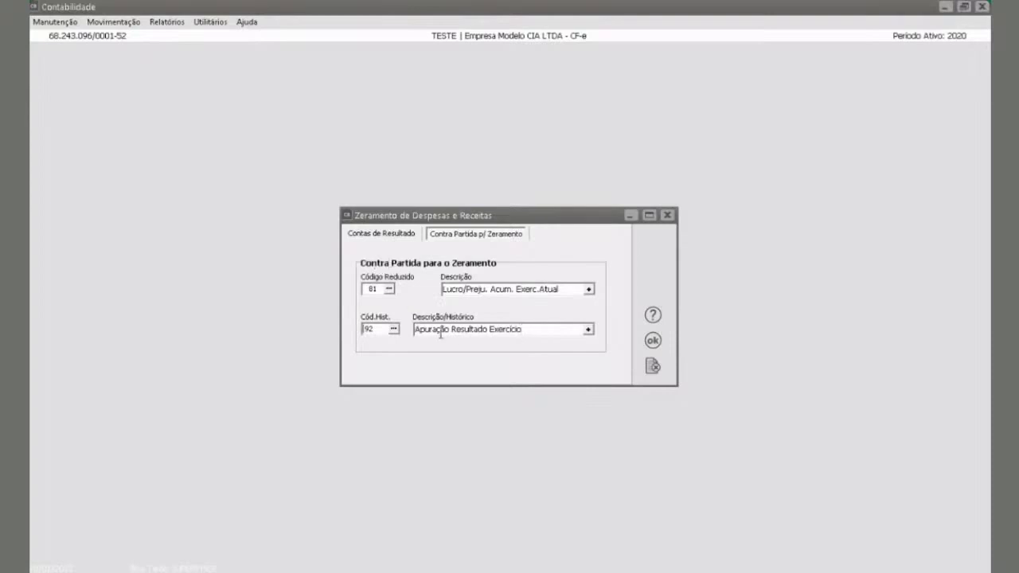
Step: Run the zeroing of expenses and revenues and accept the follow-up update of the accounts
click(641, 341)
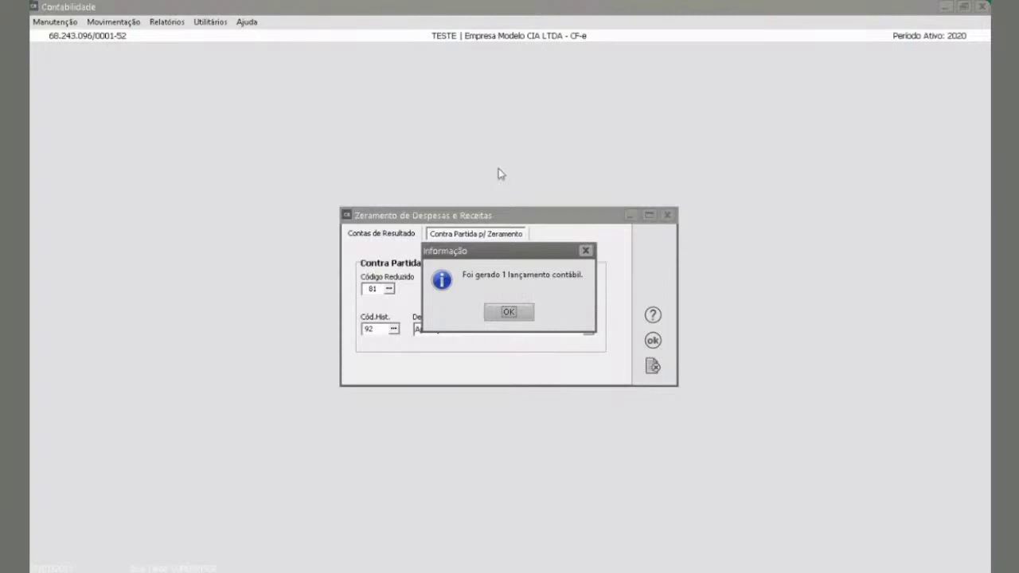
click(510, 312)
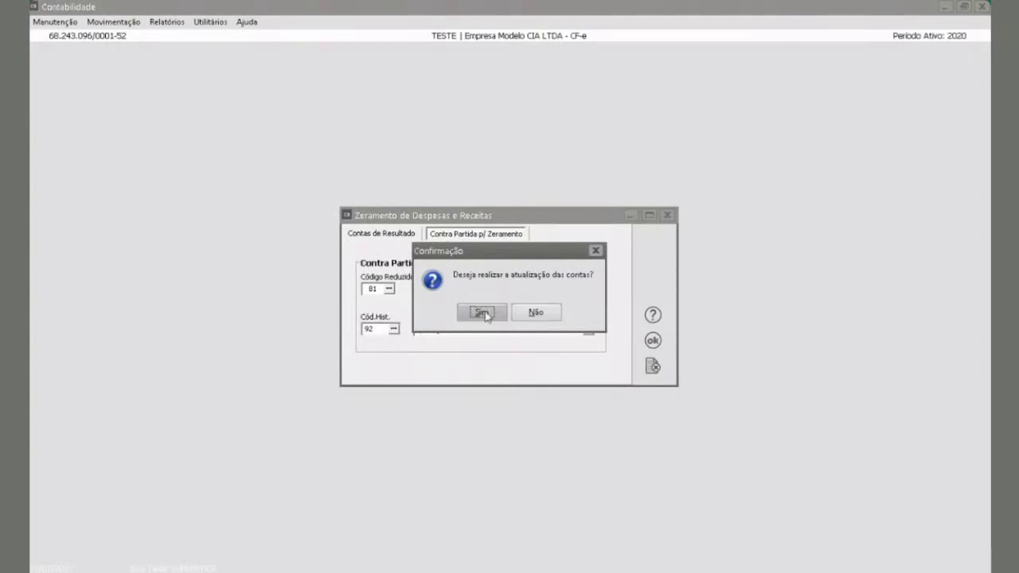
click(484, 313)
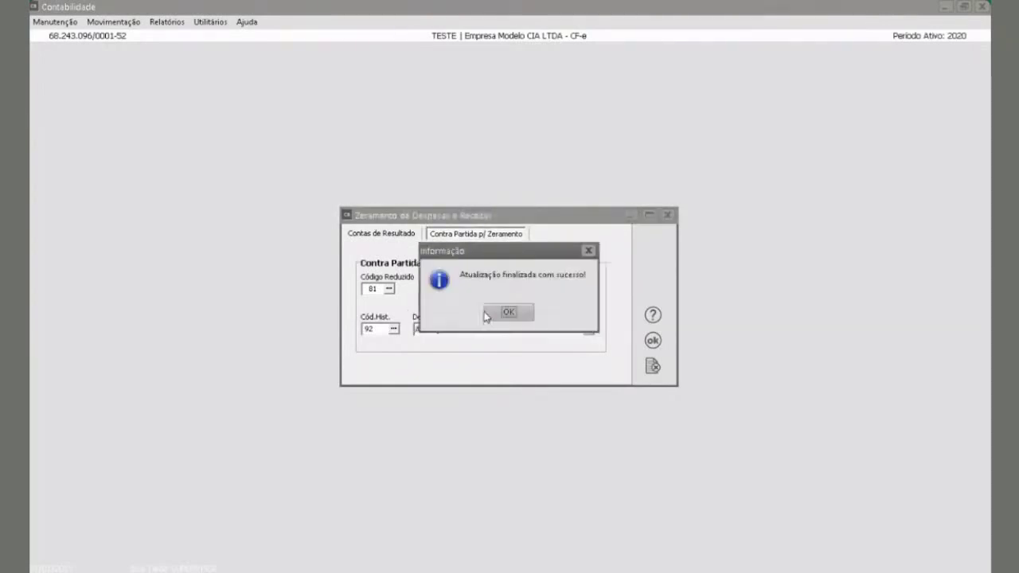
click(500, 315)
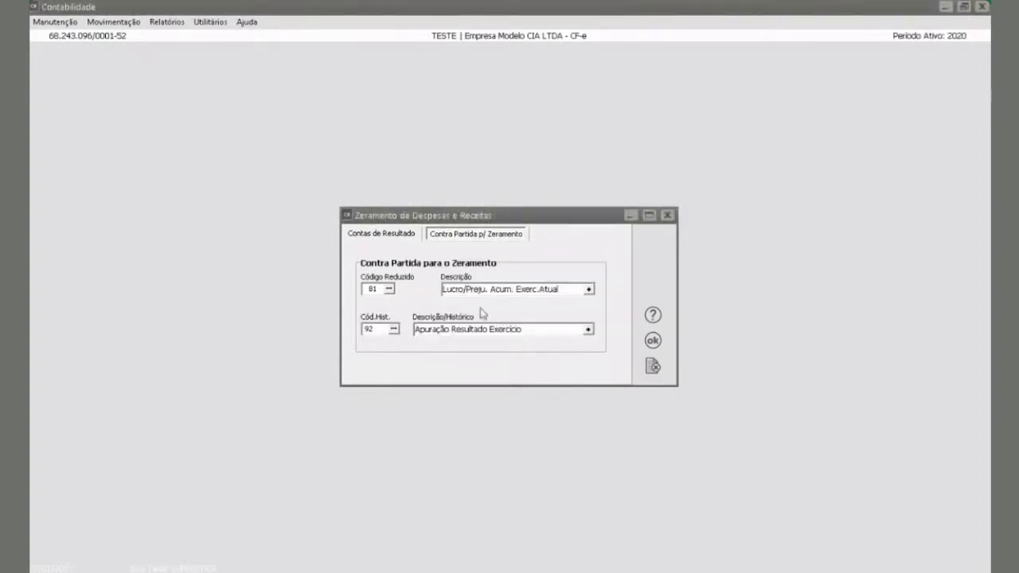
Step: Run Atualização de Saldos from Jan to Dez for all accounts, including the zeramento de despesa/receita entry
click(113, 22)
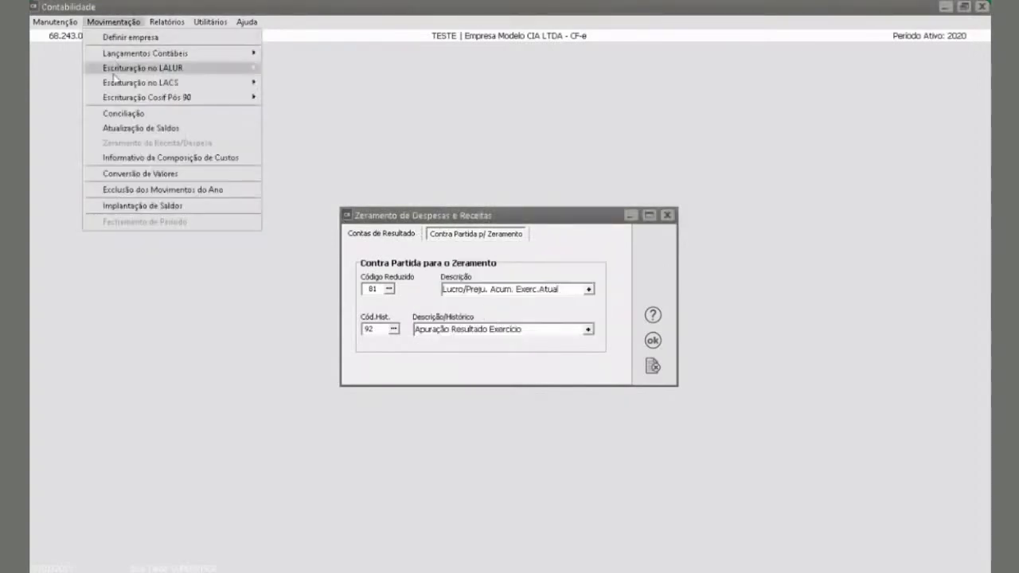
click(137, 130)
drag(448, 230, 437, 403)
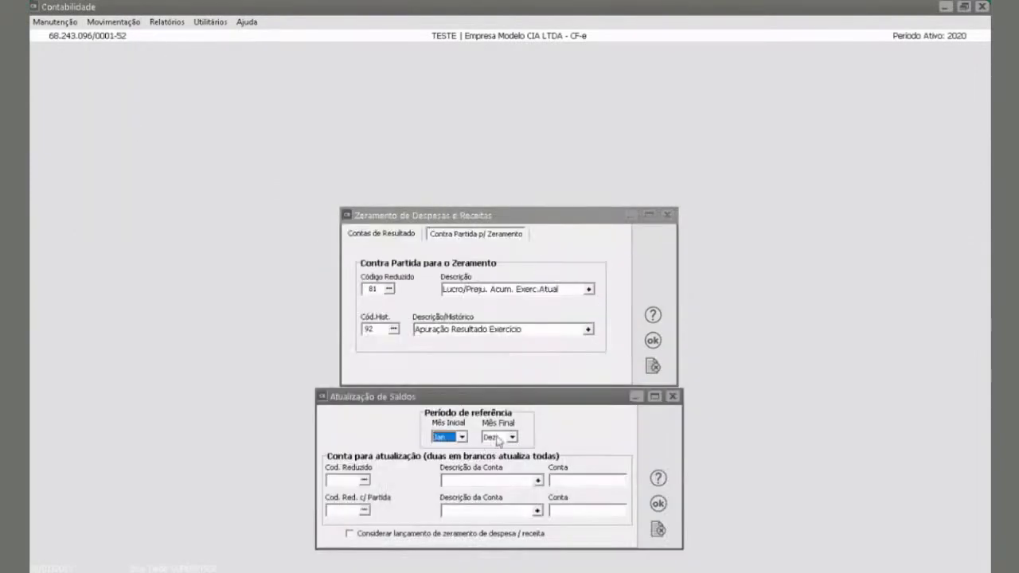
click(350, 535)
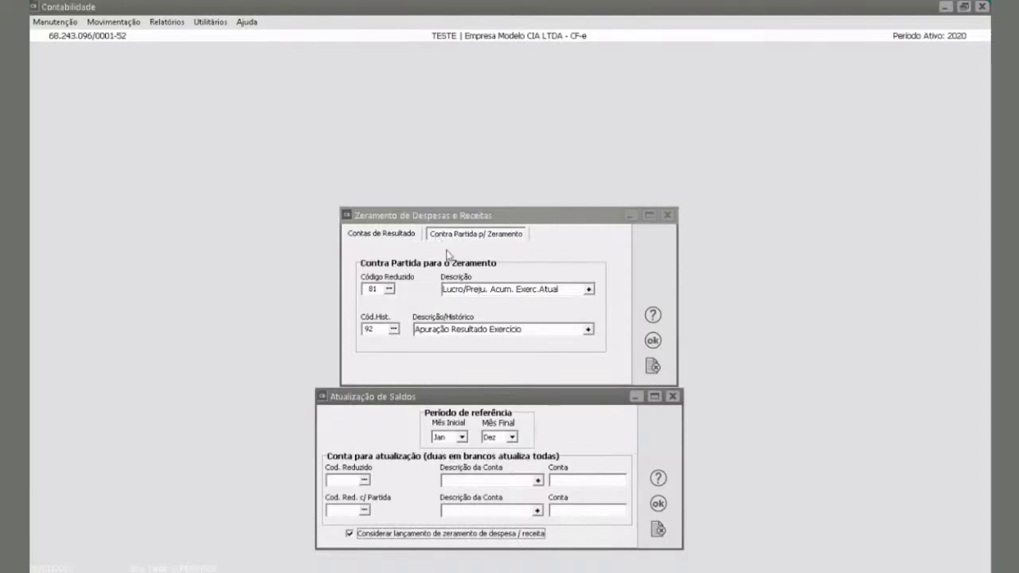
click(659, 503)
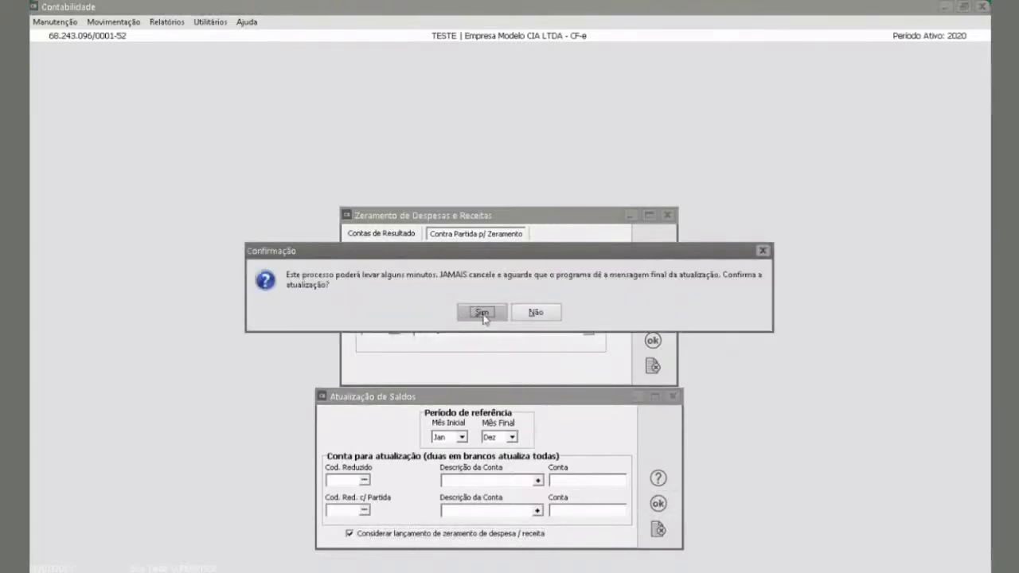
click(482, 315)
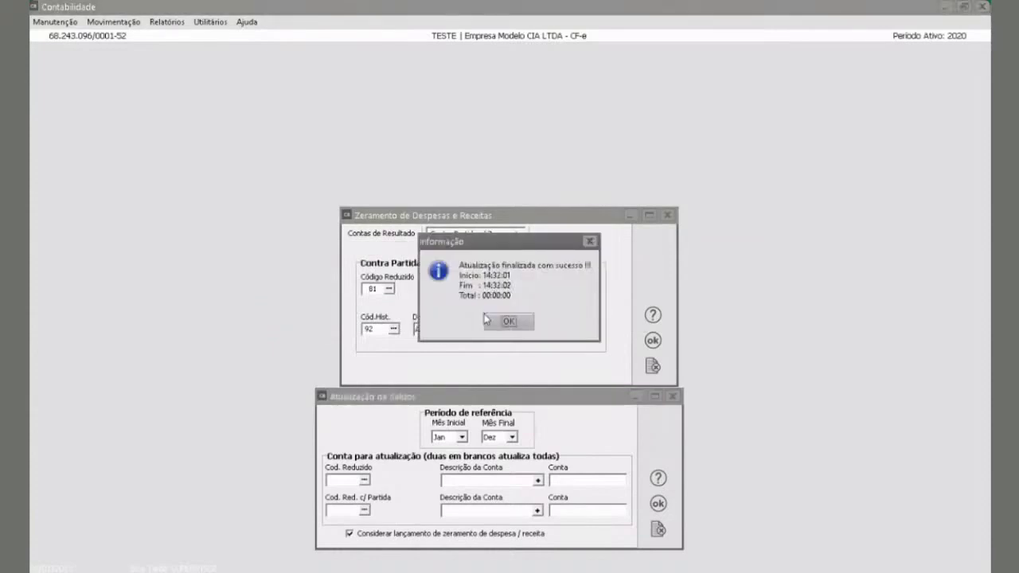
click(488, 320)
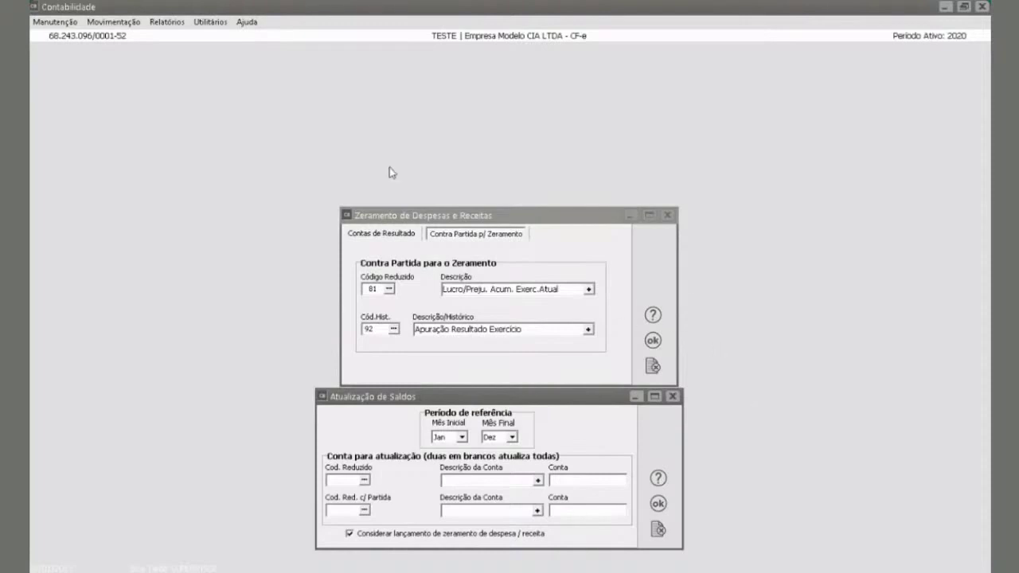
Step: List all accounting entries in the entry maintenance and compare the ENCER closing entry's lot and Zeramento flag with the other entries
click(116, 22)
mouse_move(115, 58)
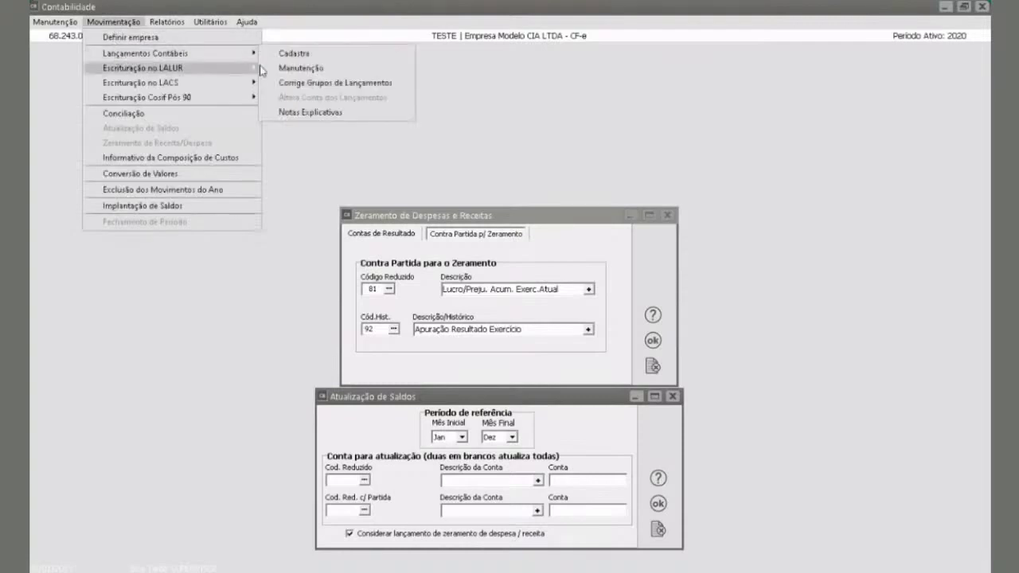
click(305, 70)
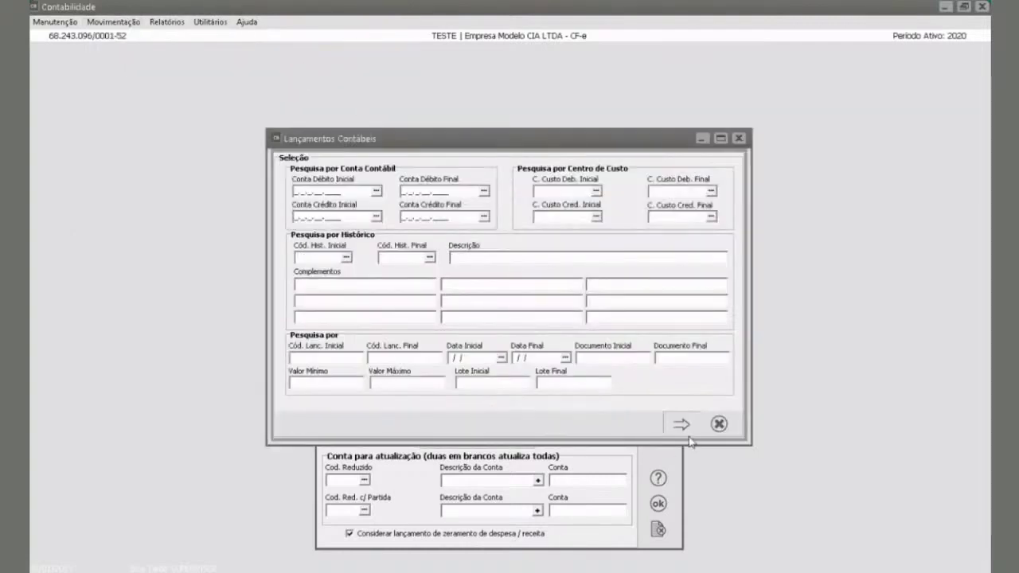
click(679, 423)
click(333, 253)
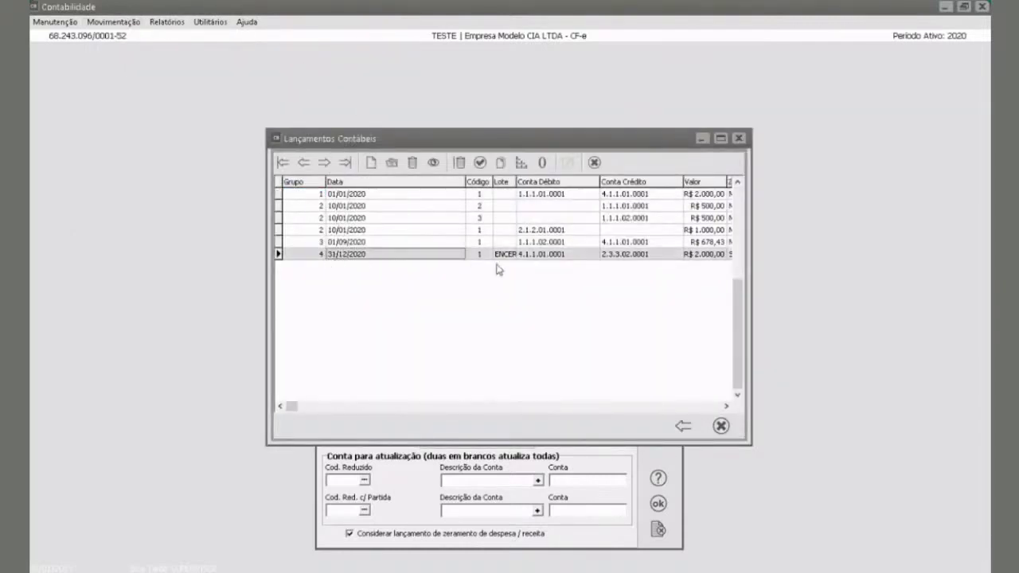
click(725, 407)
click(724, 407)
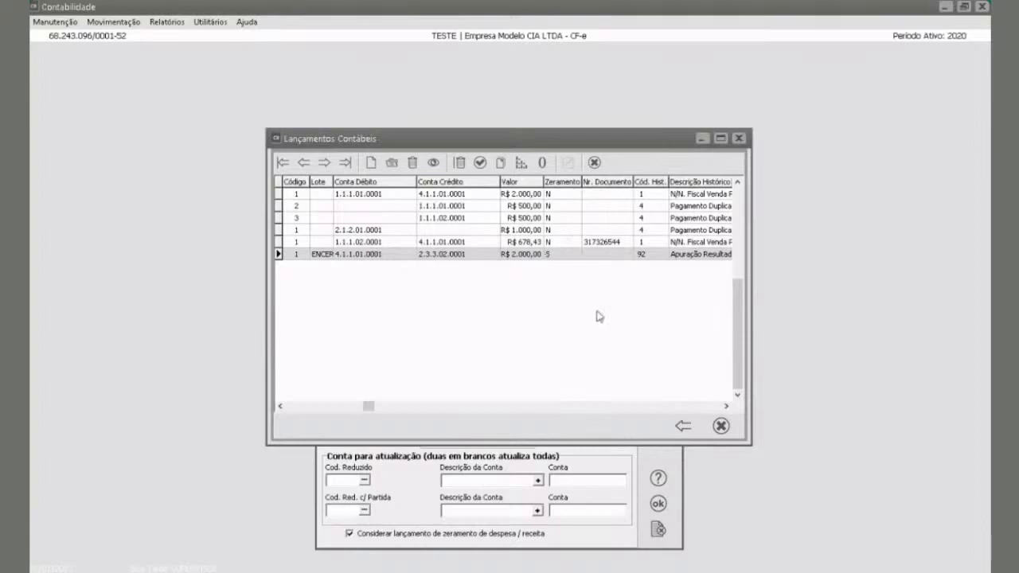
click(562, 242)
click(563, 230)
click(562, 220)
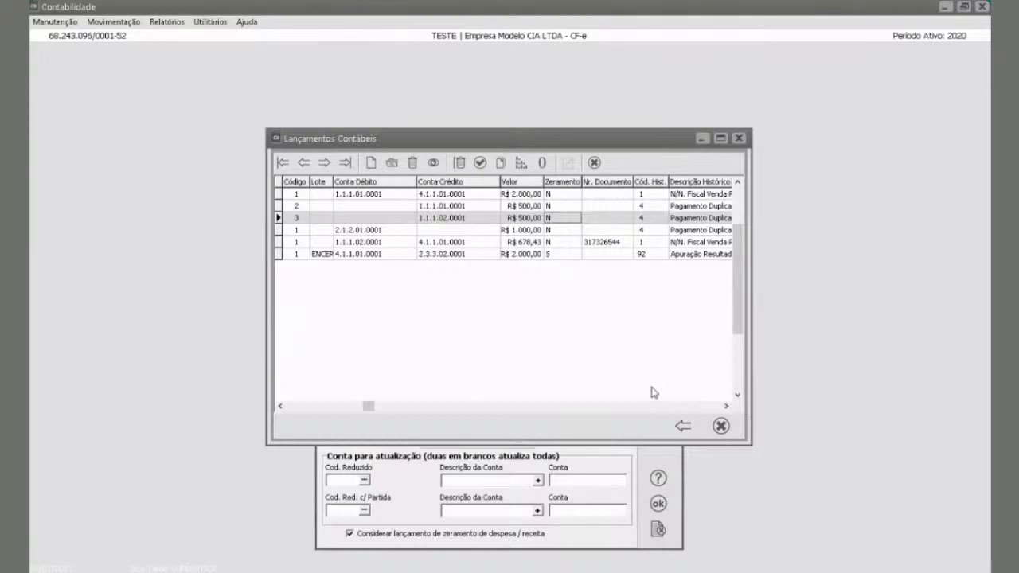
Step: Delete the ENCER closing entry dated 31/12/2020 and close the entries list, letting the chart of accounts update
click(318, 255)
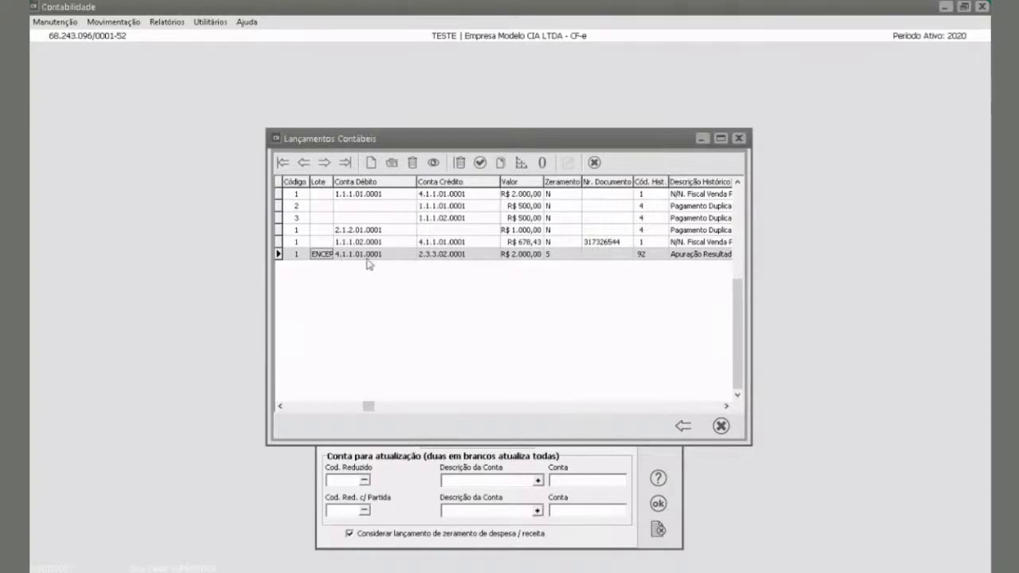
click(412, 162)
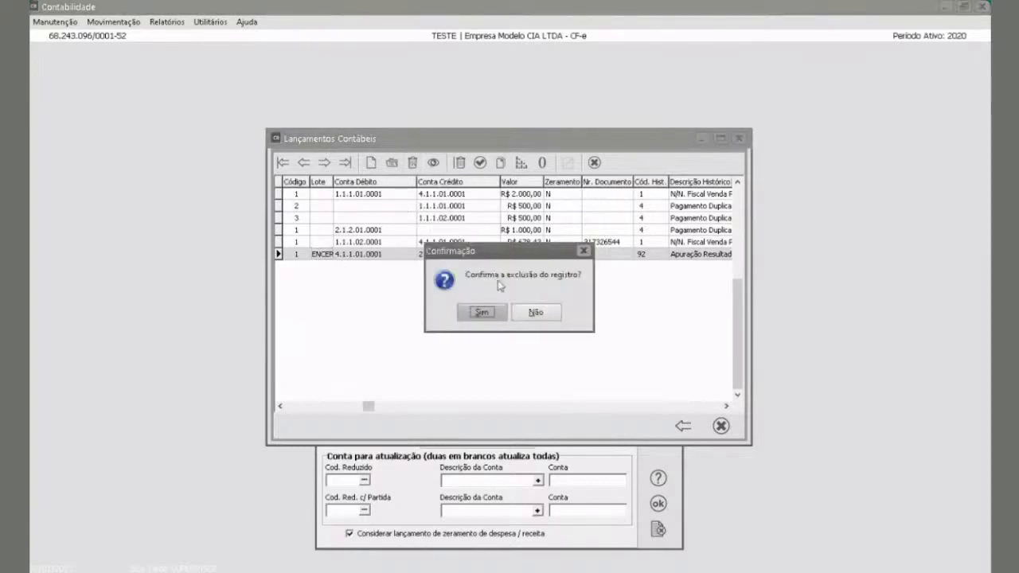
click(481, 312)
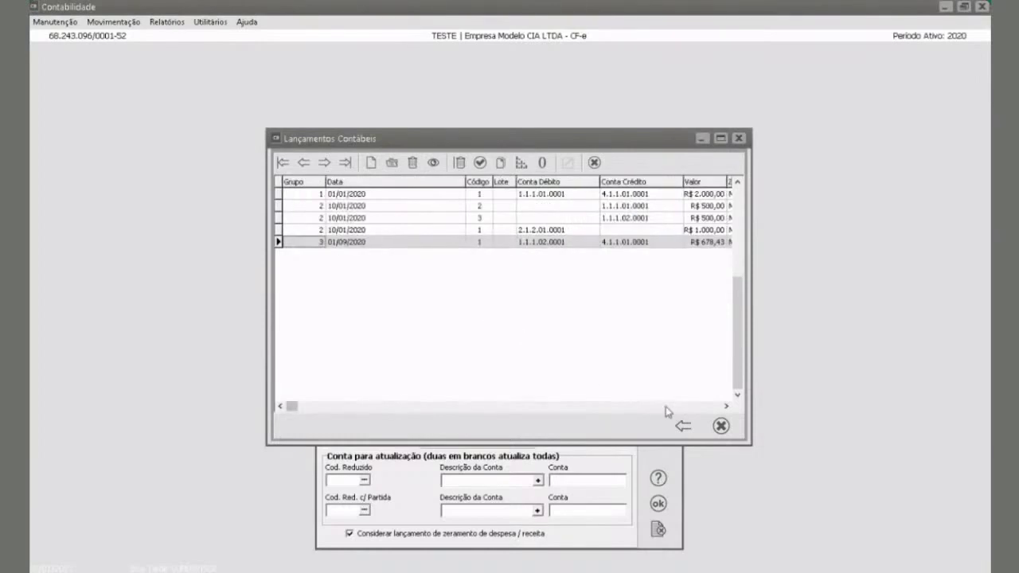
click(720, 428)
click(501, 319)
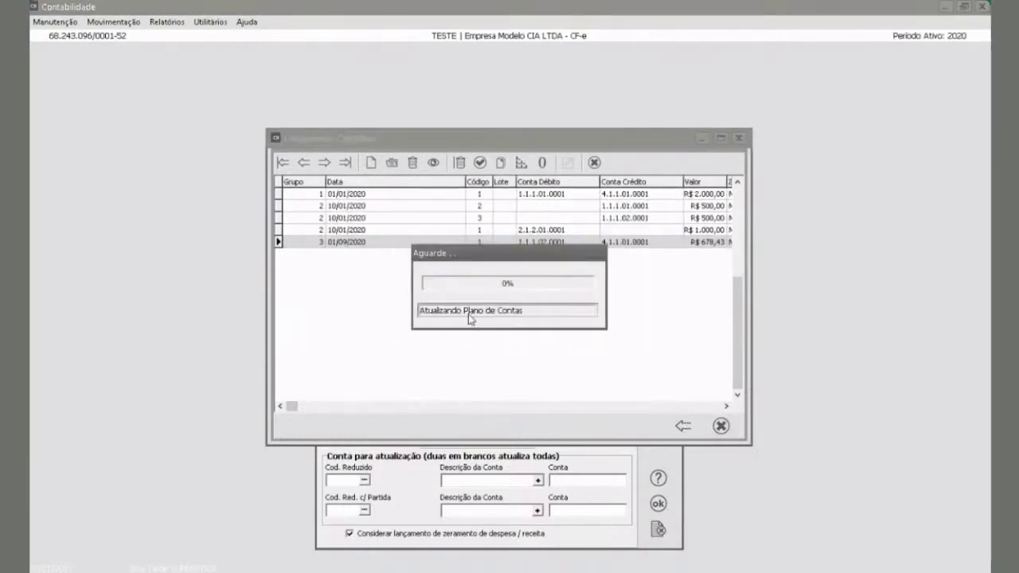
click(514, 315)
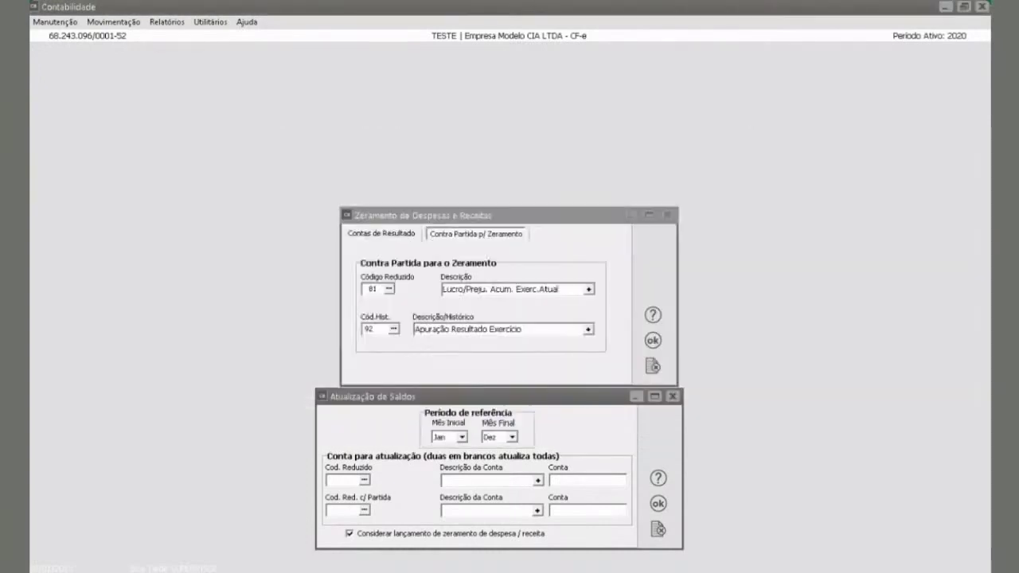
Step: Rerun Atualização de Saldos for Jan to Dez without considering the zeramento entry, and close both the balance update and zeroing windows
click(121, 22)
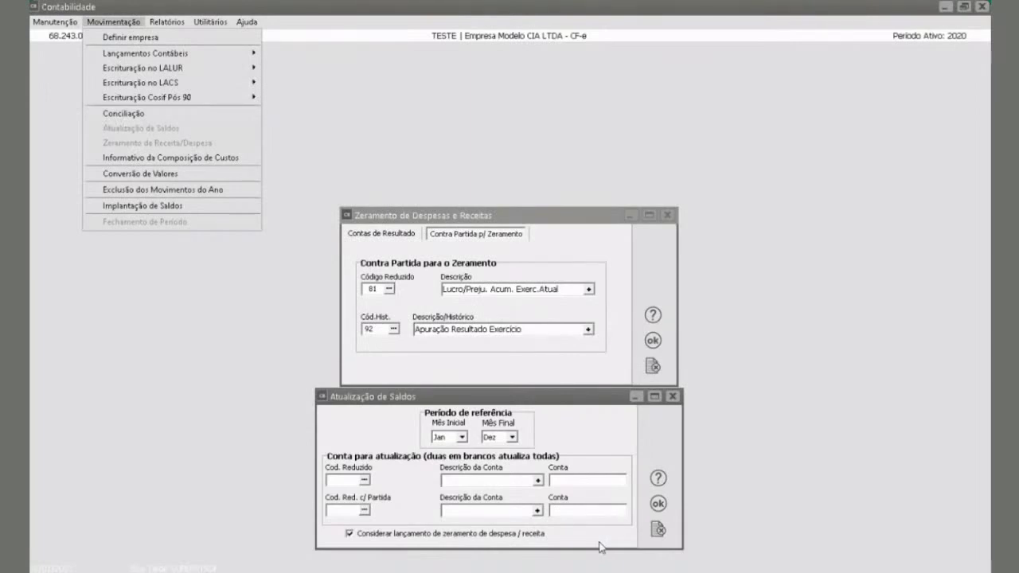
click(349, 534)
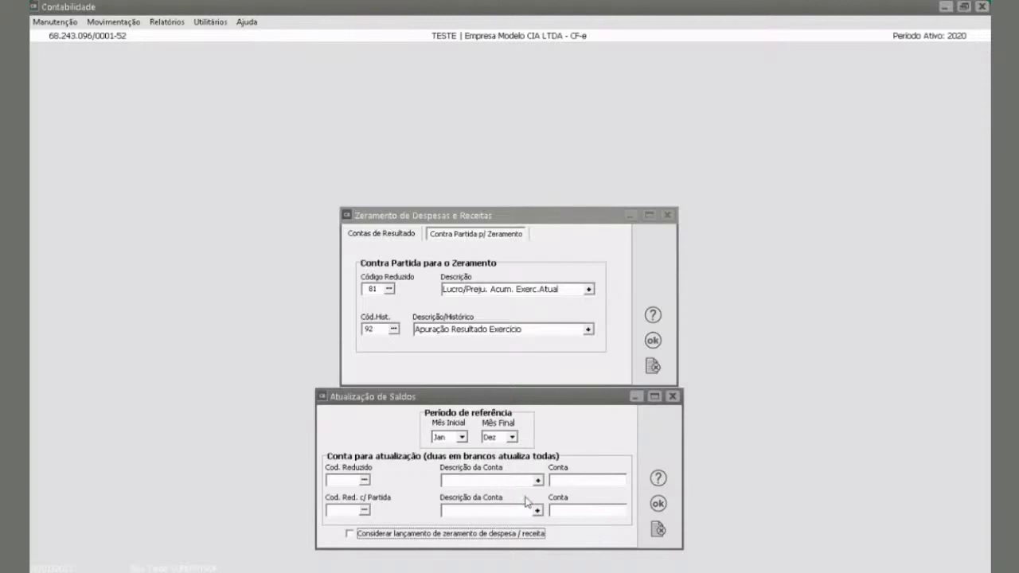
click(661, 501)
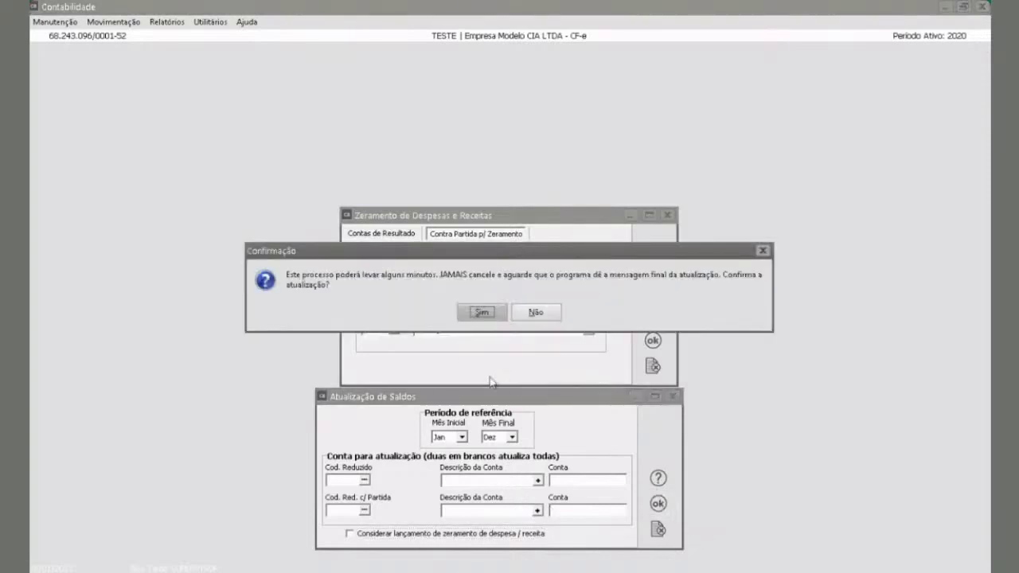
click(476, 313)
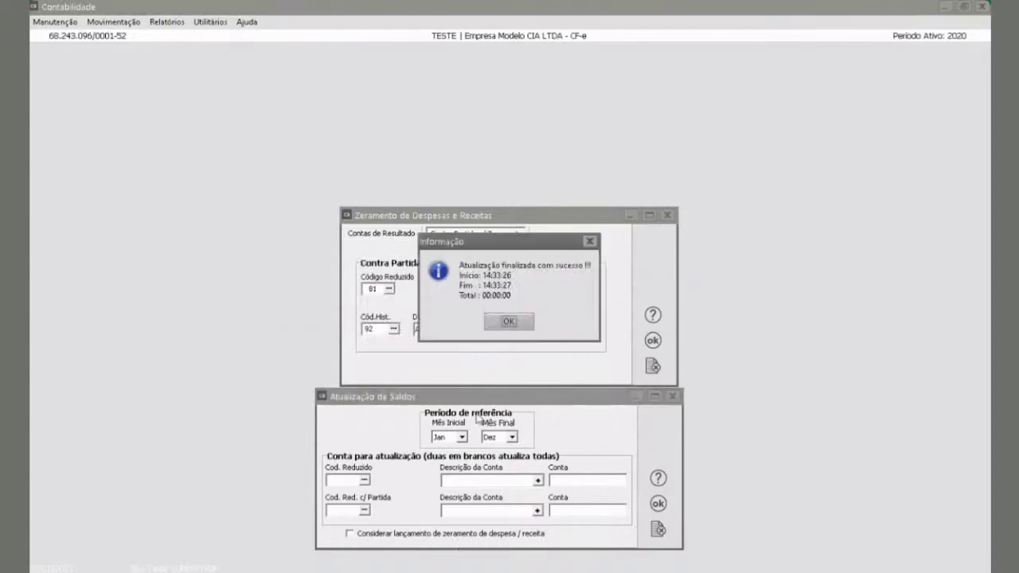
click(510, 324)
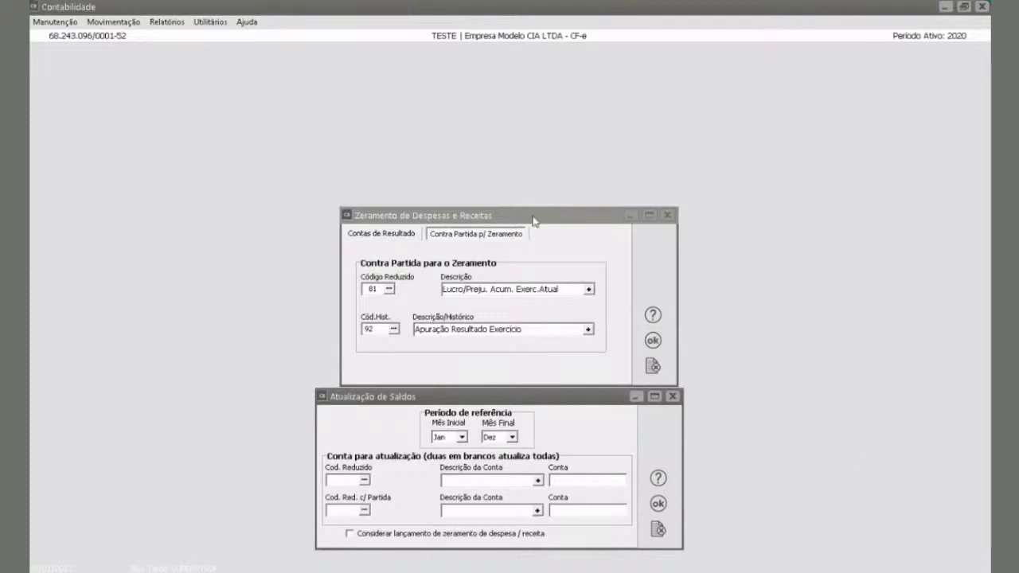
drag(535, 217, 539, 164)
click(663, 533)
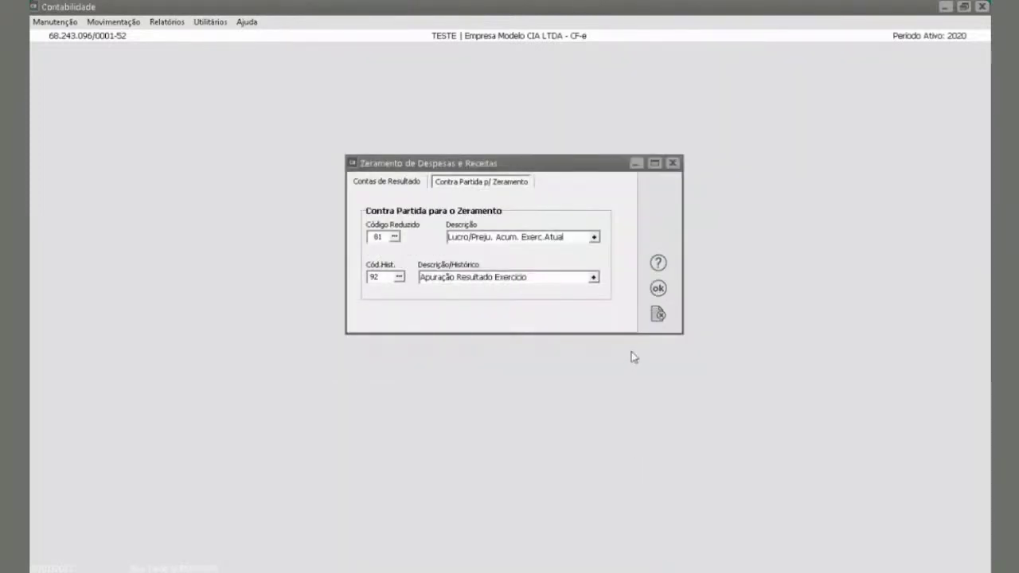
click(660, 316)
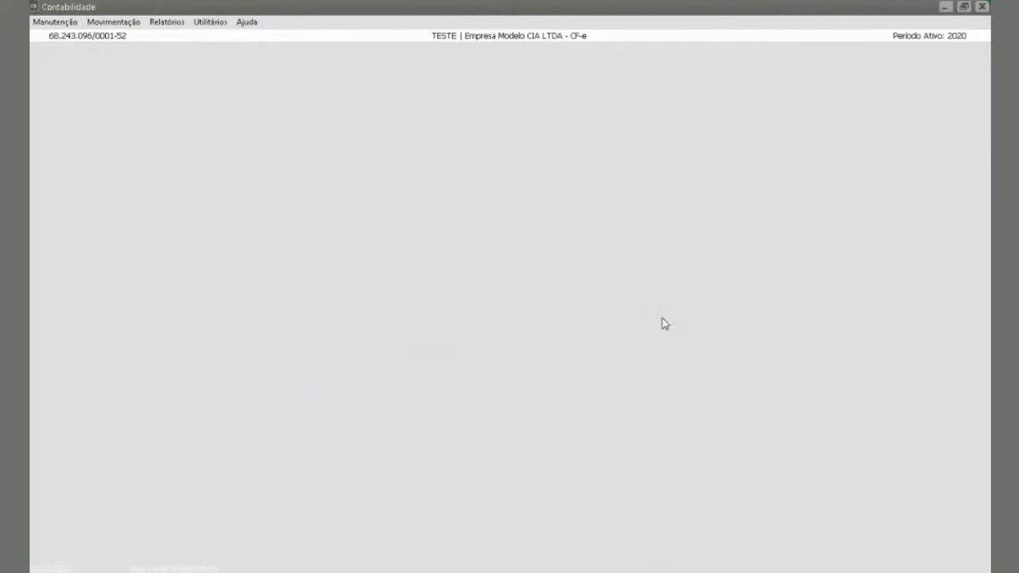
Step: Examine the Exclusão por Faixa conditions Código, Histórico, Data, Lote and Conta in the entry maintenance, and close it without deleting anything
click(118, 27)
mouse_move(135, 56)
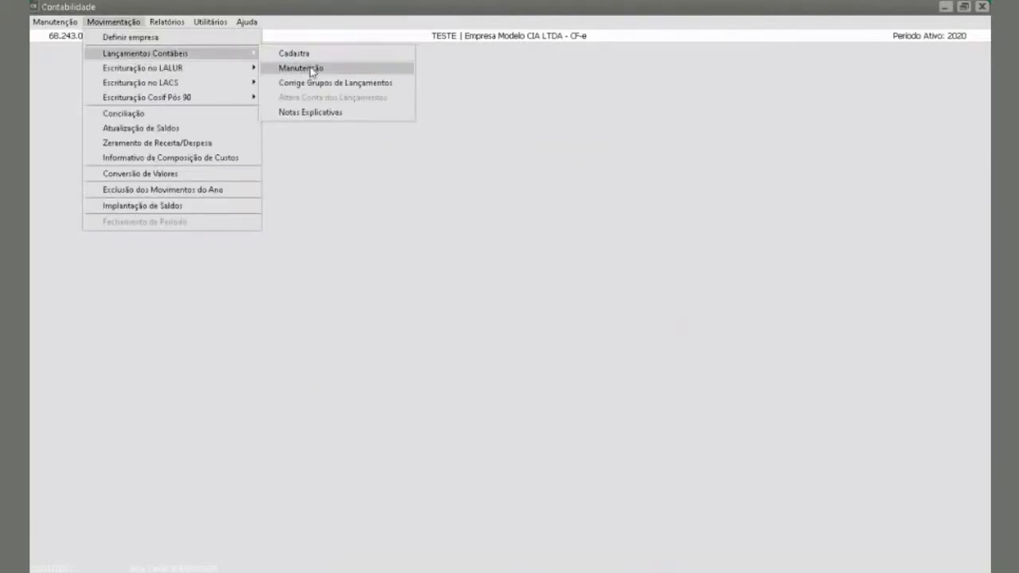
click(310, 69)
click(678, 426)
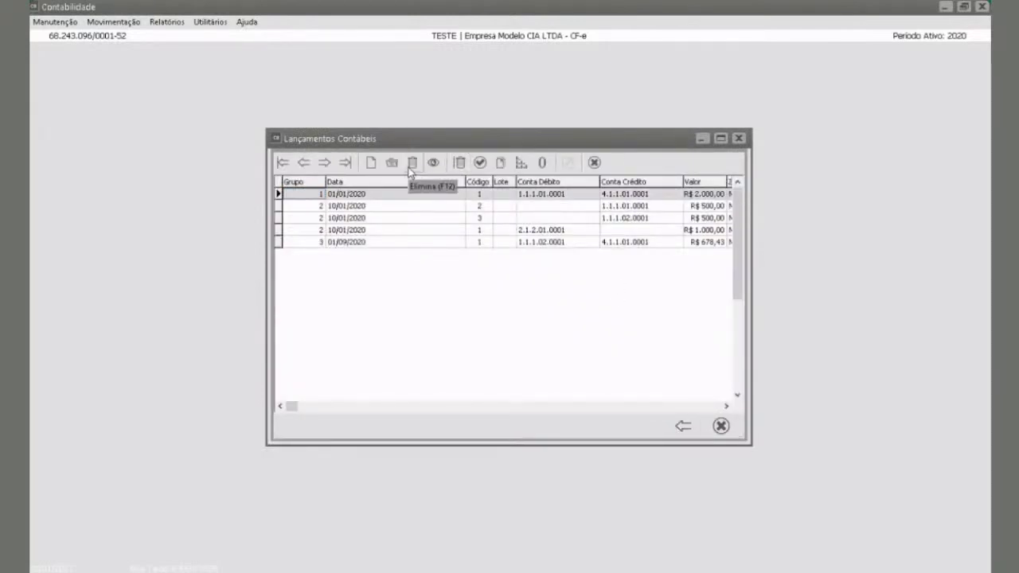
click(460, 163)
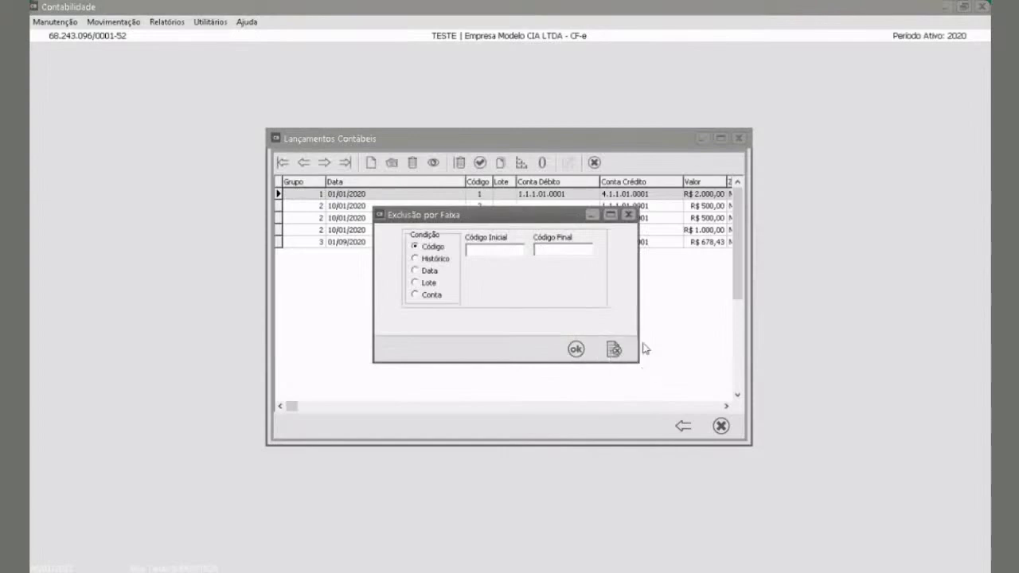
click(427, 262)
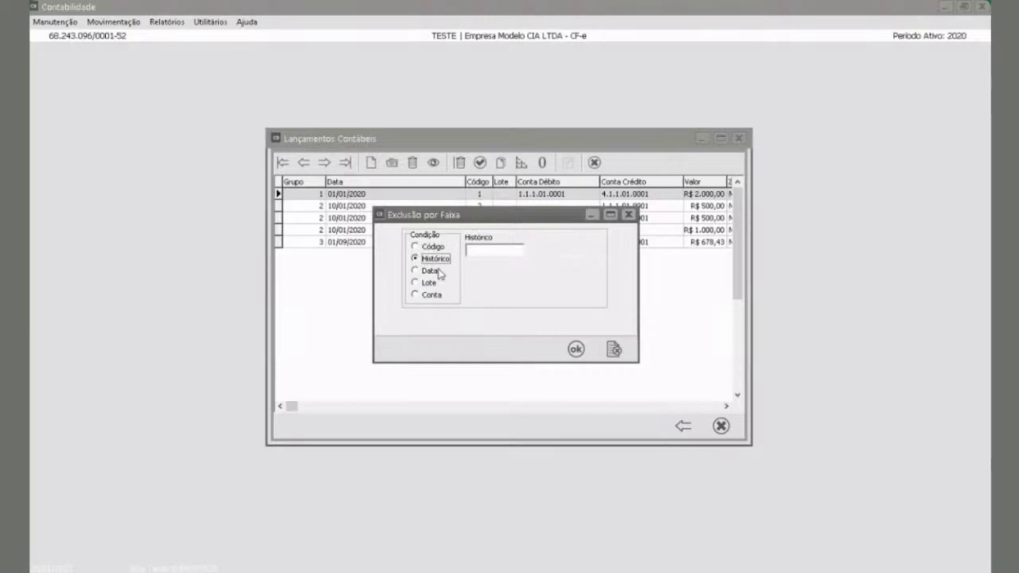
click(429, 272)
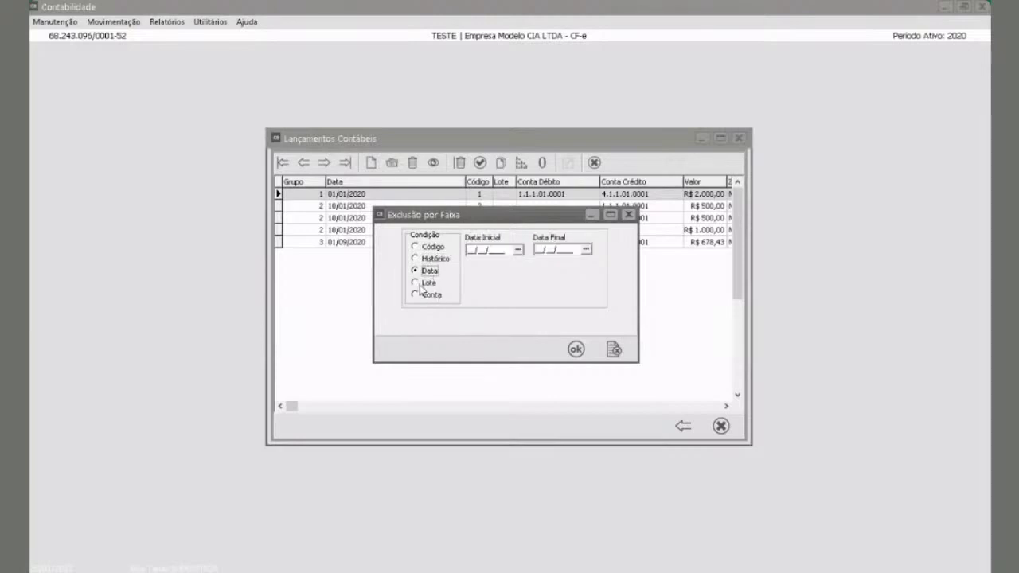
click(426, 283)
click(424, 296)
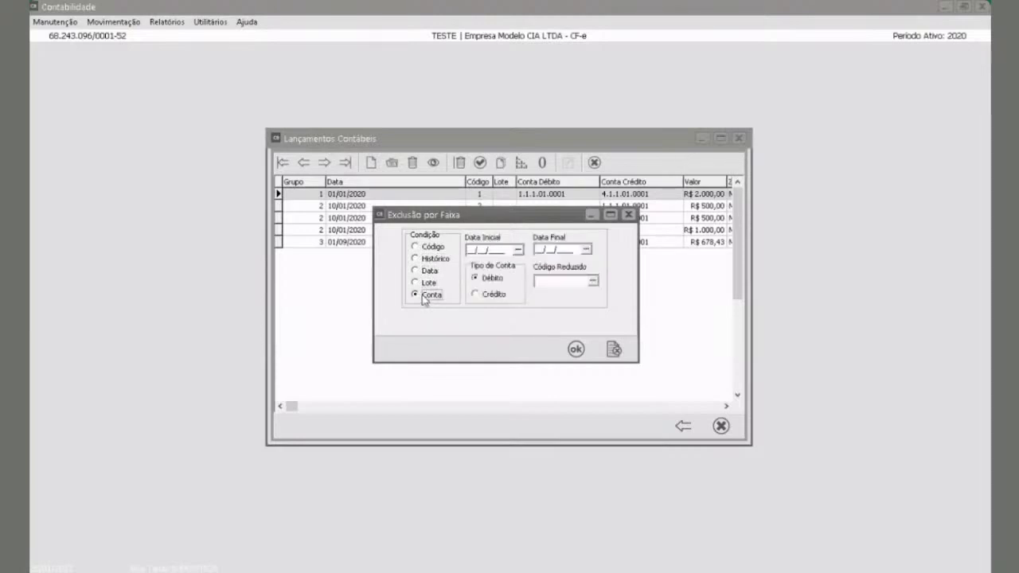
click(612, 348)
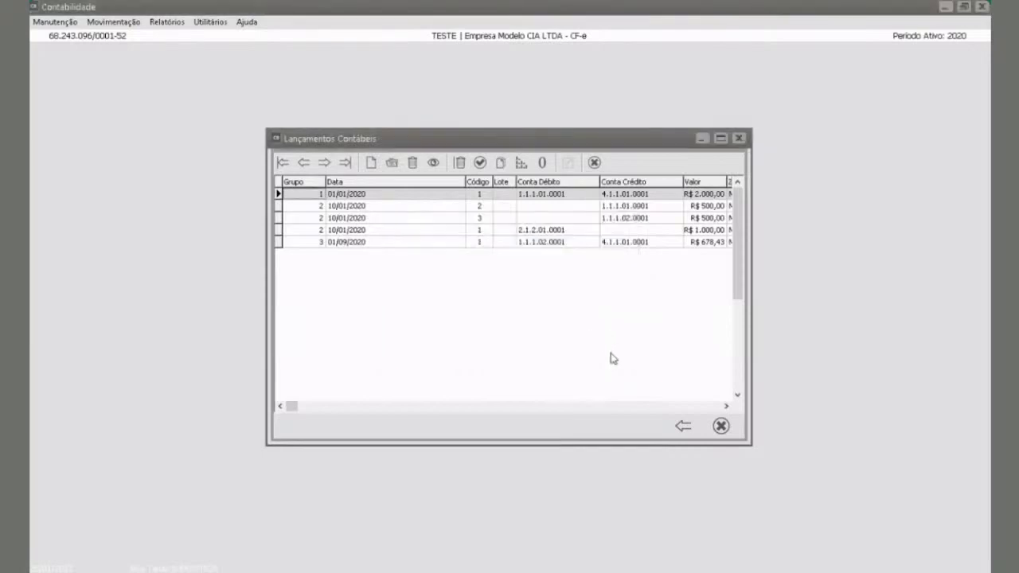
click(720, 426)
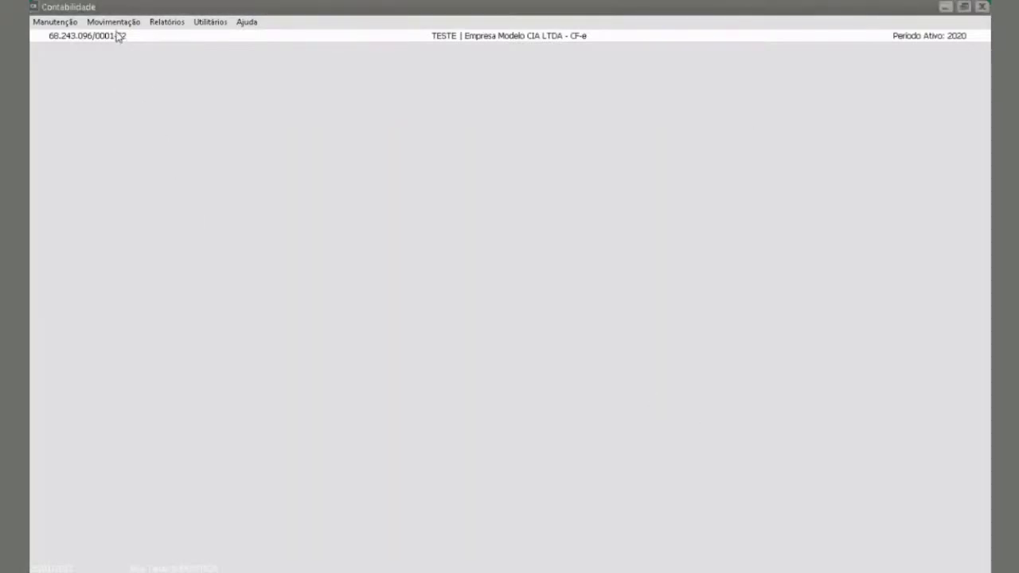
Step: Implant an opening debit (Devedor) balance of 5.000,00 for the Caixa Geral account in Implantação de Saldos and update the accounts
click(114, 22)
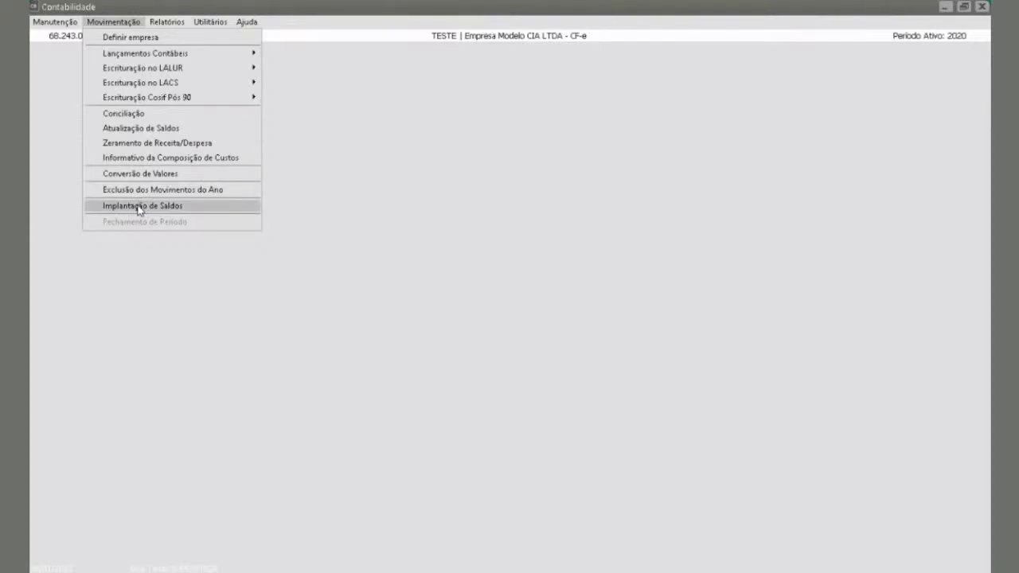
click(213, 210)
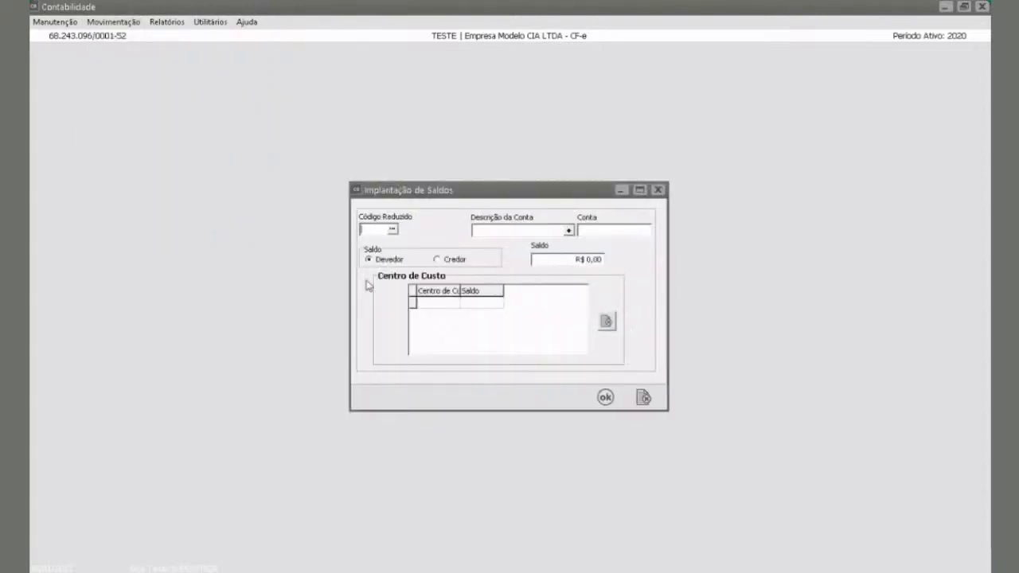
click(392, 230)
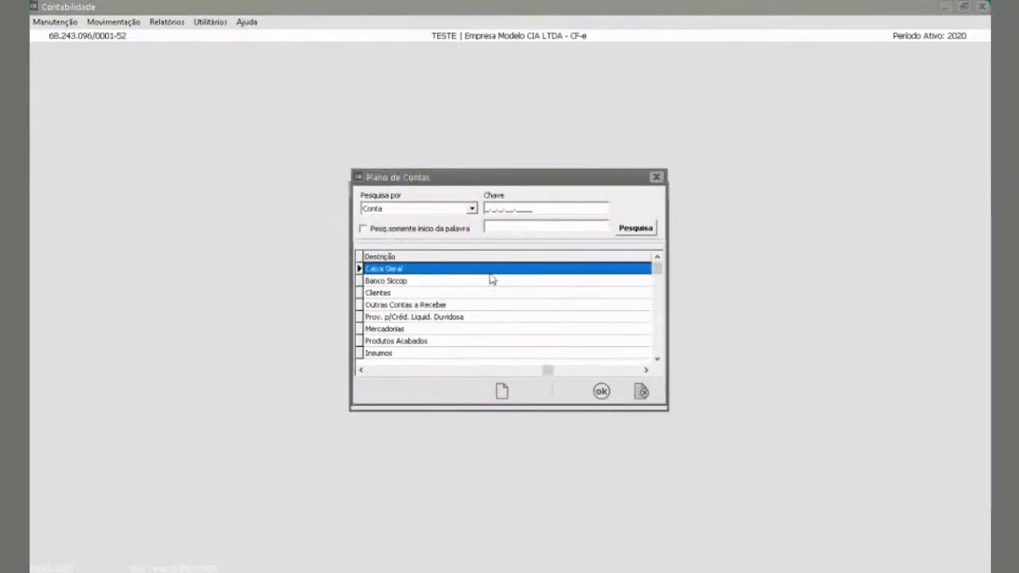
click(602, 391)
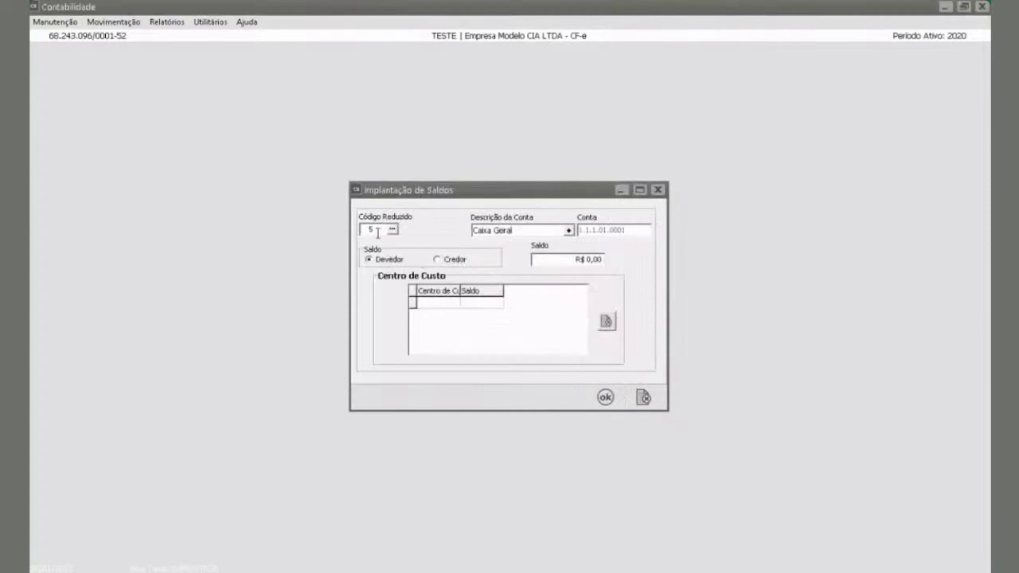
click(583, 262)
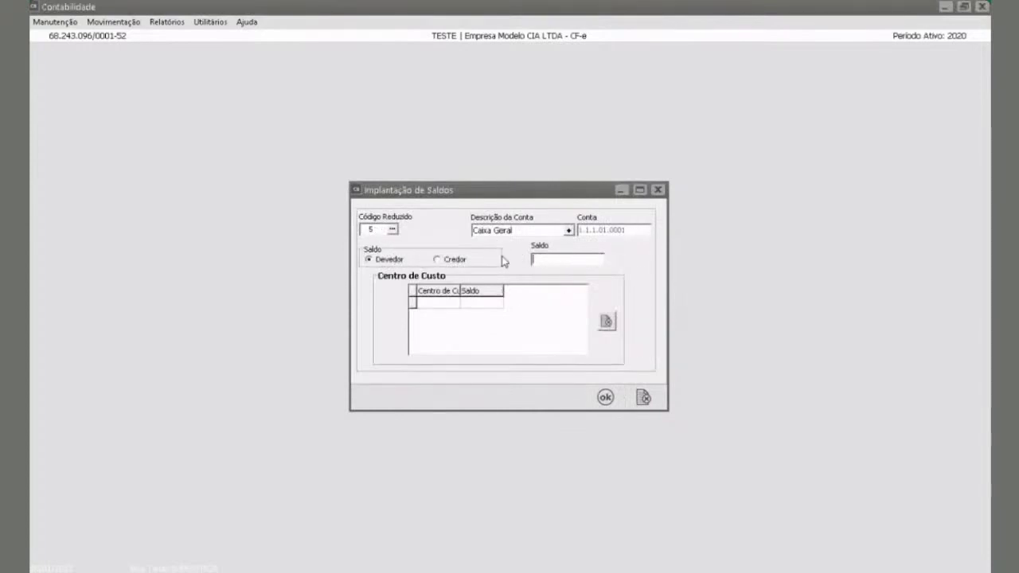
text(5000,00)
click(607, 399)
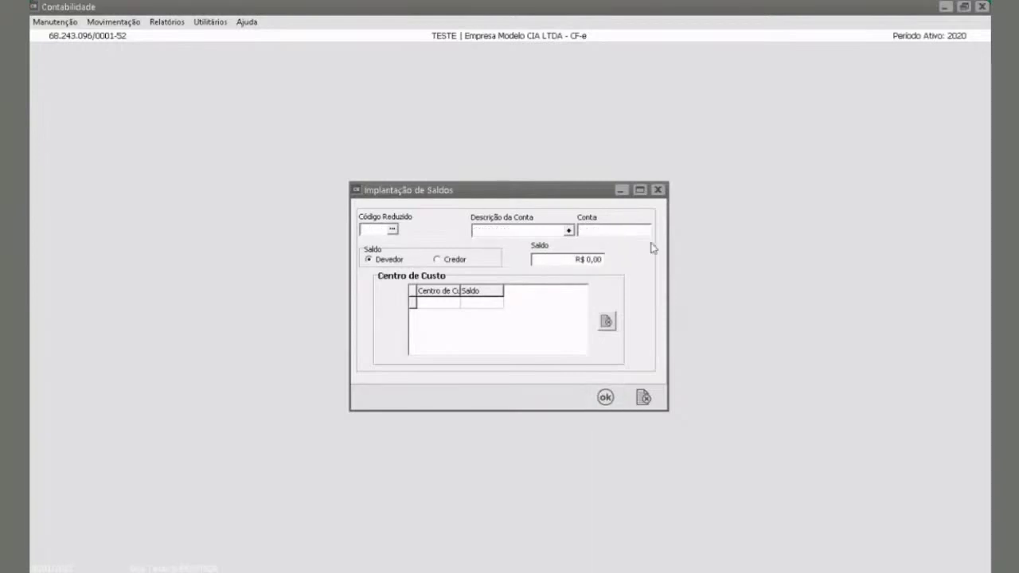
click(645, 398)
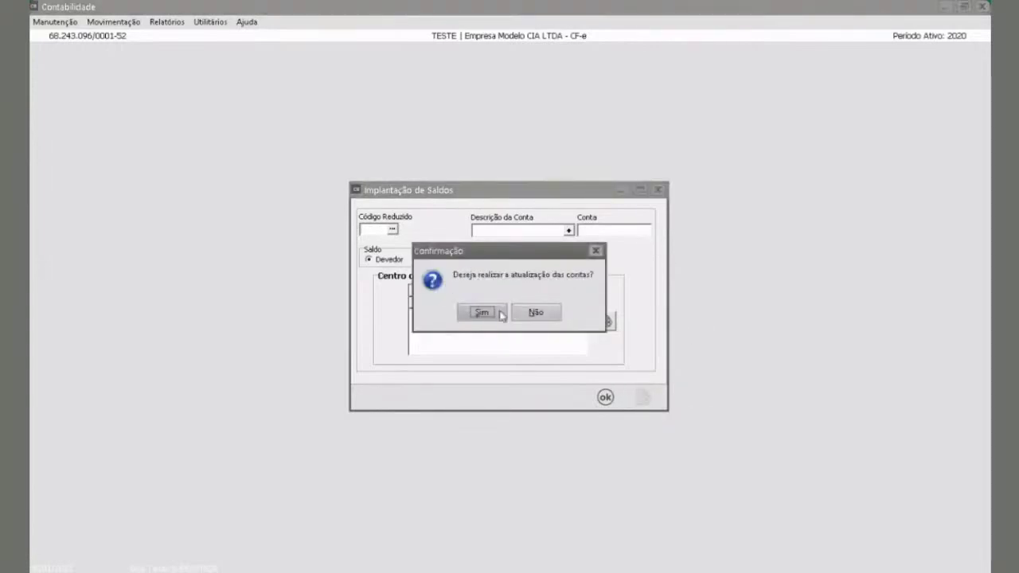
click(482, 313)
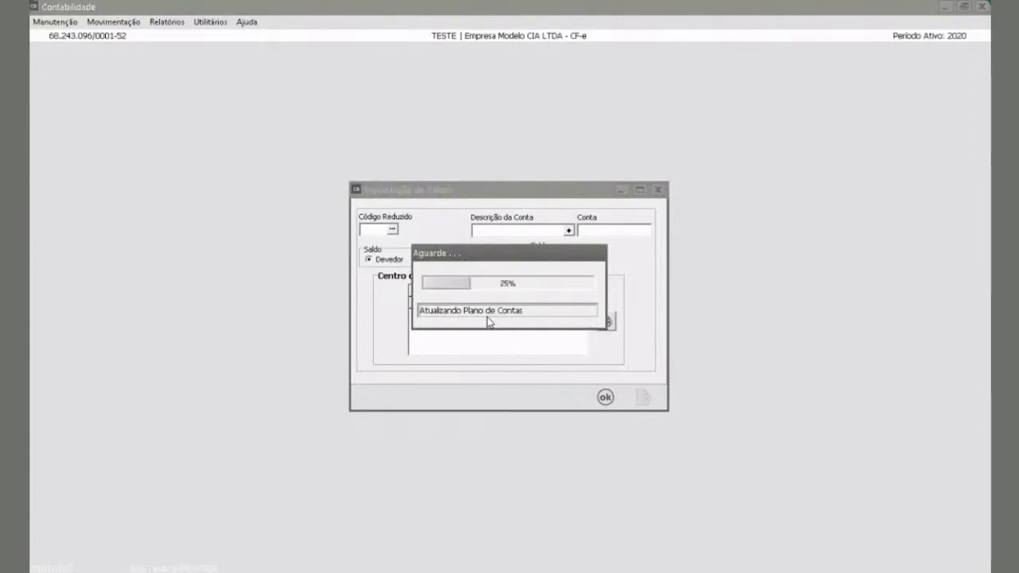
click(489, 319)
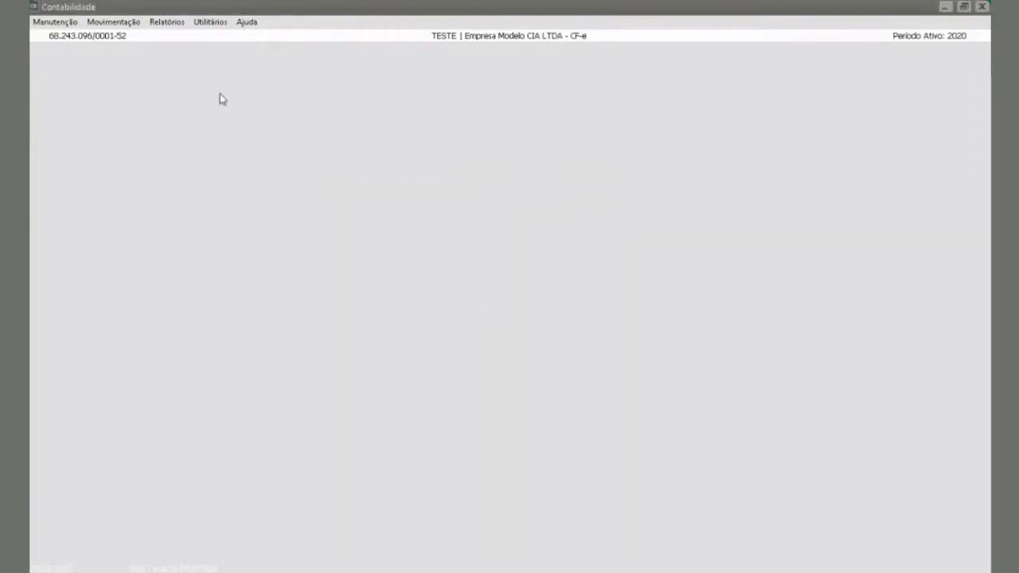
Step: Preview the Balancete de Verificação for Jan in Gráfico mode to check the Caixa Geral previous balance, and close the preview
click(171, 24)
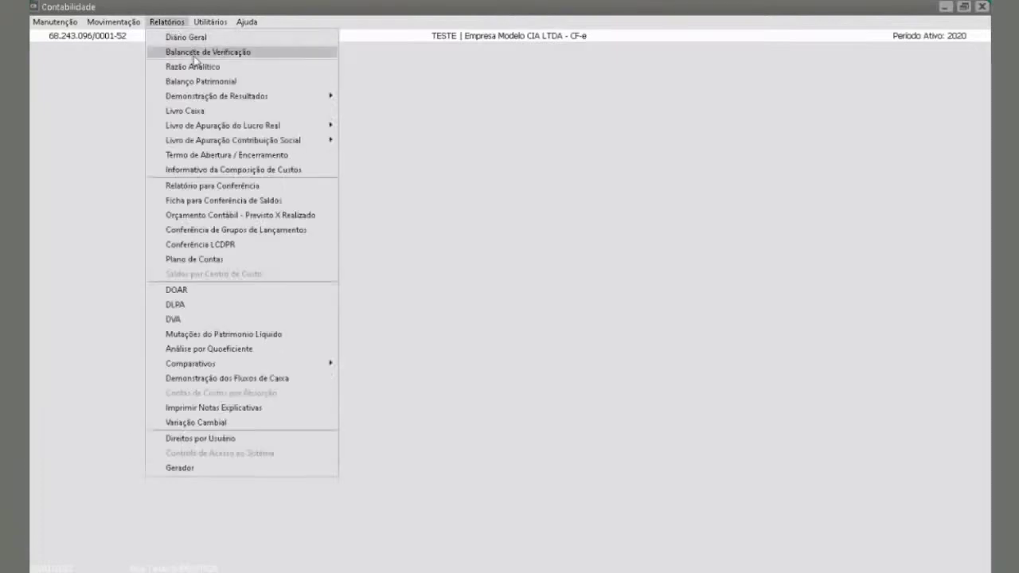
click(195, 54)
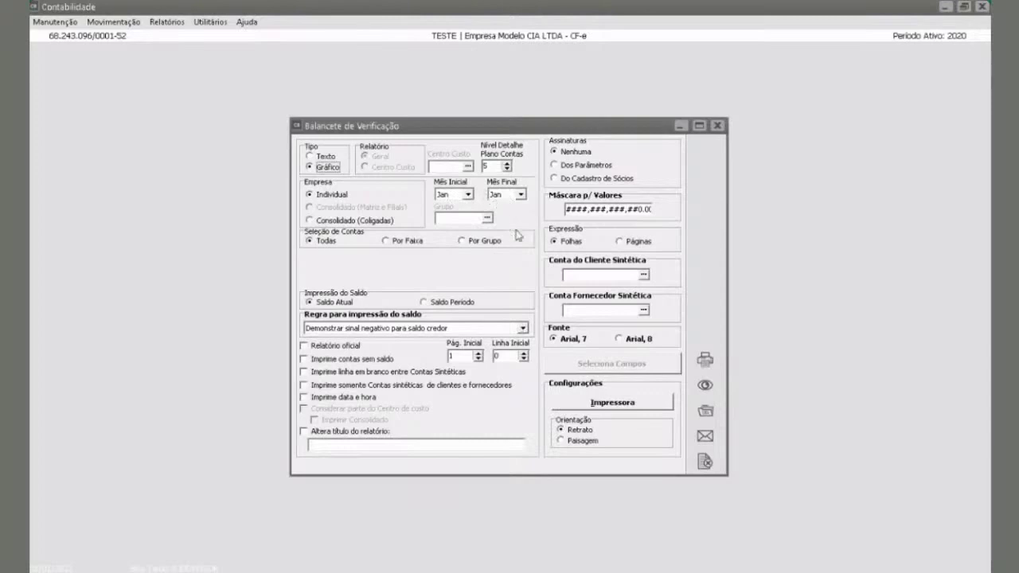
click(701, 387)
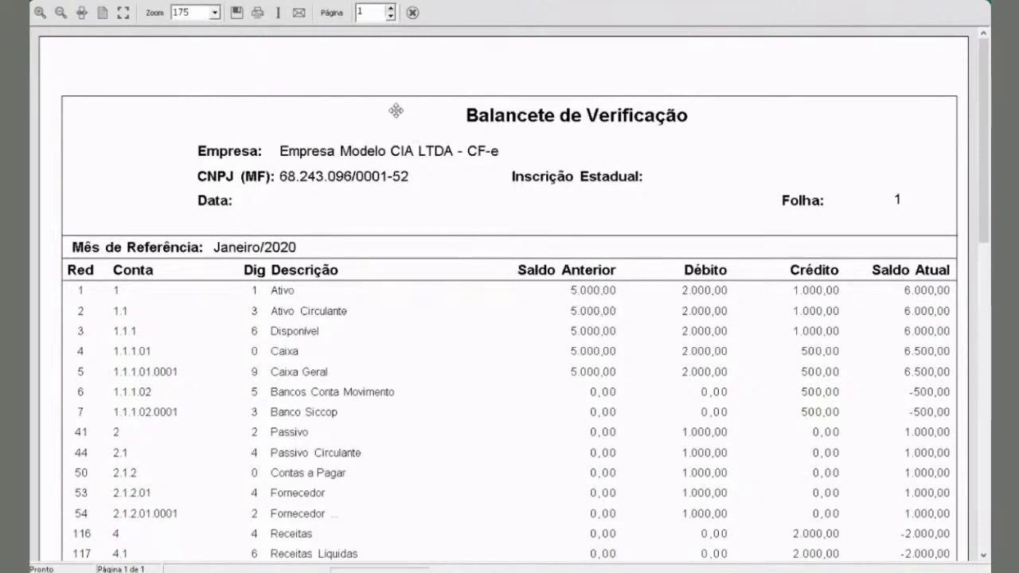
click(412, 14)
Step: Reset the implanted Caixa Geral balance to 0,00, update the accounts, and close the Balancete de Verificação window
click(114, 22)
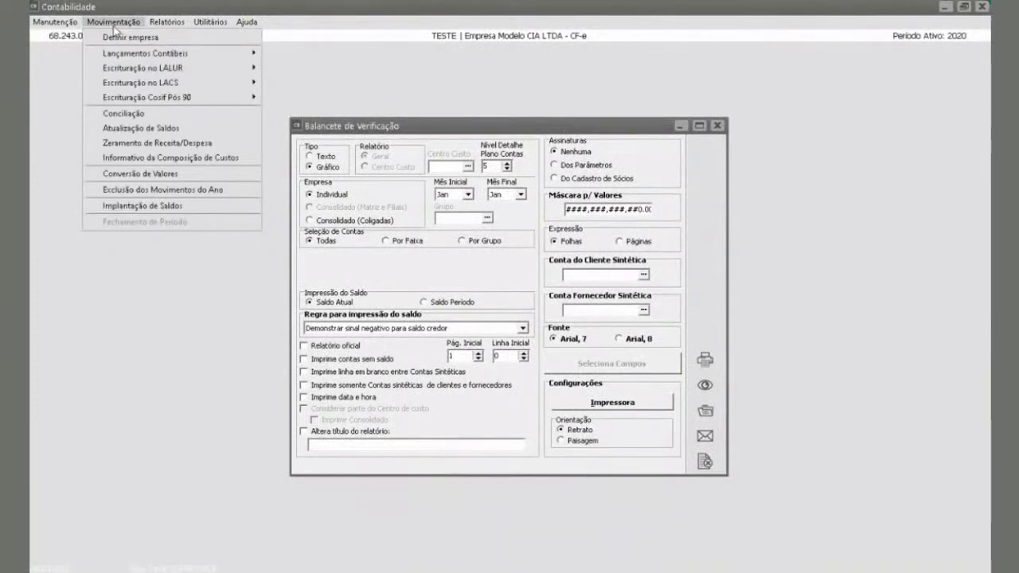
click(169, 206)
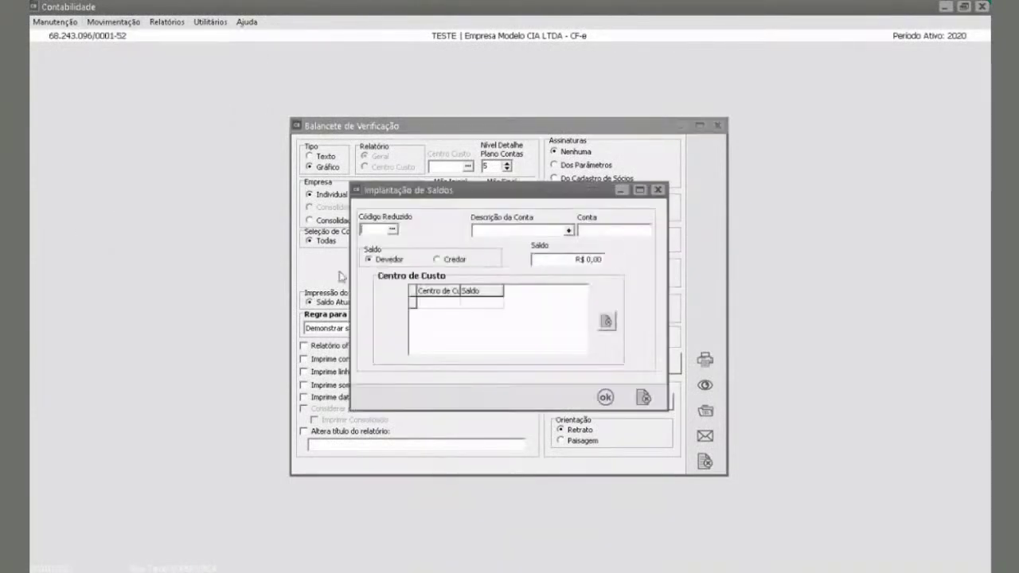
click(392, 229)
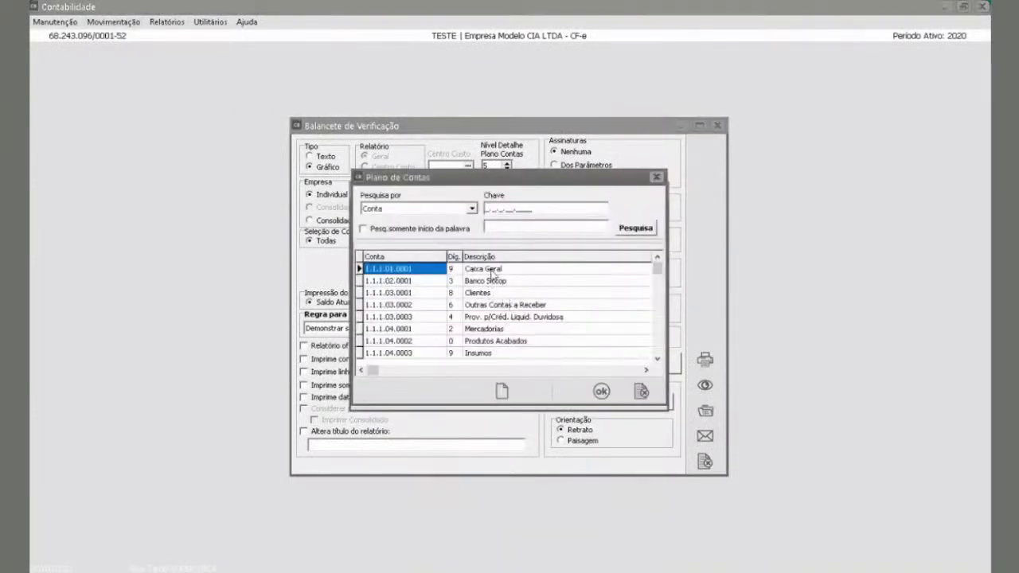
click(492, 275)
click(601, 391)
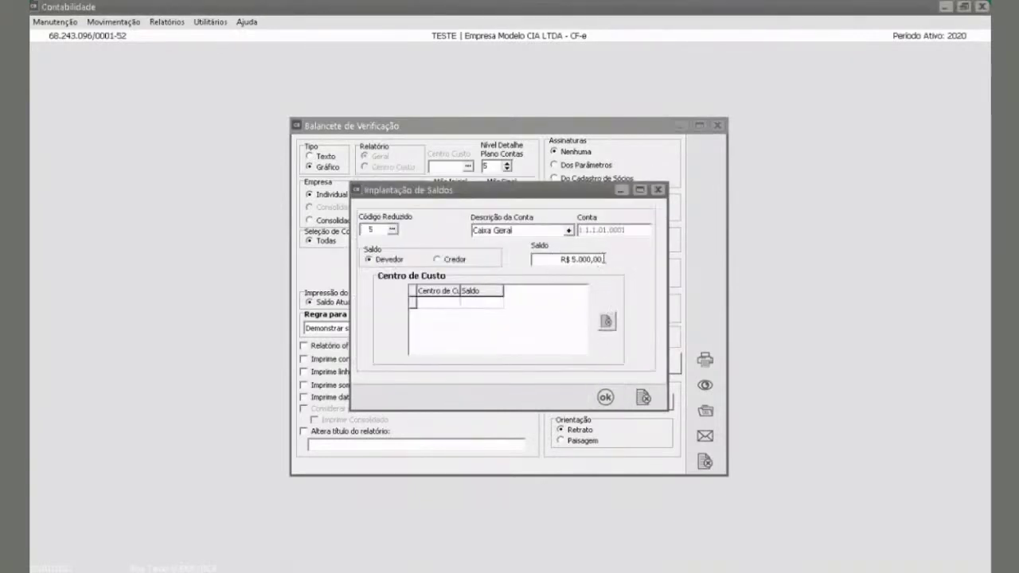
click(604, 257)
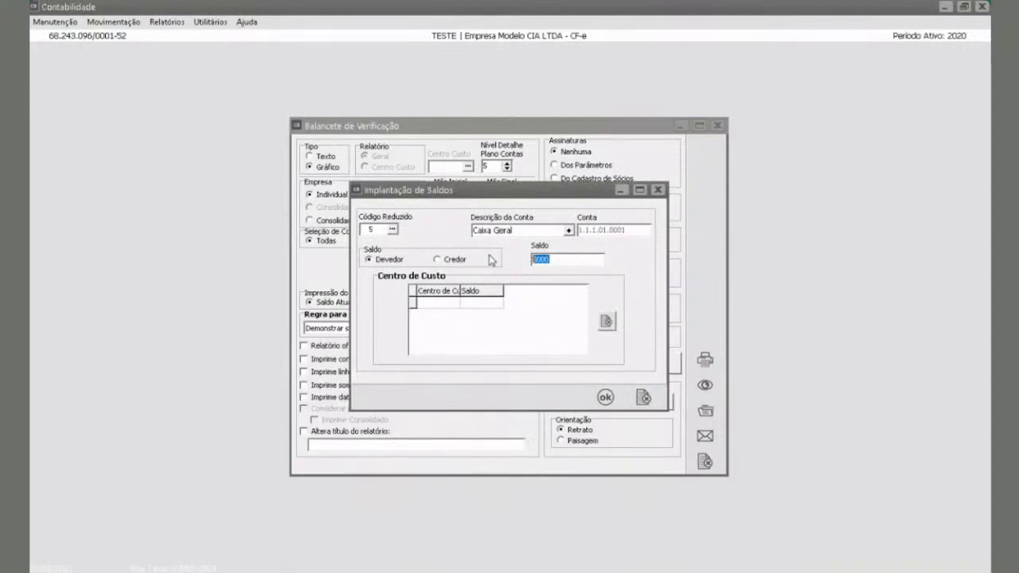
text(0,0)
click(605, 397)
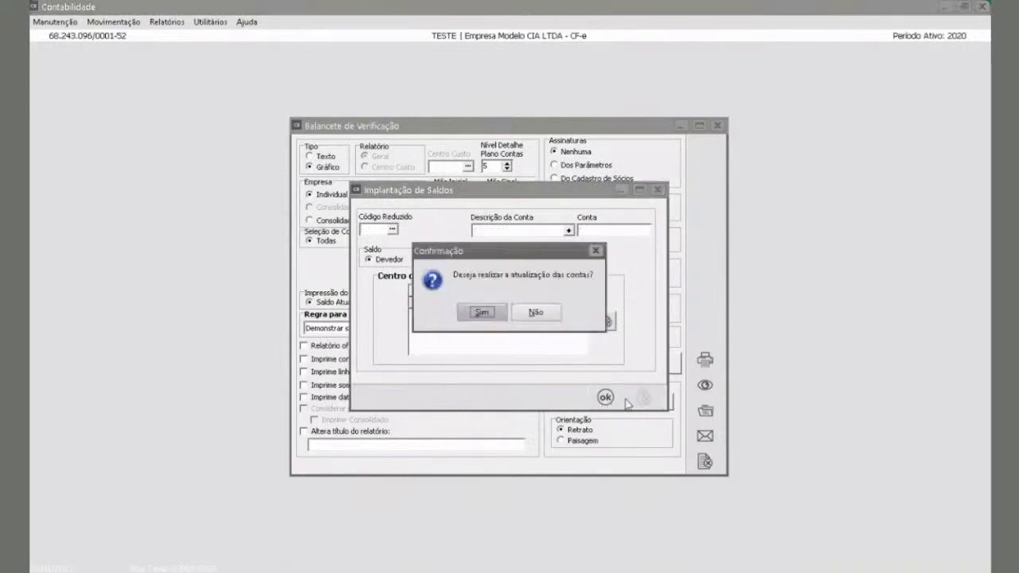
click(489, 322)
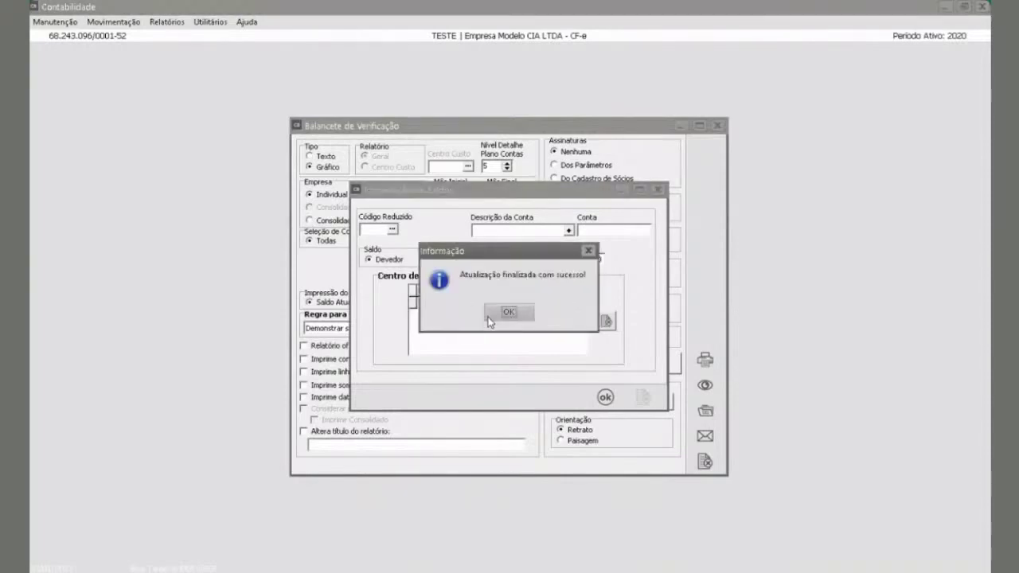
click(493, 316)
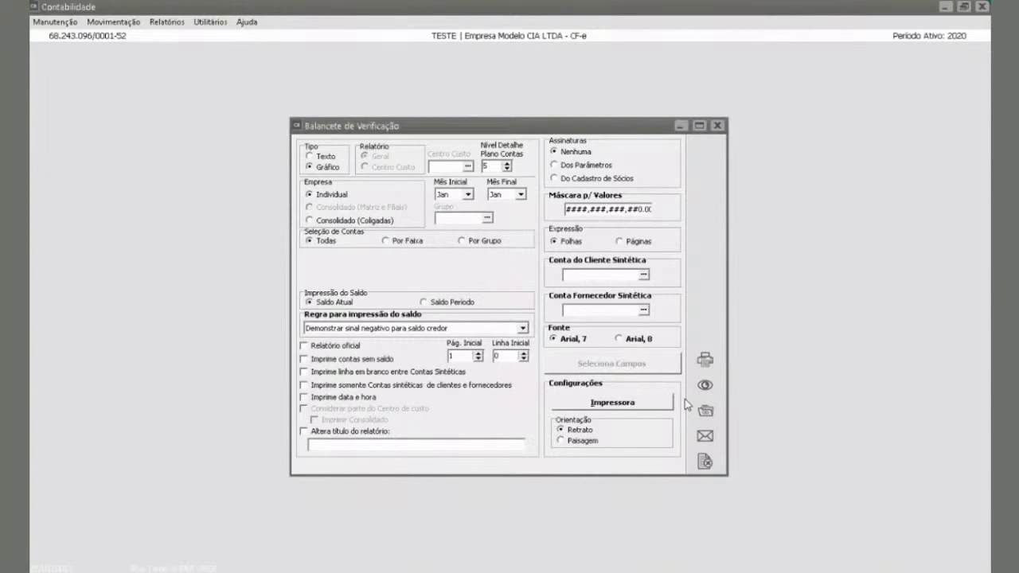
click(705, 462)
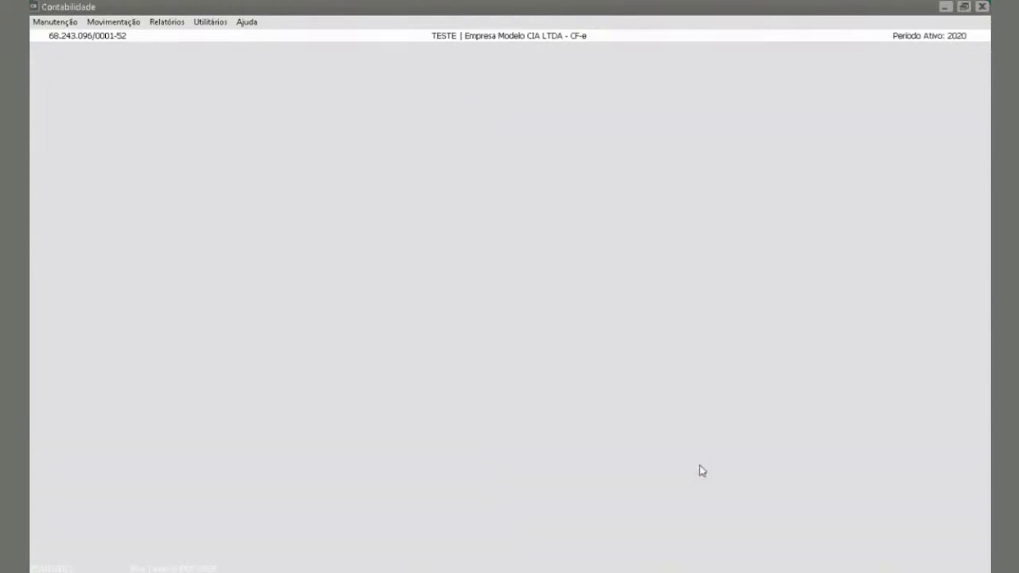
Step: Review the available accounting reports, examine the Diário Geral print options, and close the window without generating the report
click(167, 27)
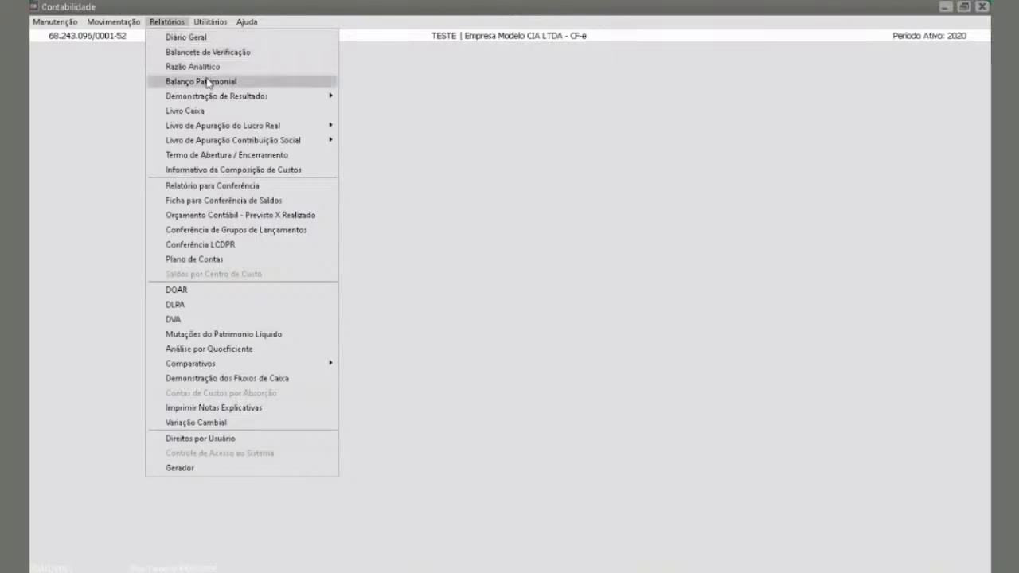
mouse_move(219, 99)
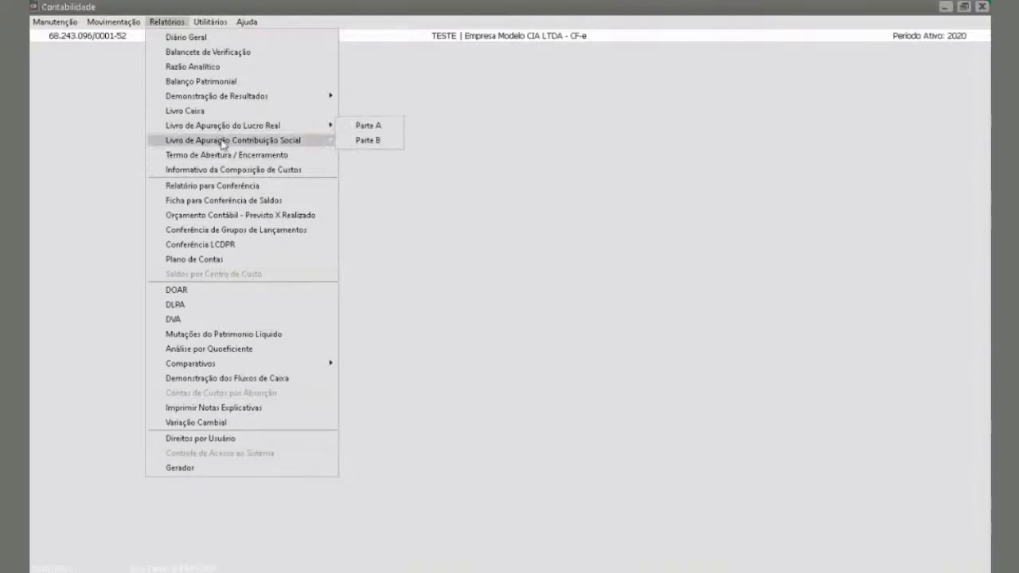
mouse_move(222, 144)
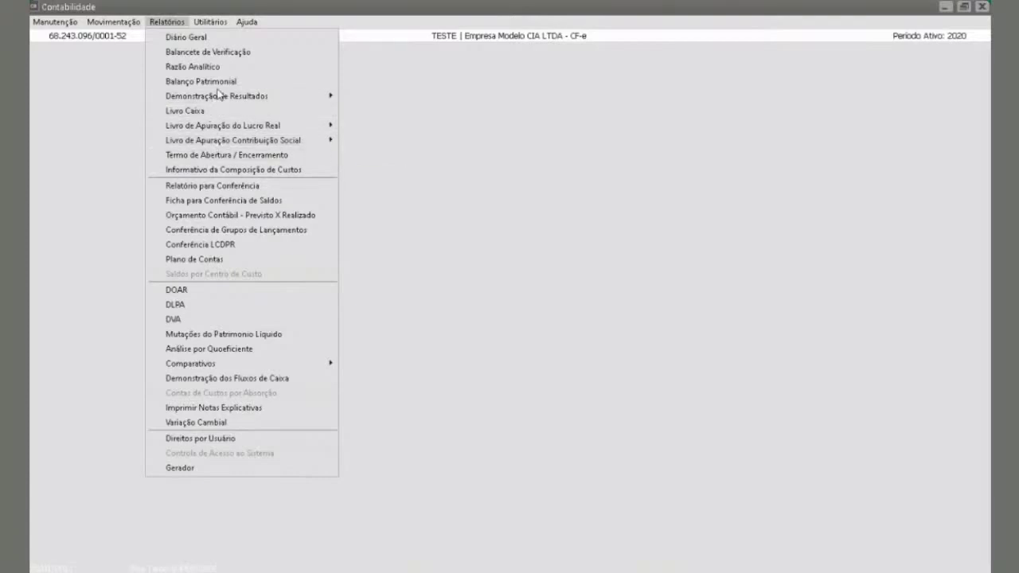
click(212, 40)
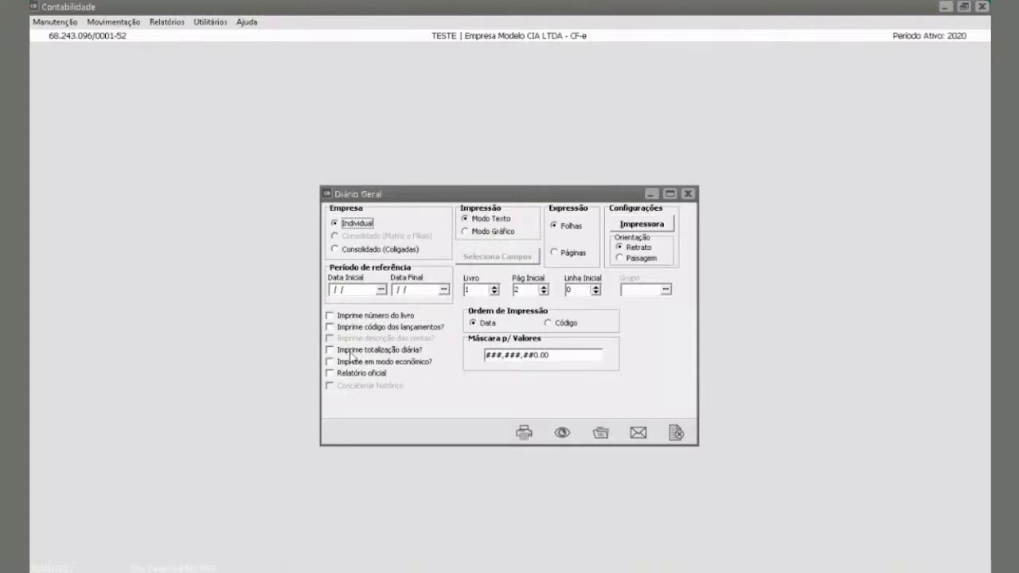
click(676, 432)
Step: Examine the Balancete de Verificação print options and close the window without generating the report
click(166, 22)
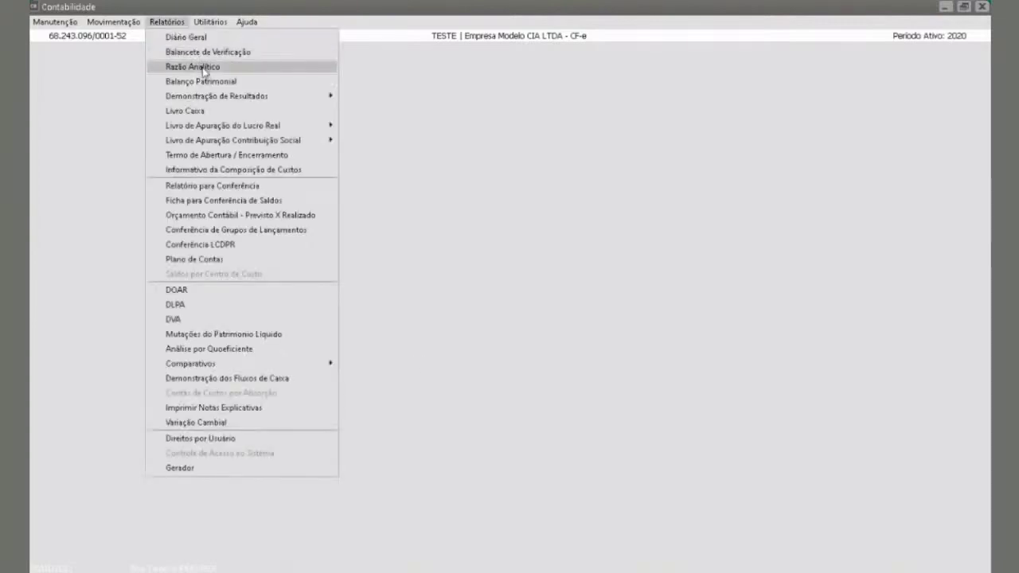
click(206, 52)
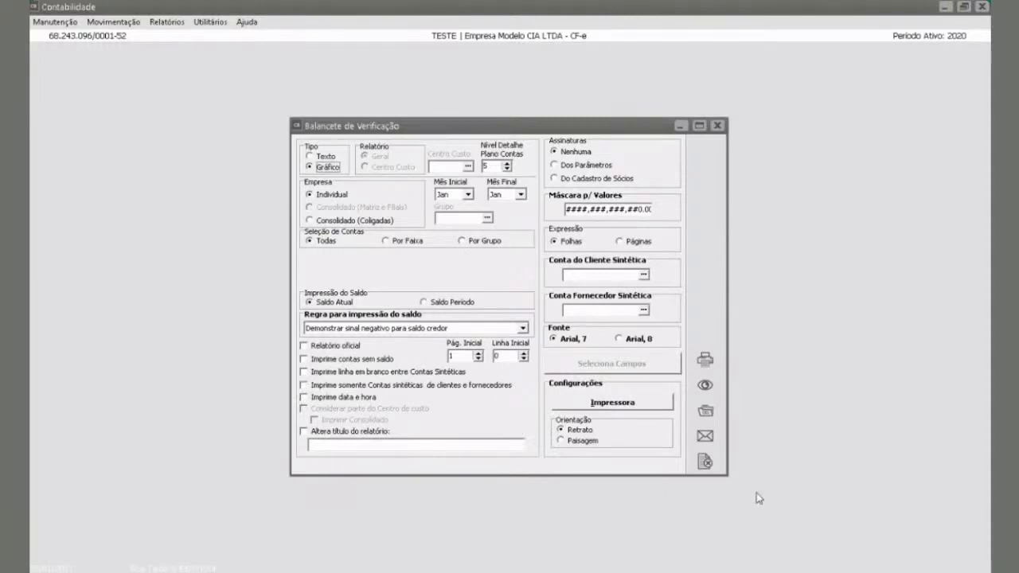
click(705, 462)
Step: Preview the Plano de Contas report in Gráfico mode for all accounts, examine its account listing, and close the preview and report window
click(167, 23)
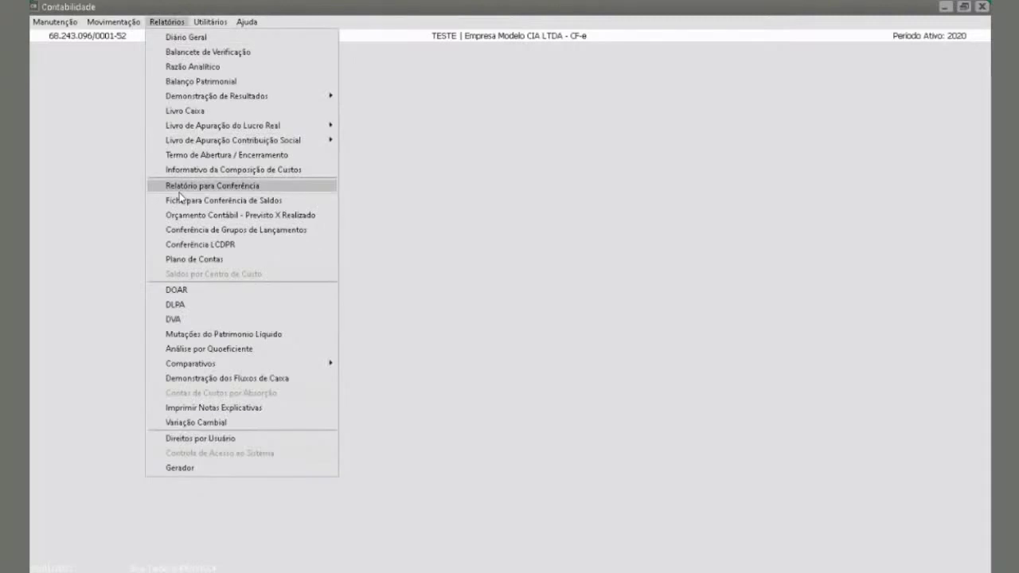
click(227, 260)
click(332, 265)
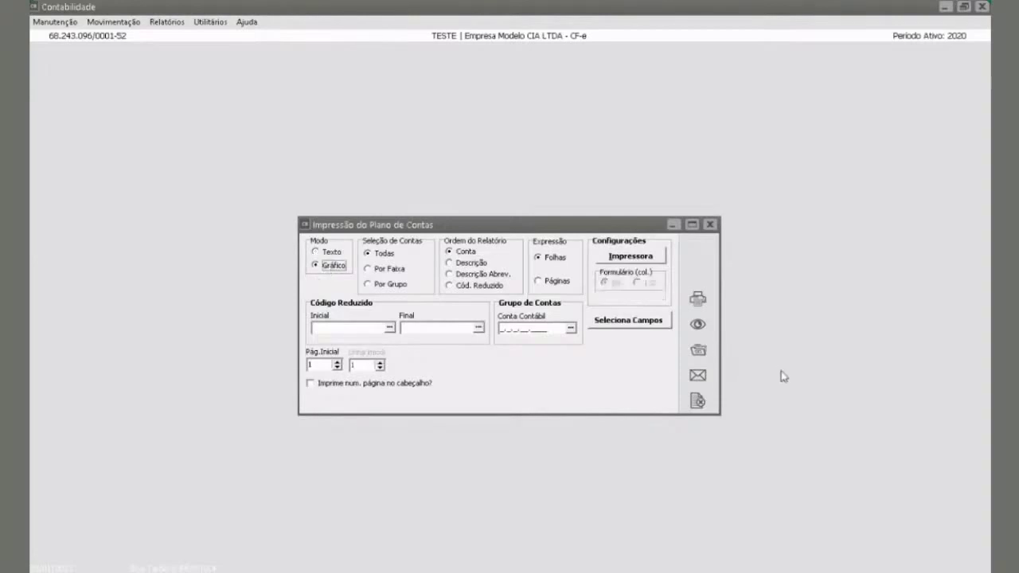
click(697, 324)
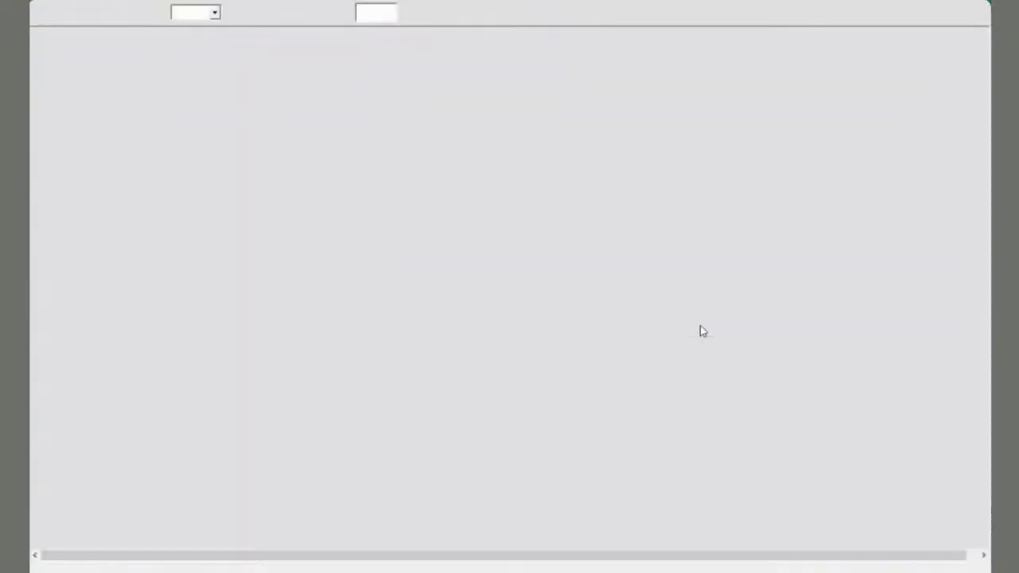
scroll(639, 218, down, 4)
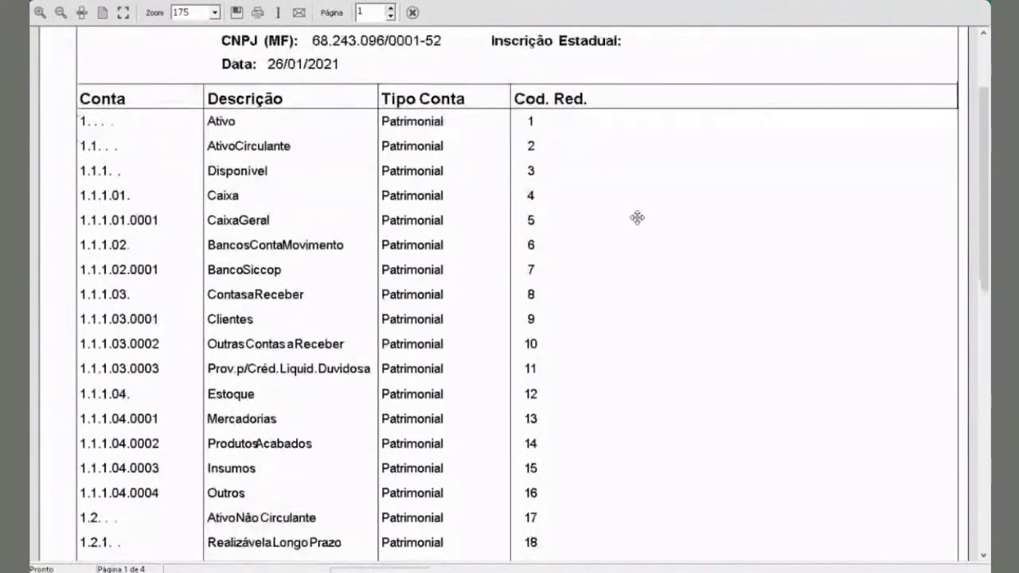
scroll(528, 223, down, 4)
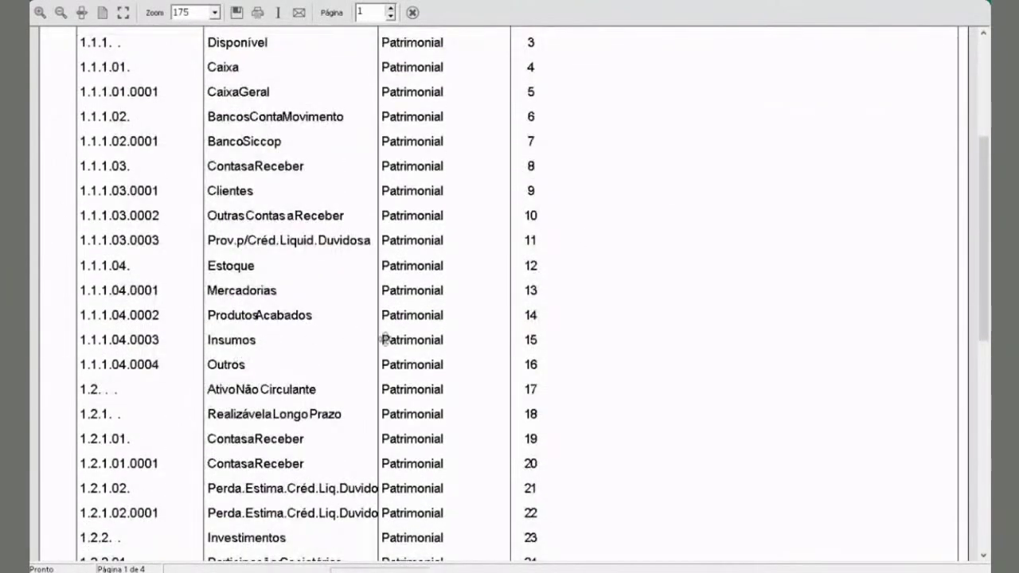
scroll(423, 294, up, 6)
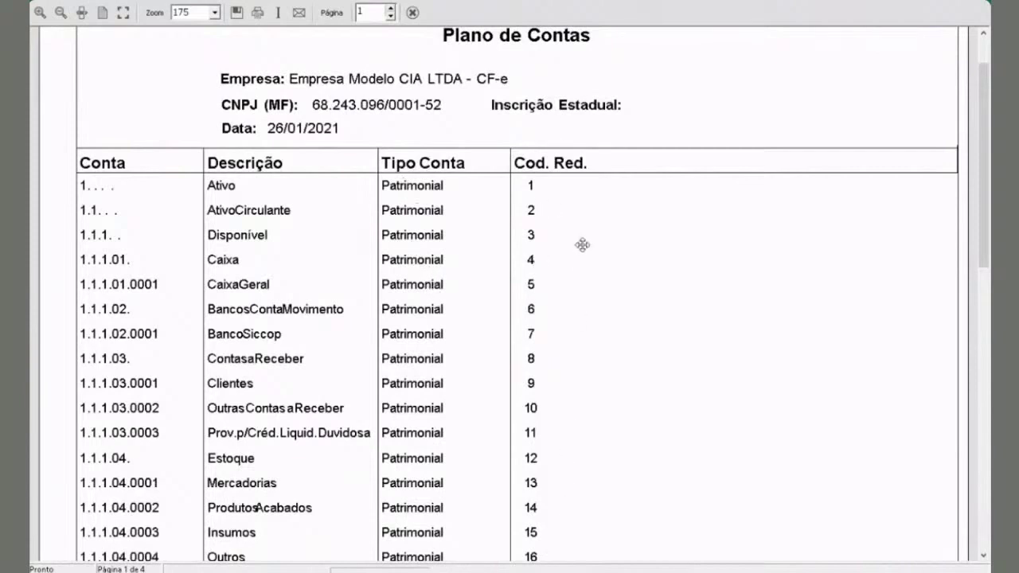
click(412, 12)
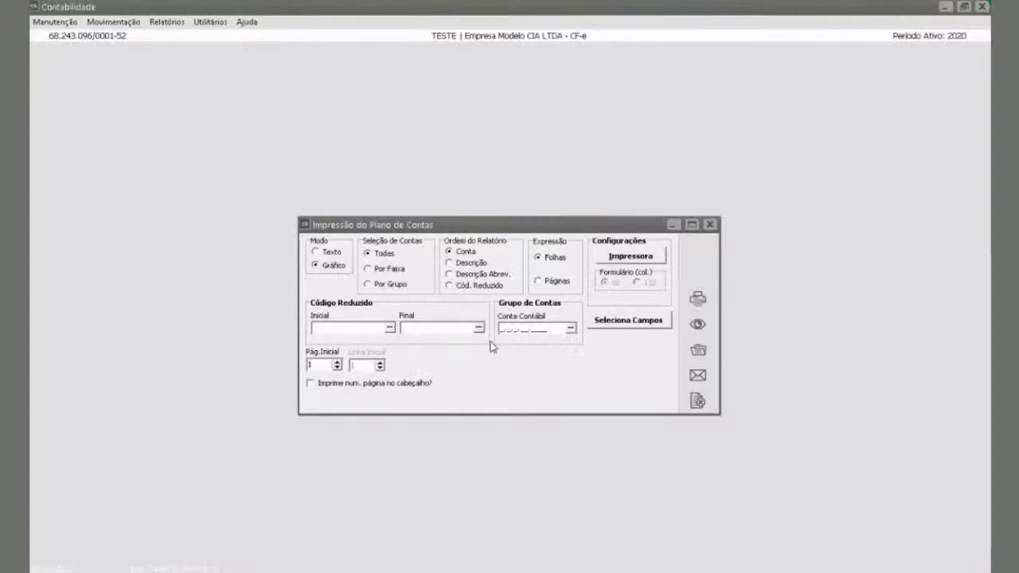
click(697, 400)
Step: In Configurações do Sistema, try 2 digits for the report page numbers, disable Ocultar os Atalhos, and save the settings
click(178, 24)
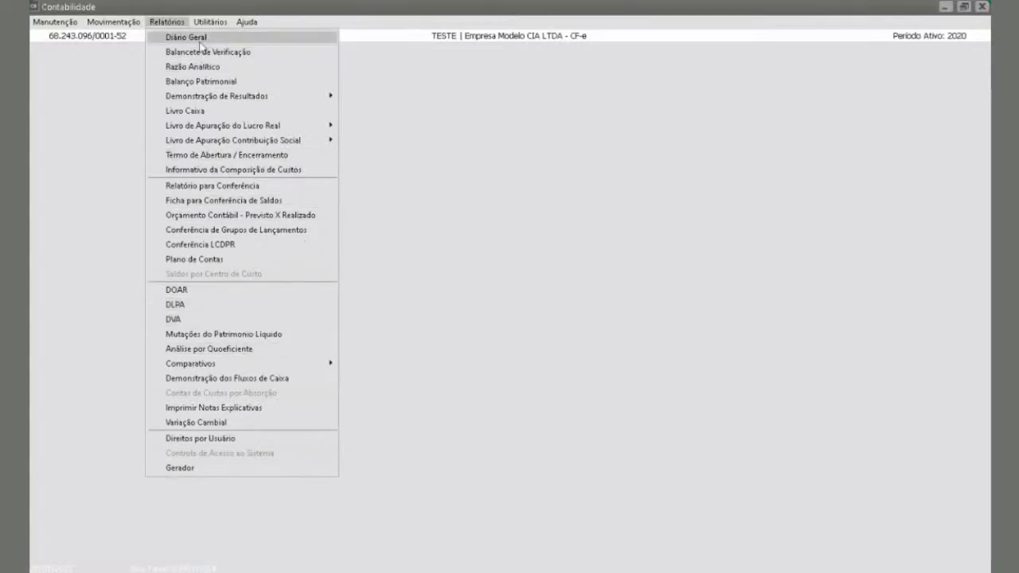
mouse_move(213, 26)
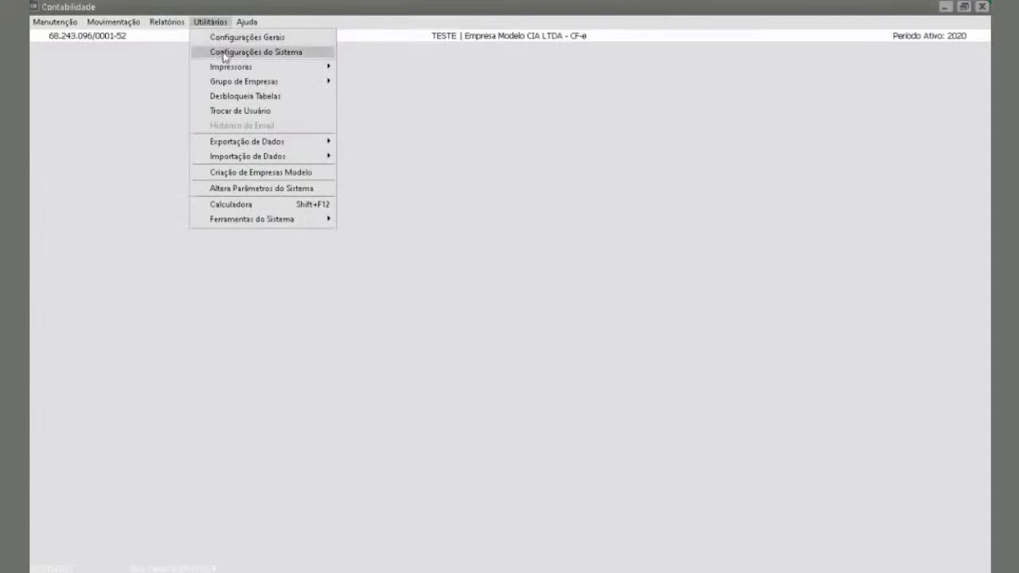
click(222, 54)
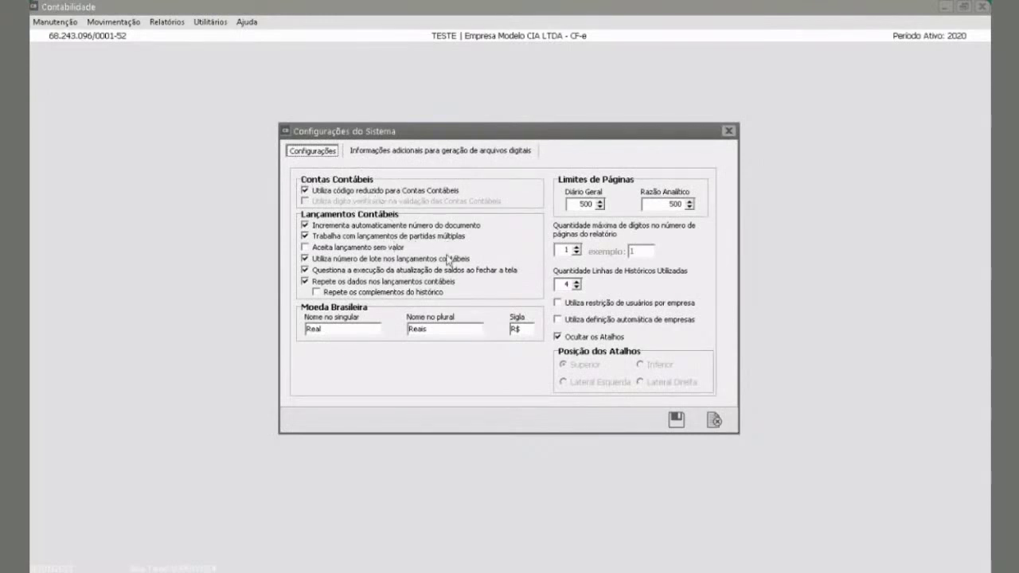
click(579, 253)
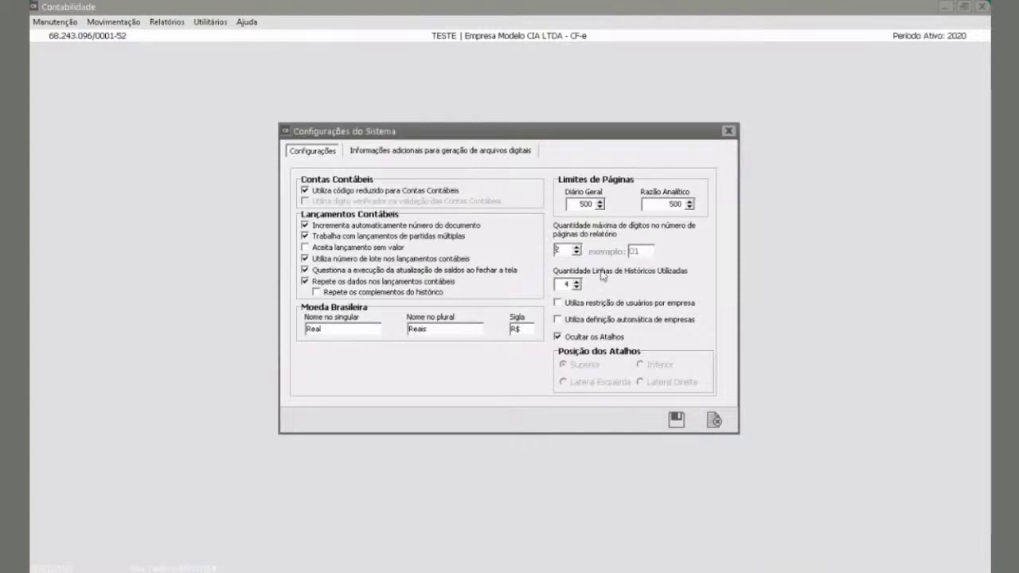
click(575, 253)
click(571, 339)
click(676, 420)
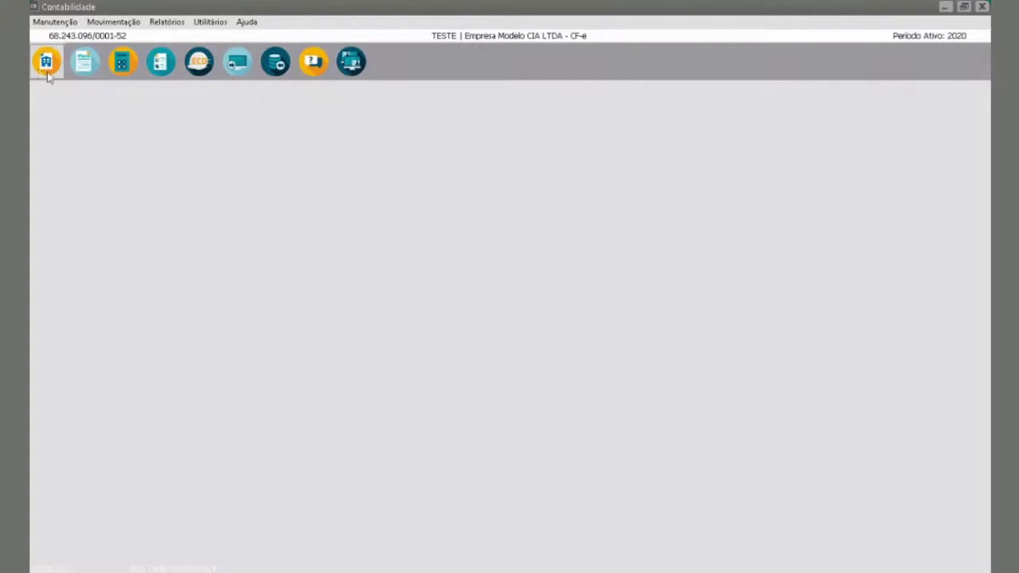
Step: View the Plano de Contas listing through its shortcut and close it
click(83, 63)
click(691, 423)
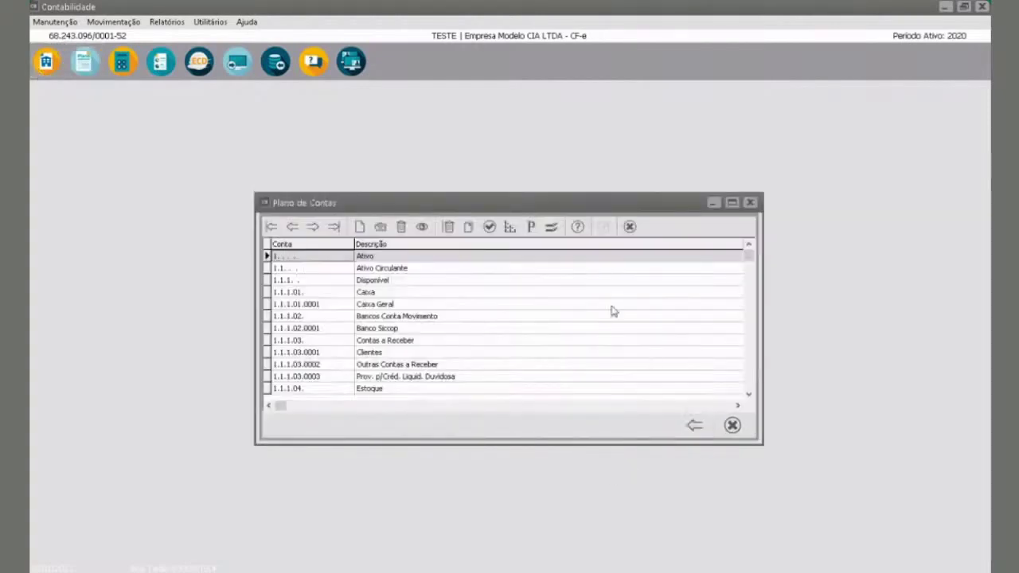
click(732, 425)
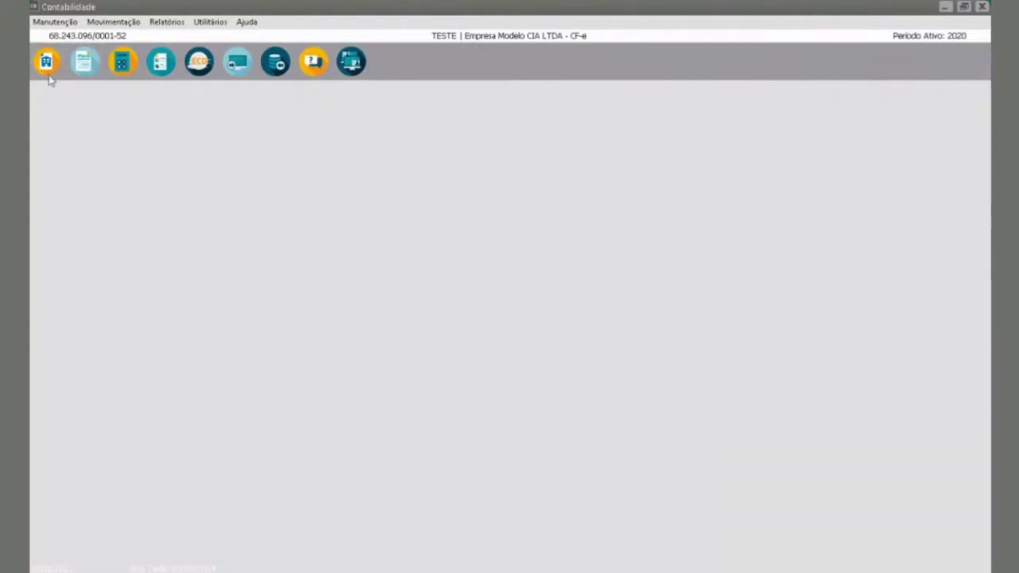
Step: View all Lançamentos Contábeis without filters and the Balancete de Verificação options through their shortcuts, closing each window
click(122, 64)
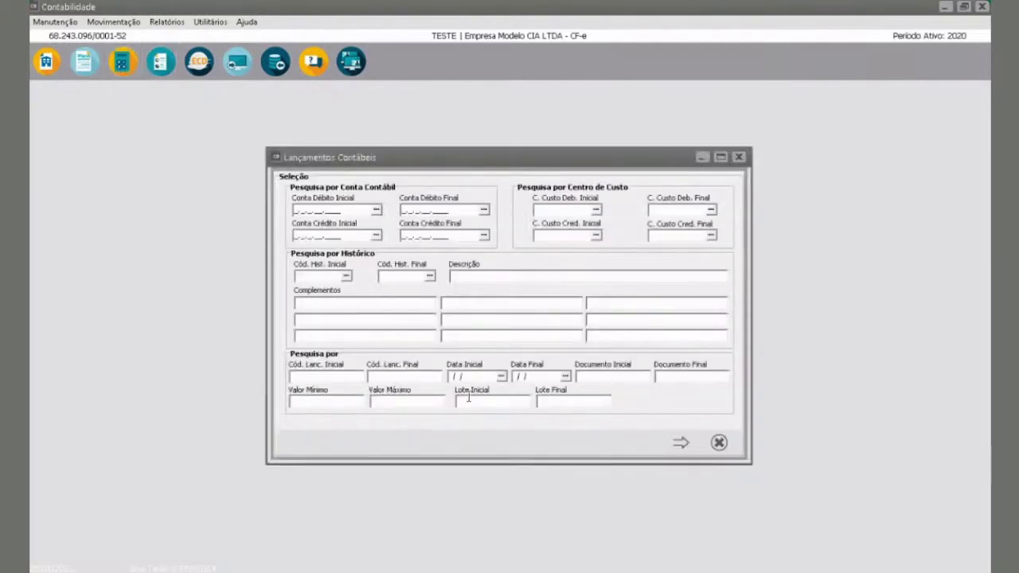
click(679, 444)
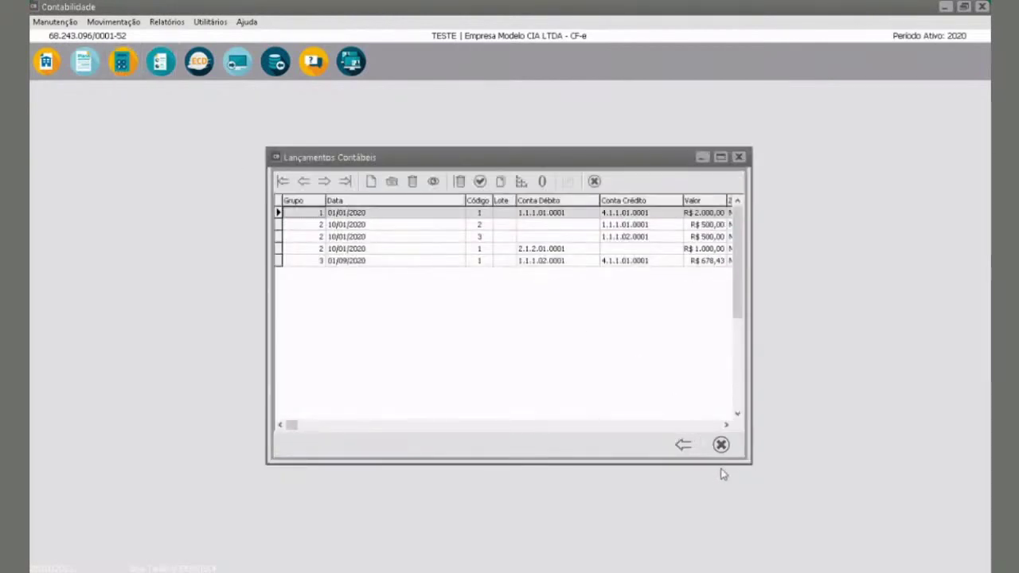
click(720, 444)
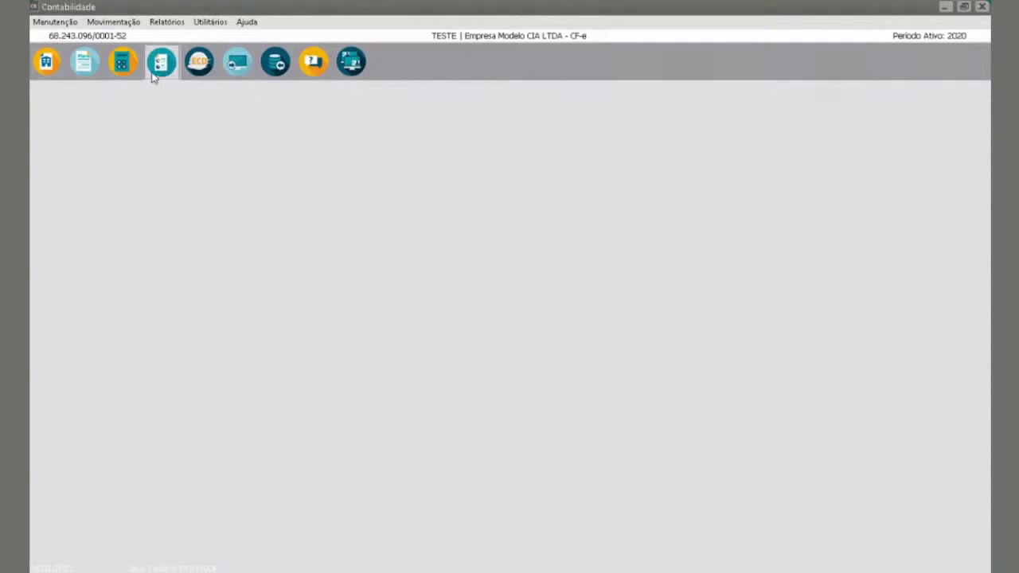
click(155, 74)
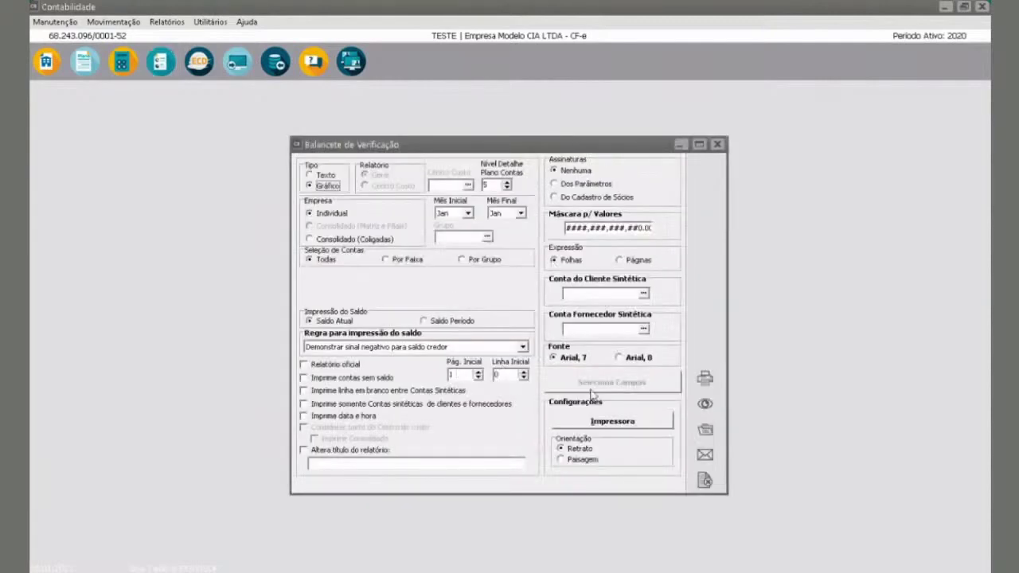
click(704, 480)
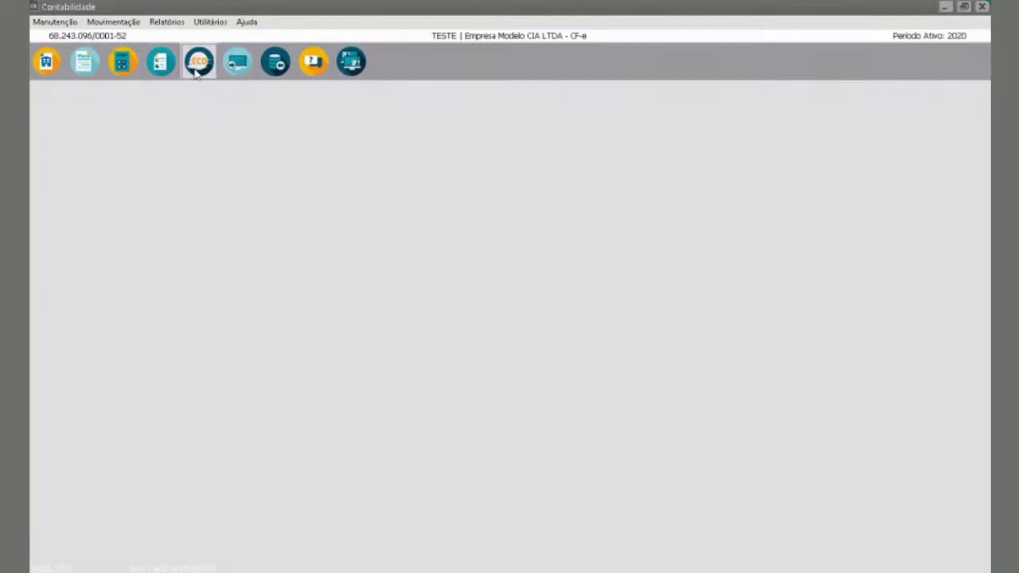
Step: Start the Escrituração Contábil Digital - ECD export and set the reference period from 01/01/2020 to 31/12/2020
click(210, 22)
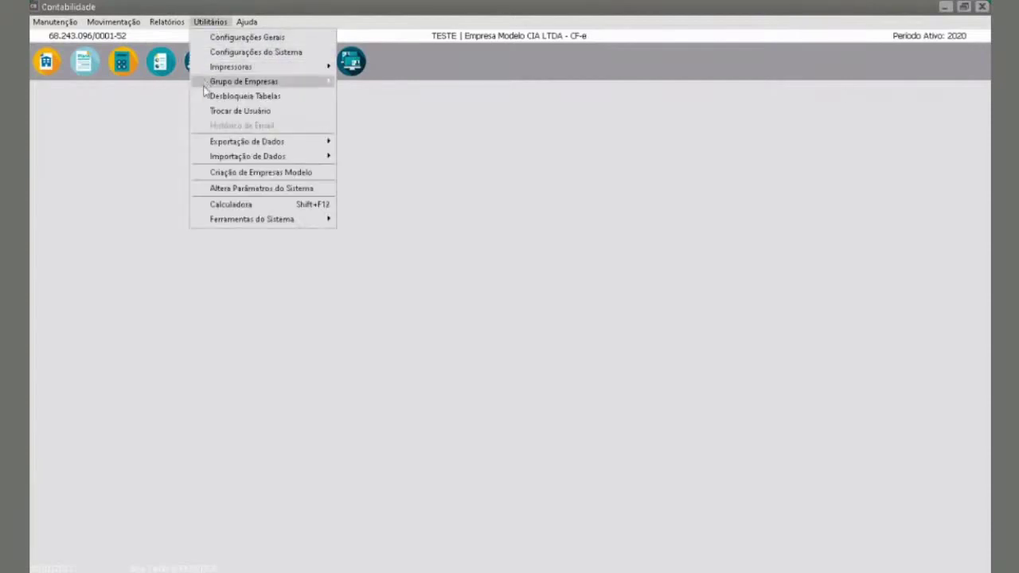
mouse_move(216, 140)
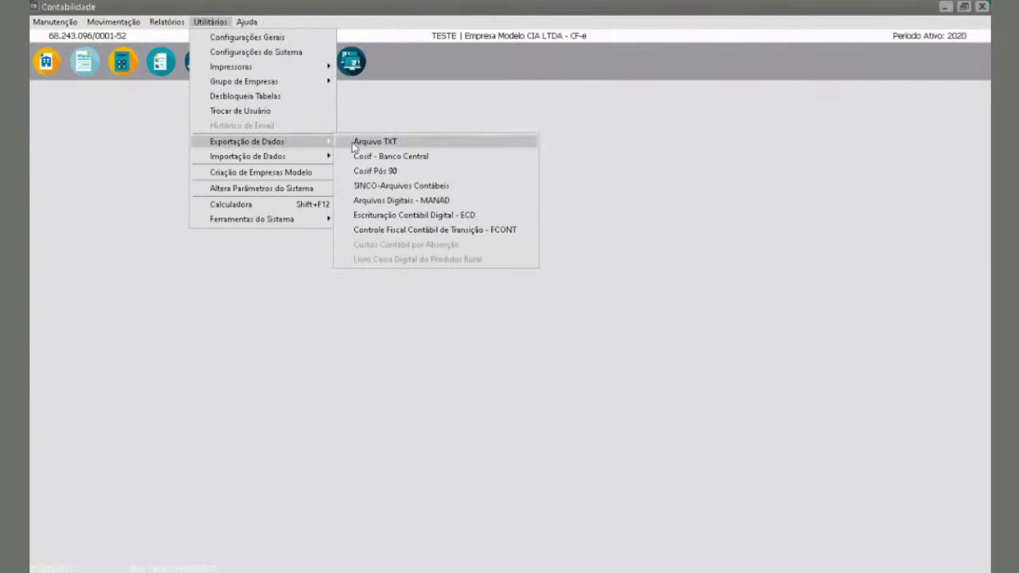
click(487, 220)
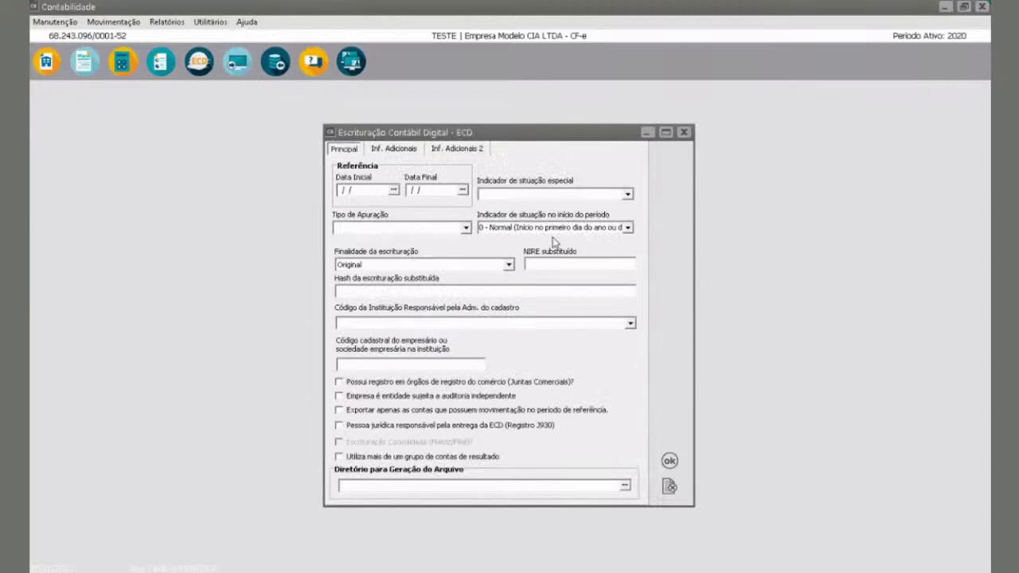
click(375, 189)
text(01/01/2020)
key(Tab)
text(3)
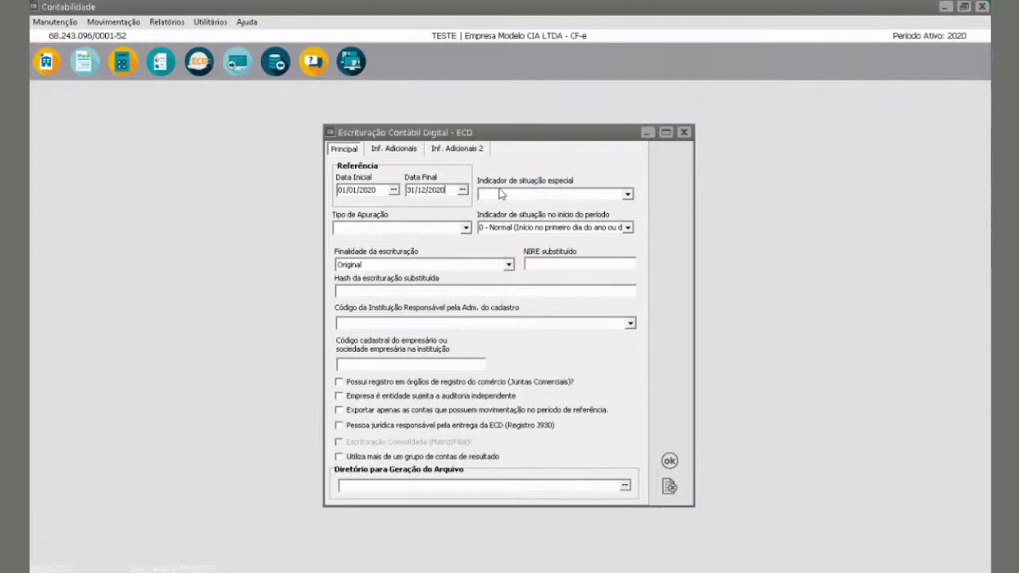
Step: Leave the special situation blank, set Tipo de Apuração to Anual, and keep the start-of-period situation 0 - Normal and the purpose Original
click(627, 194)
click(627, 195)
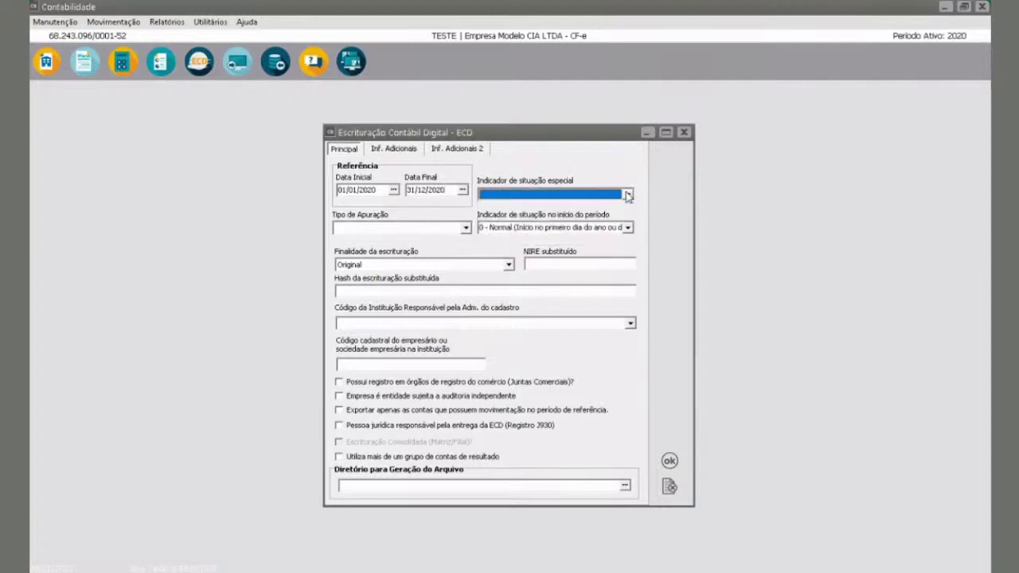
click(466, 228)
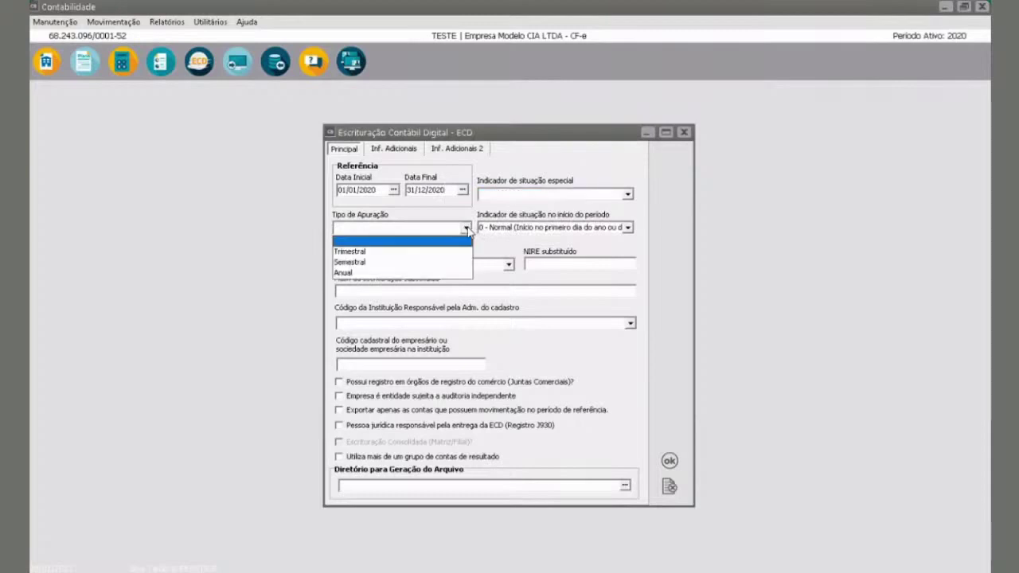
click(381, 273)
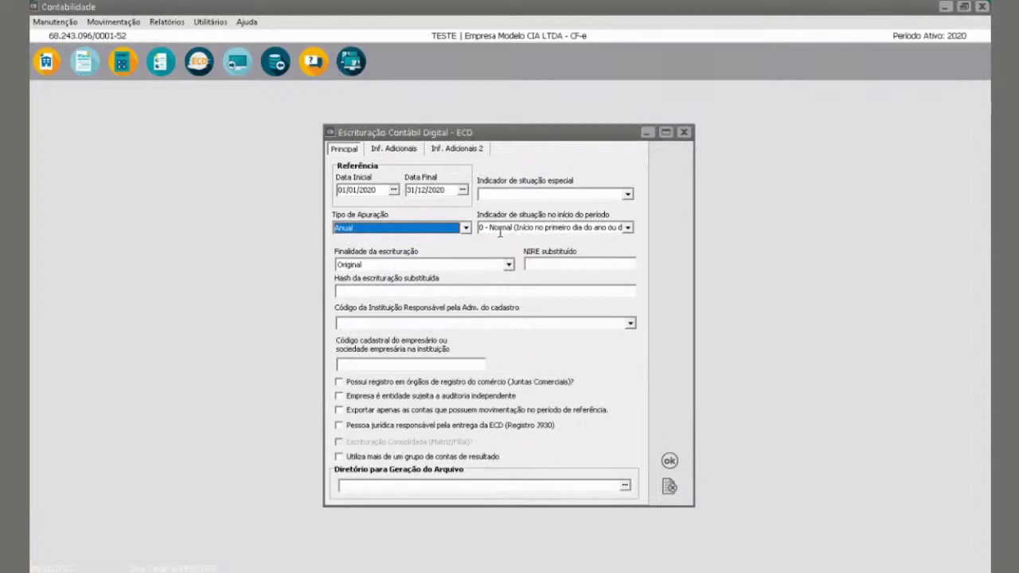
click(627, 228)
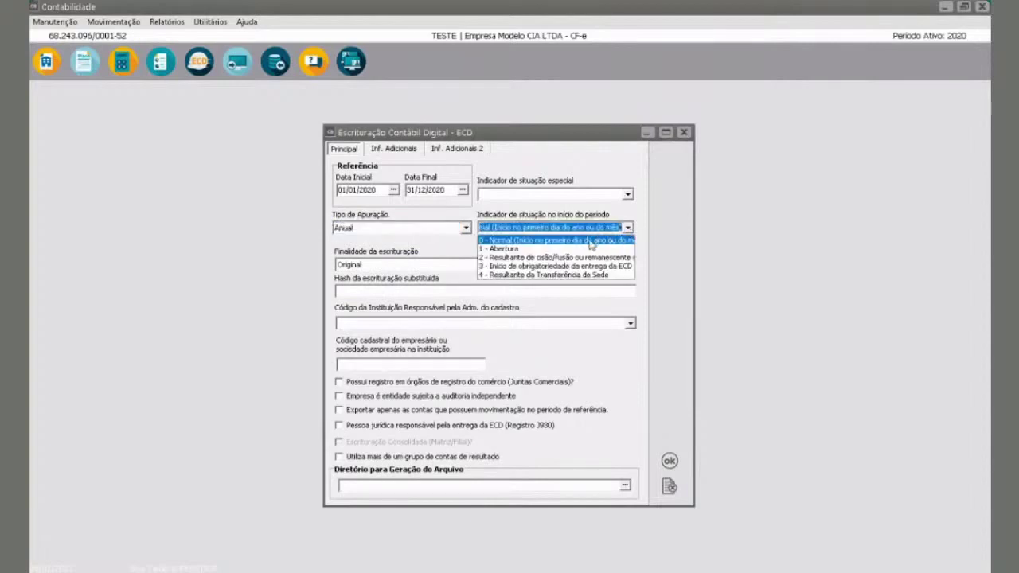
click(539, 241)
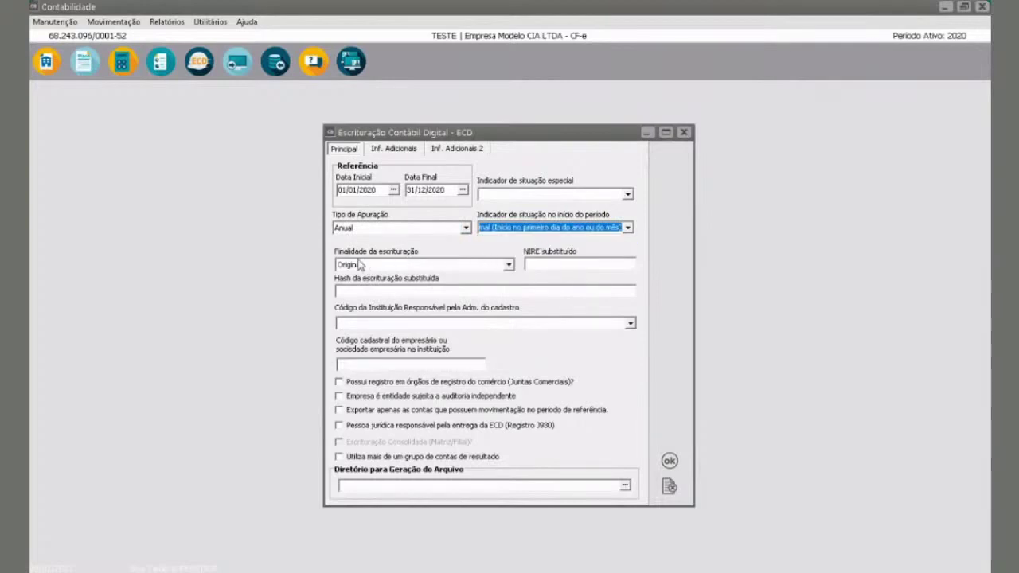
click(512, 269)
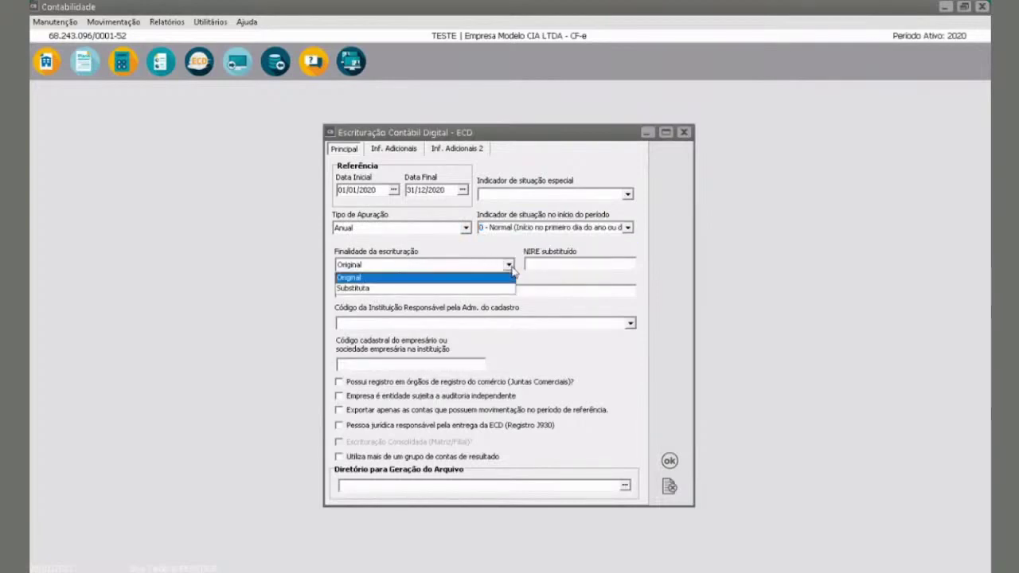
click(512, 271)
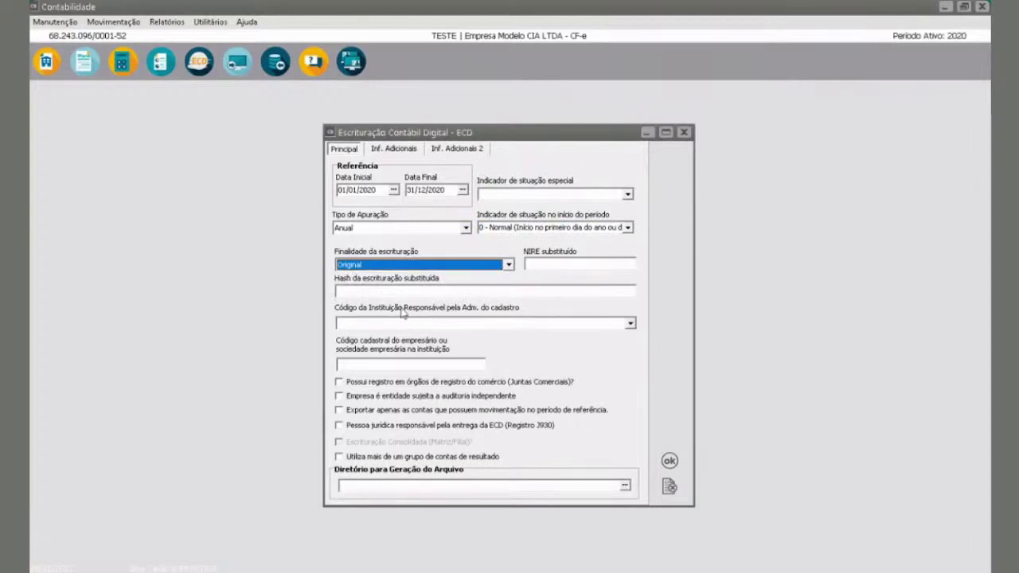
Step: Set the institution responsible for the registration to Nenhuma inscrição em outras entidades and leave the company's registration code blank
click(629, 323)
scroll(518, 355, down, 2)
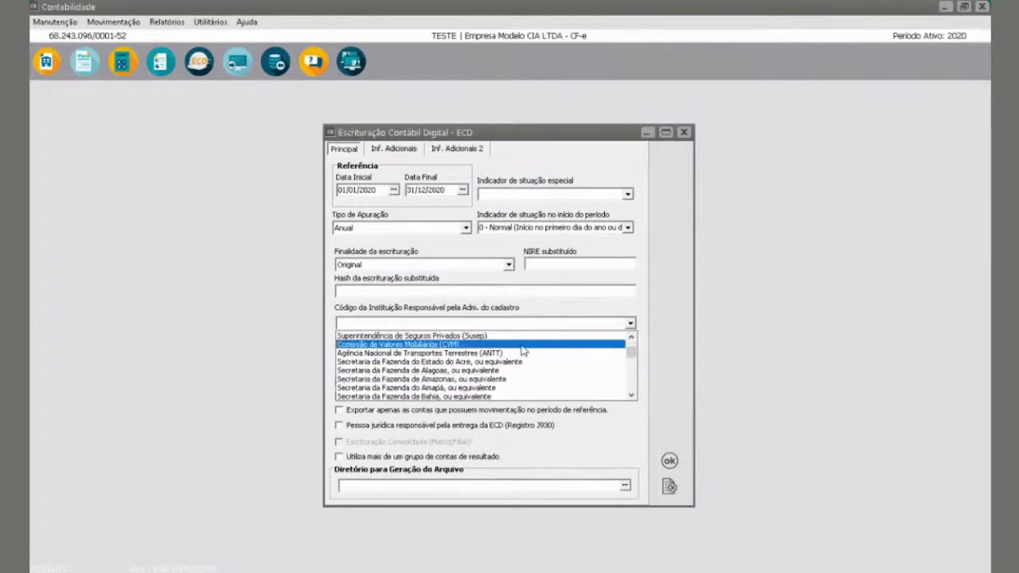
scroll(523, 351, down, 4)
scroll(519, 343, up, 7)
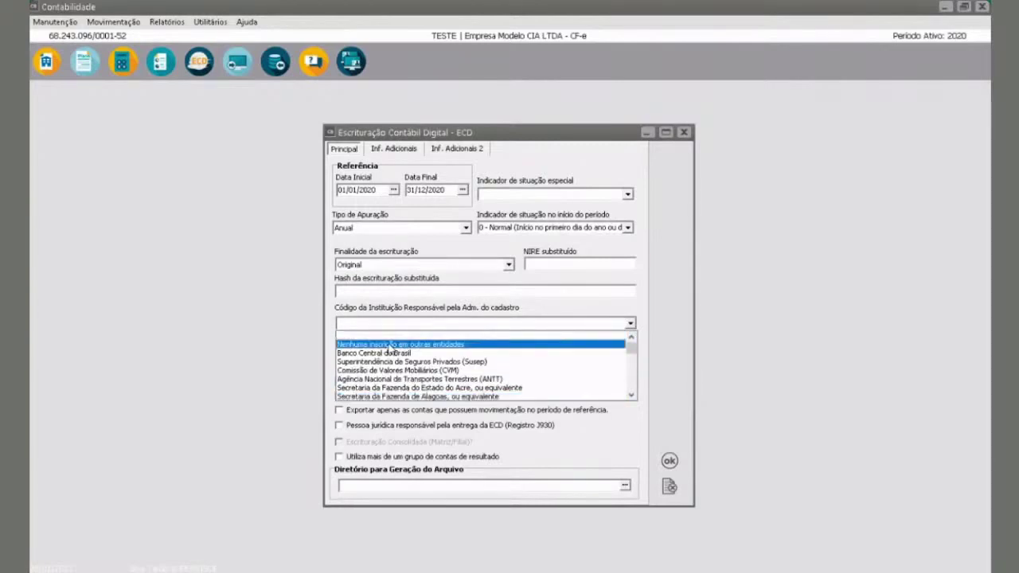
click(390, 345)
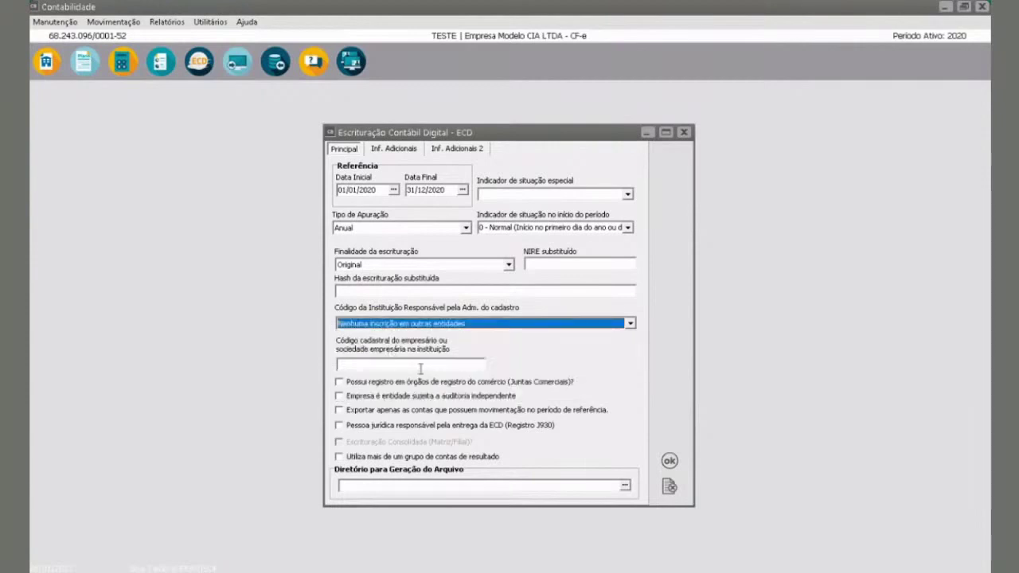
click(387, 365)
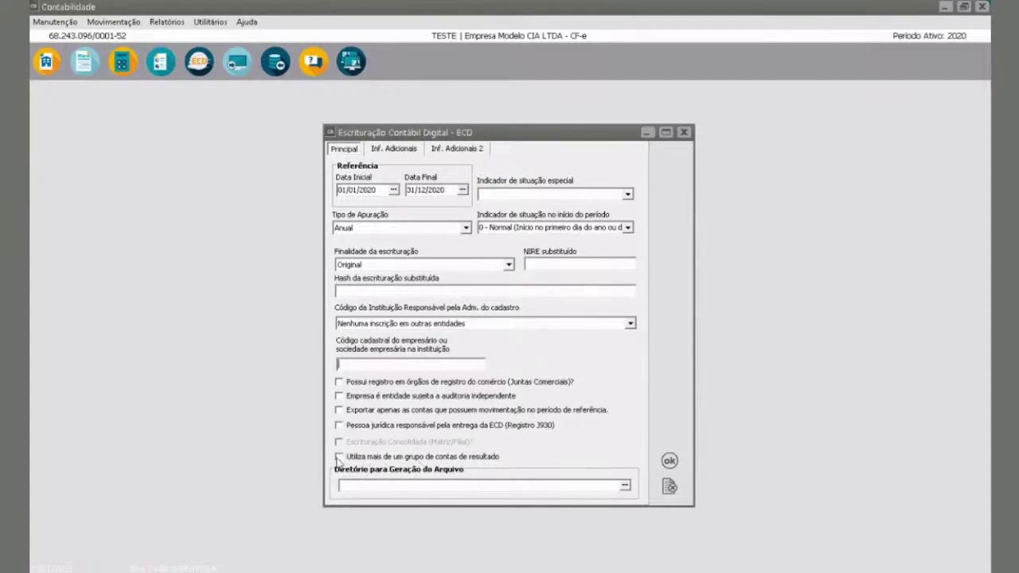
Step: Choose the Executáveis- Live folder as the directory for generating the ECD file
click(625, 485)
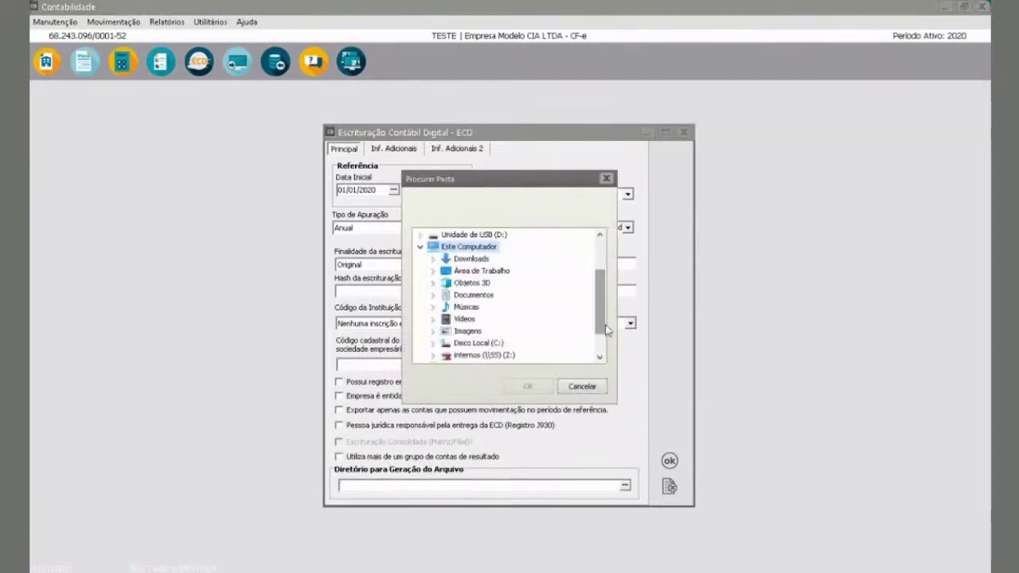
scroll(599, 335, down, 1)
click(470, 343)
click(521, 386)
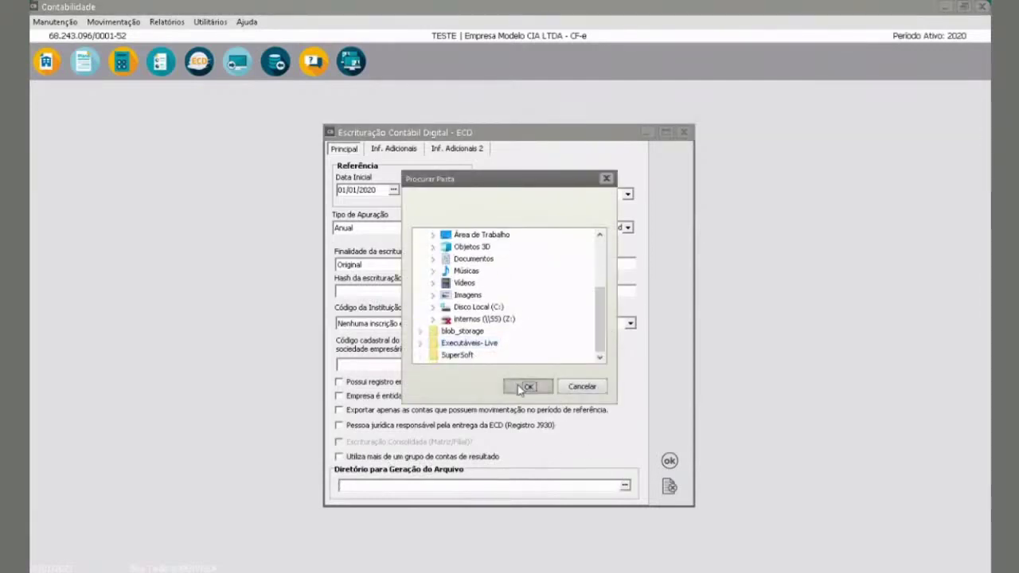
Step: Examine the book opening and closing data and the participant relationship options in the ECD additional information, leaving the relationship blank
click(407, 151)
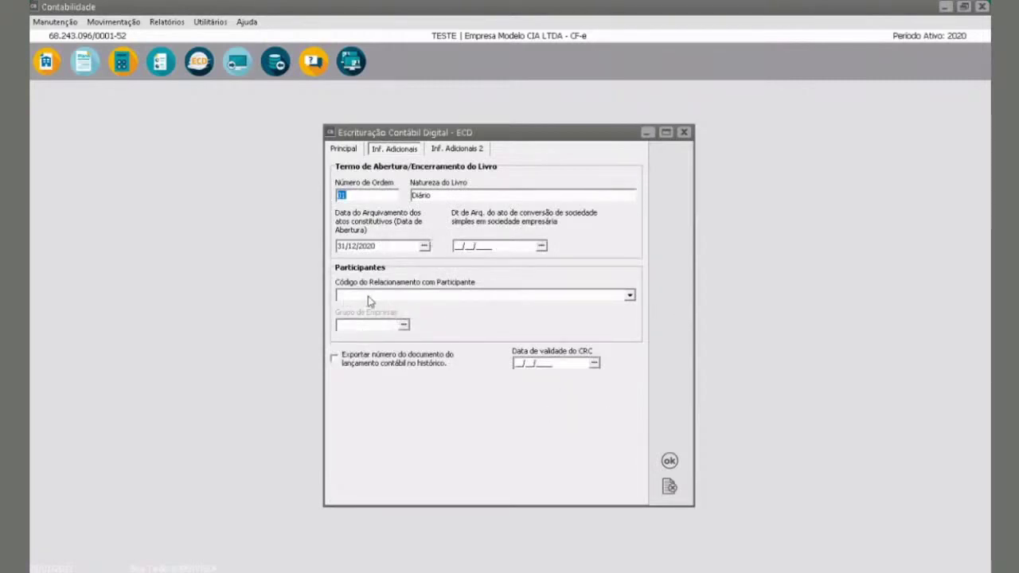
click(629, 295)
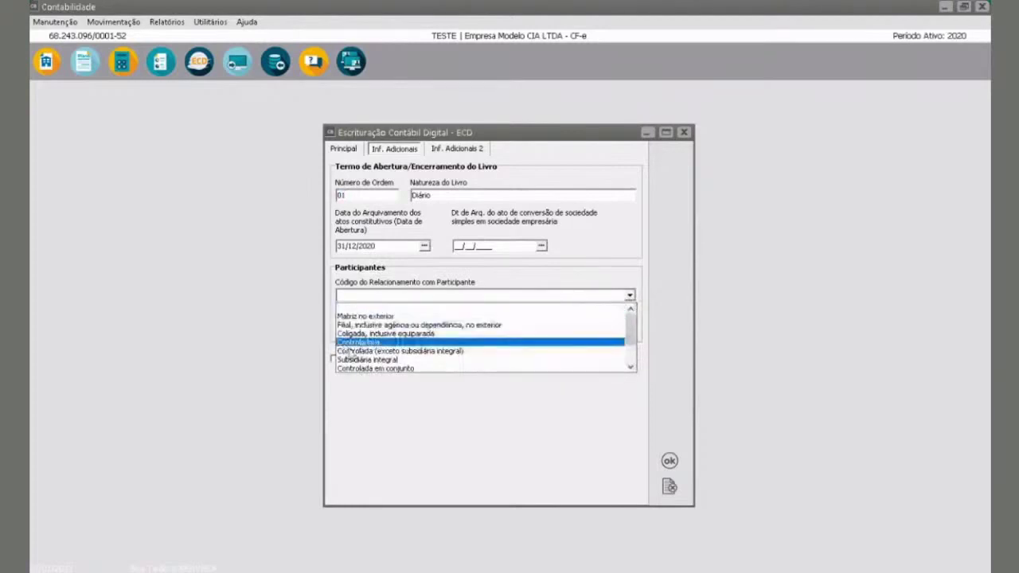
click(450, 462)
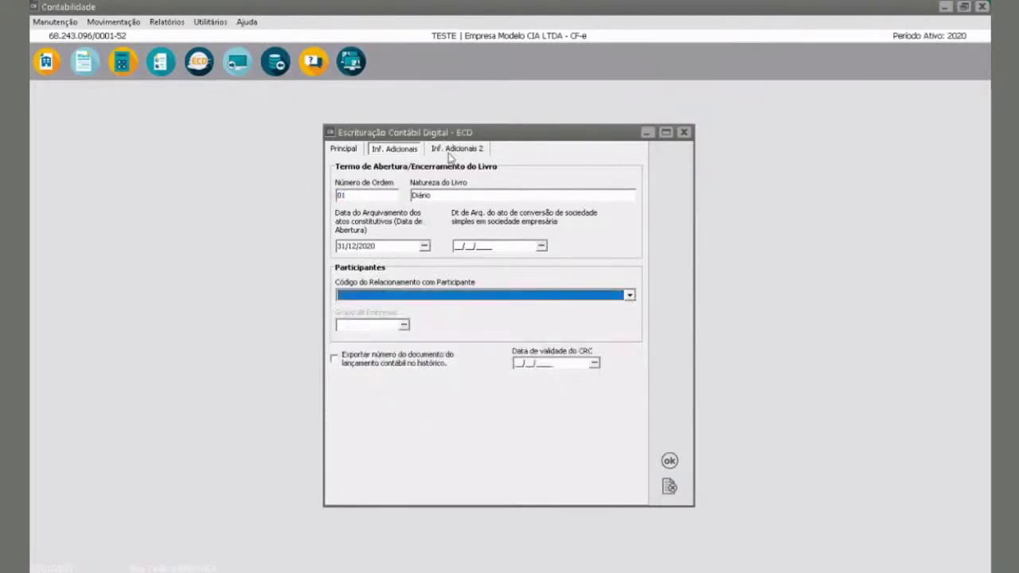
Step: Examine the responsible parties' qualifications, the document types offered for Registro J800, and the remaining columns of its table
click(450, 151)
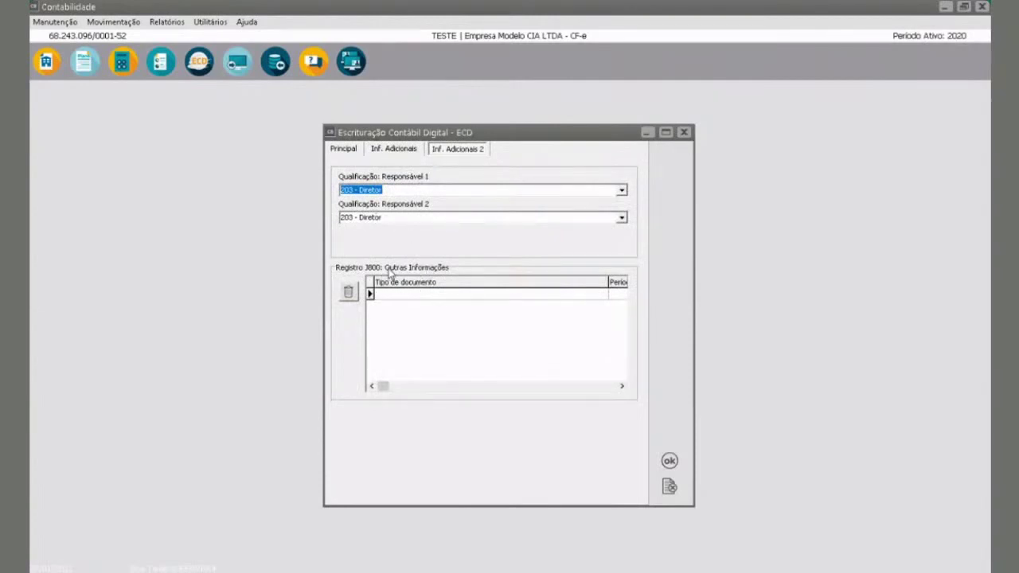
click(599, 297)
click(602, 295)
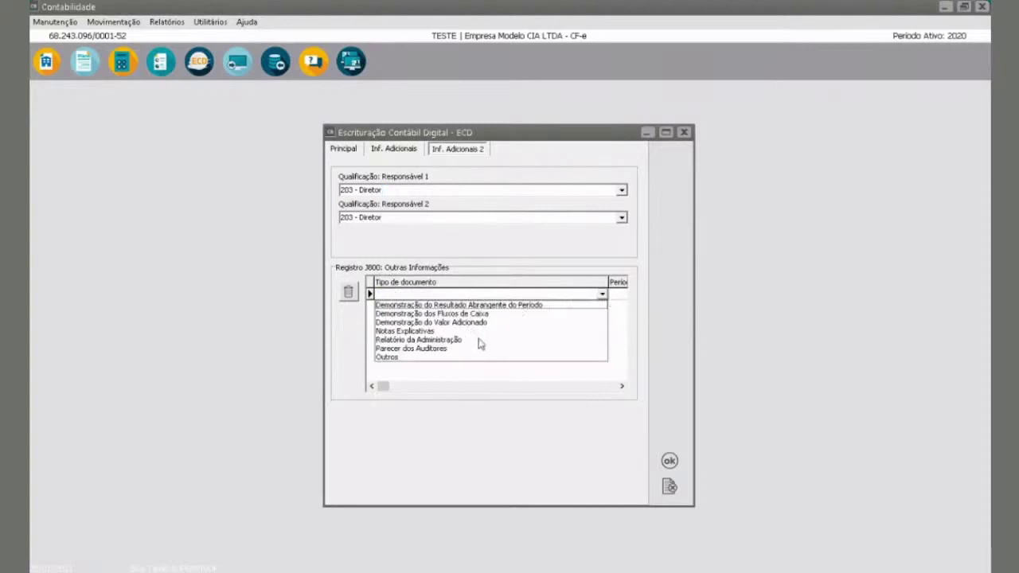
click(502, 434)
click(621, 386)
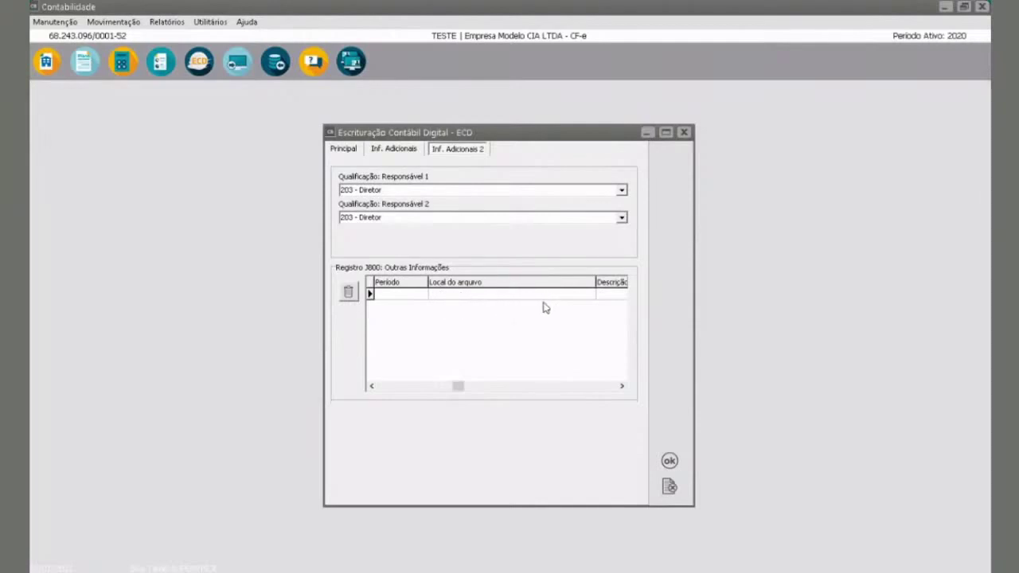
Step: Export the ECD file, continuing without a J800 file and despite accounts lacking a relation to the Plano de Contas Referencial, and close the ECD window
click(620, 387)
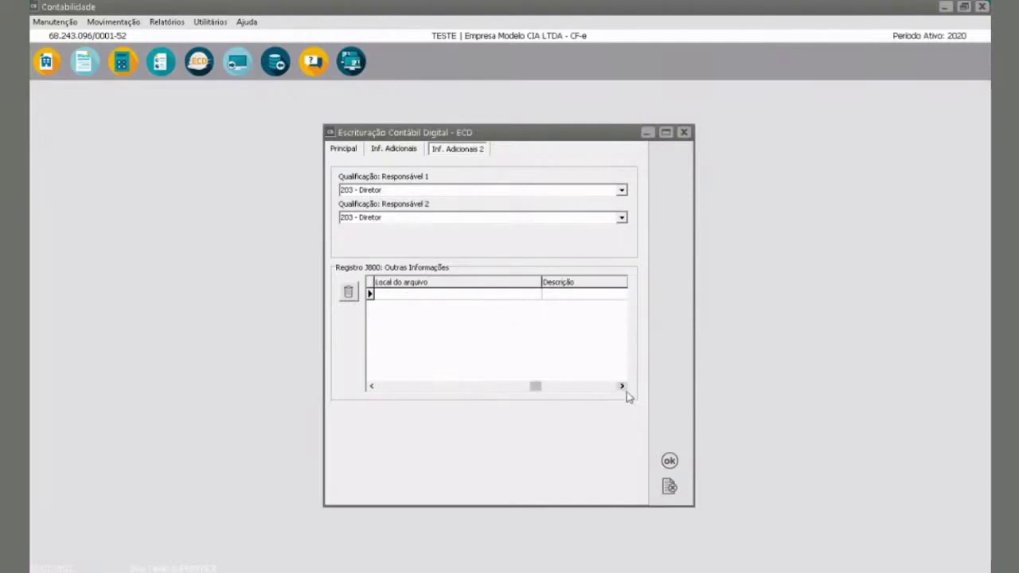
click(620, 387)
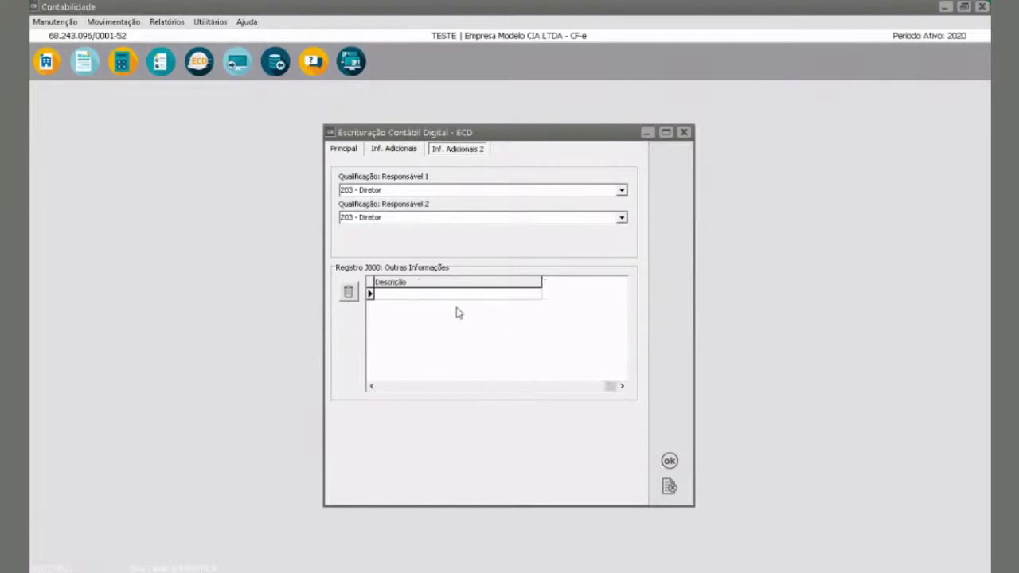
click(351, 154)
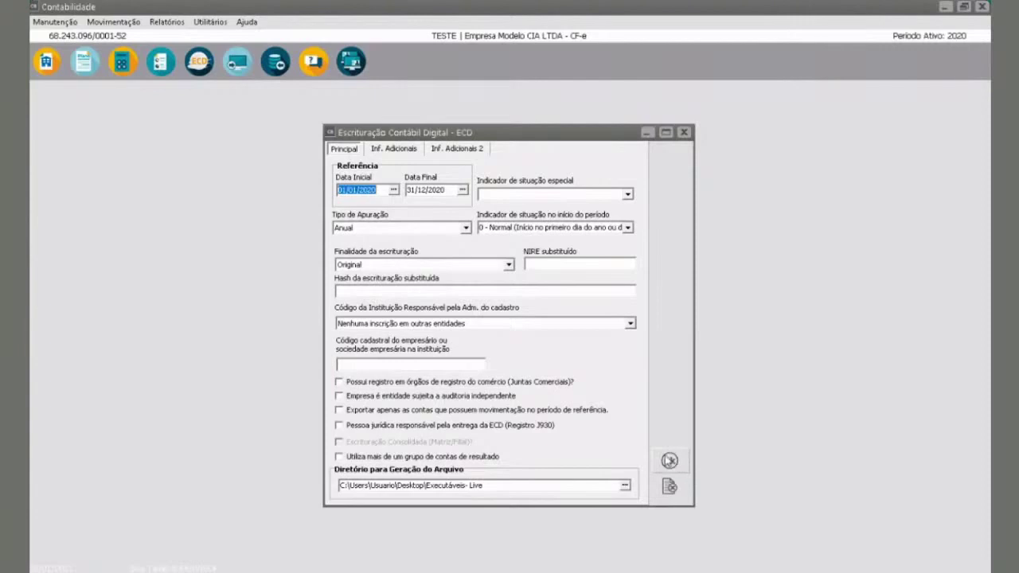
click(669, 461)
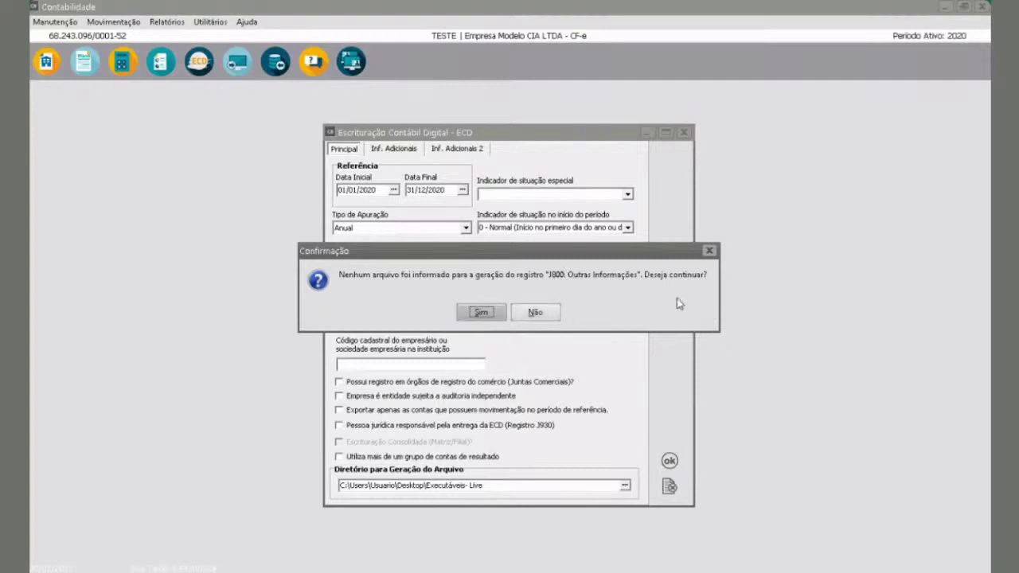
click(482, 313)
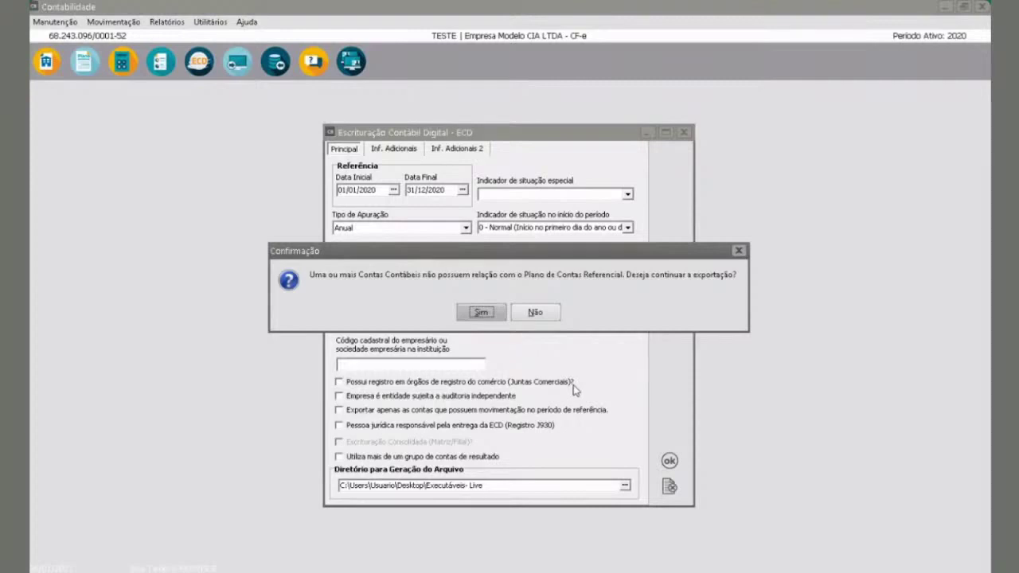
click(481, 312)
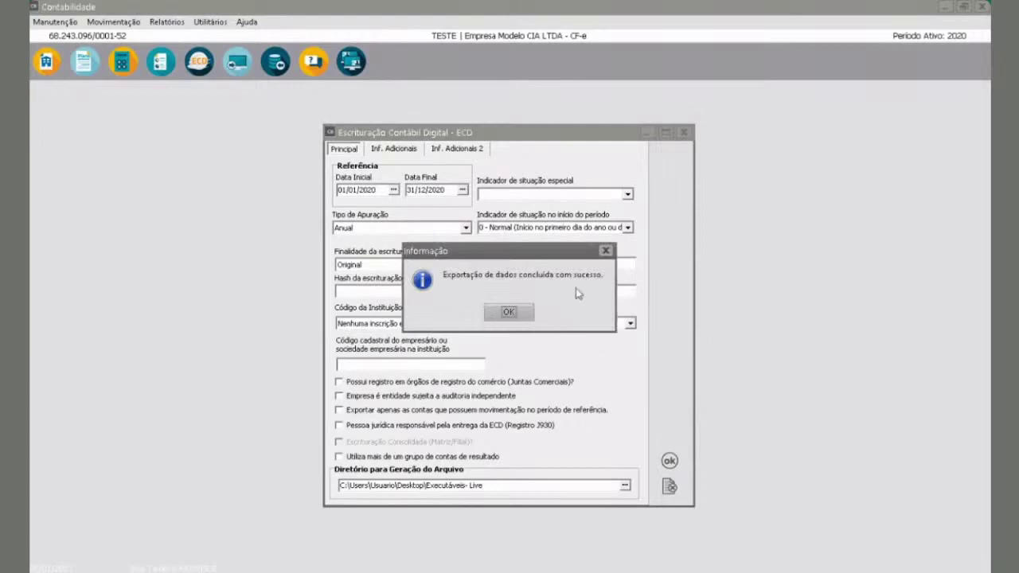
click(525, 313)
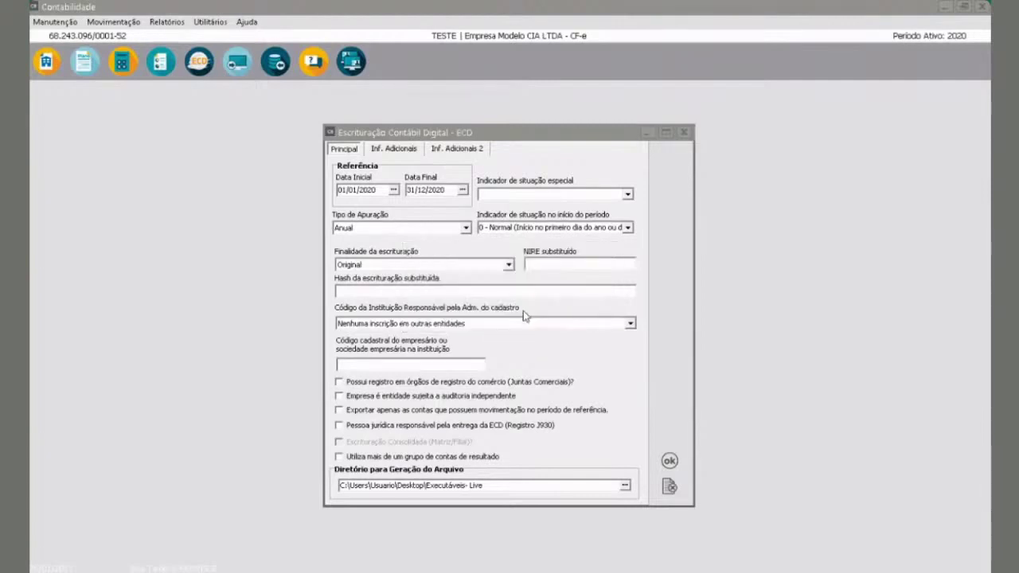
click(672, 490)
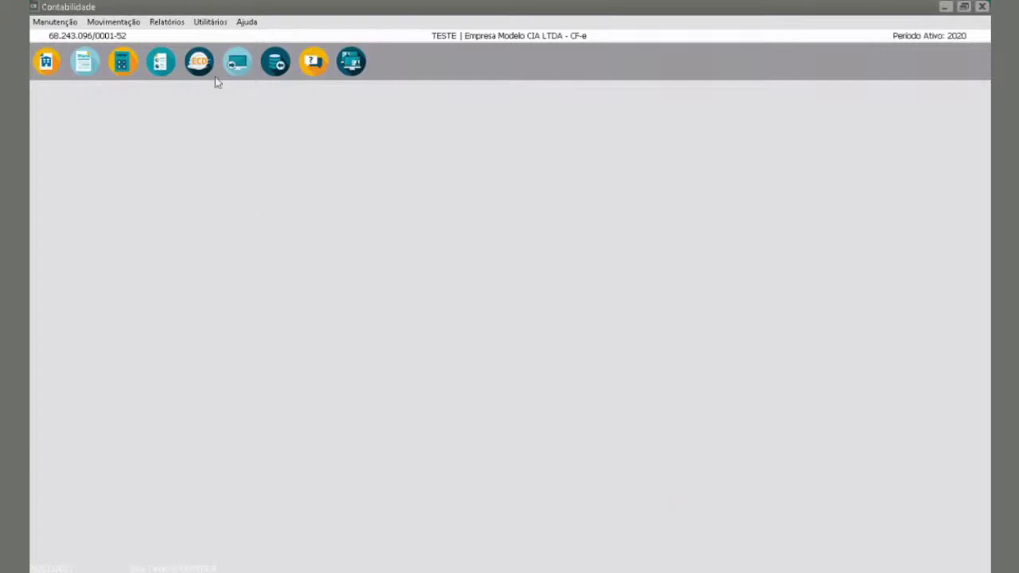
Step: Examine the available data export formats and the data import options, including Lançamentos Contábeis and Escrituração Contábil Digital - ECD
click(207, 23)
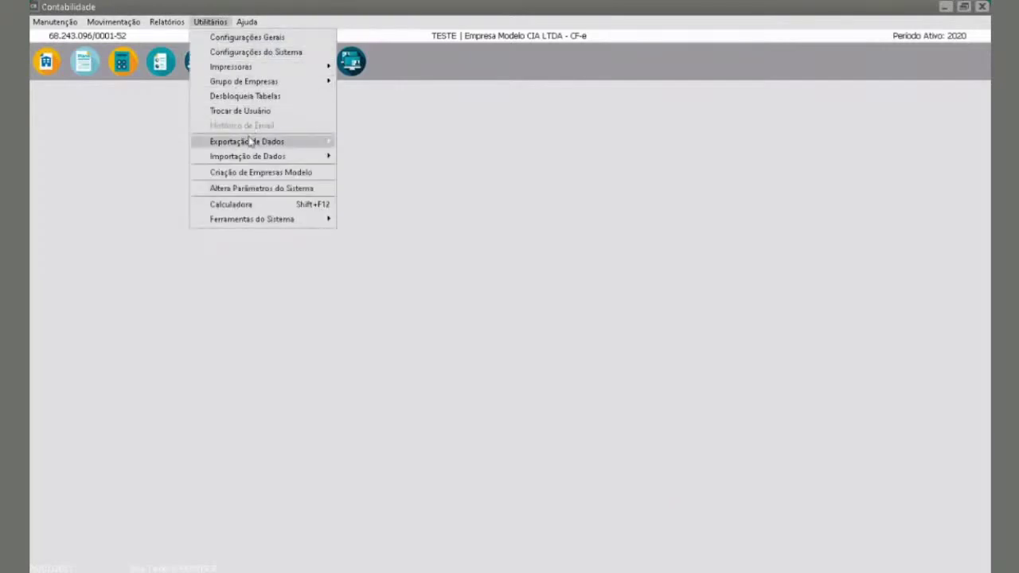
mouse_move(250, 141)
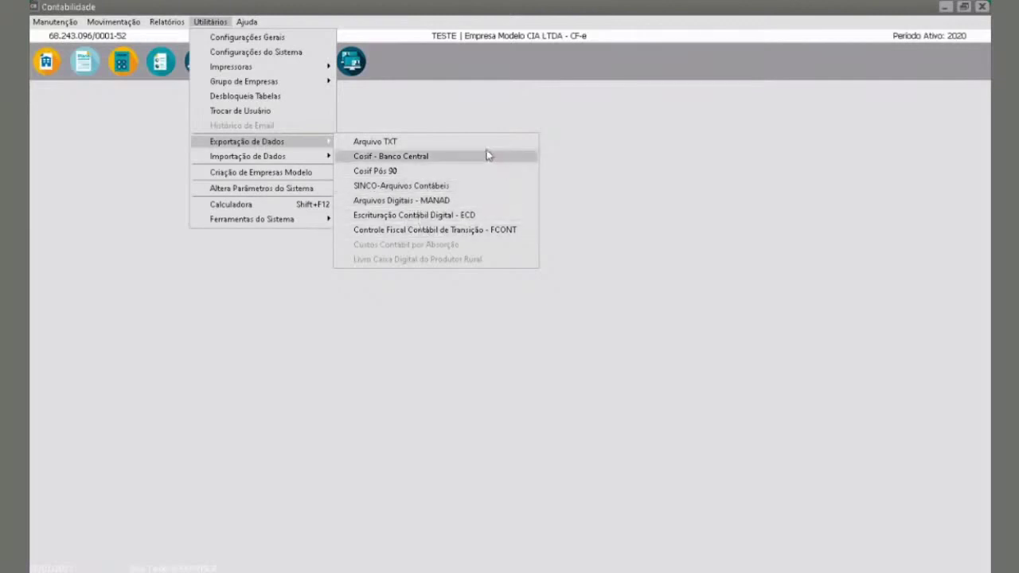
mouse_move(307, 156)
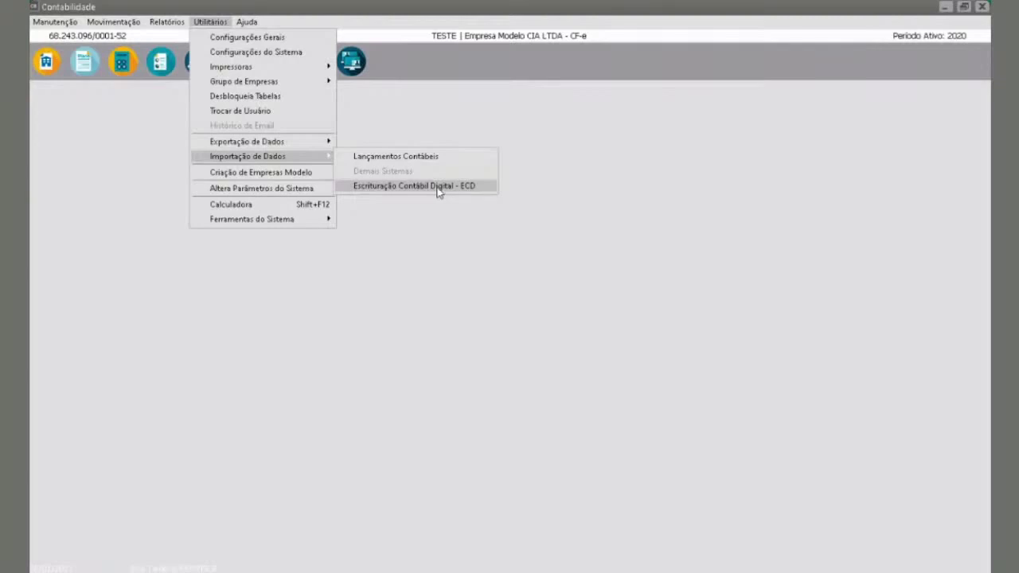
click(413, 284)
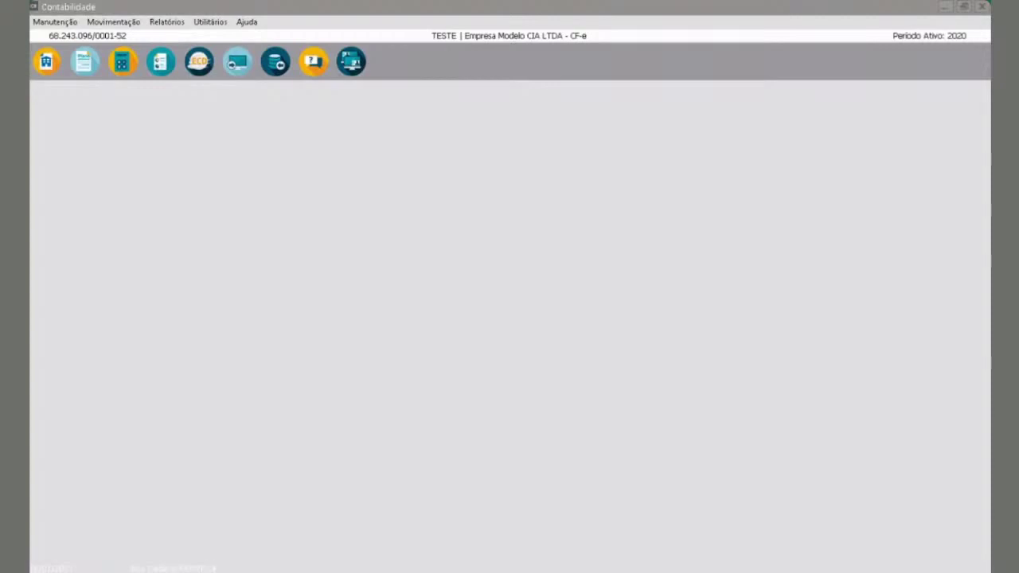
Step: Examine the Cópia de Segurança destination, options and company selection, and close it without making a backup
click(212, 22)
mouse_move(250, 226)
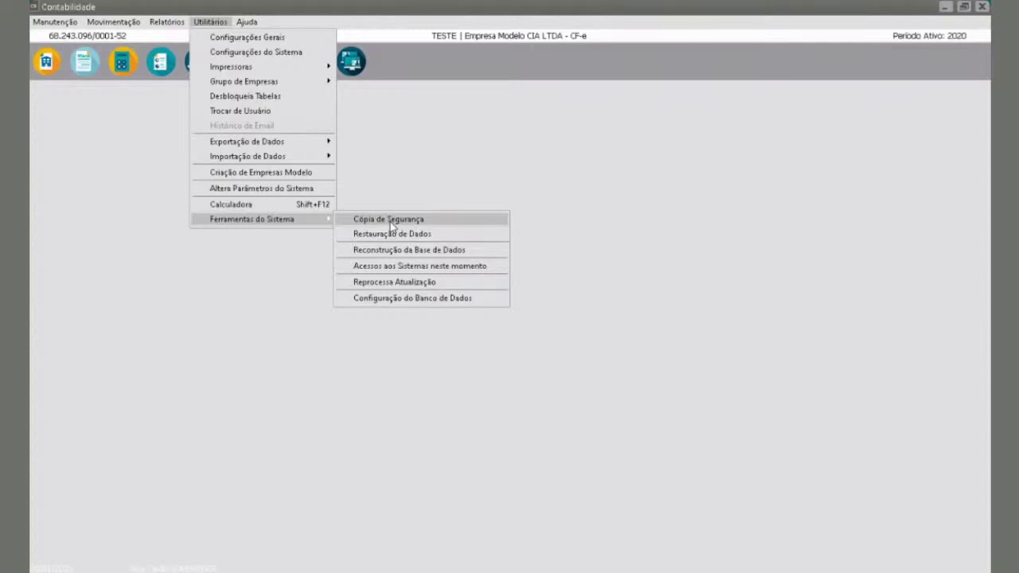
click(389, 219)
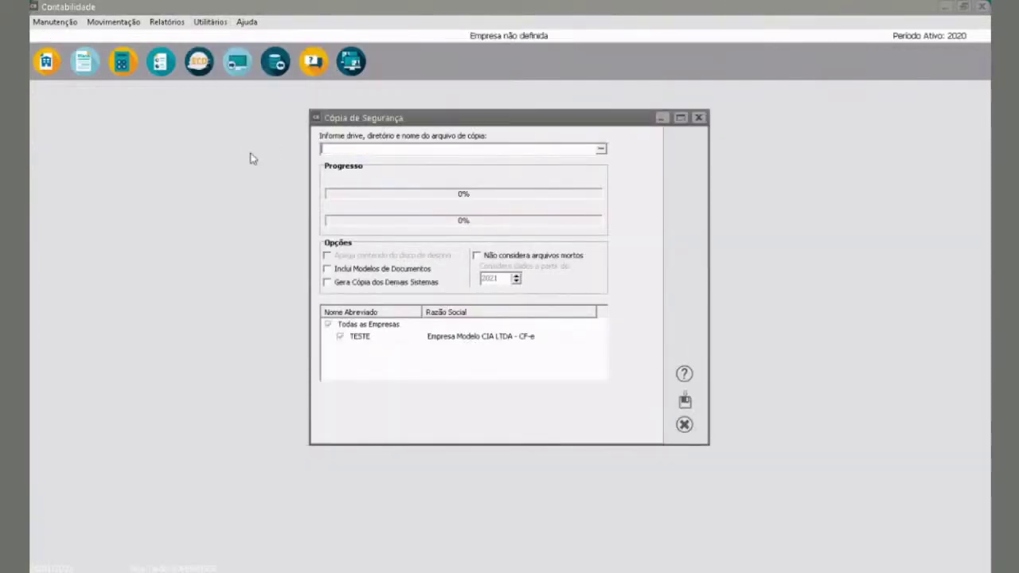
click(601, 150)
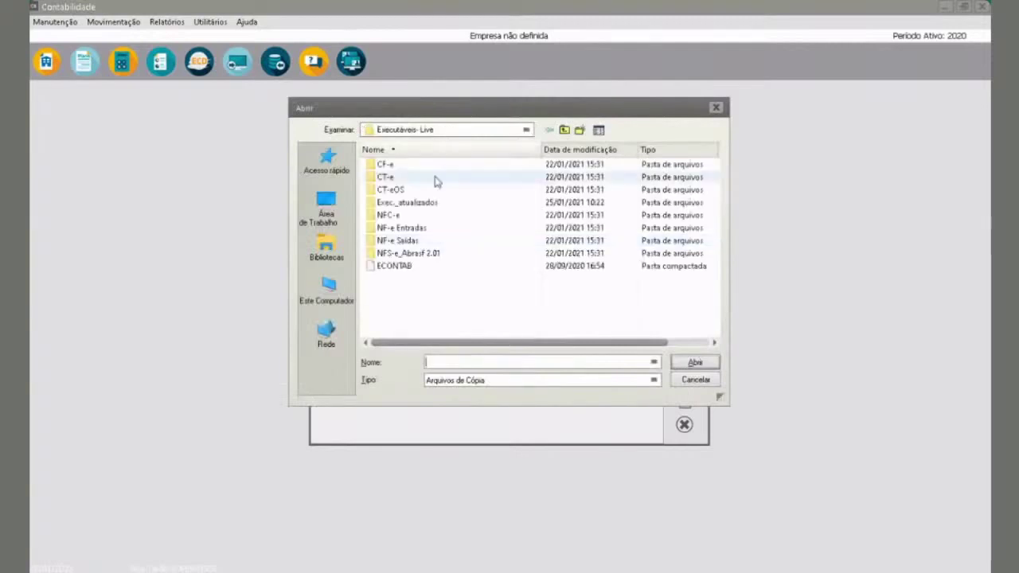
click(693, 380)
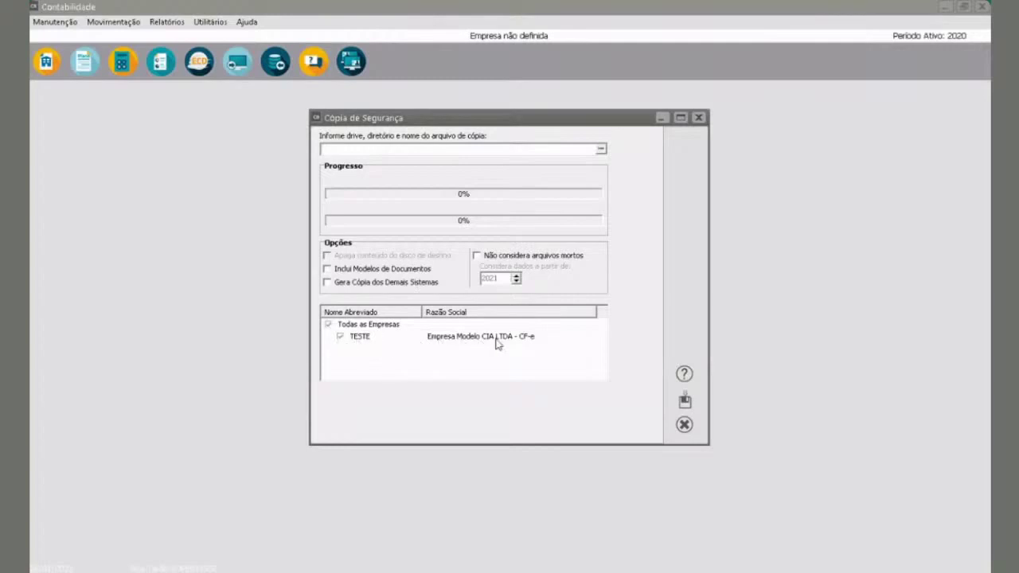
click(685, 426)
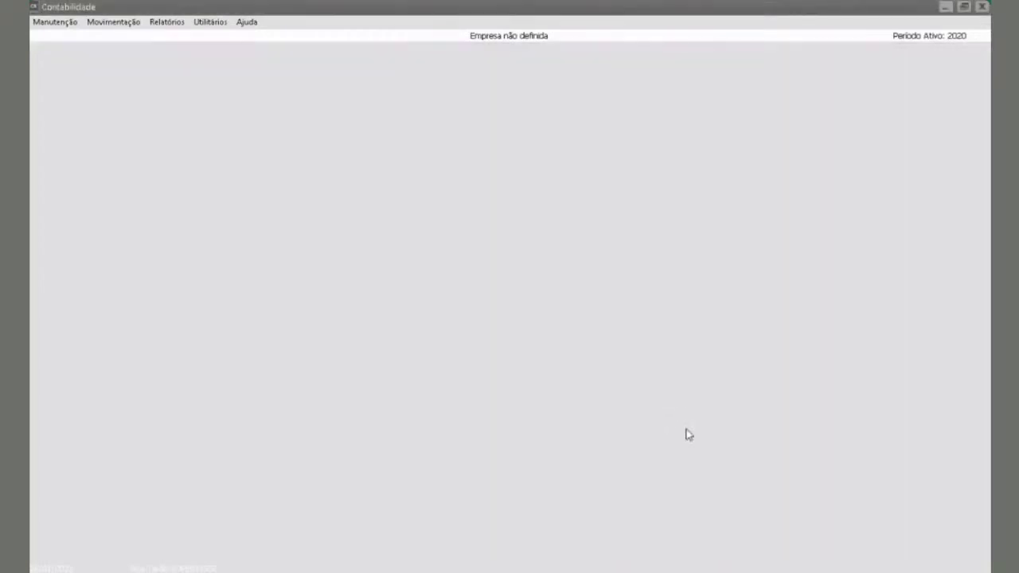